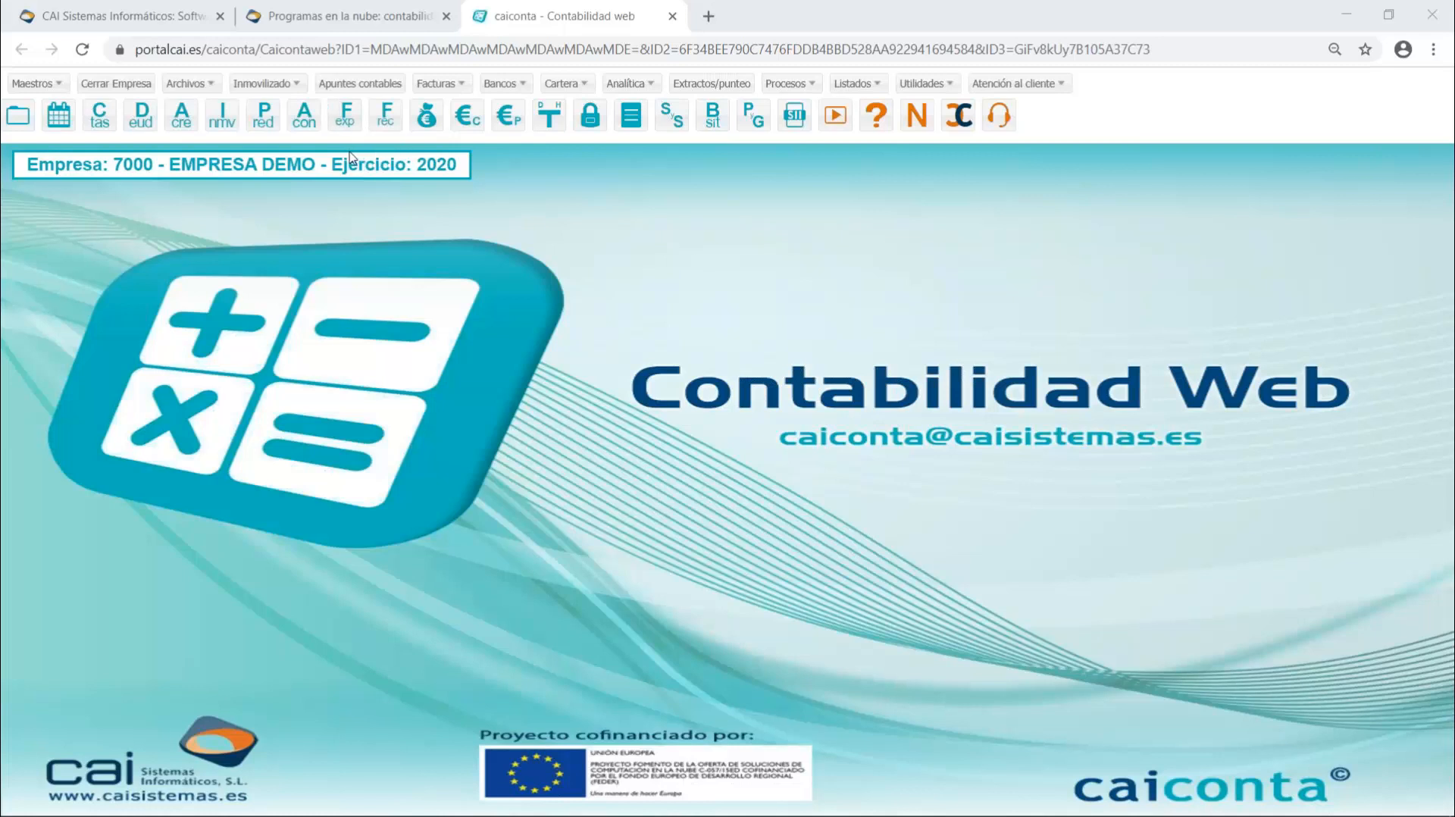
- Open the issued invoices list, maximize it and open invoice 26 of CLIENTE 07 for modification
click(347, 122)
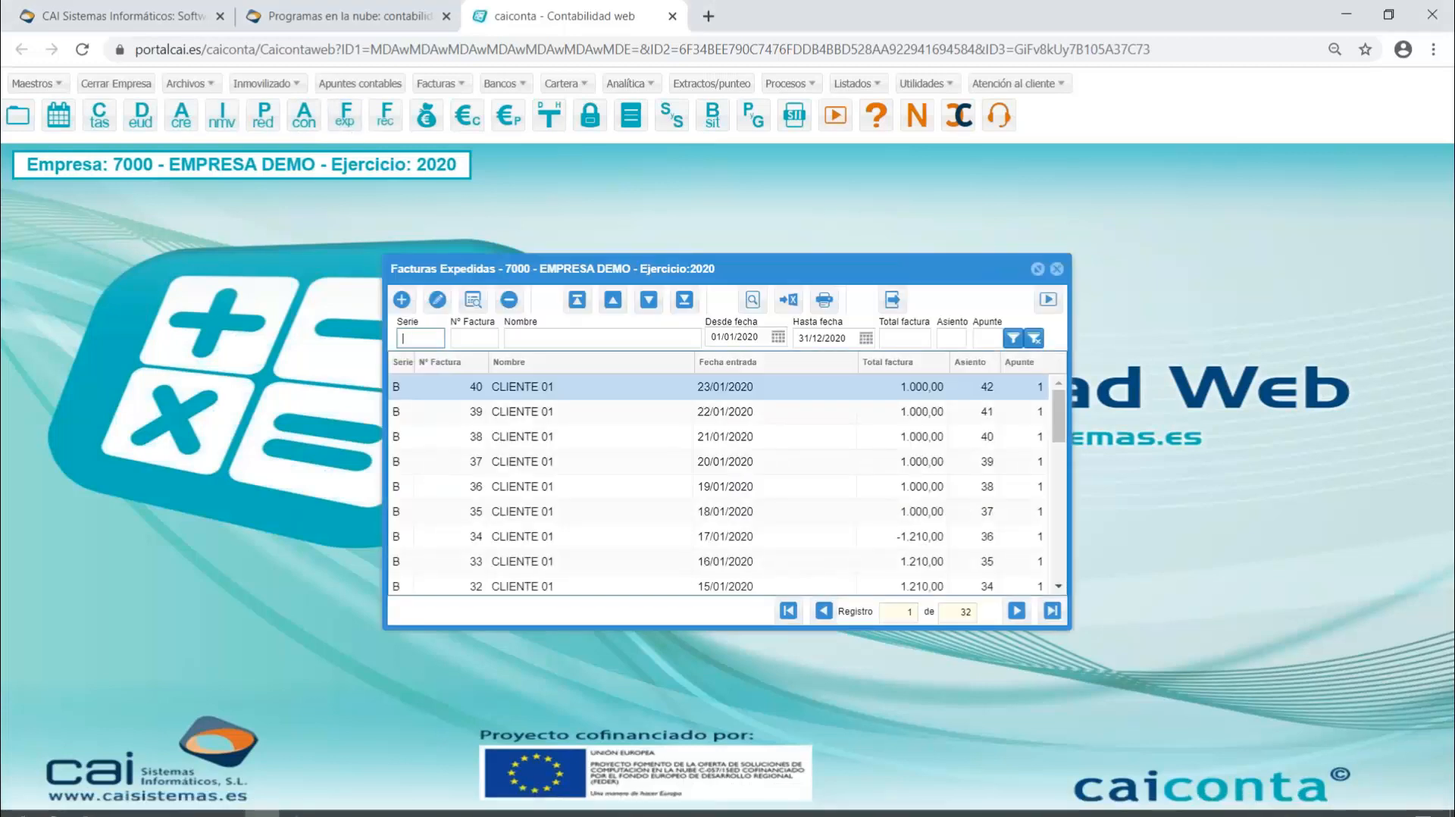
click(1045, 274)
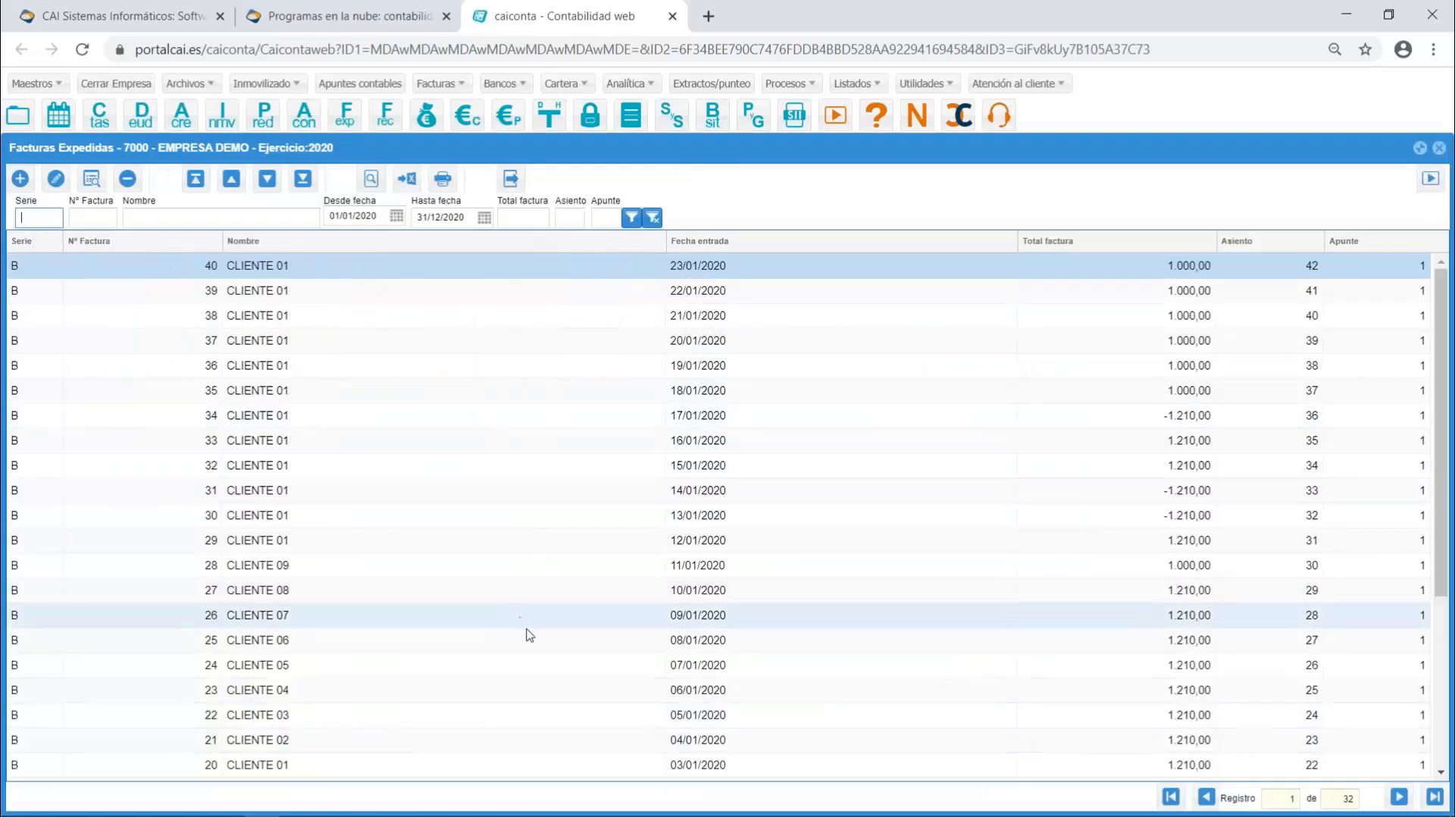
double_click(610, 615)
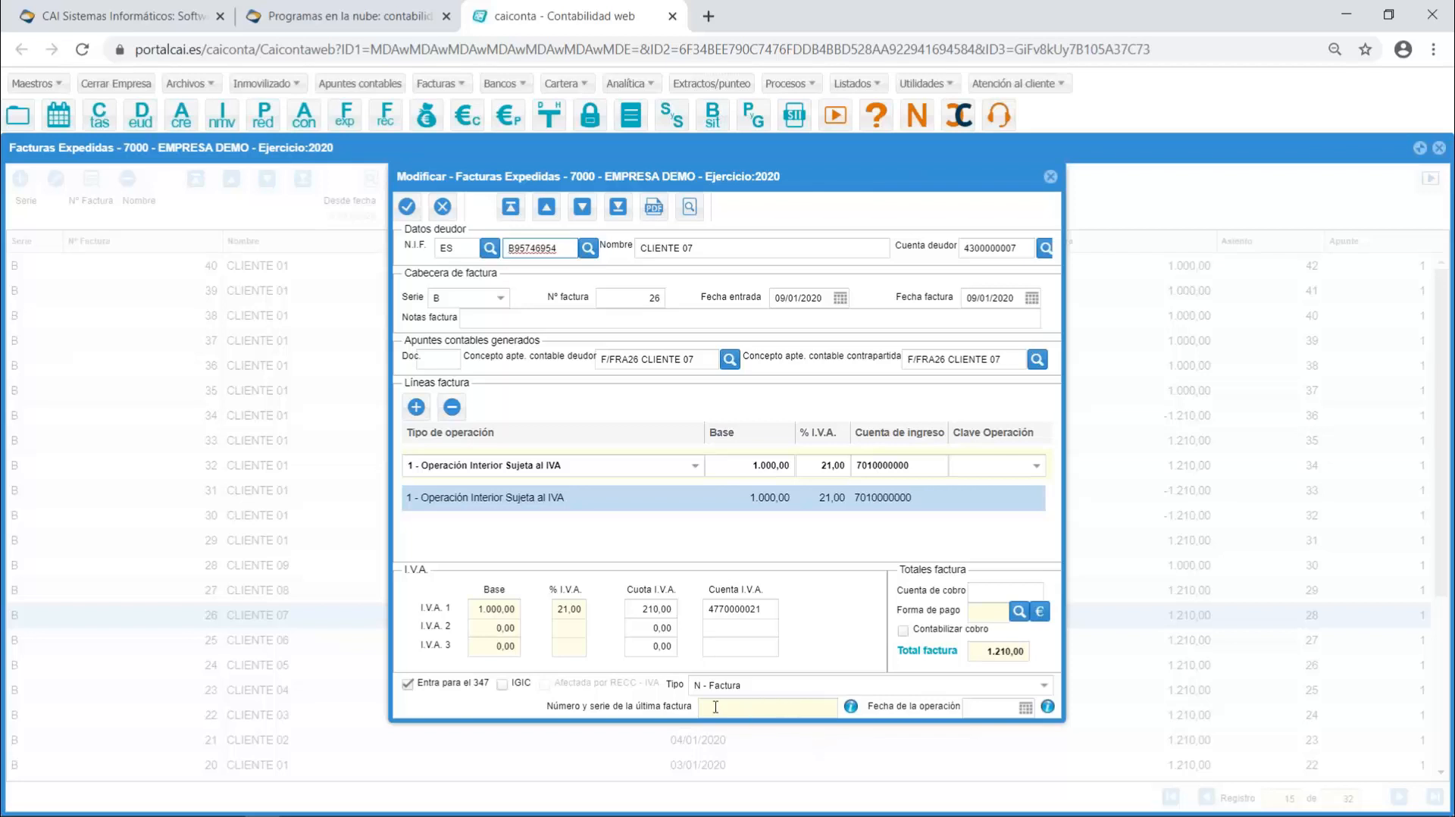
- Examine the invoice's operation date and last invoice number and series fields, including their help information
click(1008, 707)
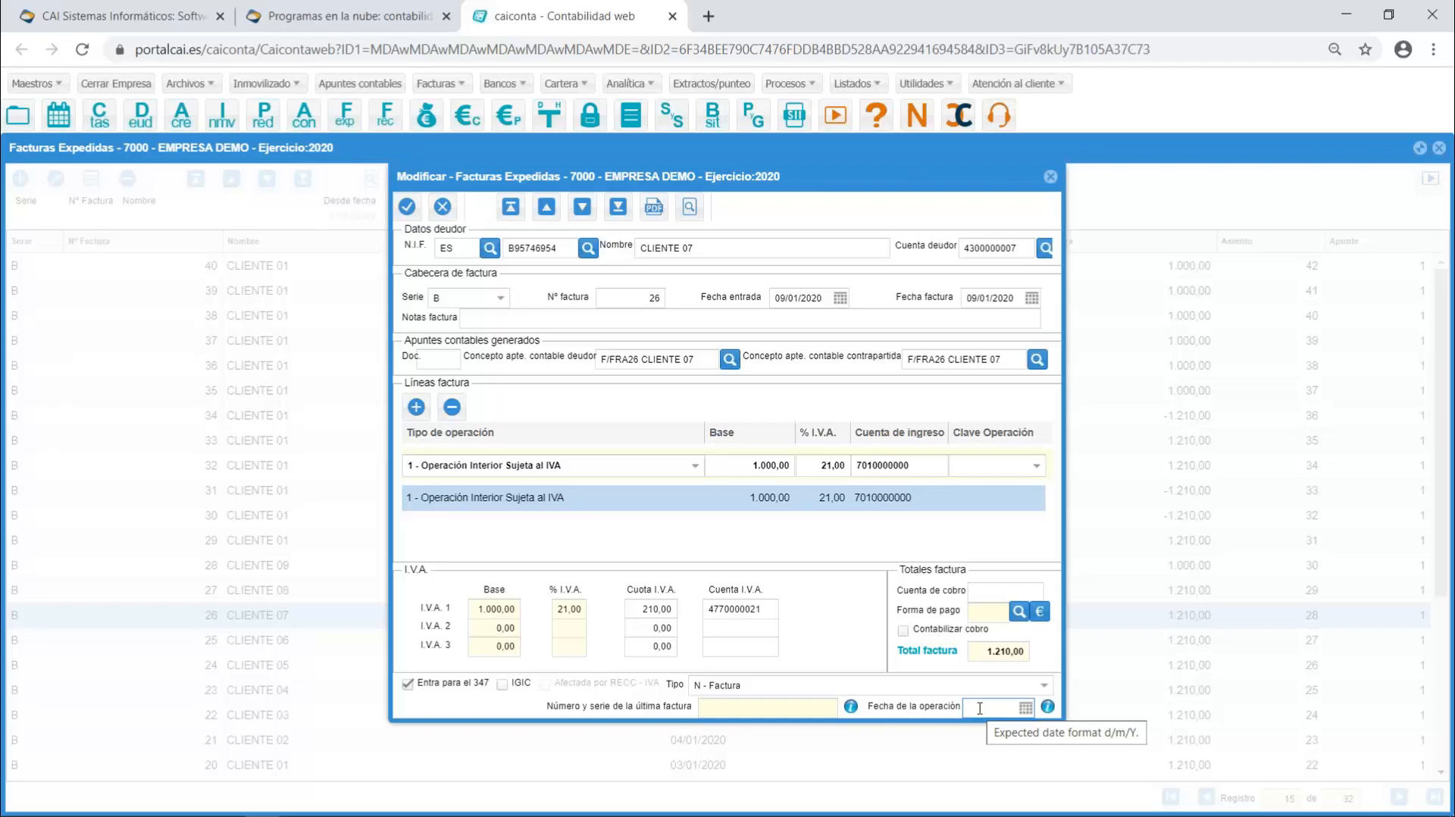
click(980, 708)
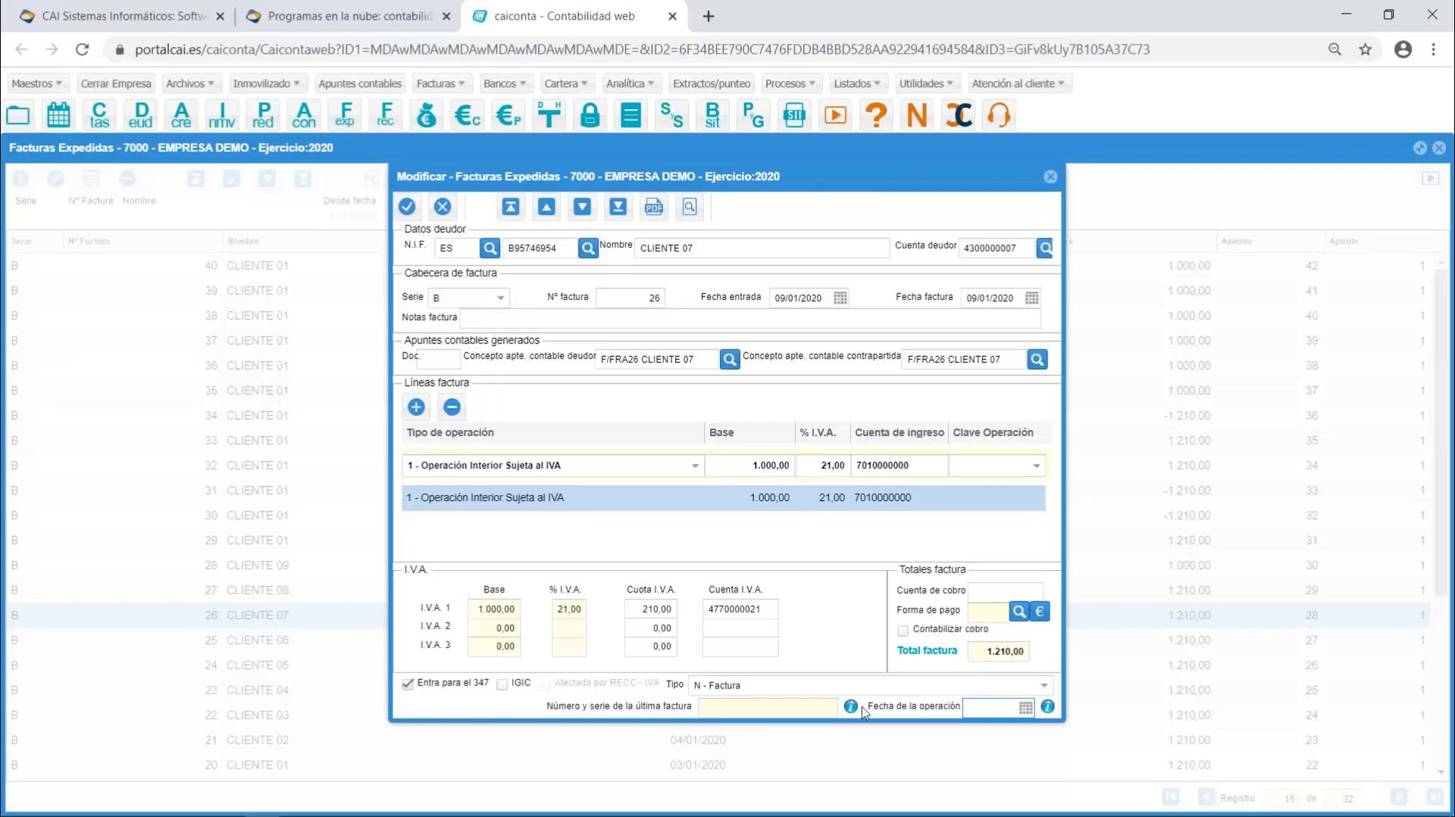
mouse_move(851, 708)
mouse_move(1049, 709)
click(815, 710)
- Try the invoice type 5 - Asiento resumen de facturas with 12122 as the last invoice's number and series, and clear that number
click(1045, 691)
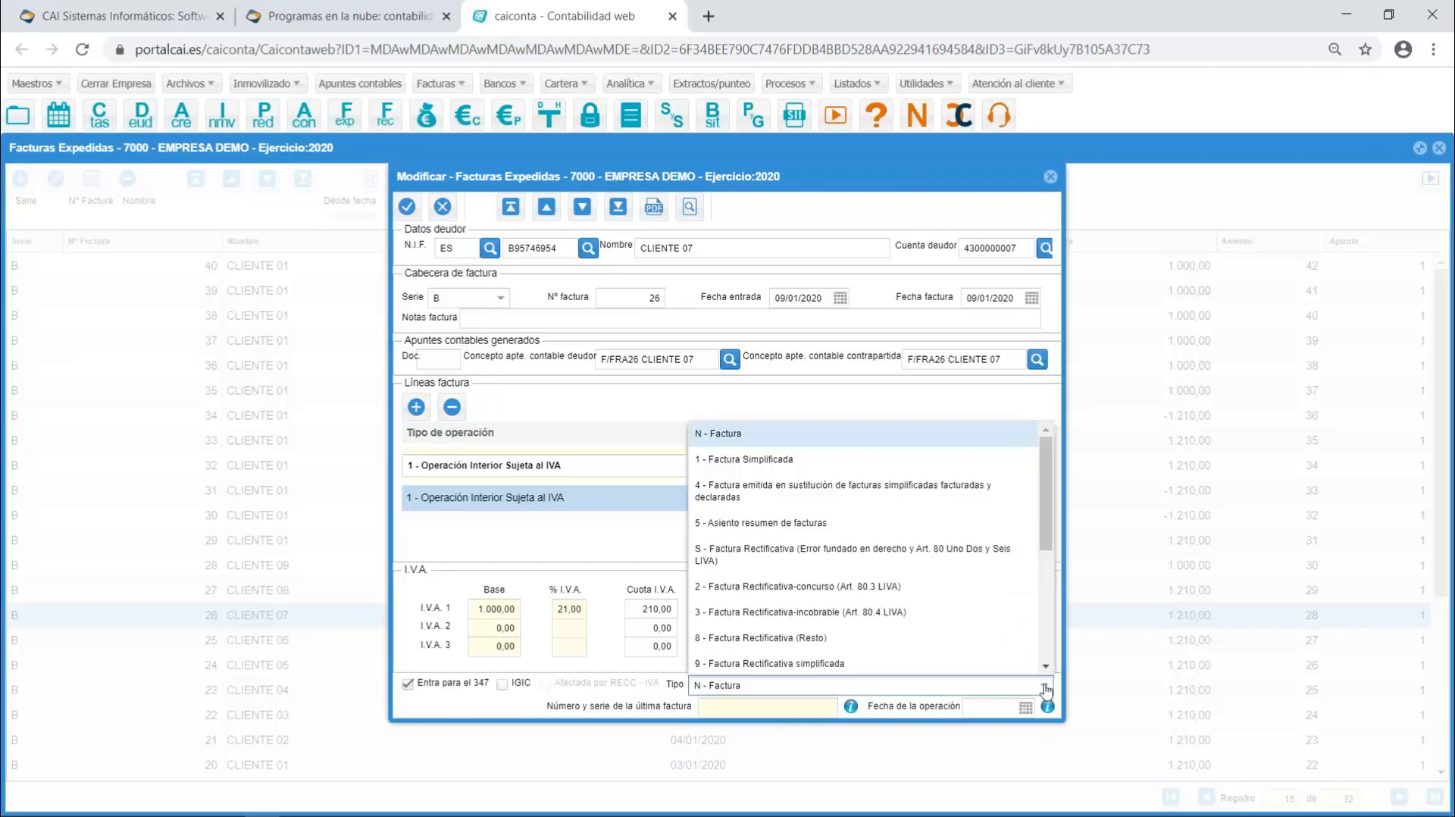
click(780, 524)
click(768, 707)
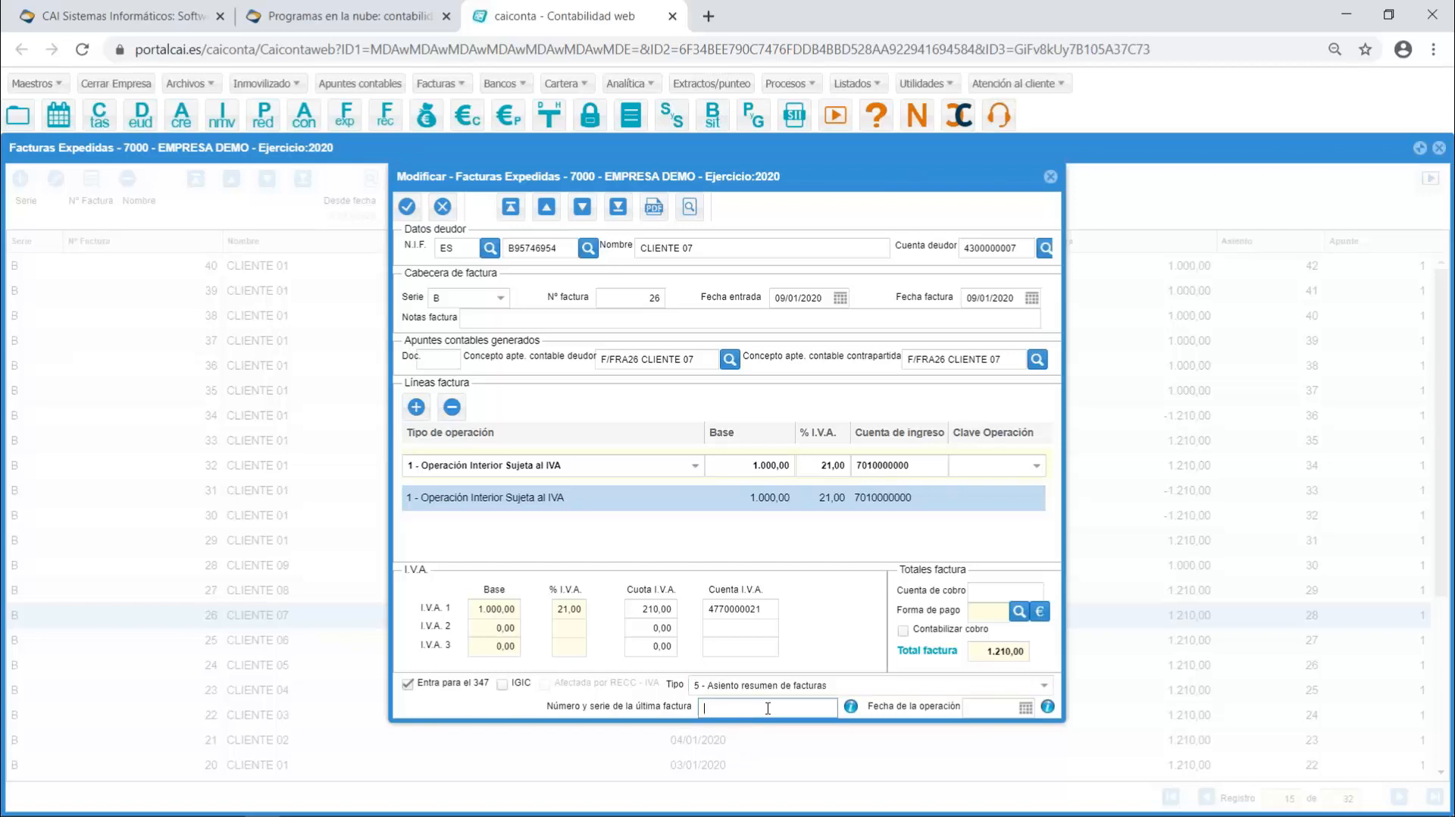
text(12122)
key(BackSpace)
key(BackSpace)
key(BackSpace)
key(BackSpace)
- Return the invoice type to N - Factura and close the invoice, abandoning the changes
click(1044, 685)
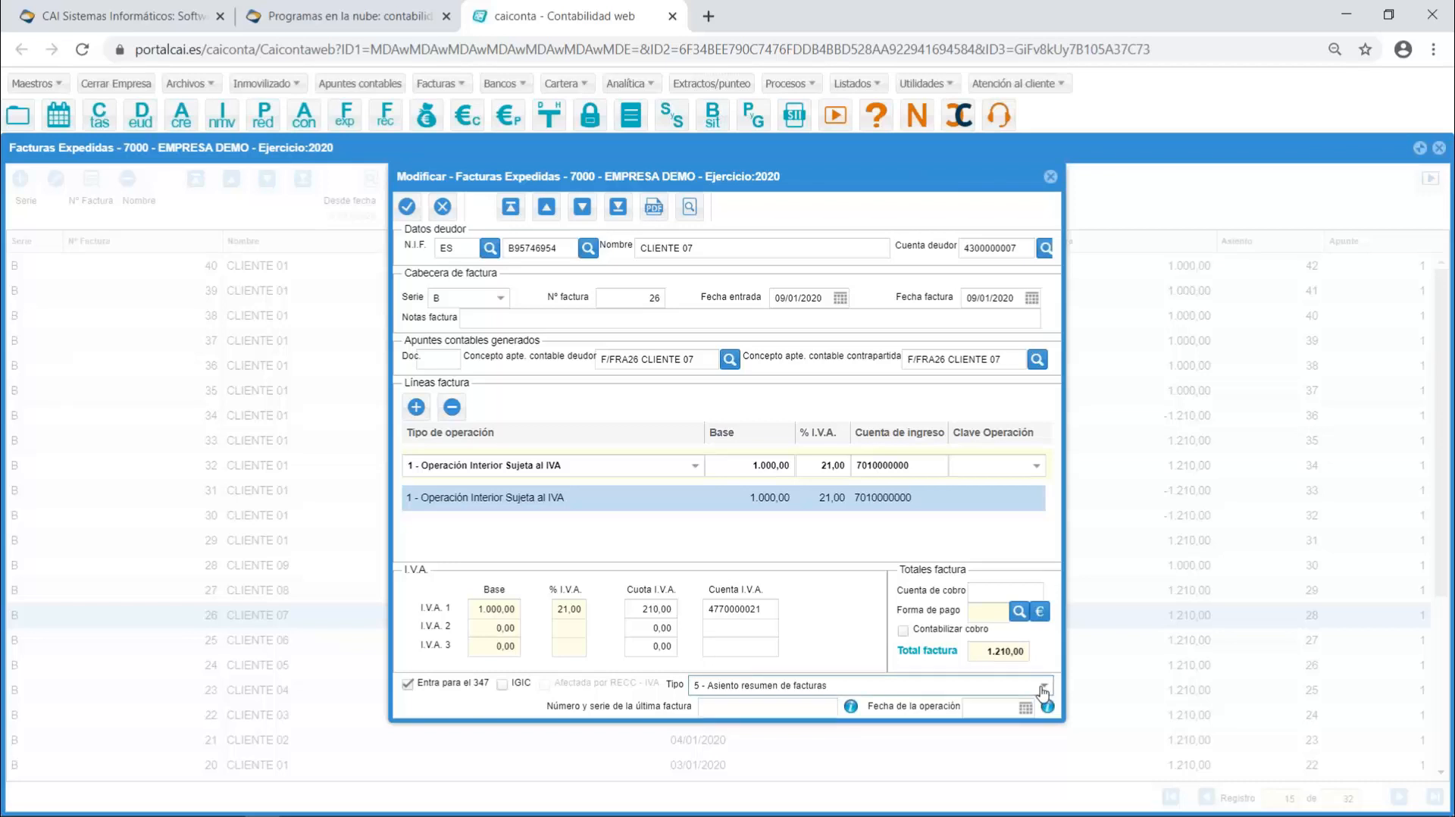
click(767, 434)
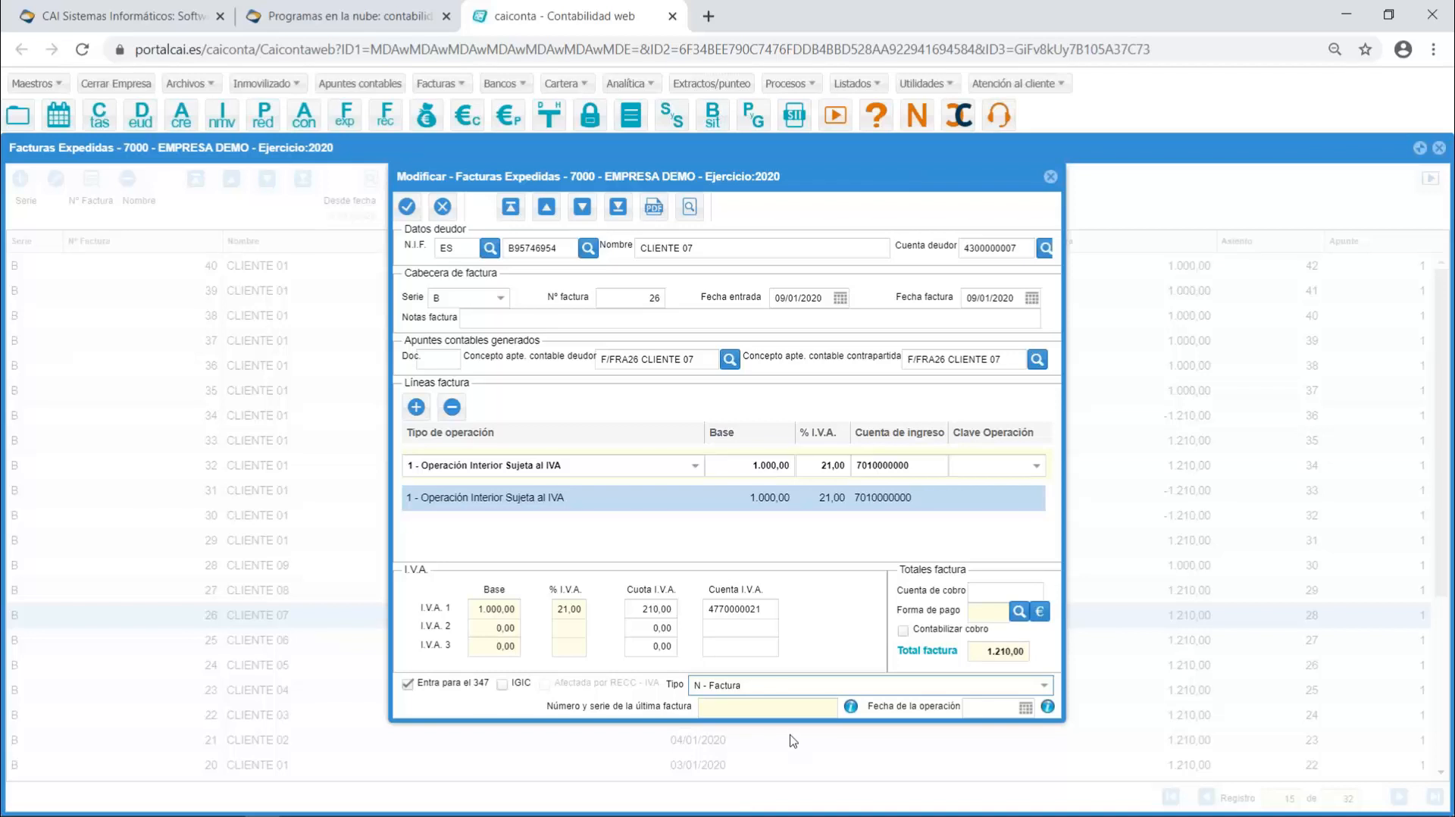
click(1051, 178)
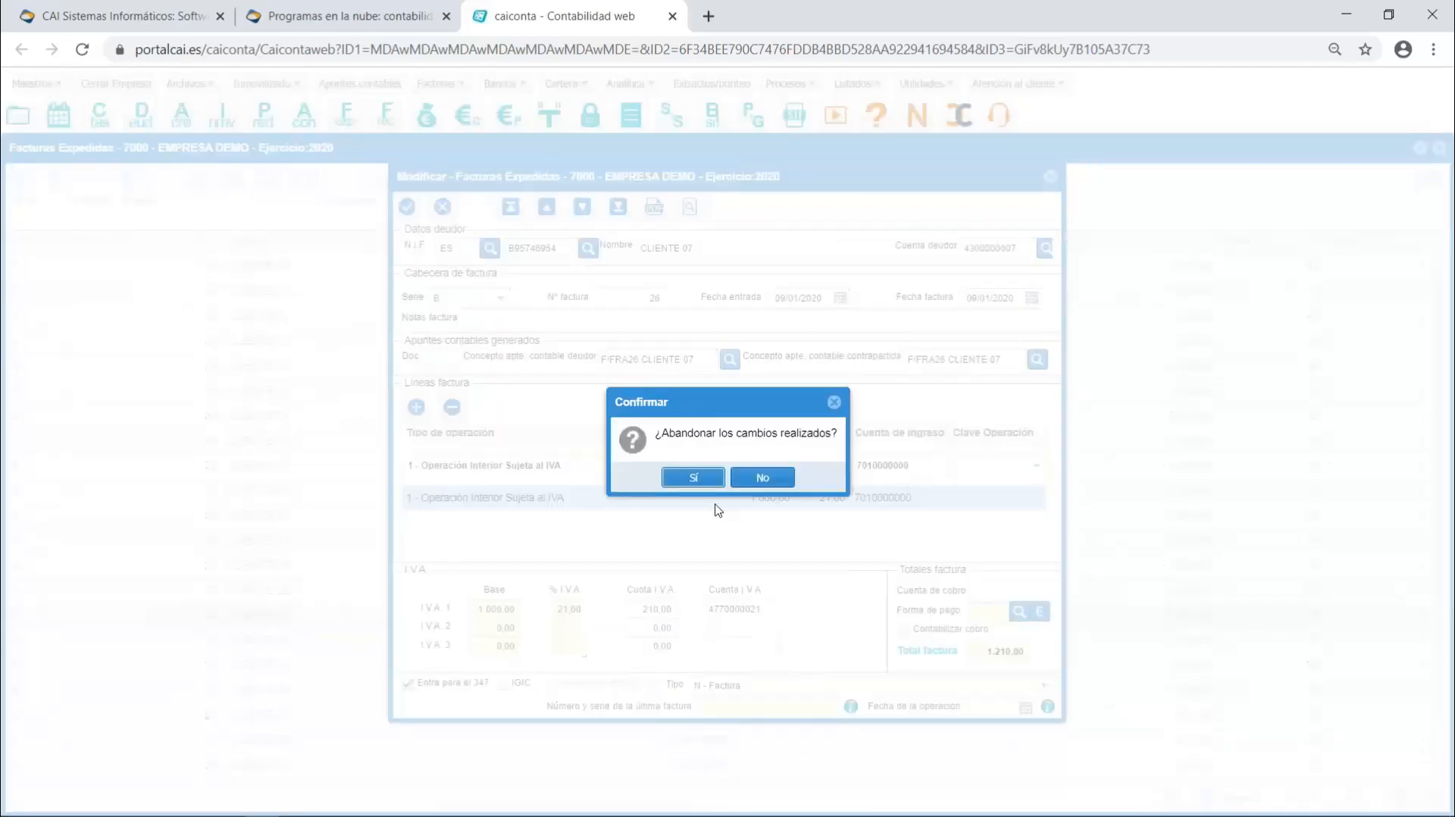
click(693, 478)
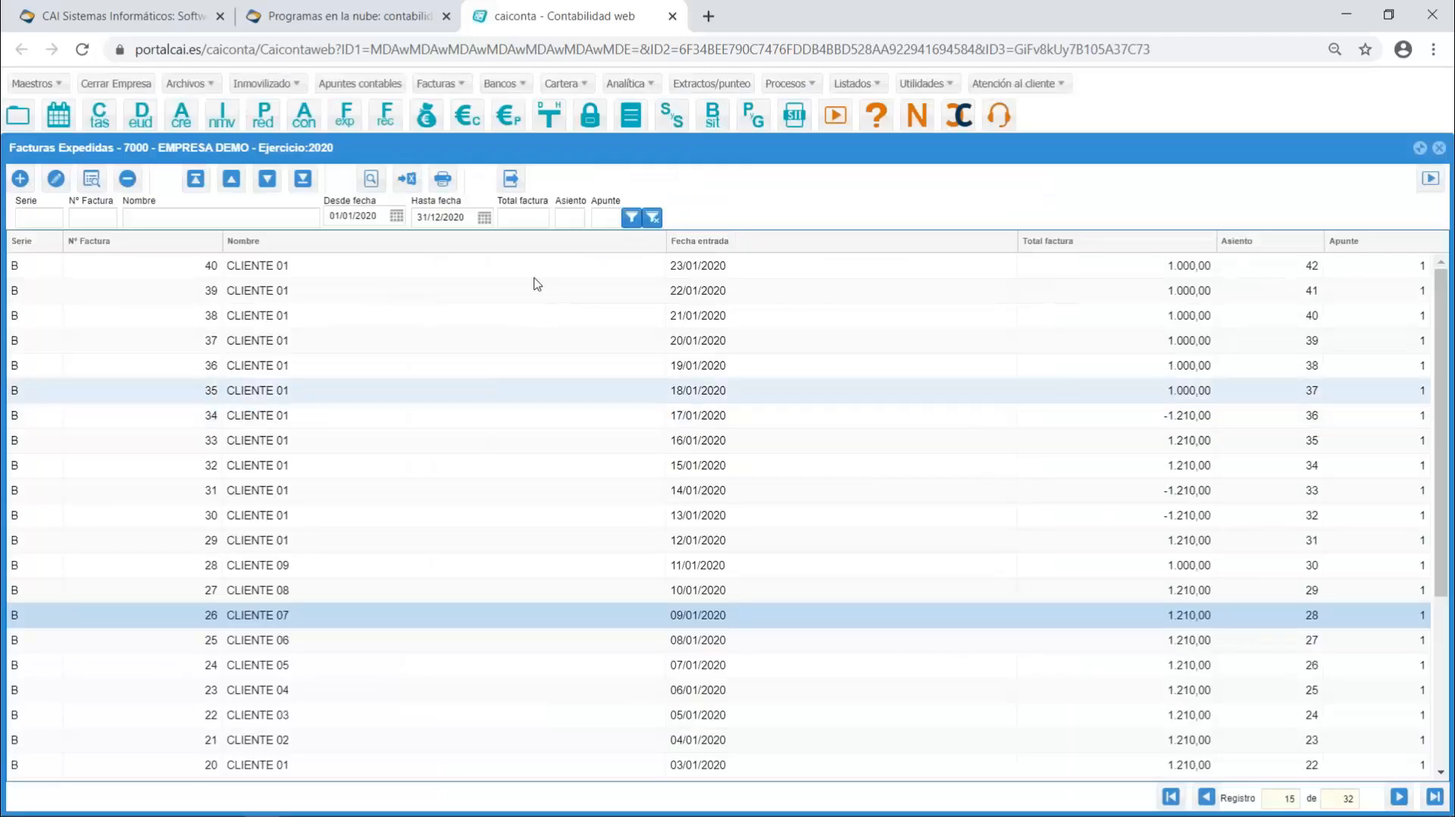
- Open the Excel invoice import format and examine the issued-invoice columns assigned to Nº última fra. and Fecha de operación
click(441, 85)
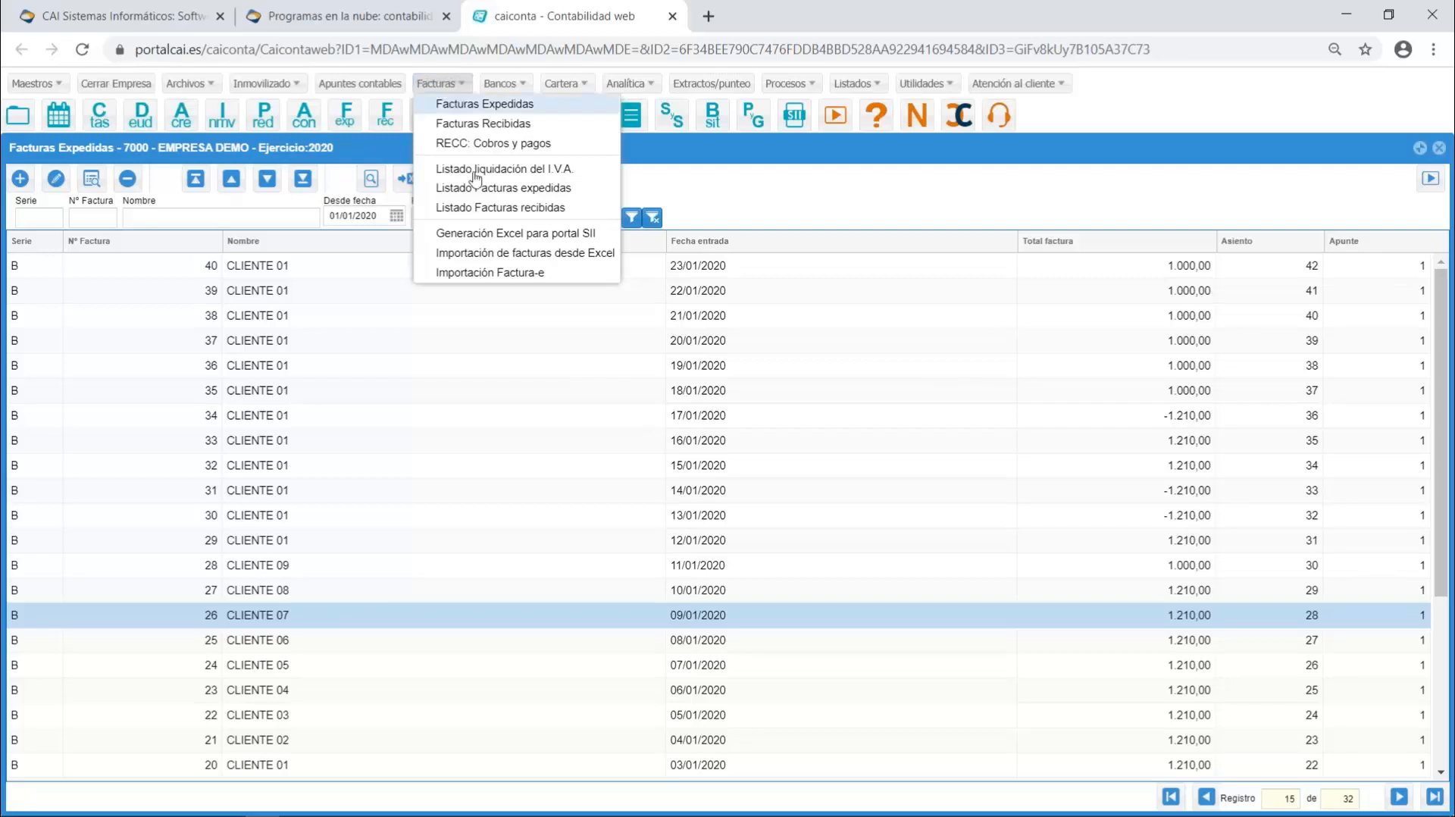
click(487, 254)
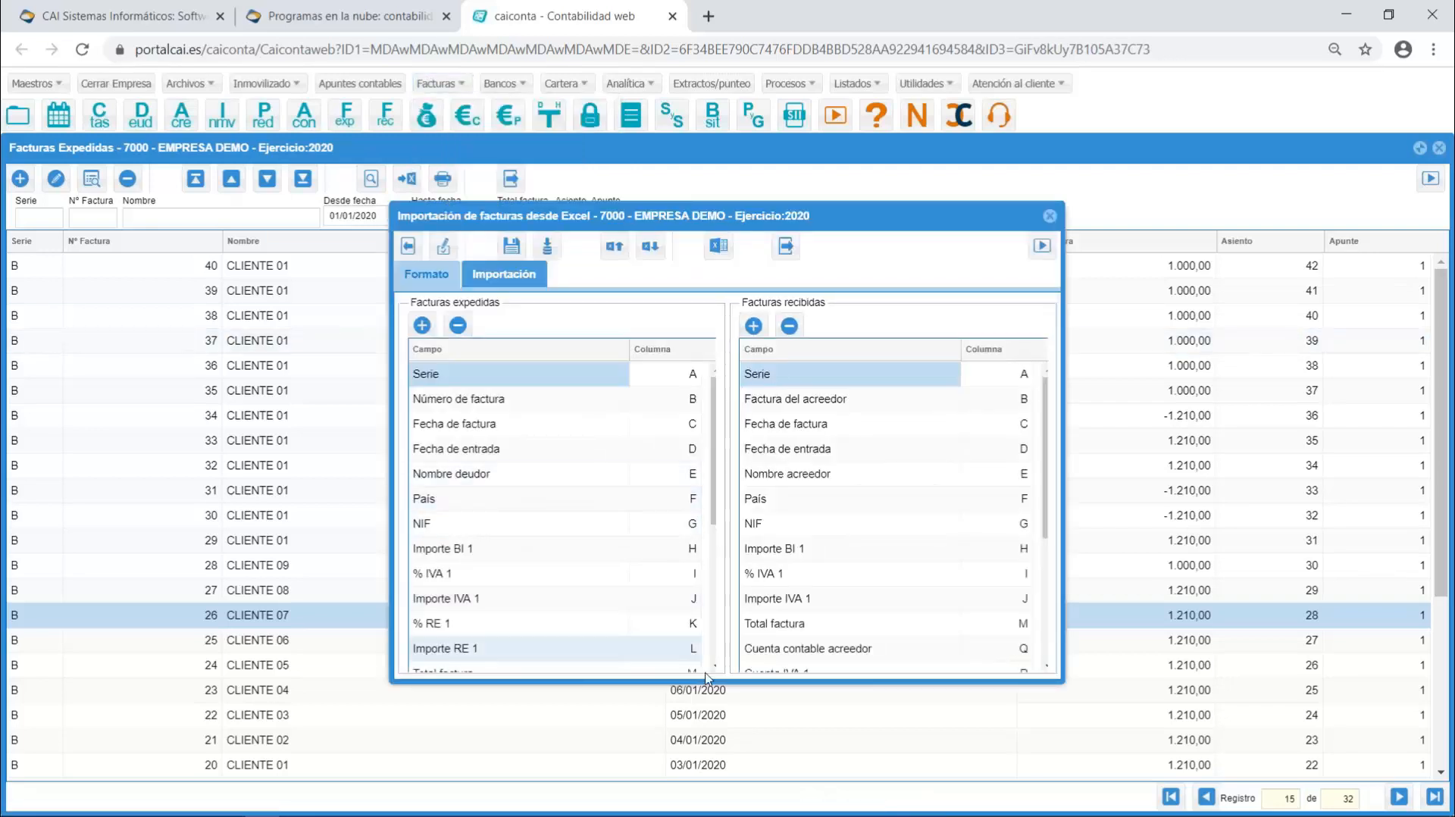
click(713, 665)
scroll(713, 664, down, 3)
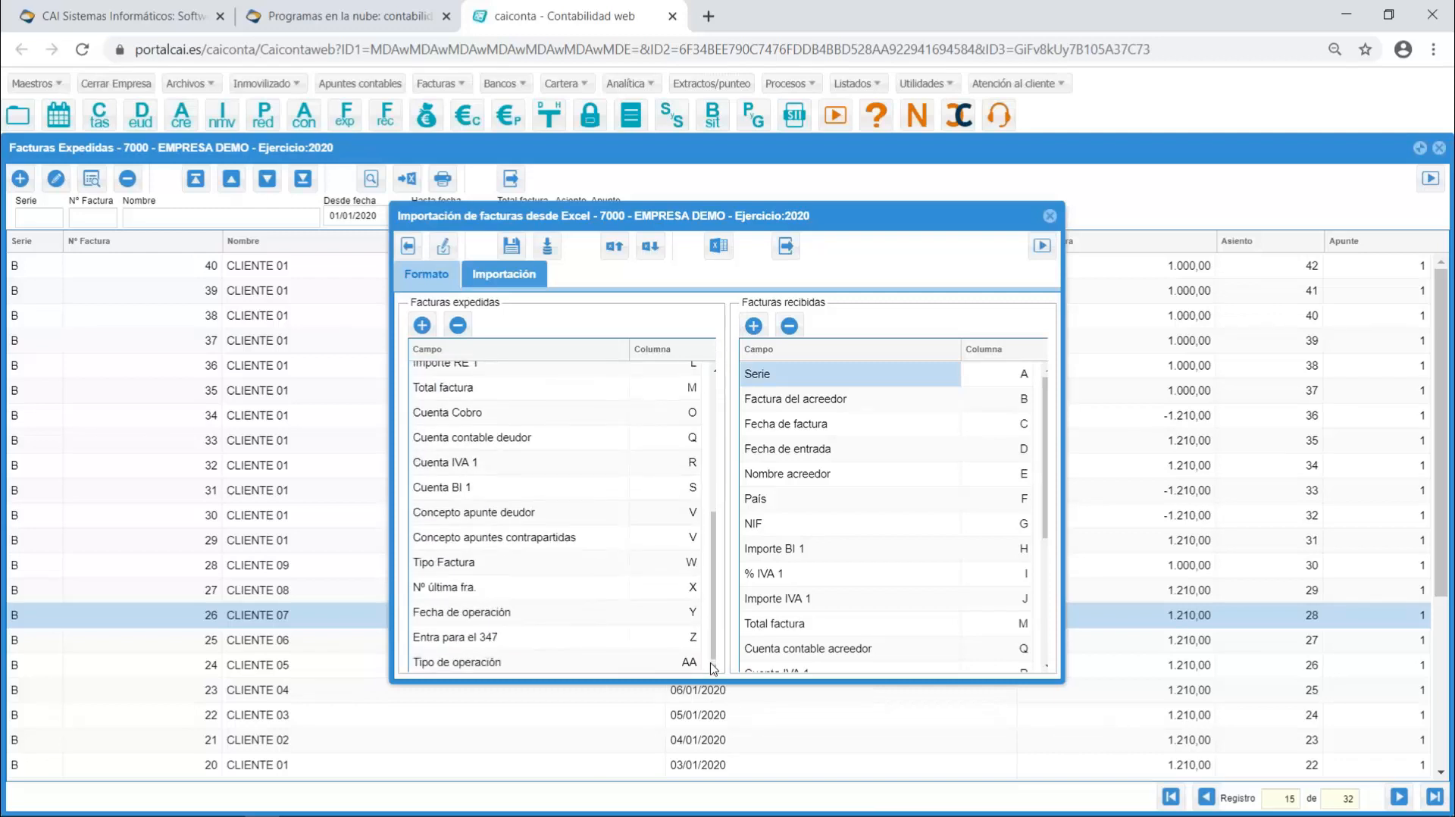
click(581, 597)
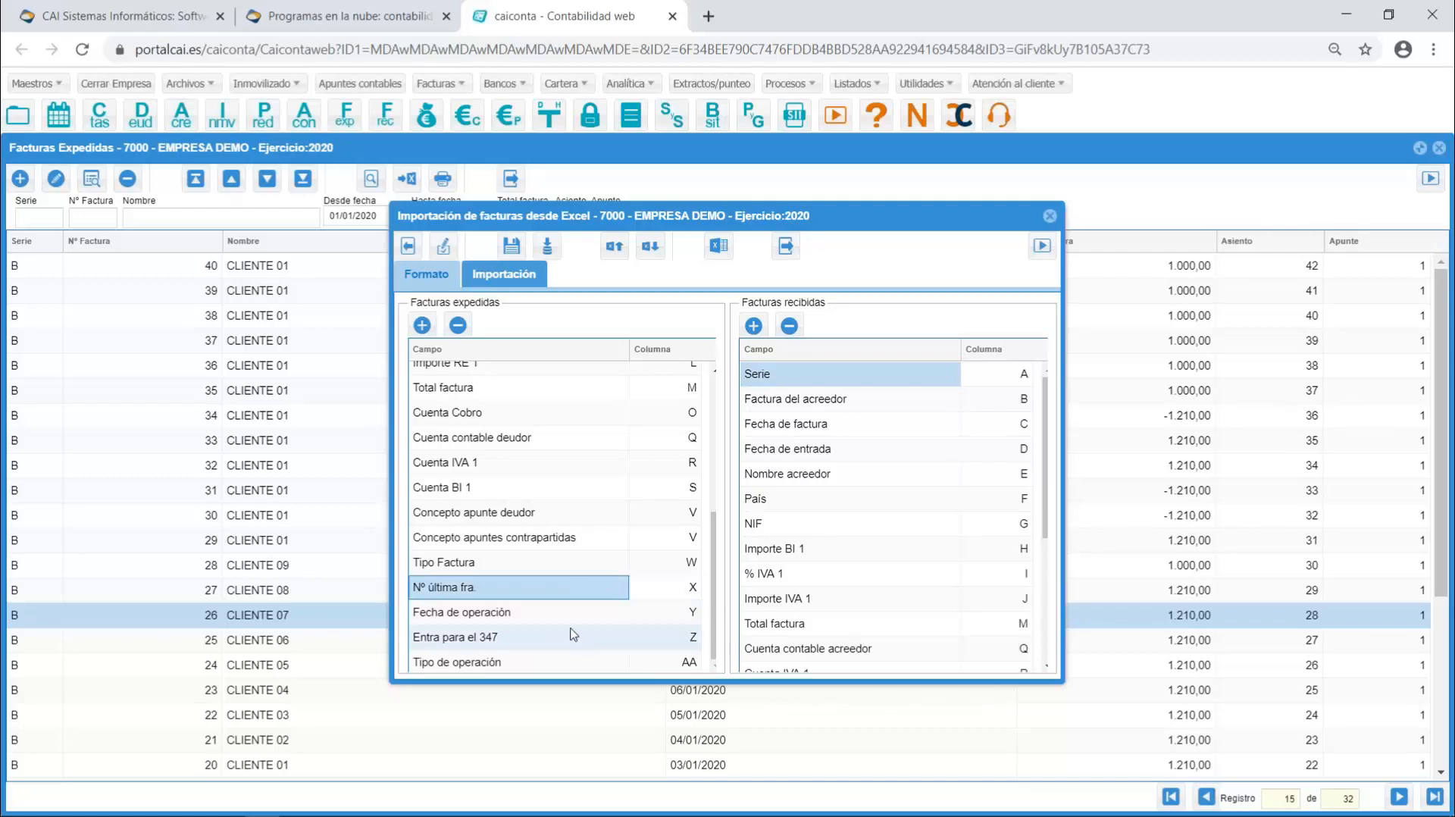
click(570, 621)
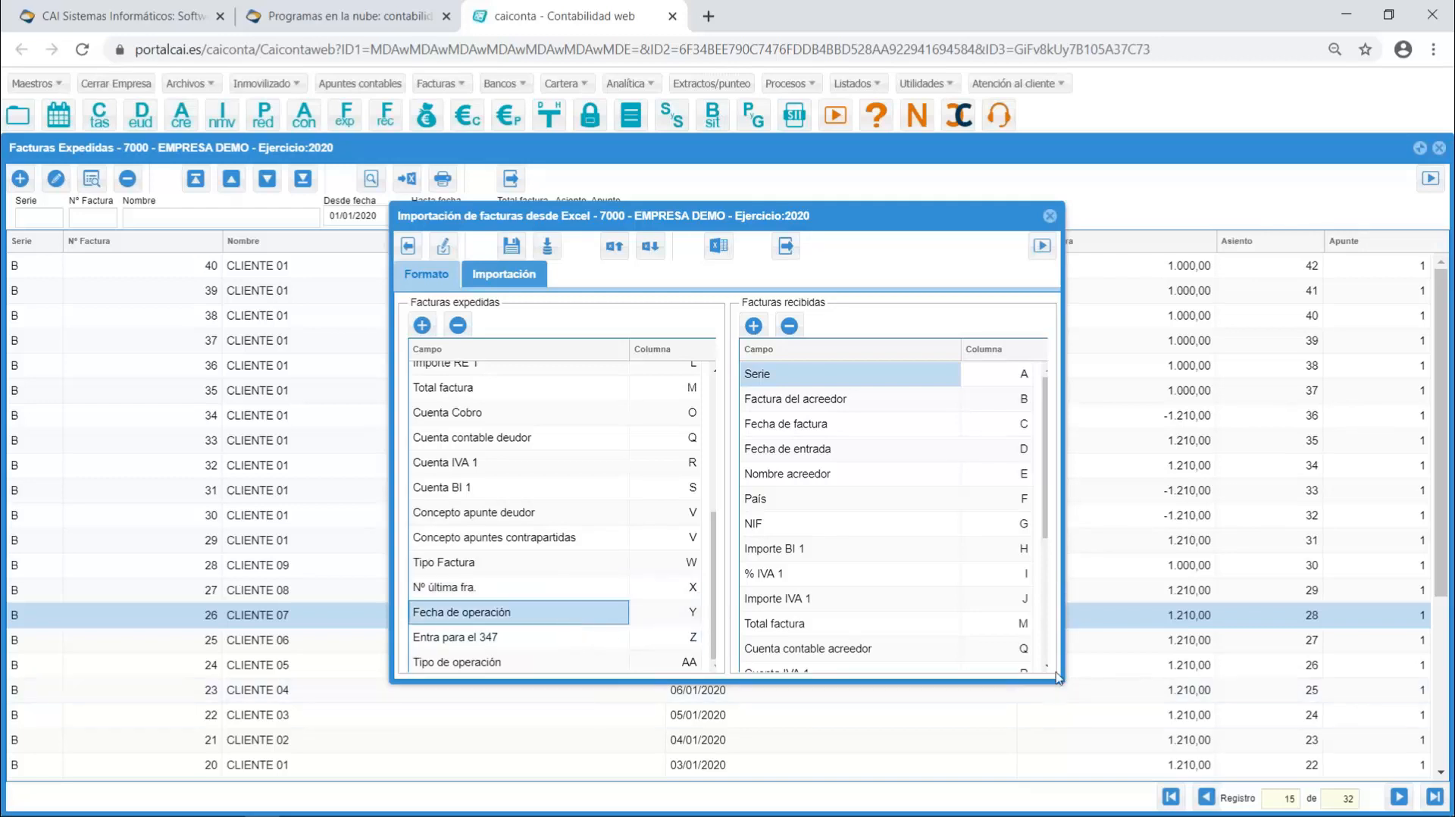
- Examine the received-invoice import columns for last invoice number and operation date, compare them with the issued-invoice ones and close the import
scroll(1049, 661, down, 3)
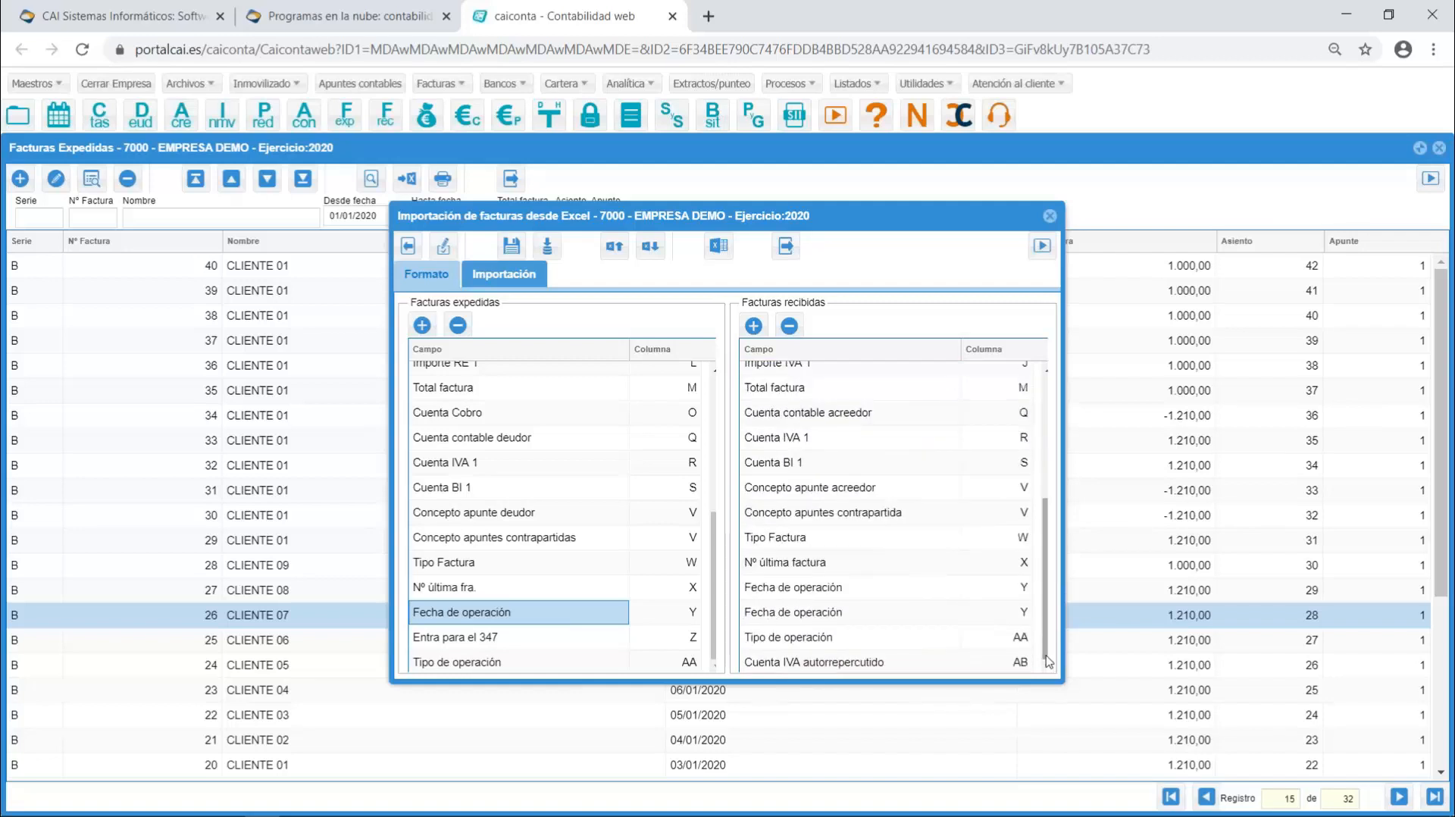
click(870, 564)
click(869, 594)
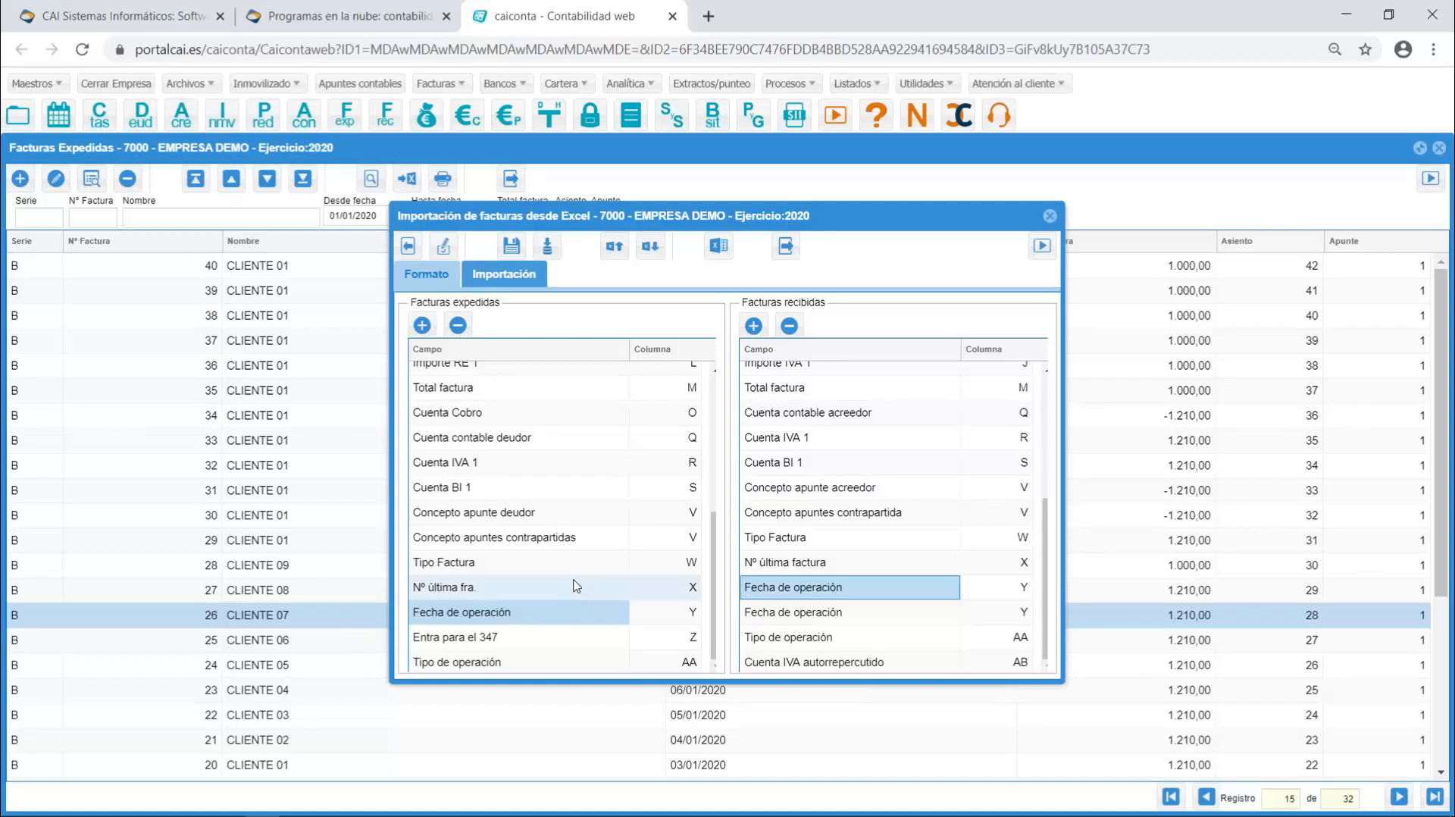
click(682, 606)
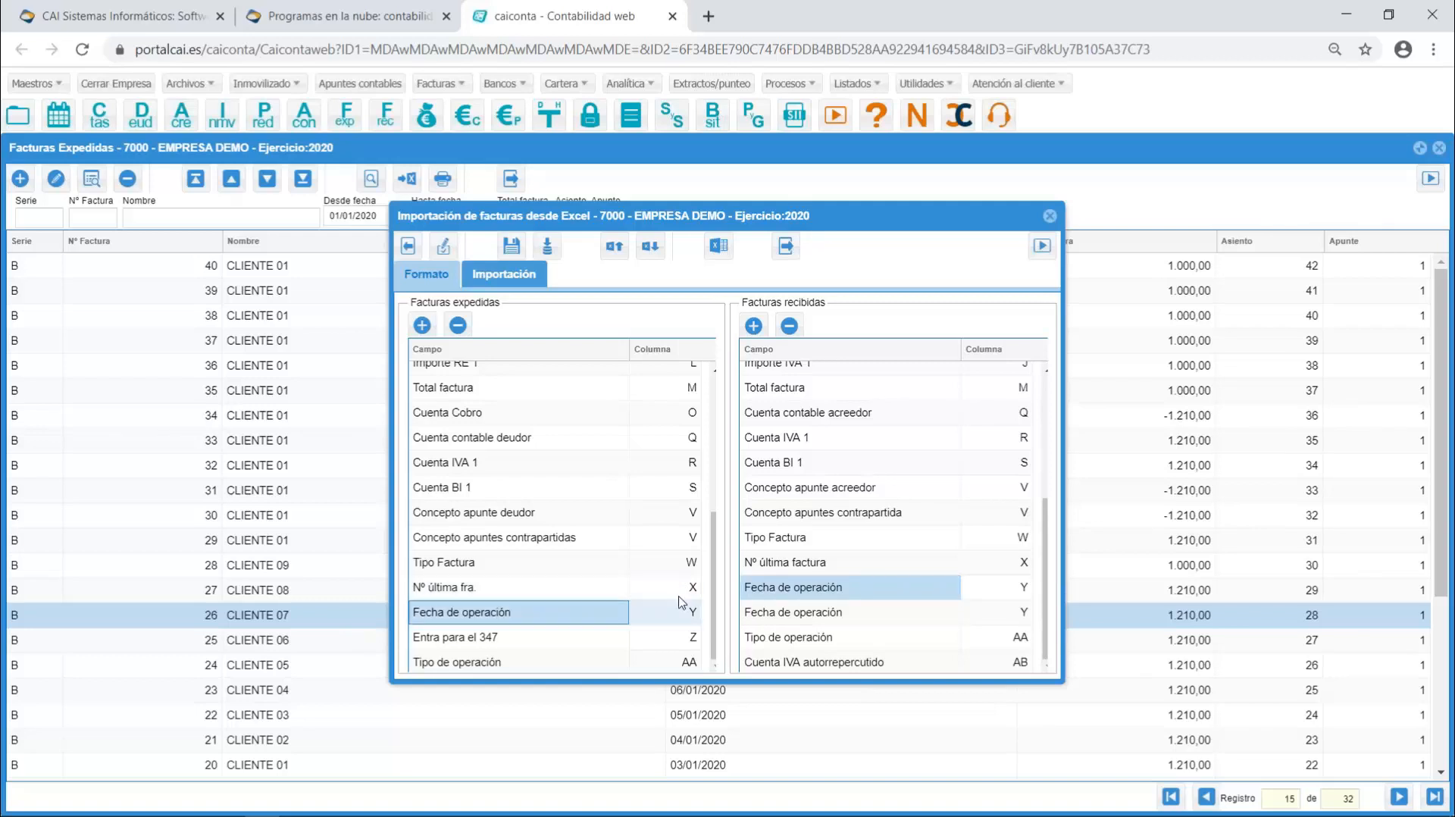
click(1050, 216)
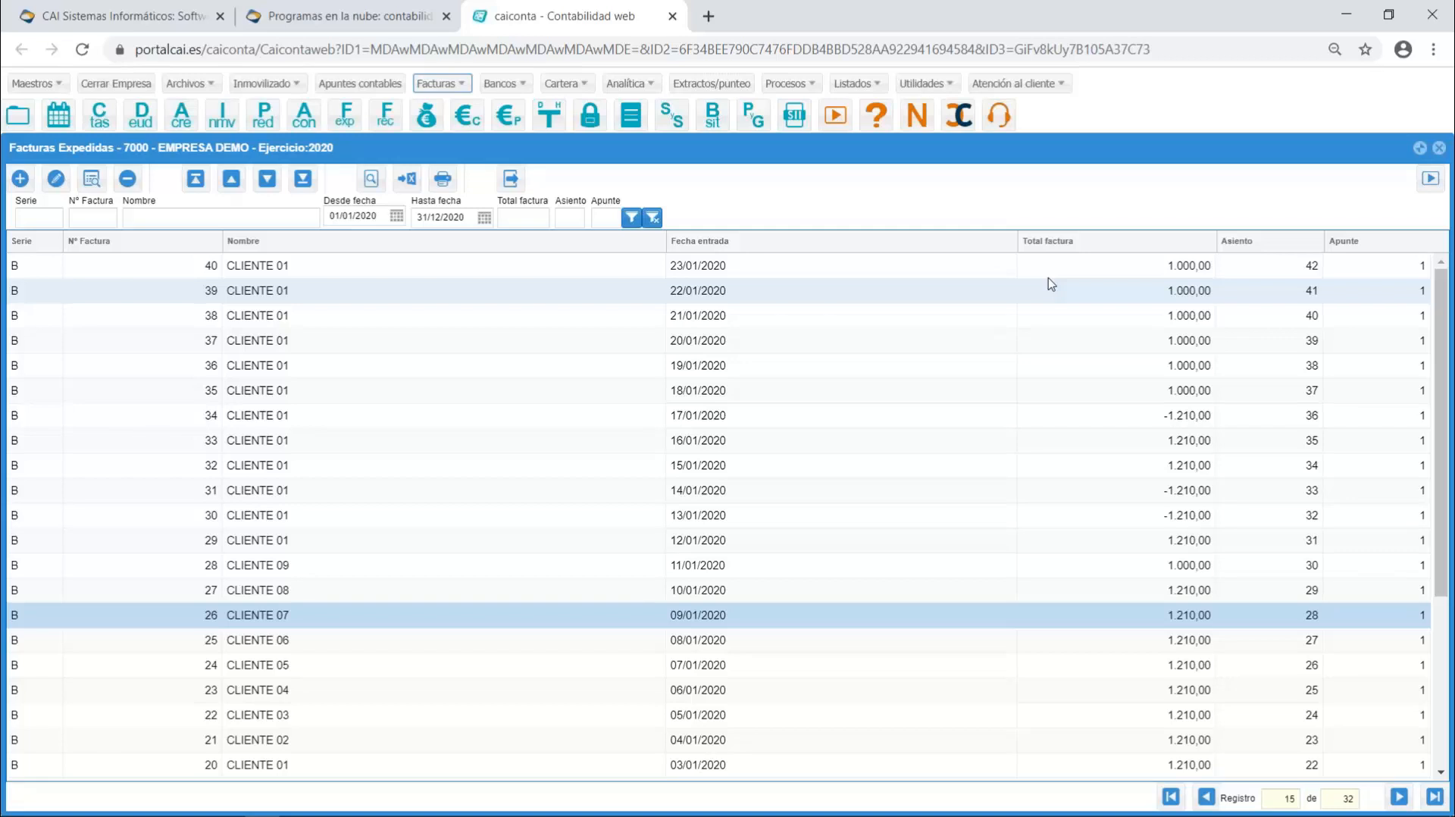
- Reopen issued invoice 26 of CLIENTE 07, review the available invoice types and close it with N - Factura selected
click(541, 618)
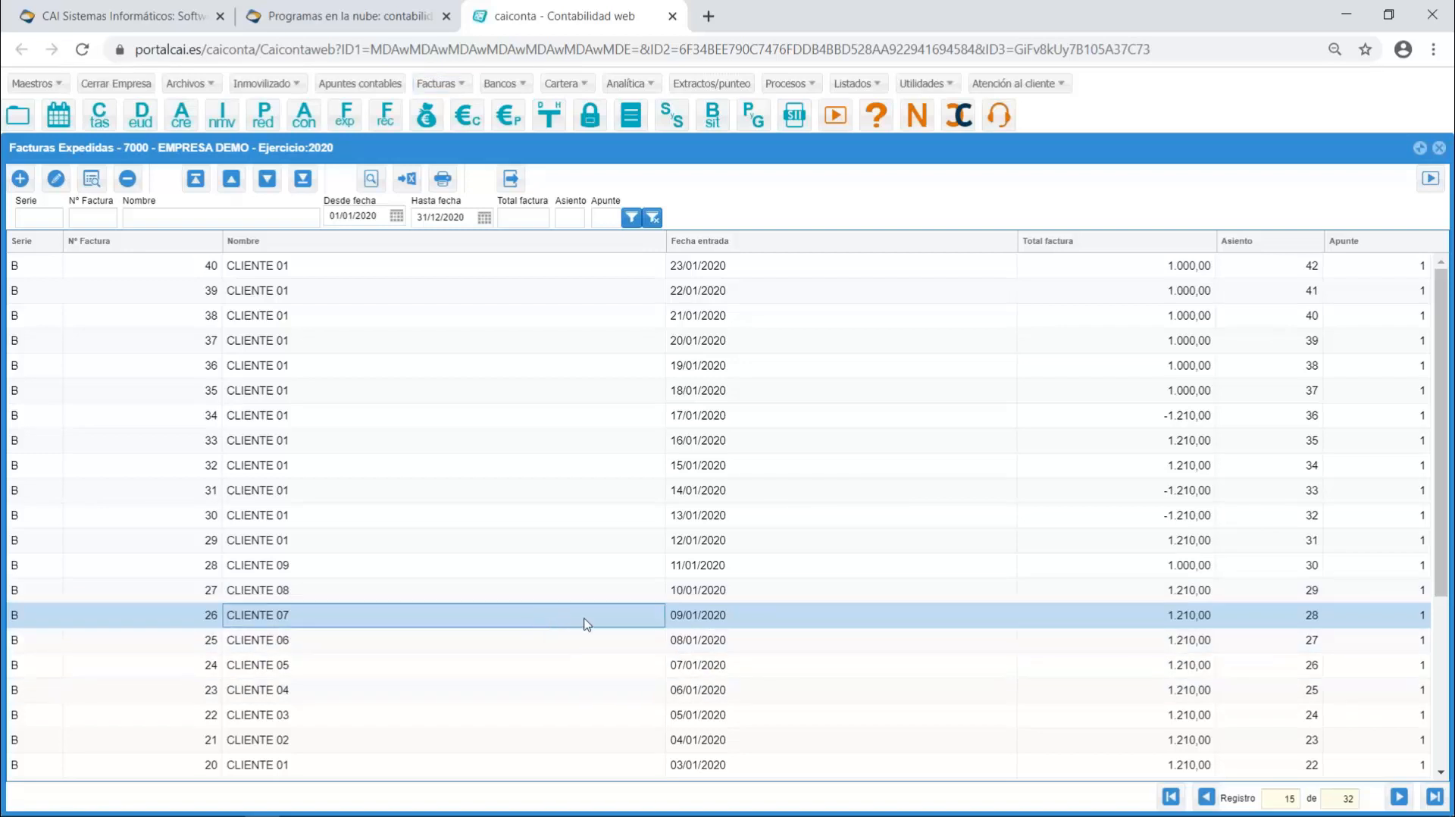
double_click(585, 623)
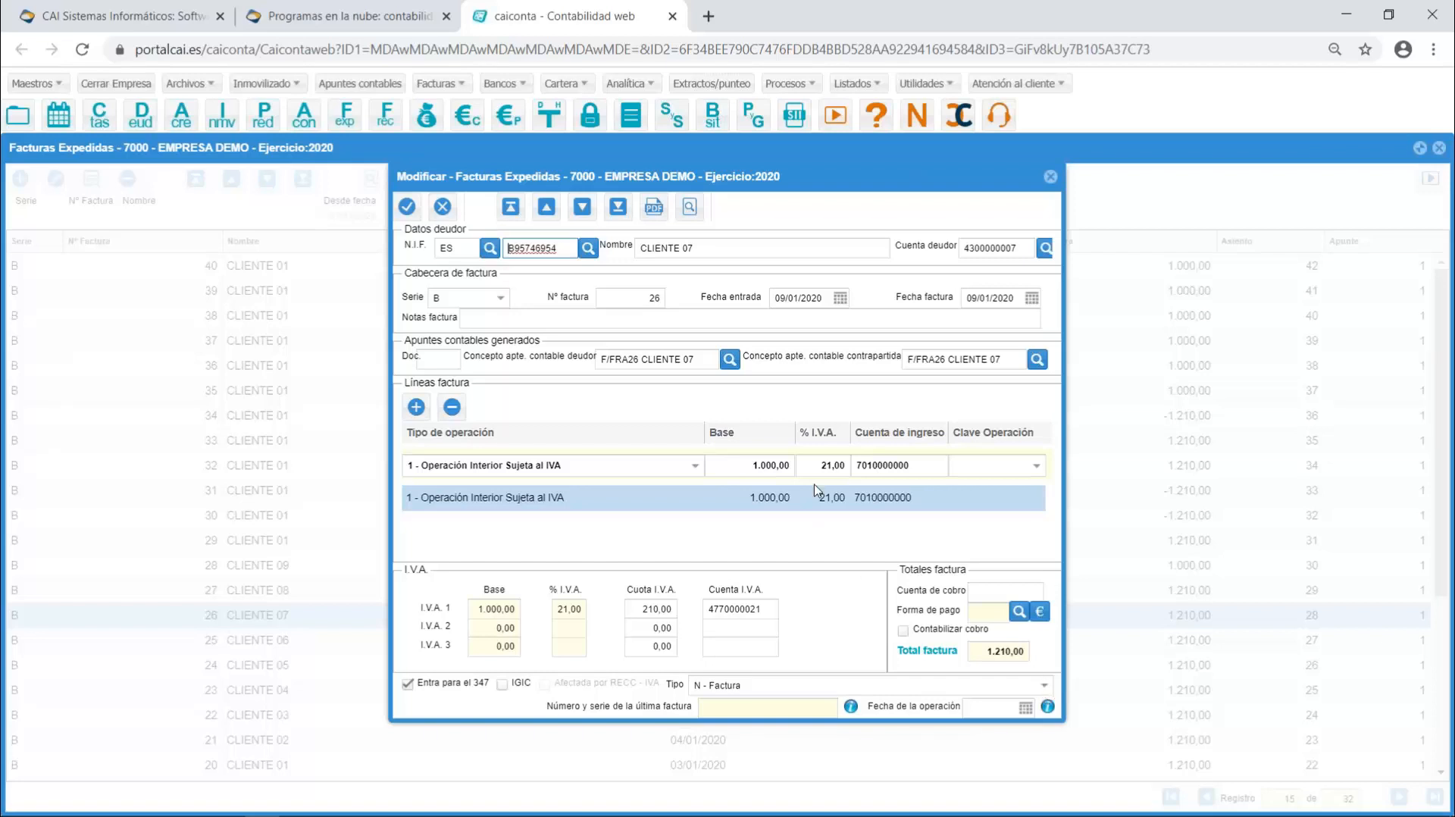
click(762, 465)
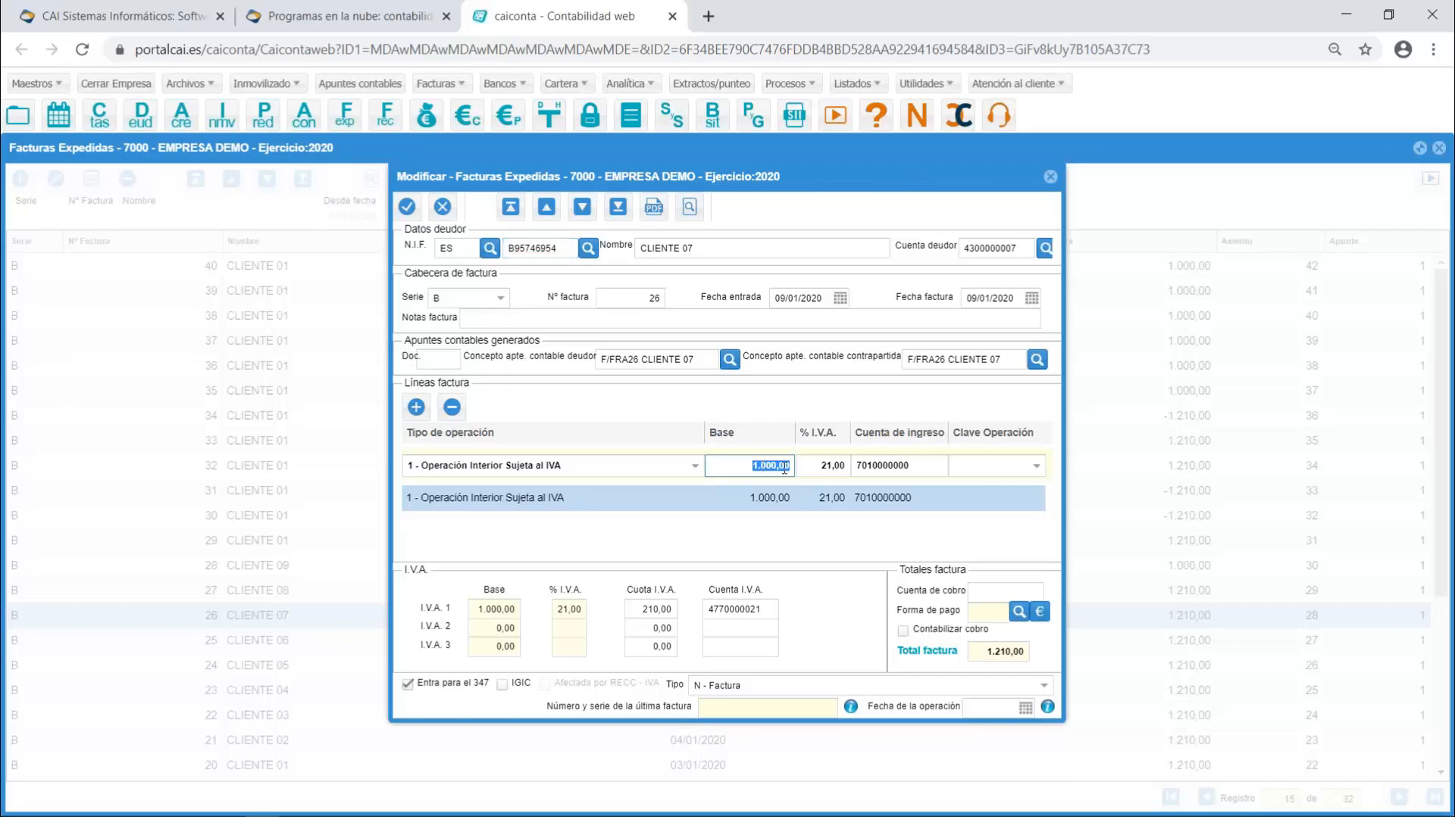
click(1044, 687)
click(1044, 688)
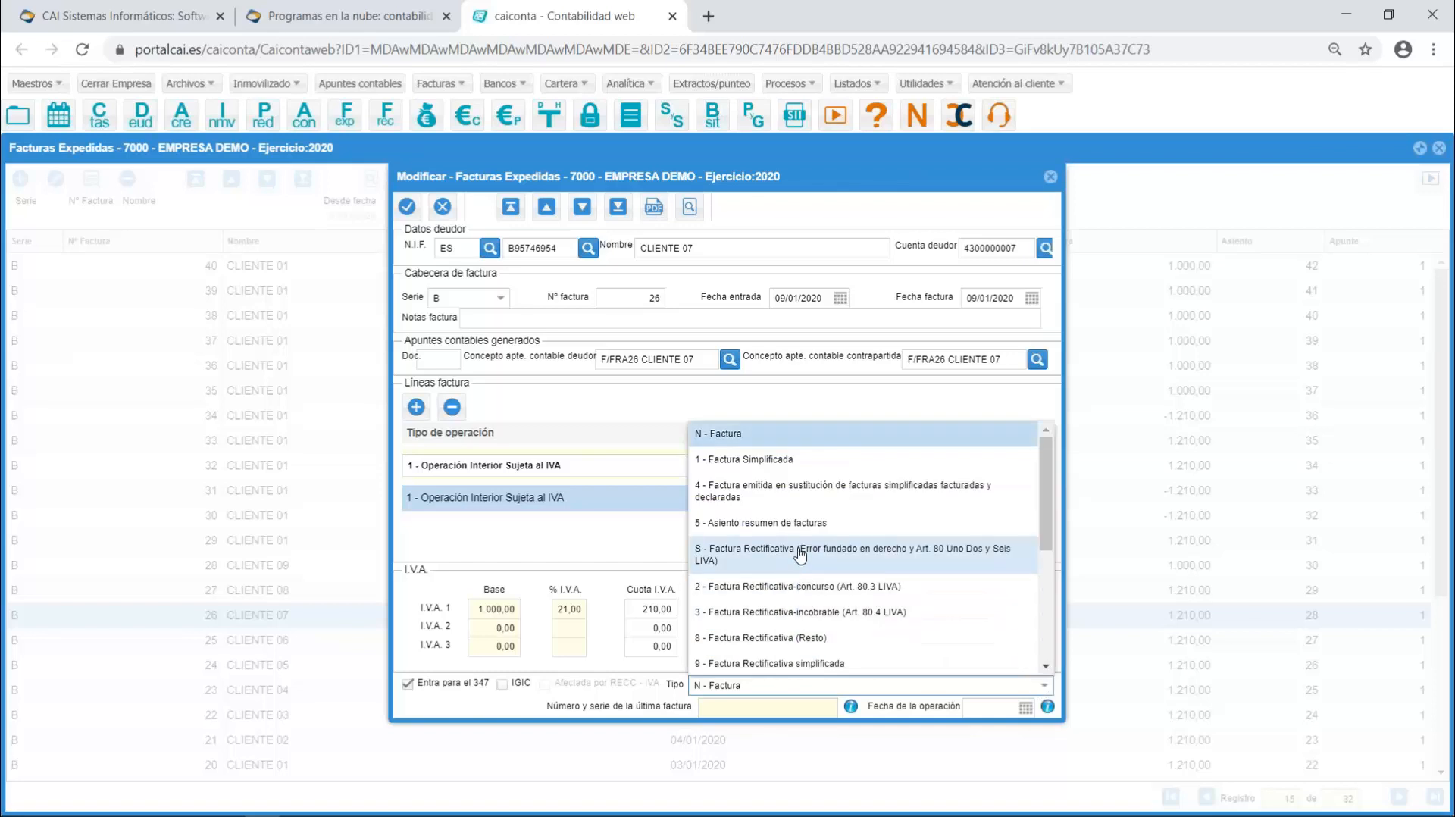
click(780, 433)
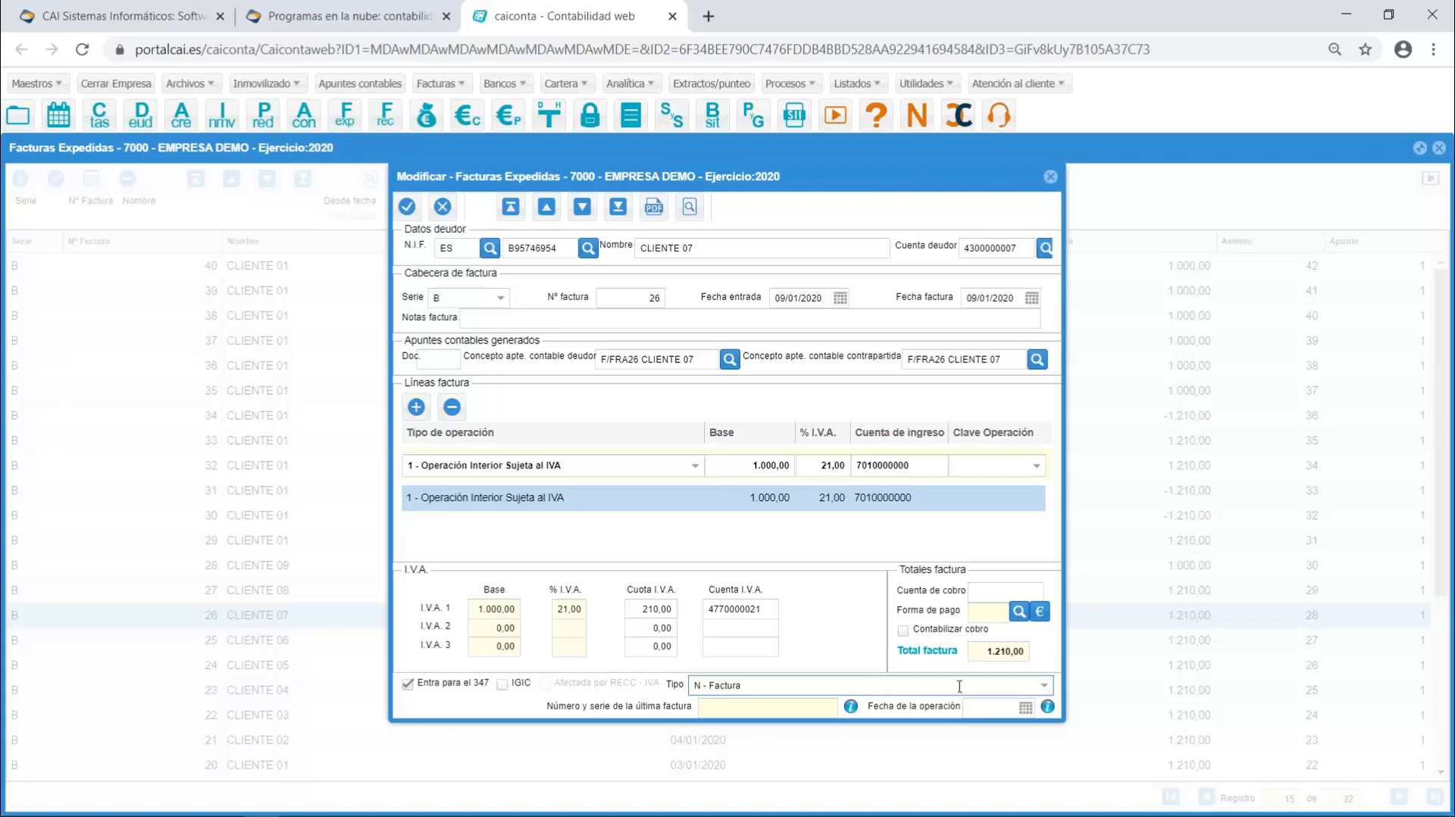
click(1044, 685)
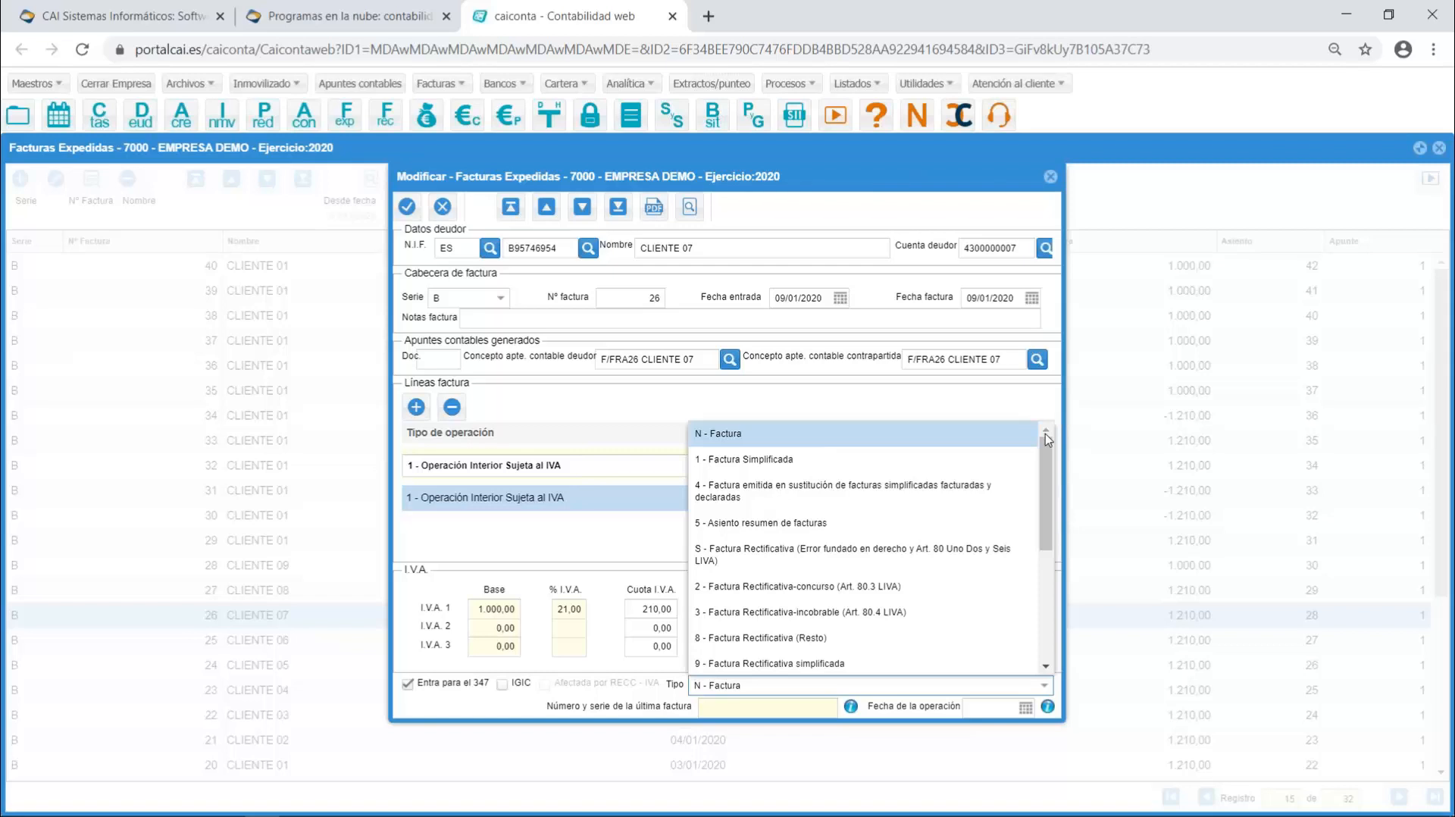
click(1081, 410)
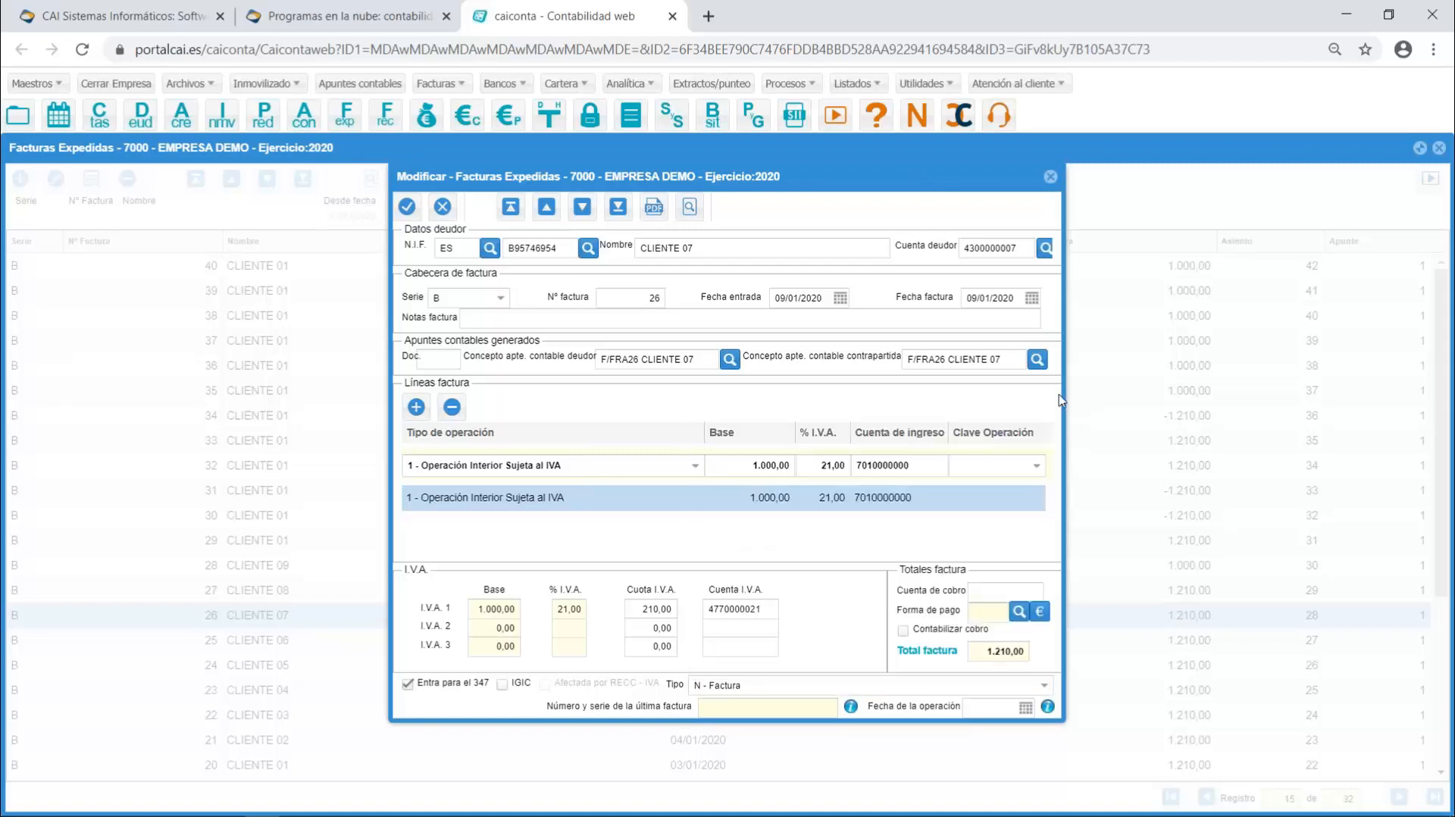
click(1050, 176)
- Open received invoice 8 of ACREEDOR 8, review its available invoice types, and close the invoice and the received invoices list
click(386, 118)
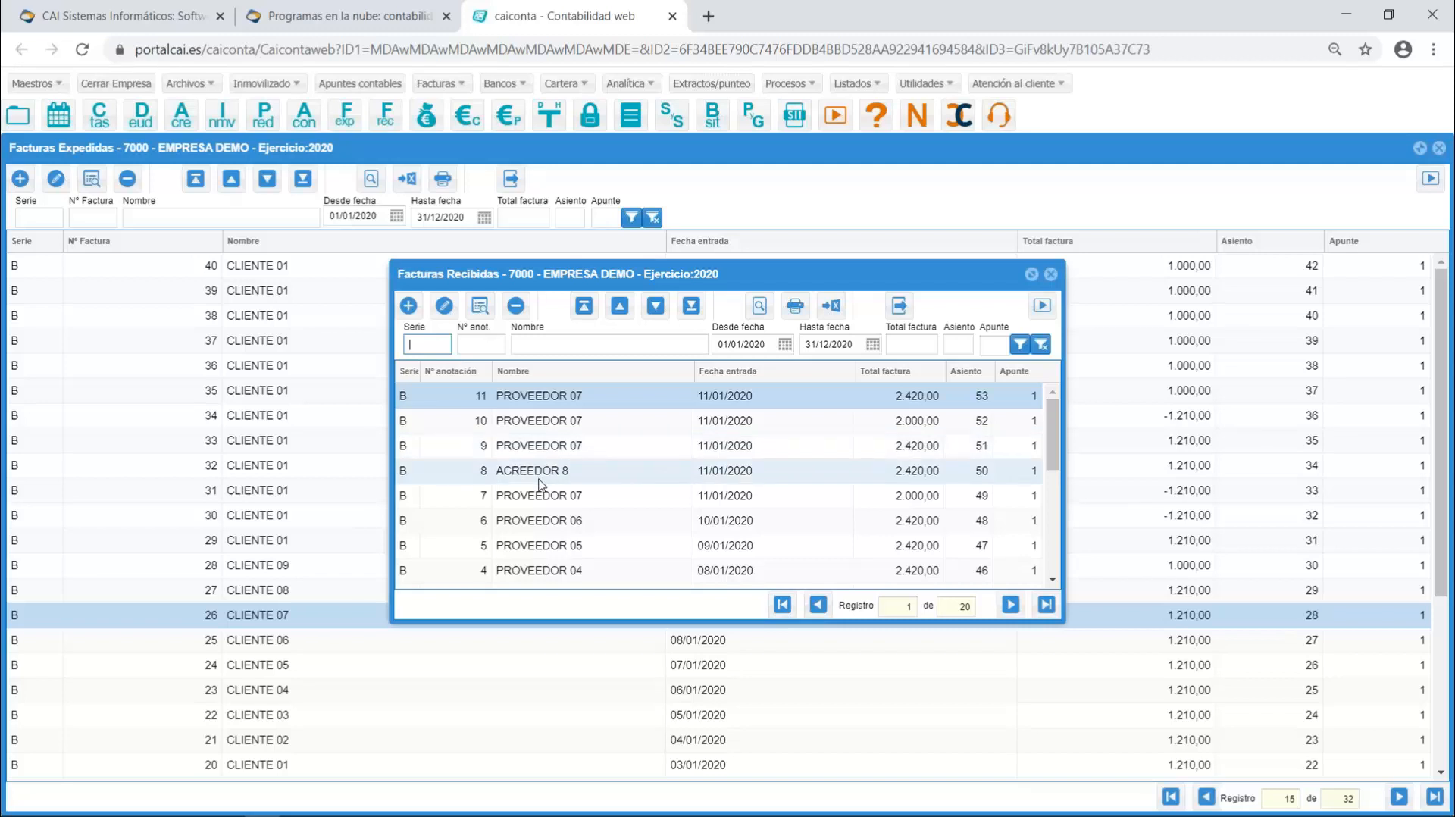
double_click(592, 478)
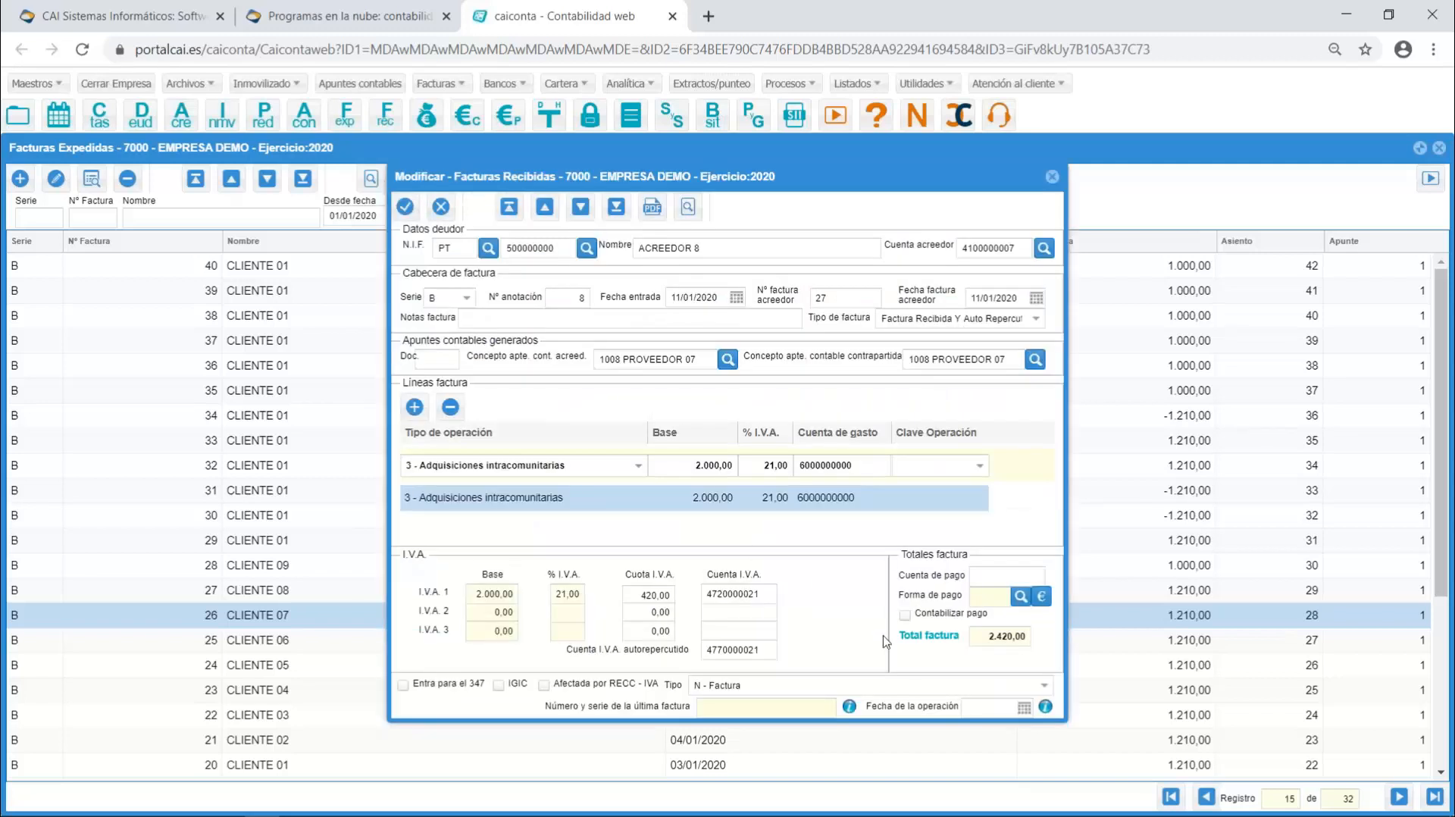
click(1044, 686)
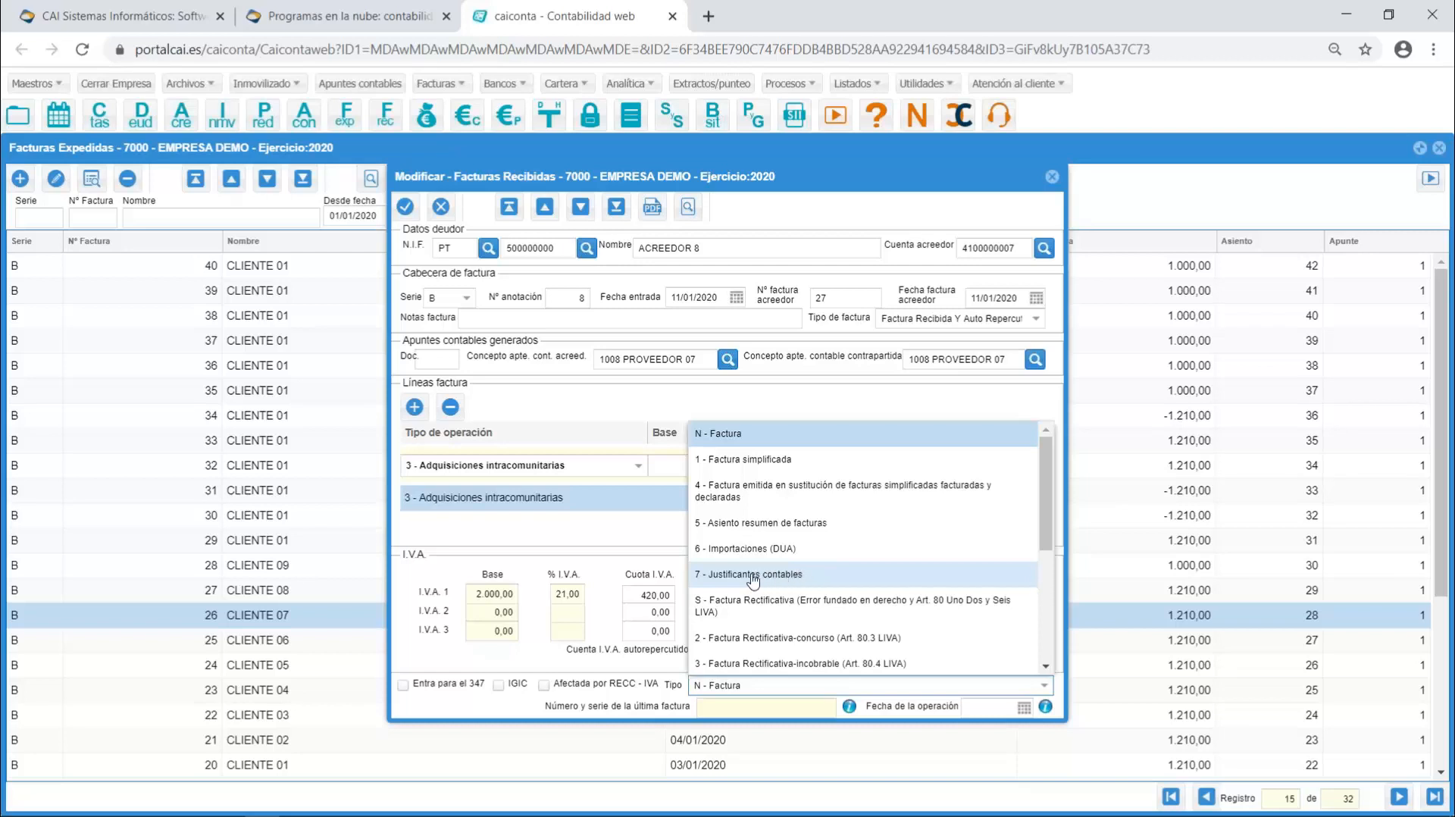
click(1040, 409)
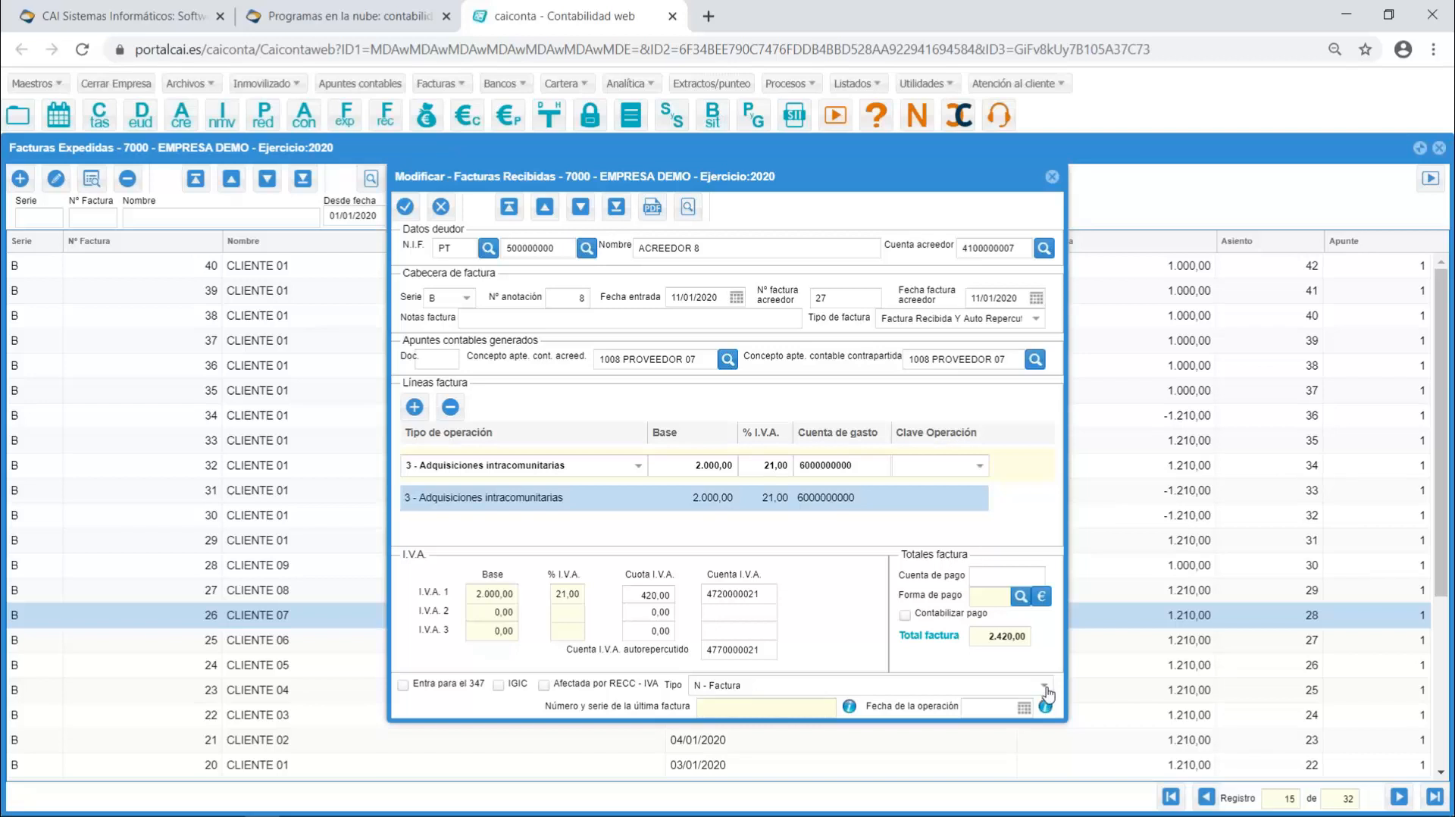
click(1053, 178)
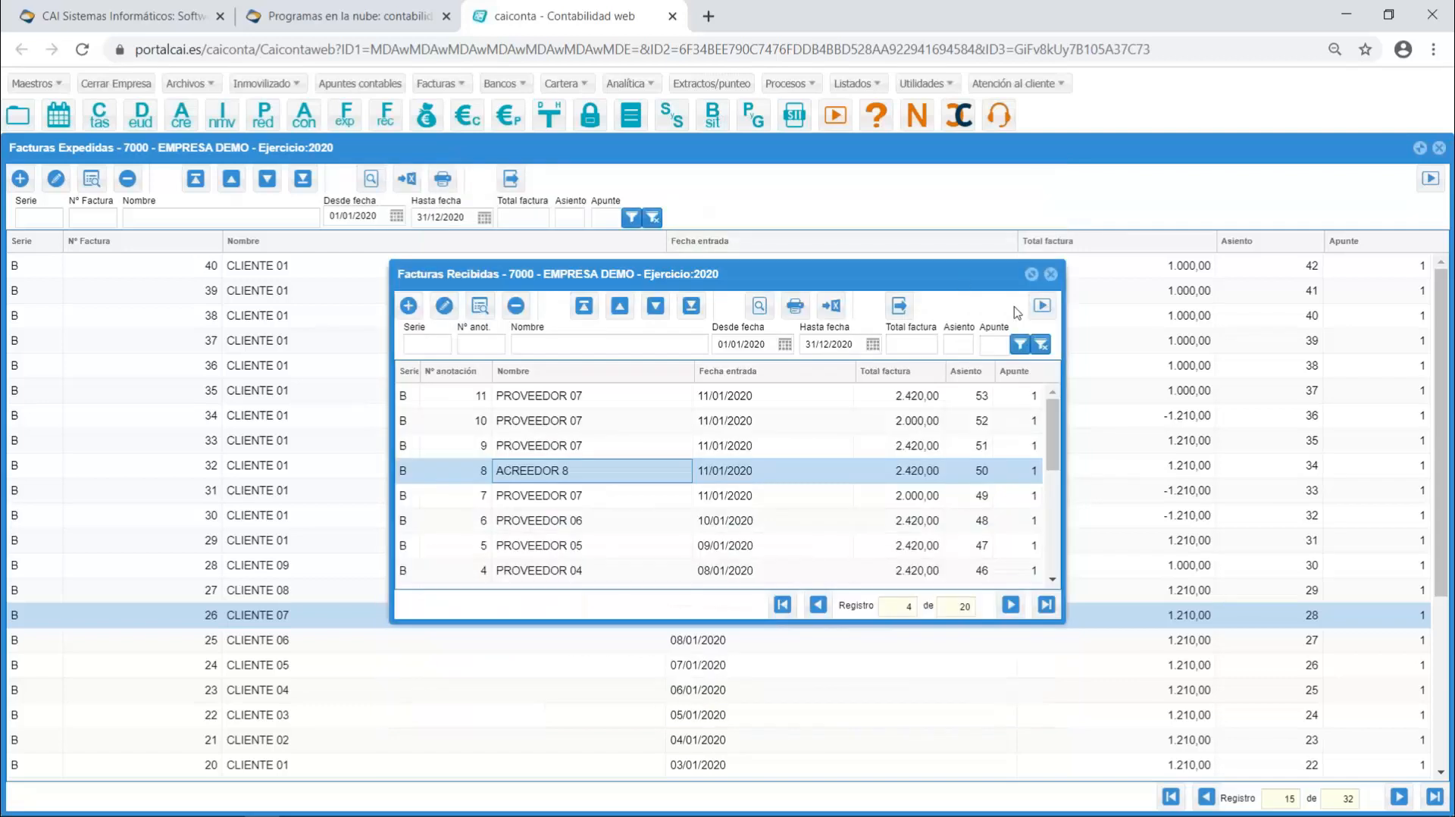
click(1051, 274)
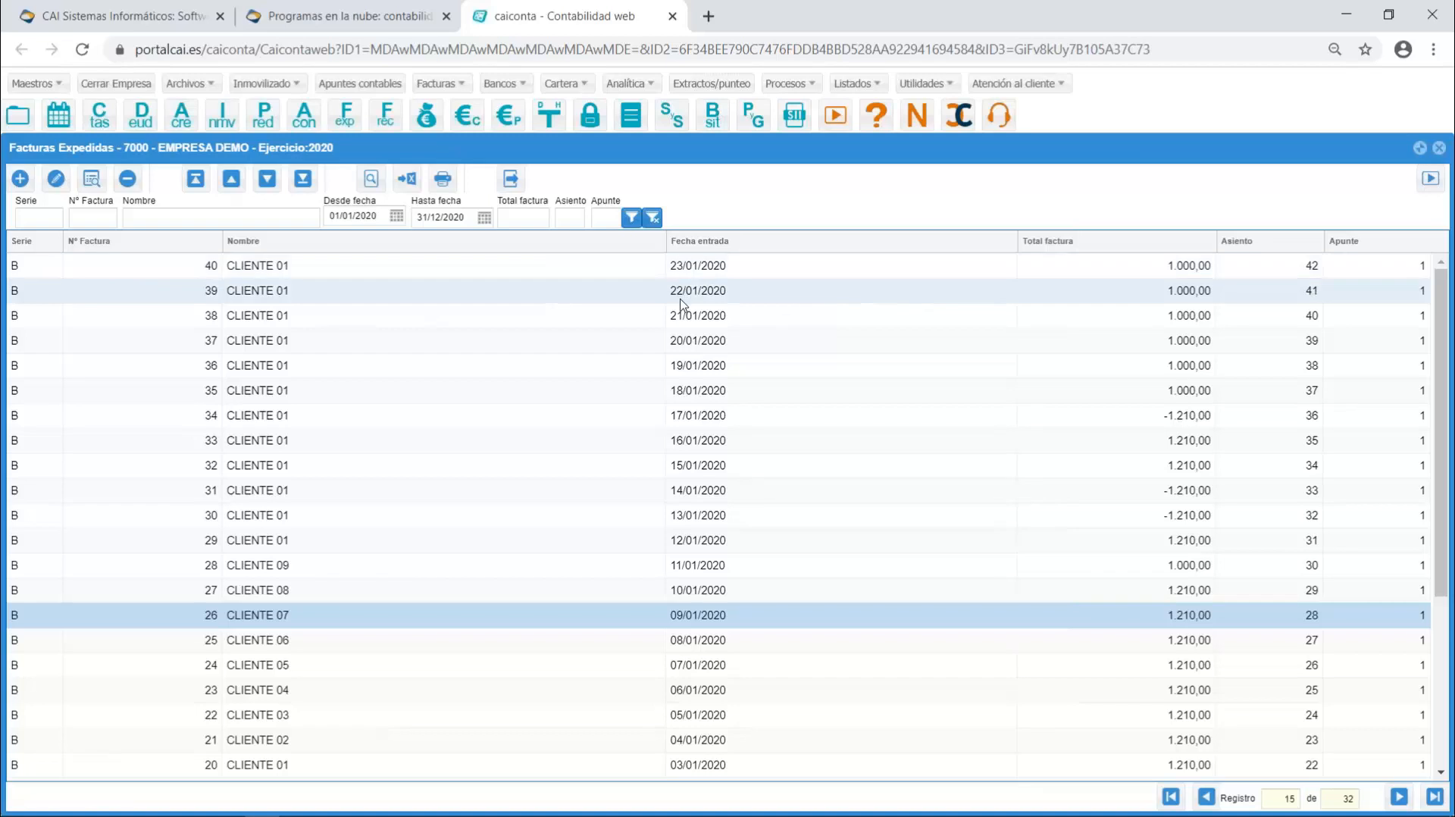
- Open debtor CLIENTE 07, review the identification key options keeping Corresponde a un NIF, accept the record and close the debtors and issued invoices lists
click(144, 115)
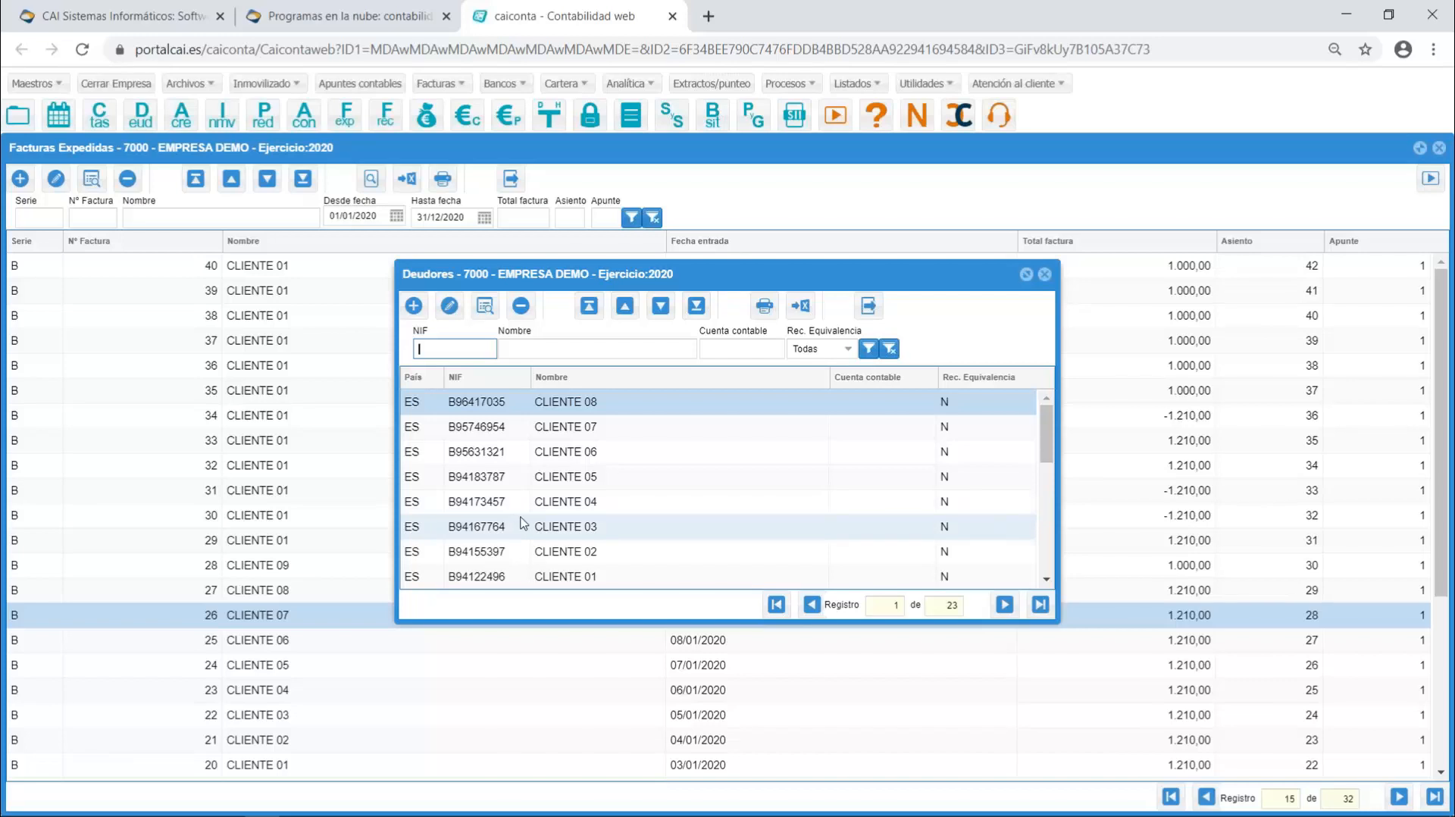
double_click(583, 430)
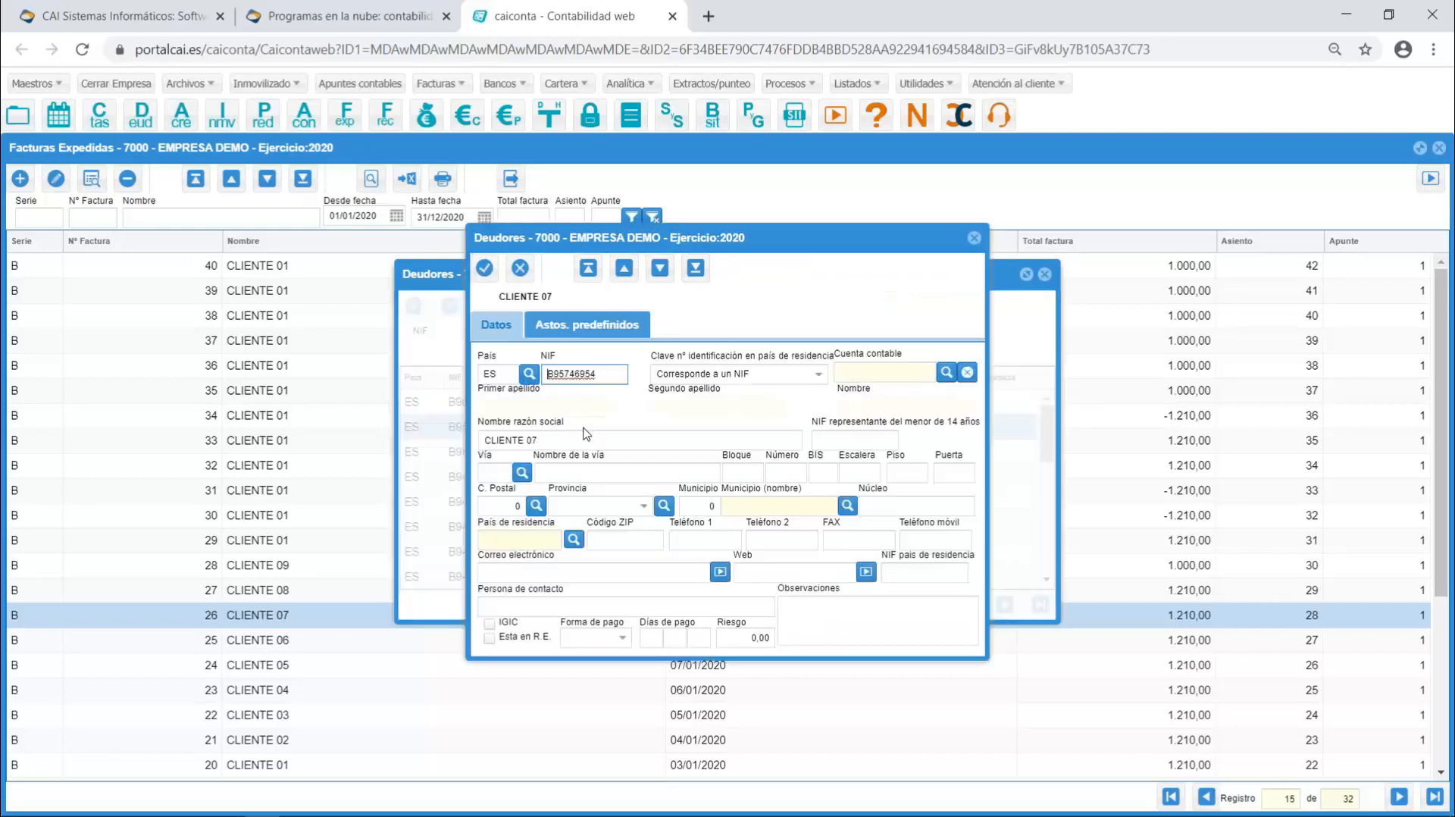
click(820, 375)
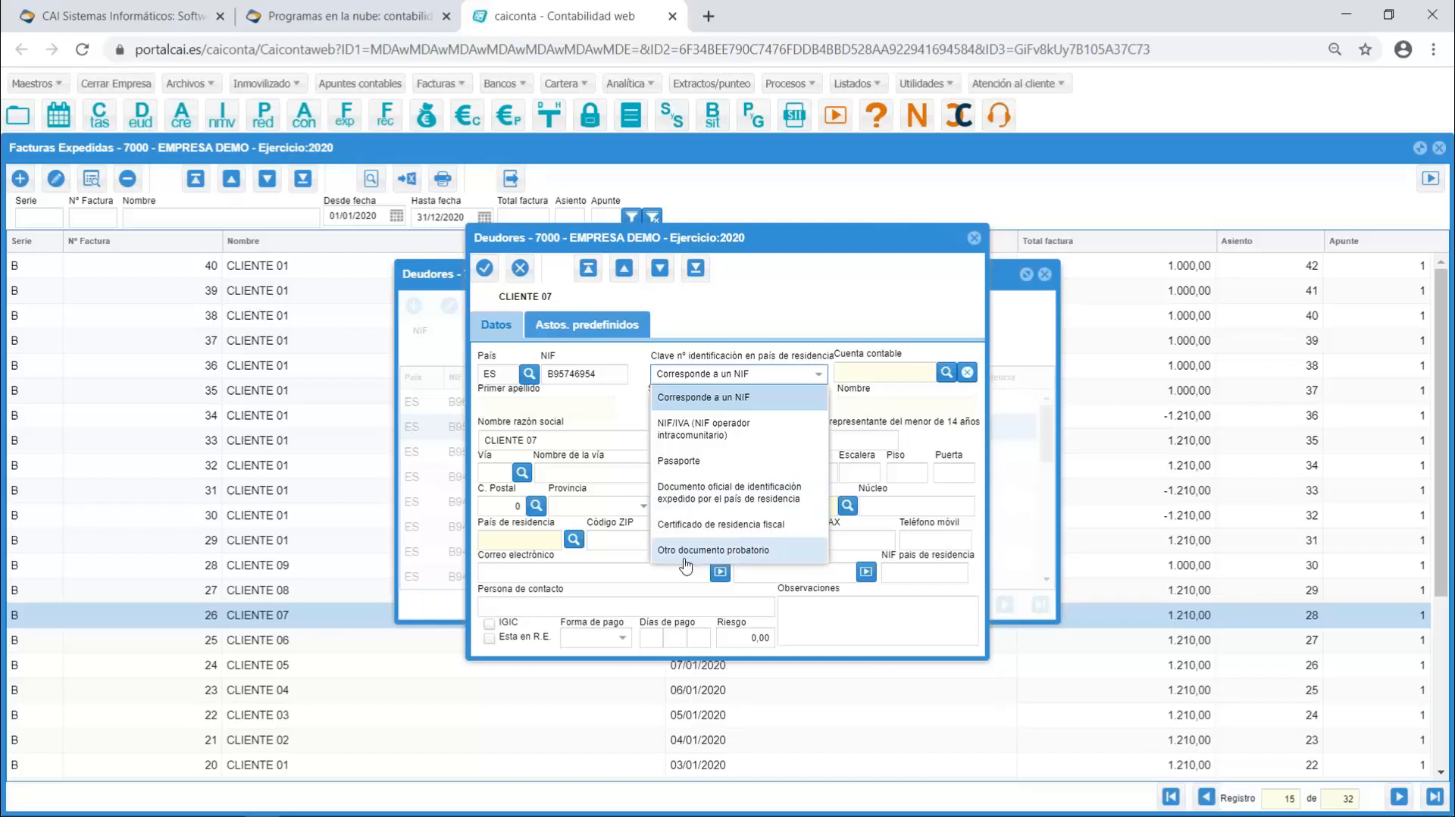
click(779, 373)
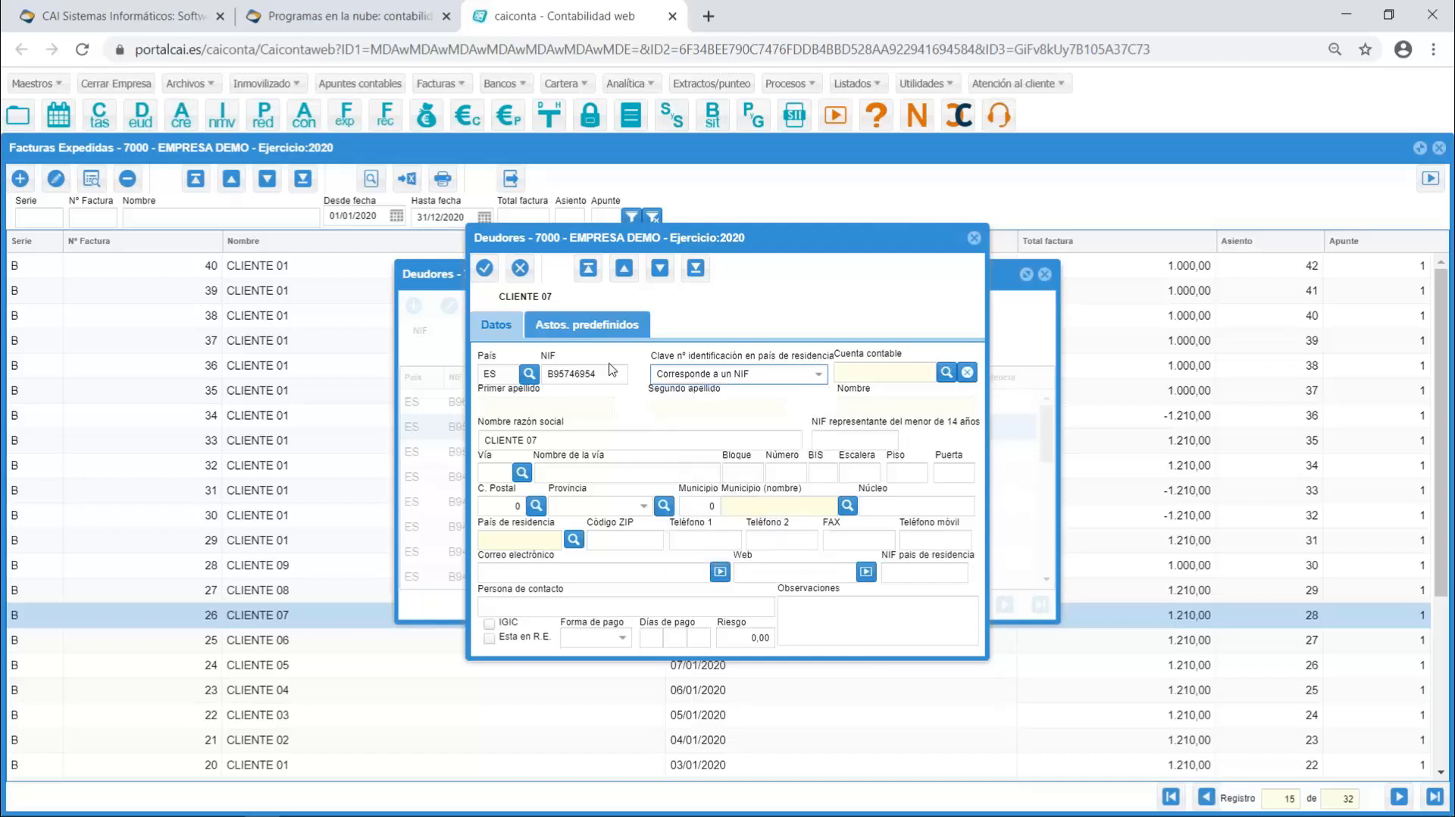
click(483, 270)
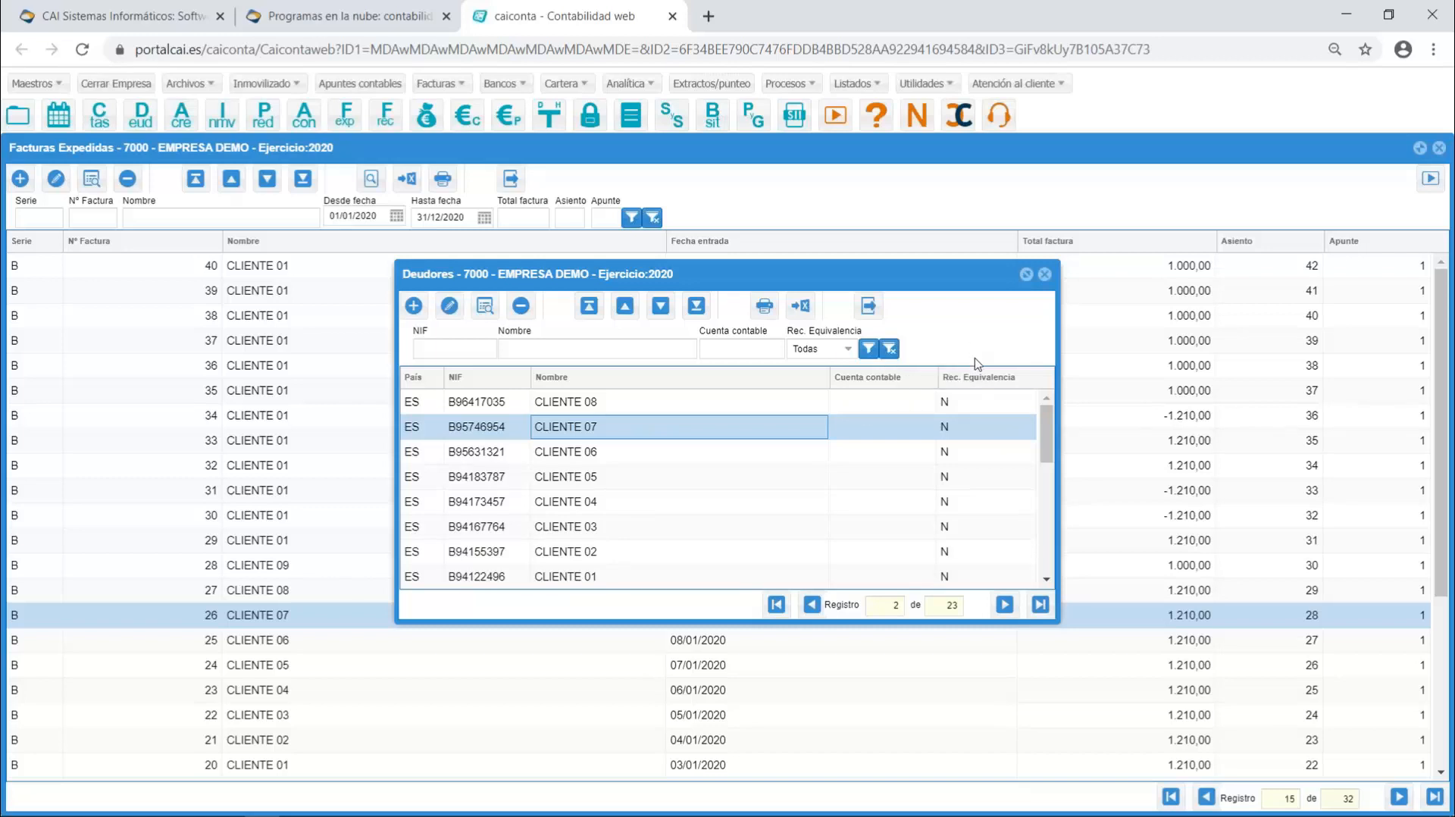
click(1045, 276)
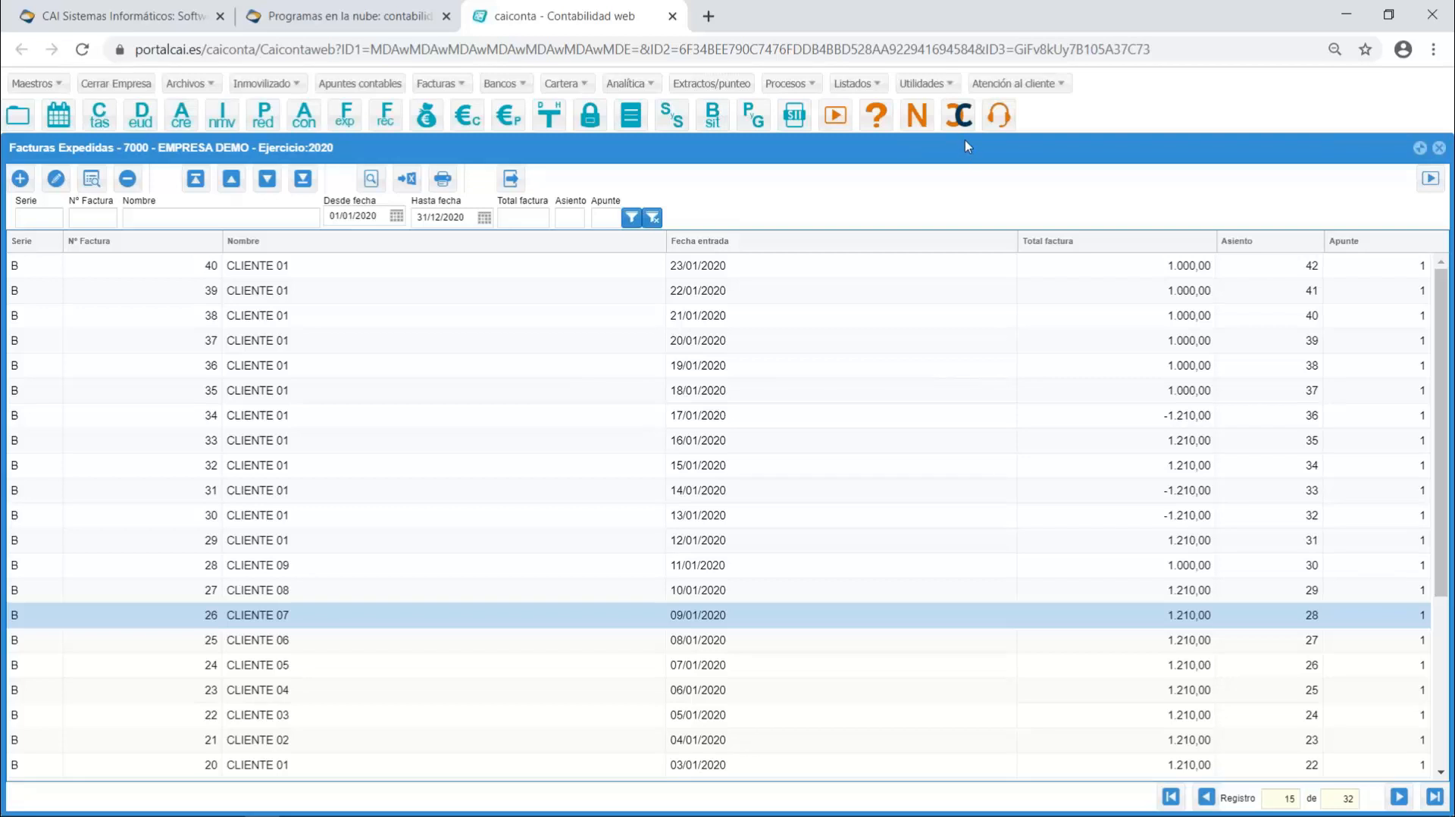
key(Escape)
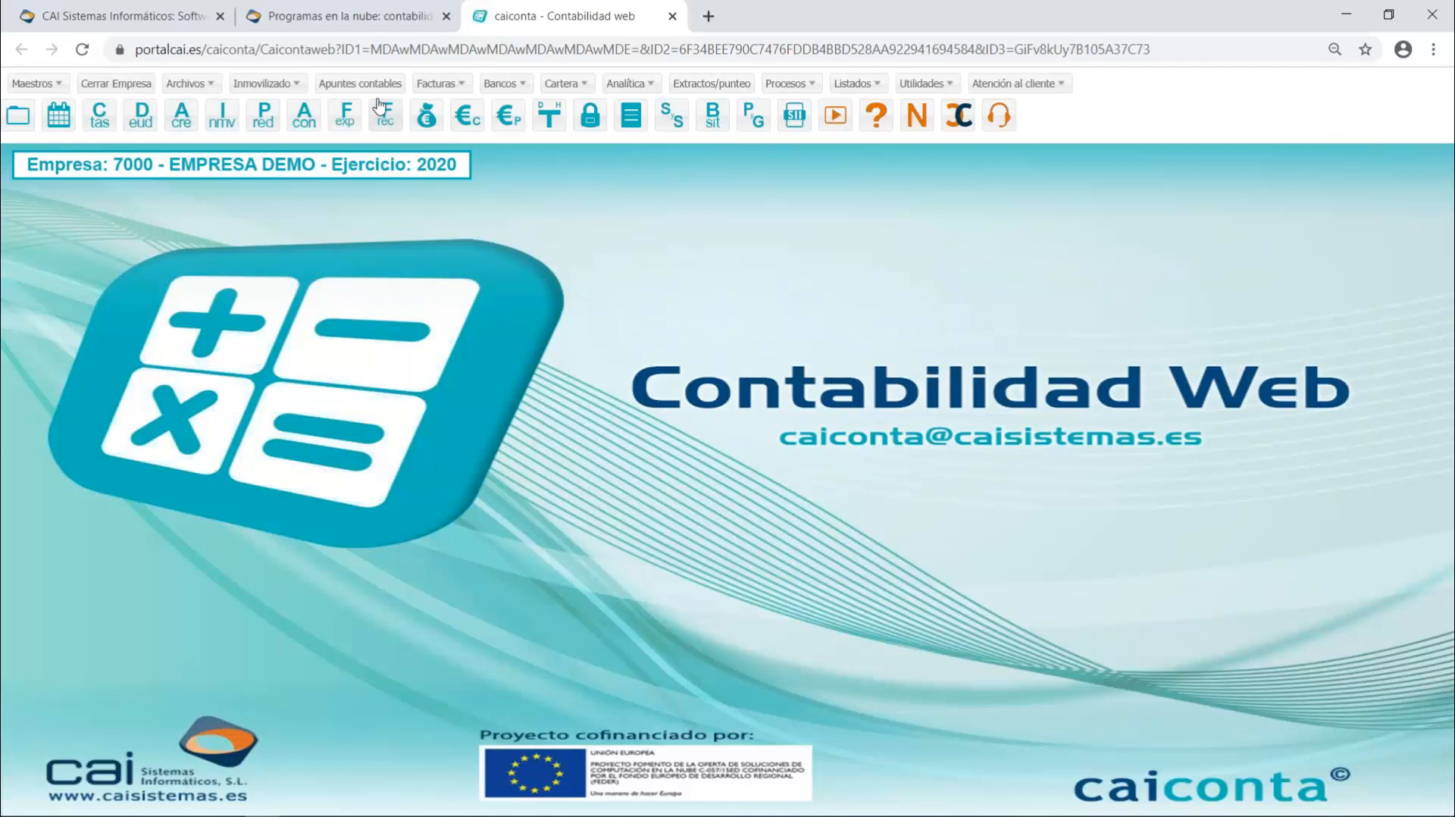
- Open the issued invoices listing and show its Excel AEAT generation options
click(438, 84)
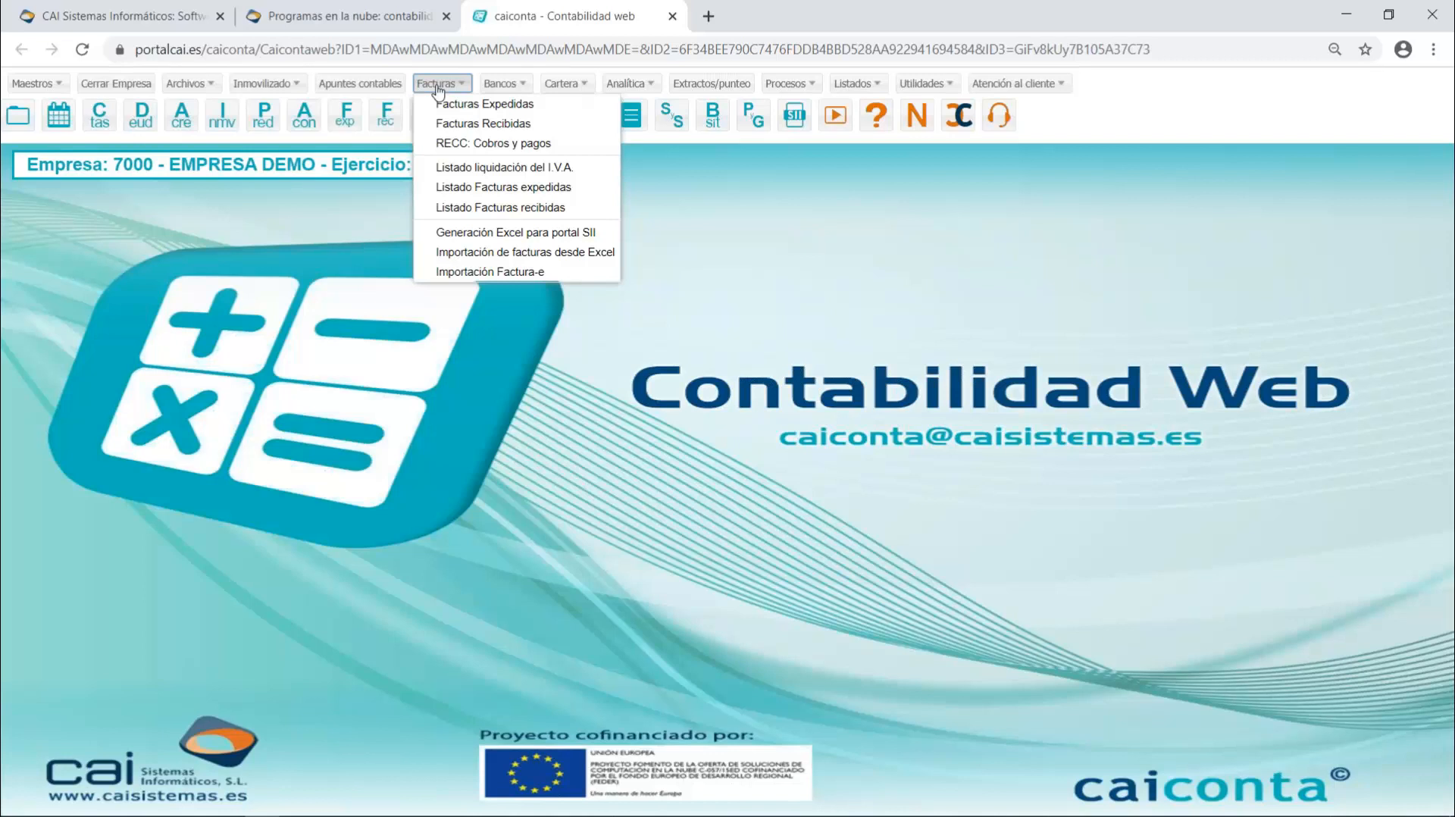
click(471, 188)
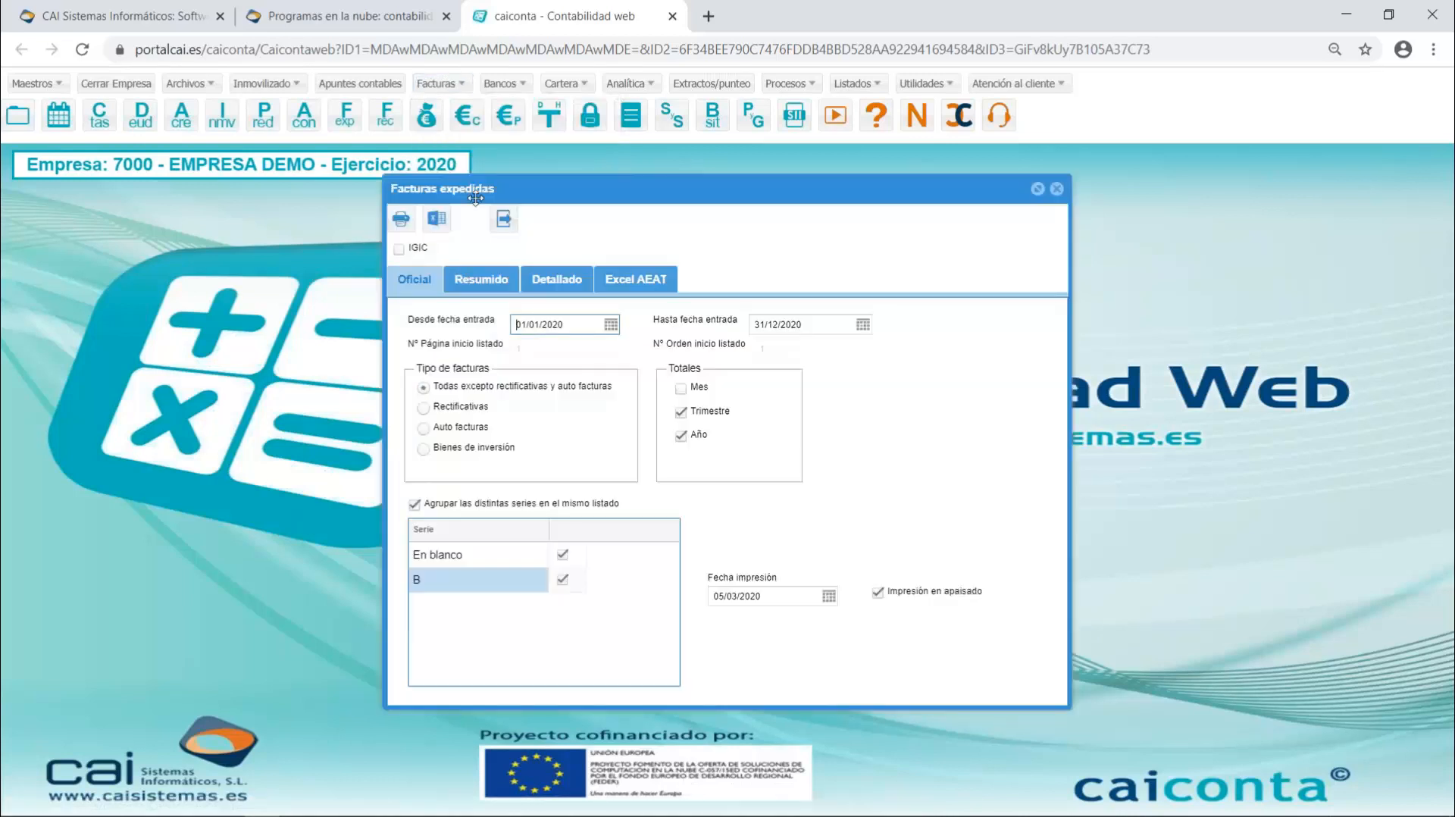
click(646, 284)
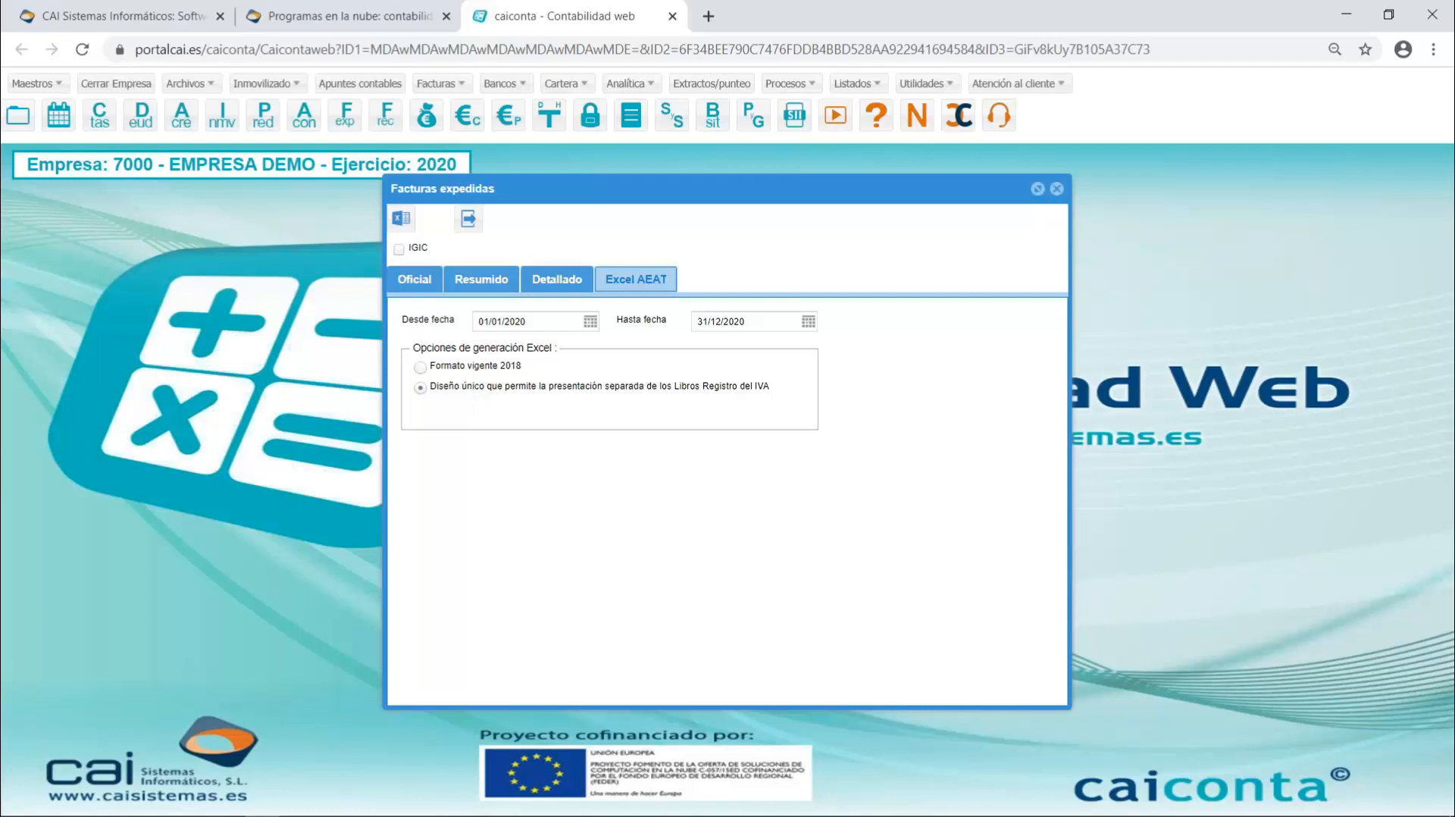
- Switch to the WEBINAR folder in File Explorer, examine the parts of the file name 2020B00000000EEMPRESA DEMO.xlsx and open that workbook in Excel
mouse_move(317, 815)
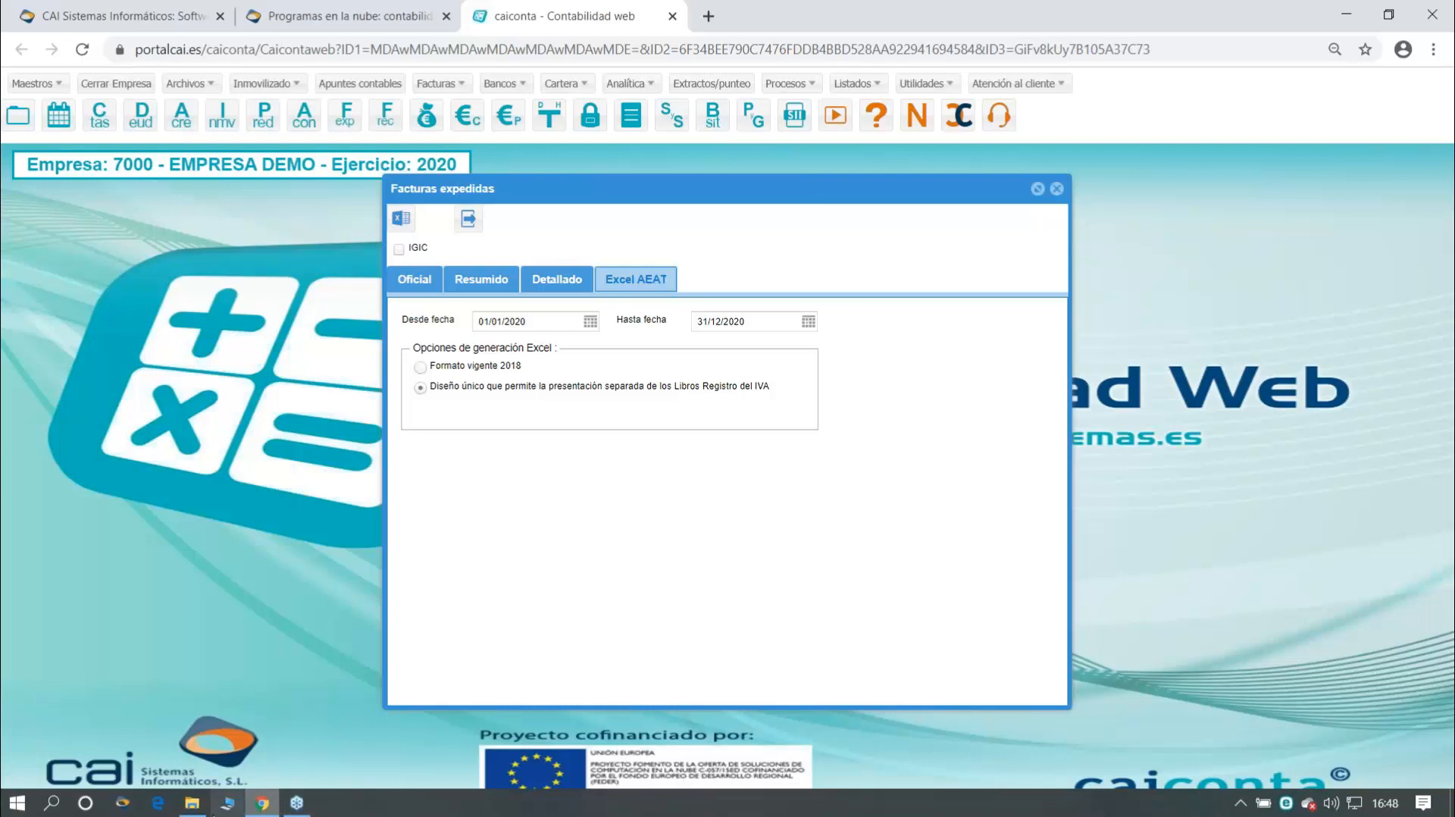
click(192, 803)
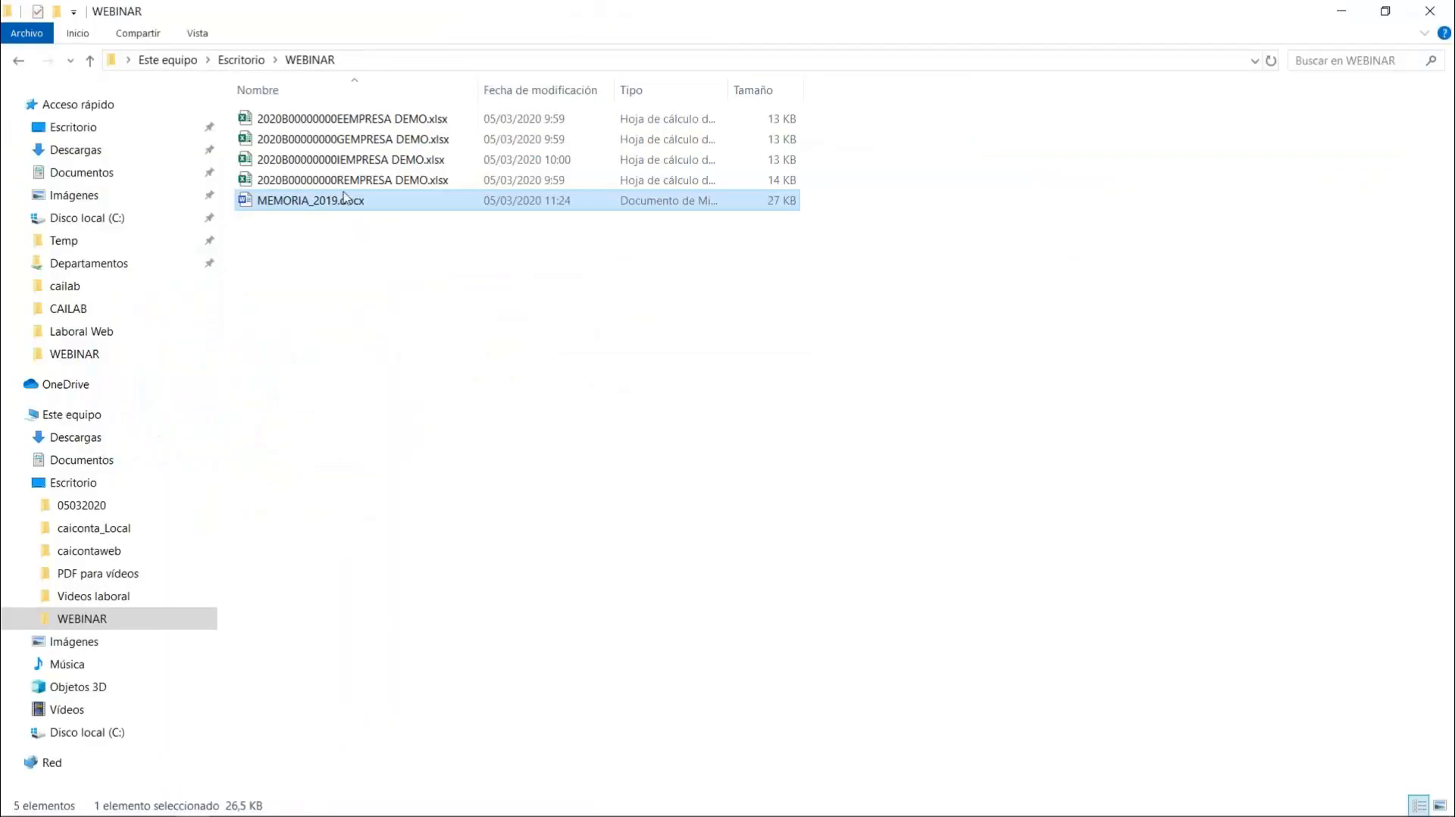
click(294, 119)
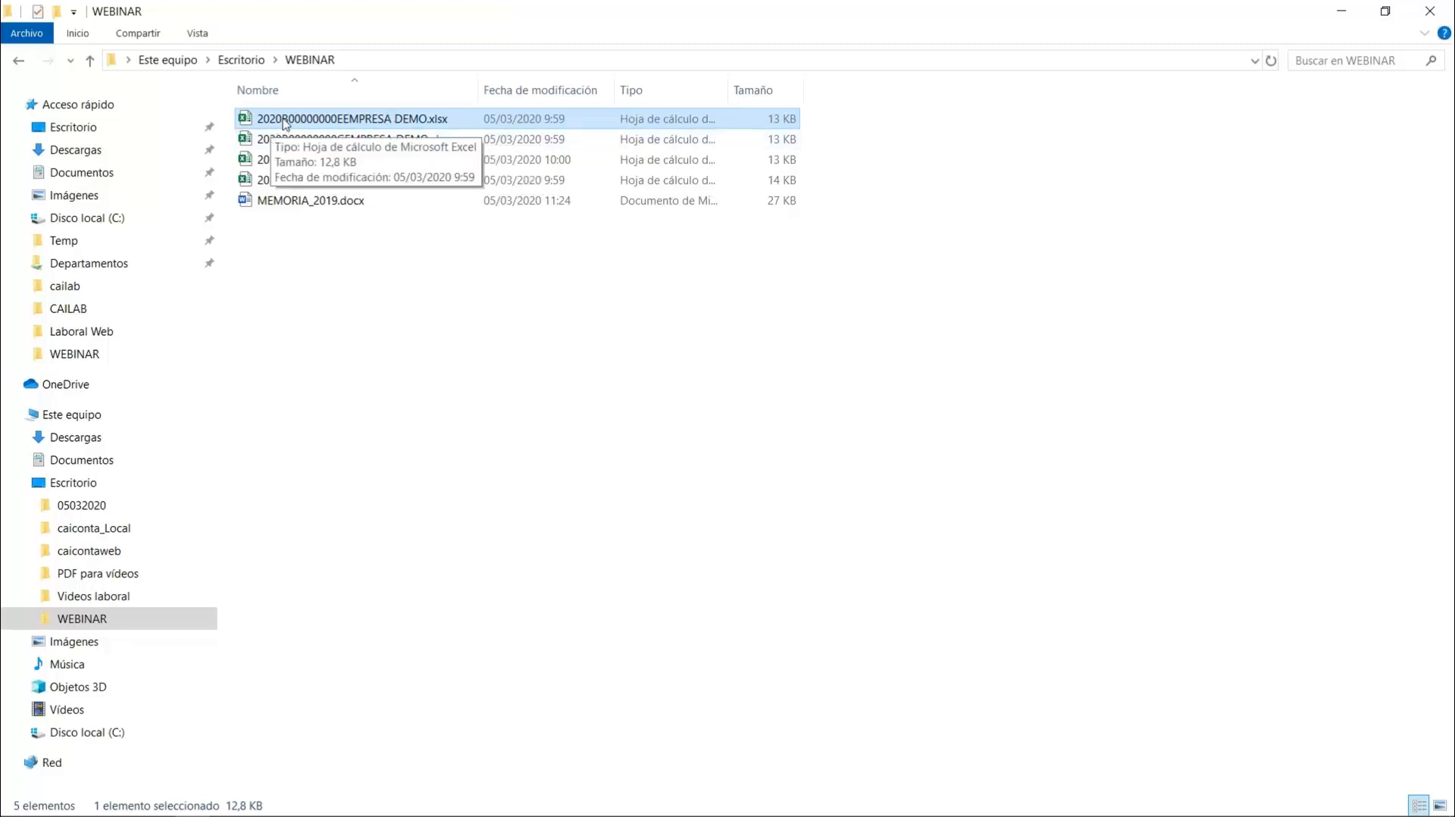
click(288, 121)
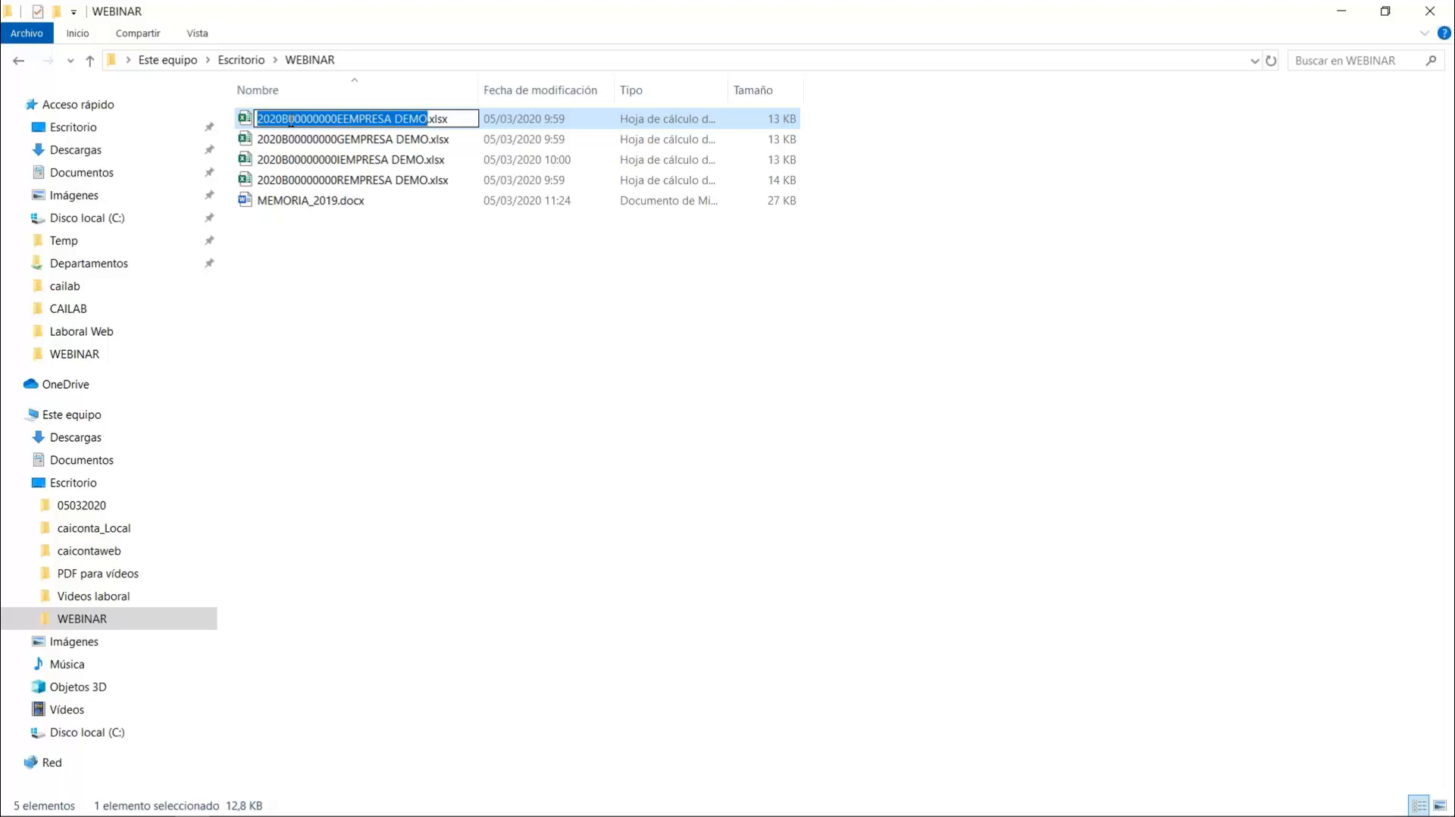
click(280, 119)
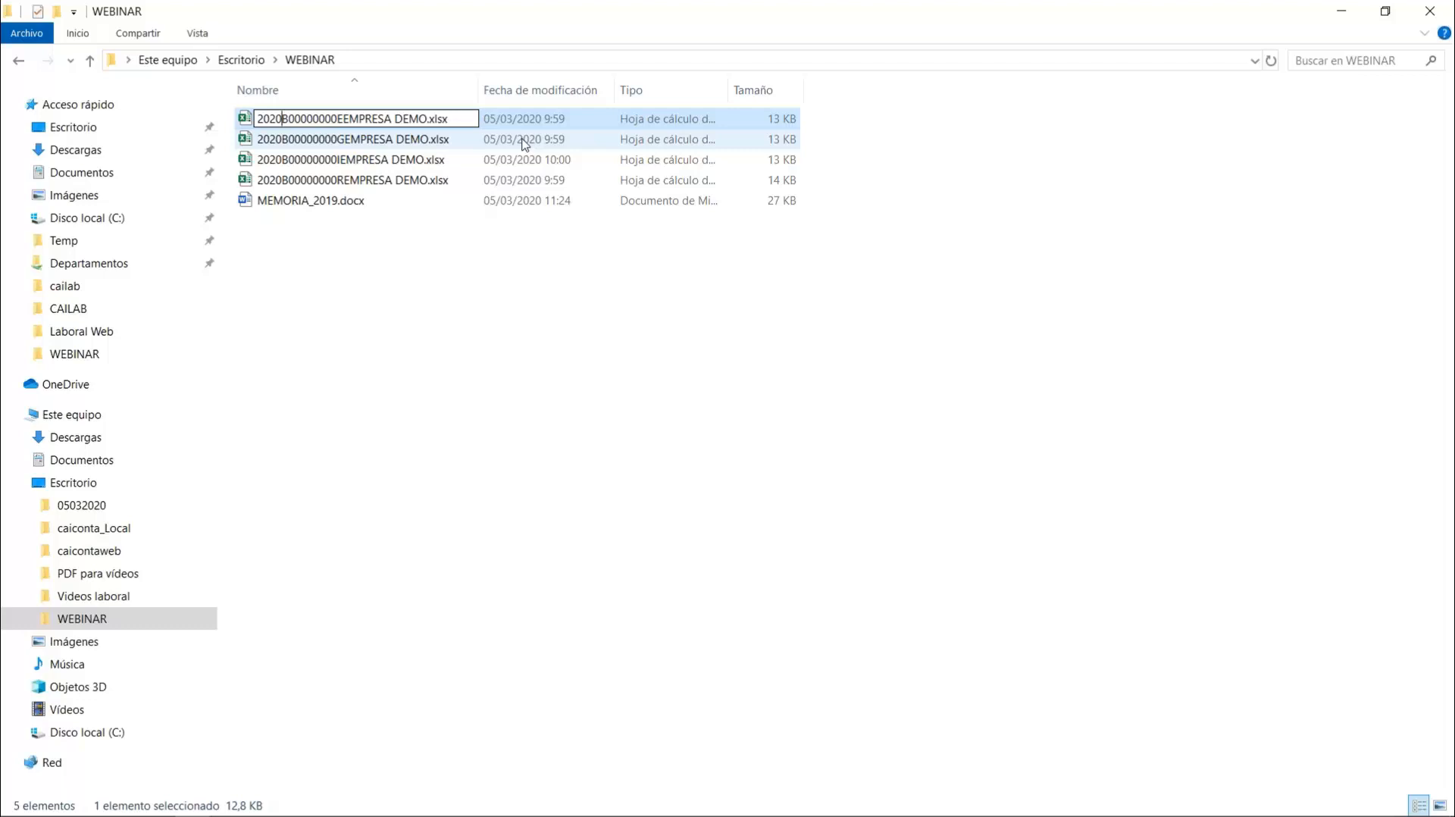
key(Right)
key(Right)
key(Right)
key(Right)
key(Right)
key(shift+Right)
key(Right)
key(shift+Right)
key(shift+Right)
key(shift+Right)
key(shift+Right)
key(shift+Right)
key(shift+Right)
key(shift+Right)
key(shift+Right)
key(shift+Right)
key(shift+Right)
key(shift+Right)
key(shift+Right)
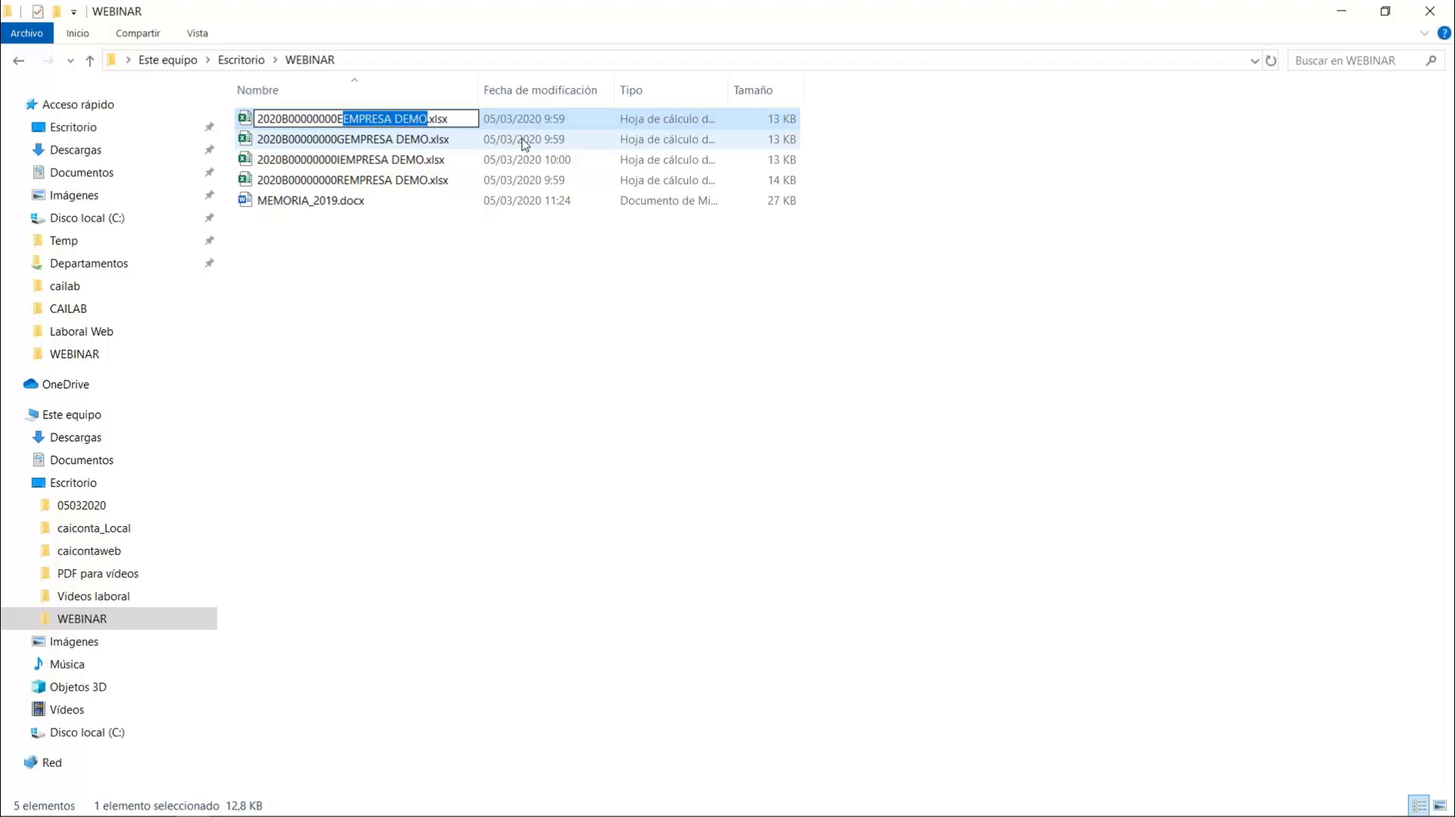
key(Return)
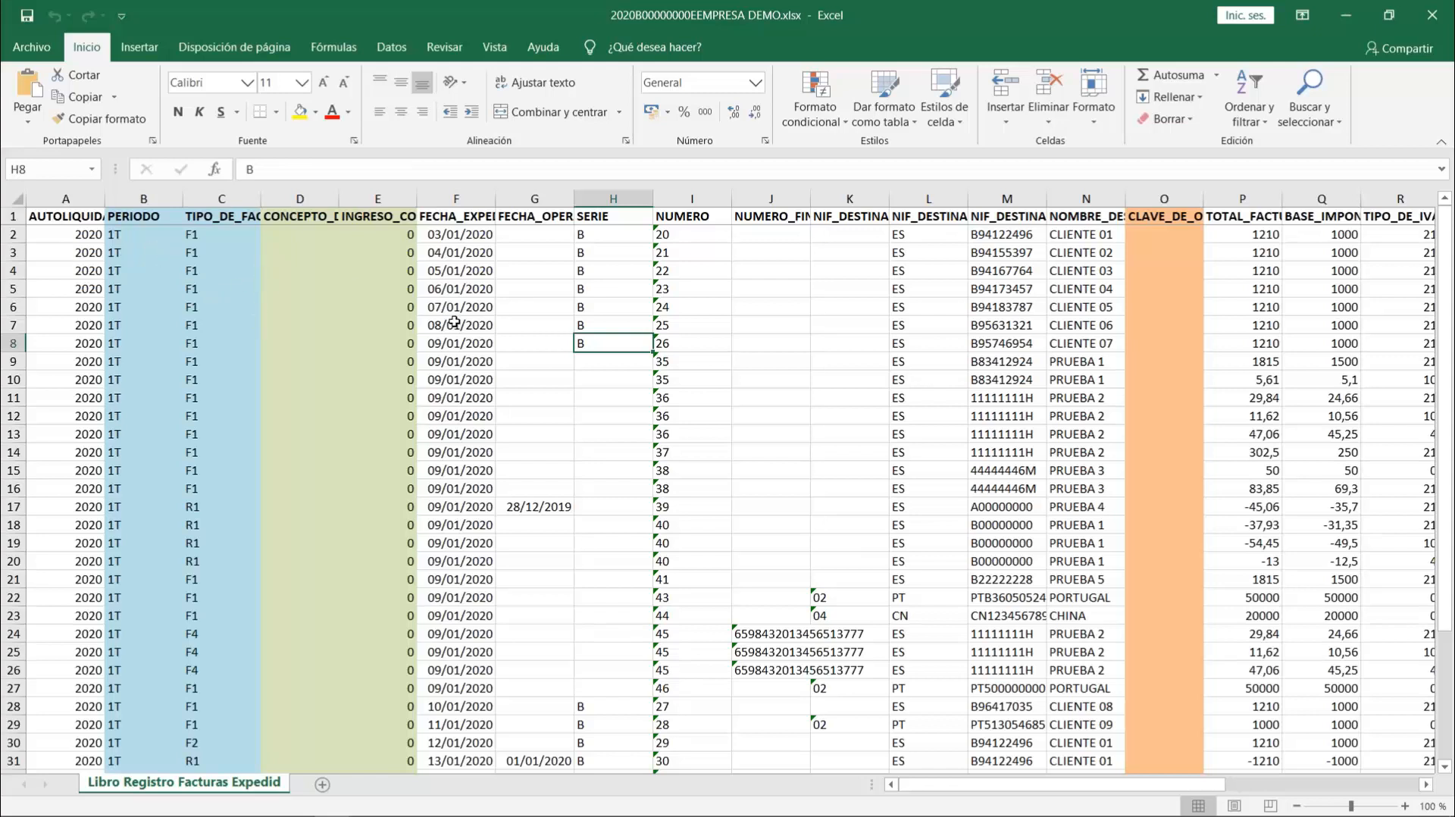
- Autofit all column widths in the issued invoices register so headers such as CONCEPTO_DE_INGRESO and INGRESO_COMPUTABLE can be read in full
click(306, 199)
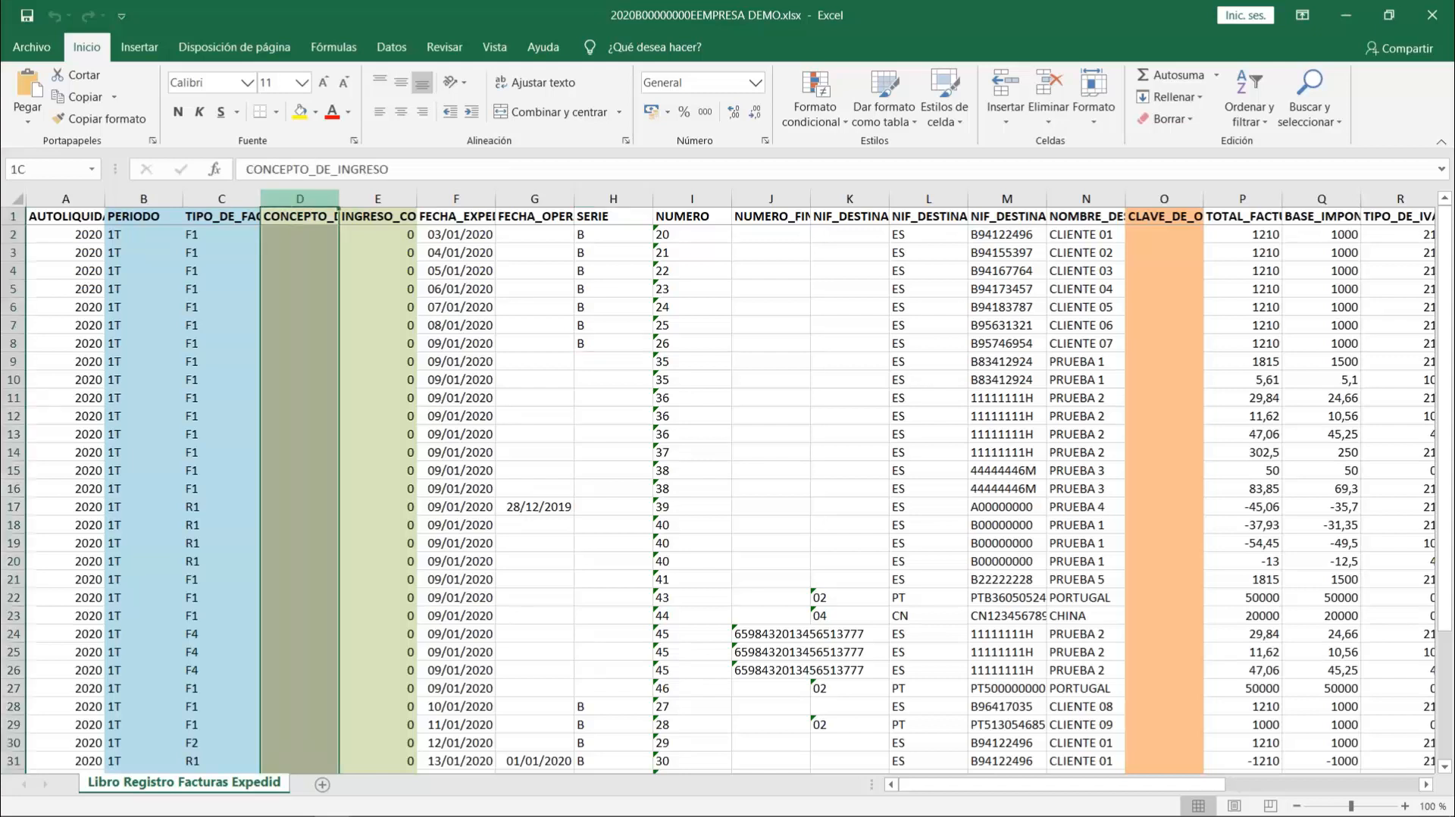
click(299, 216)
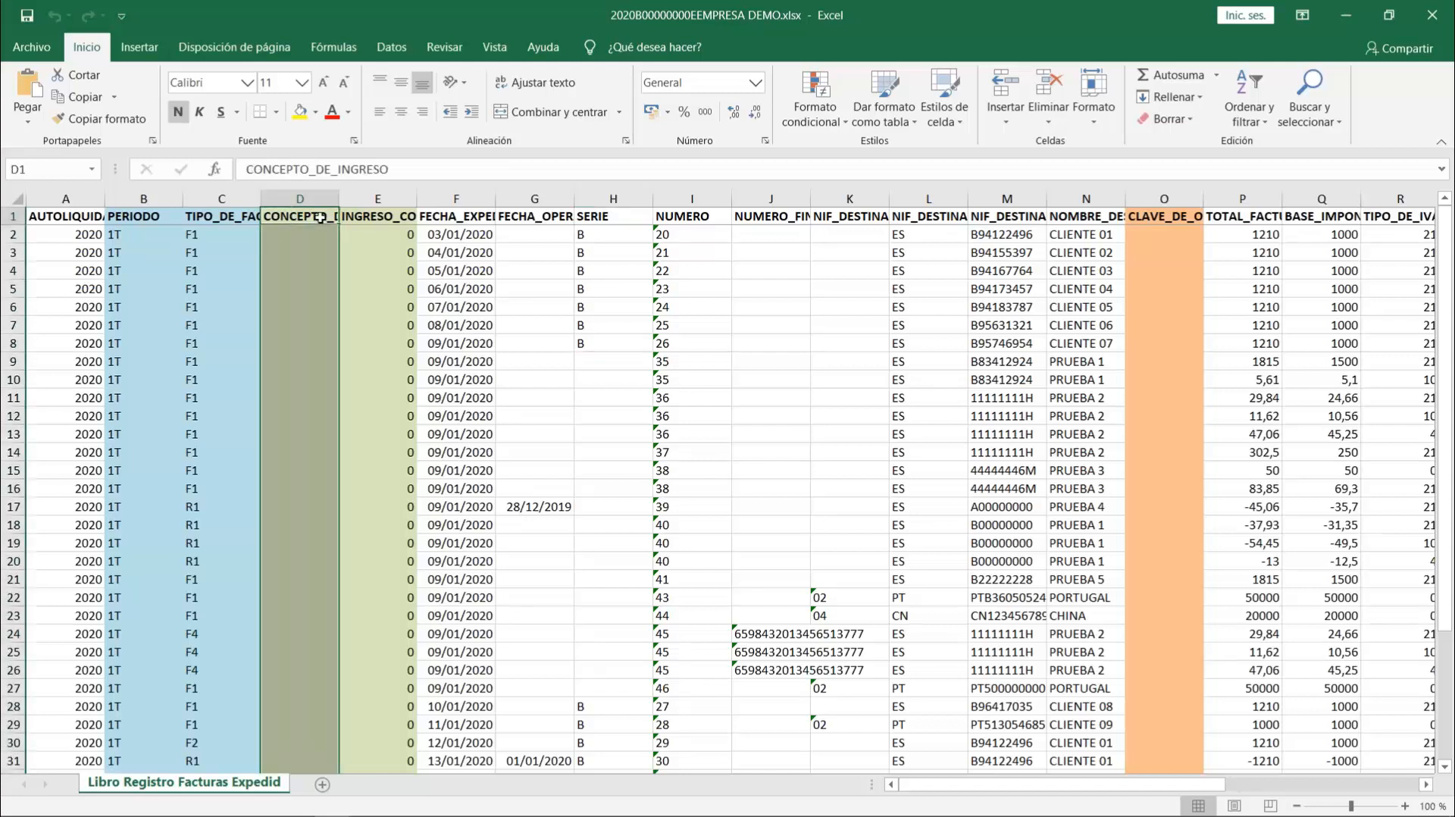
click(389, 215)
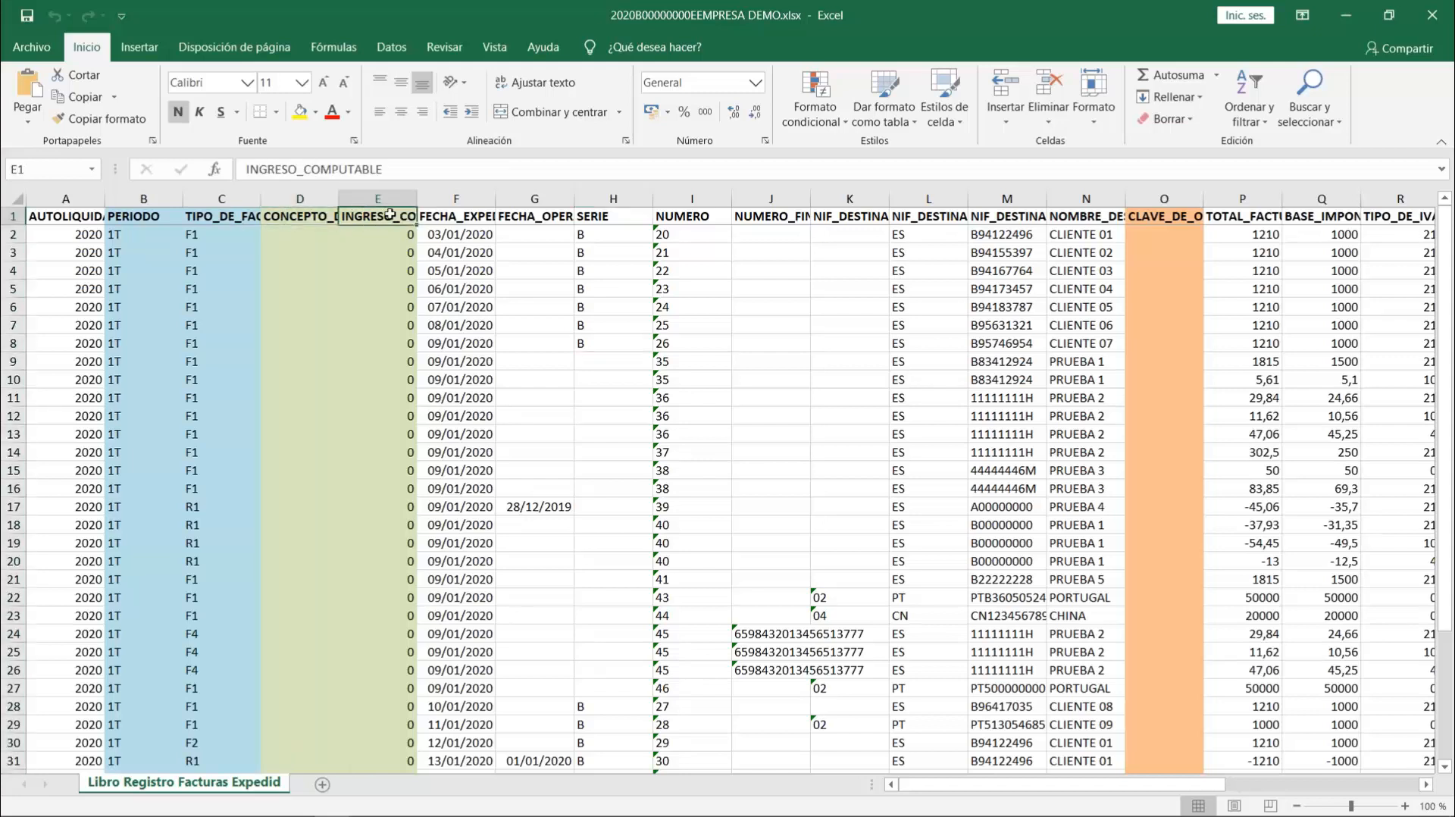
click(14, 196)
double_click(104, 199)
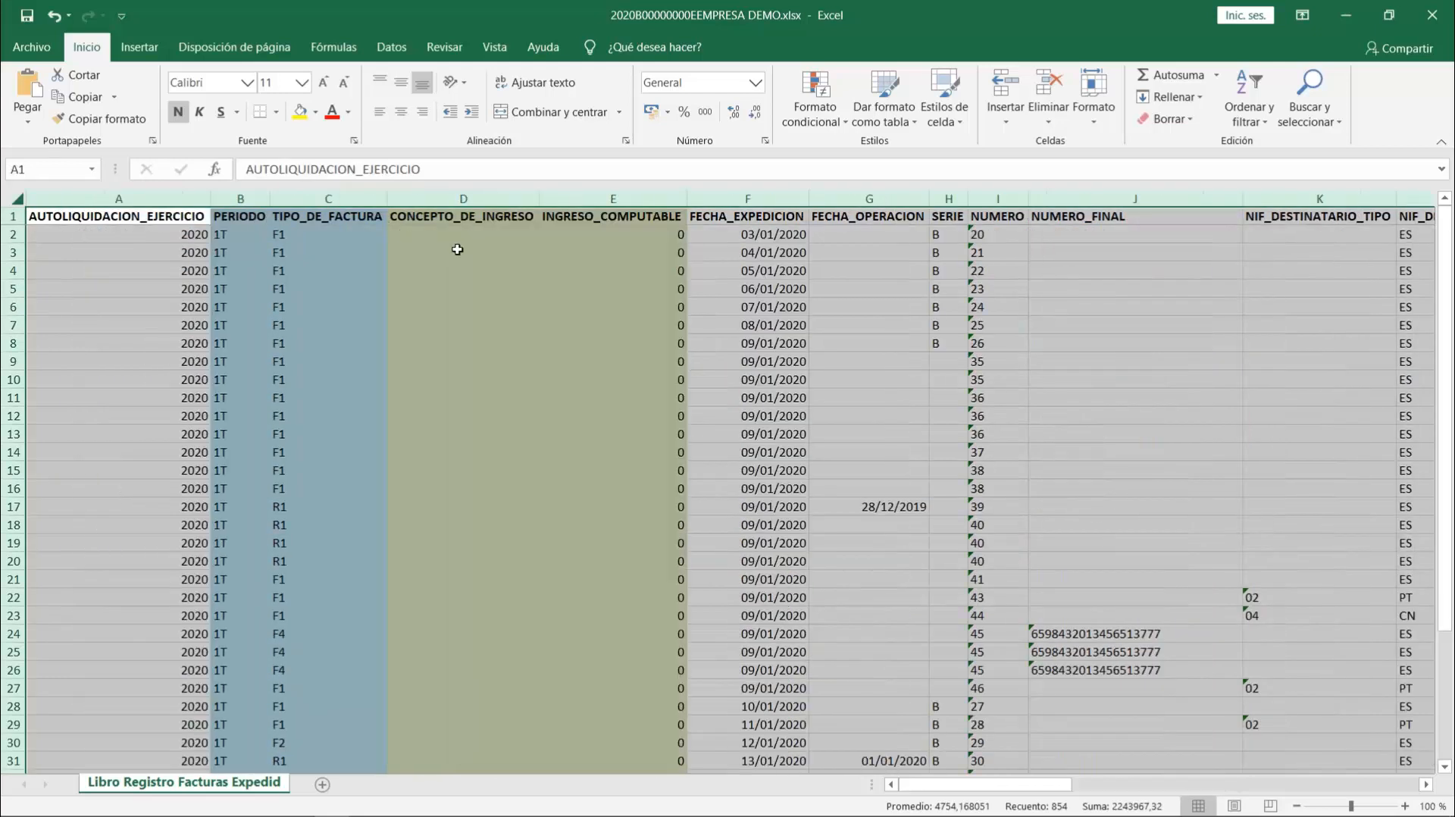
- Examine the PERIODO, TIPO_DE_FACTURA, CONCEPTO_DE_INGRESO and INGRESO_COMPUTABLE columns in the first invoice row
click(458, 250)
click(661, 237)
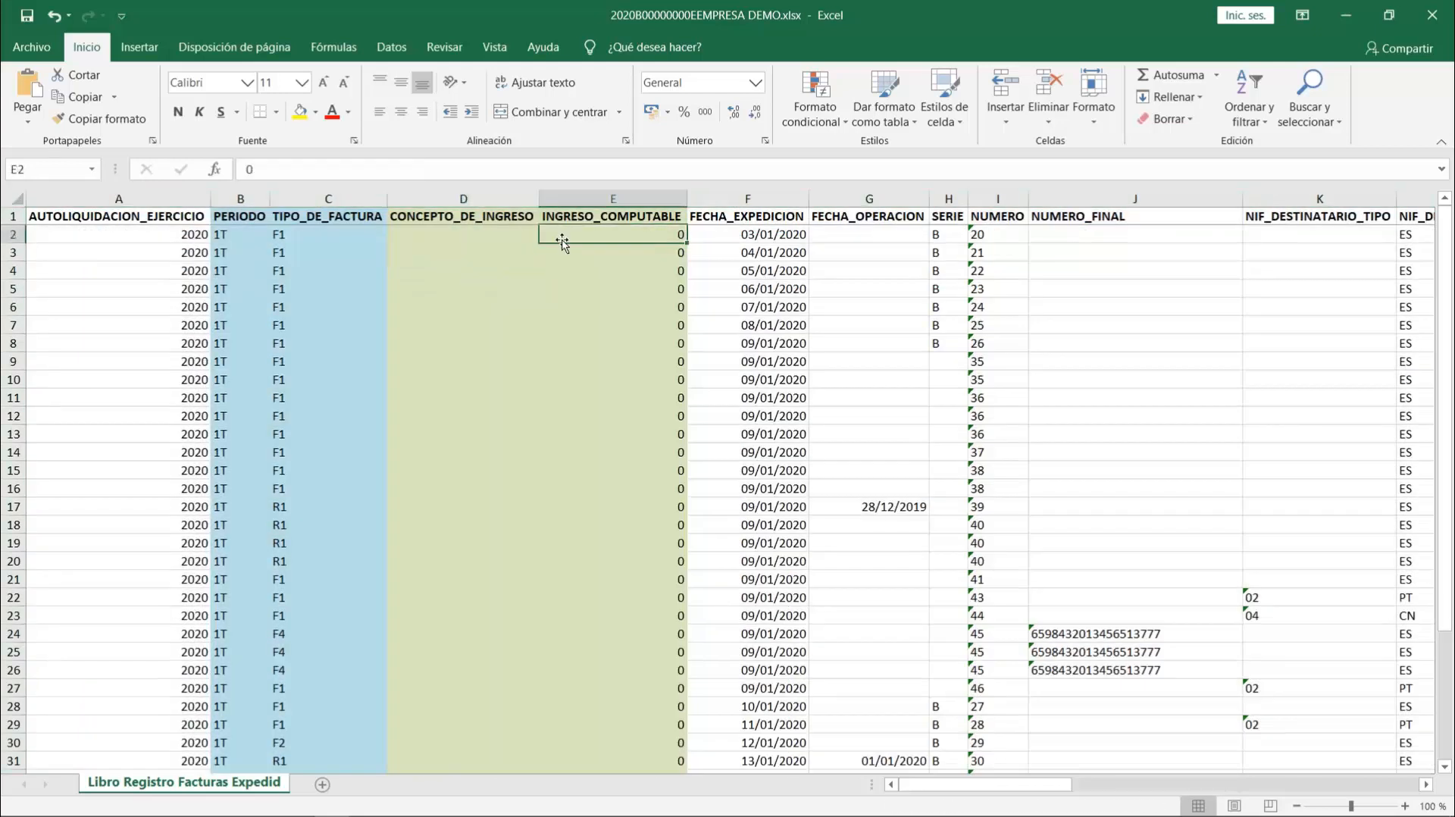
click(468, 234)
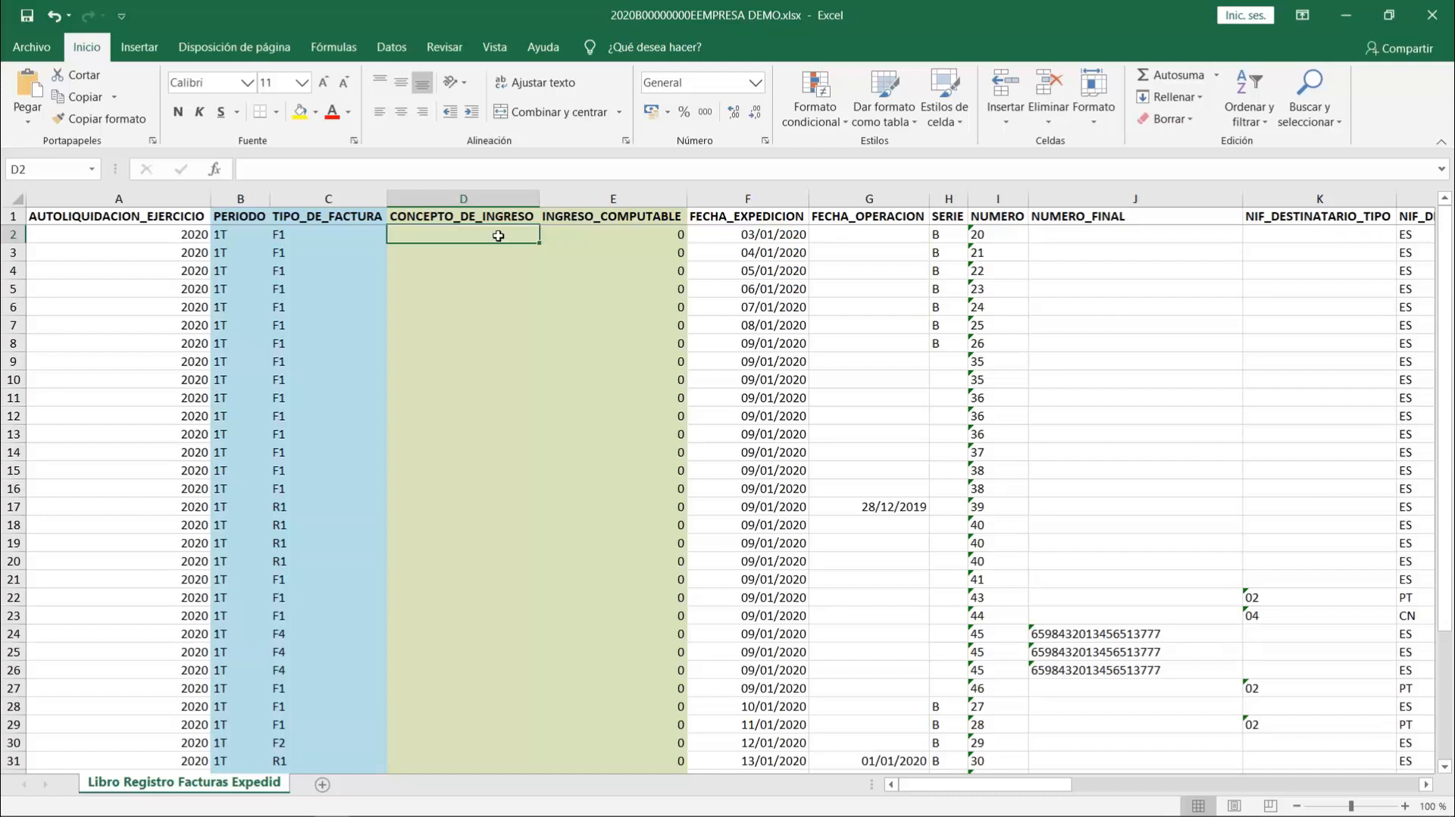
click(225, 237)
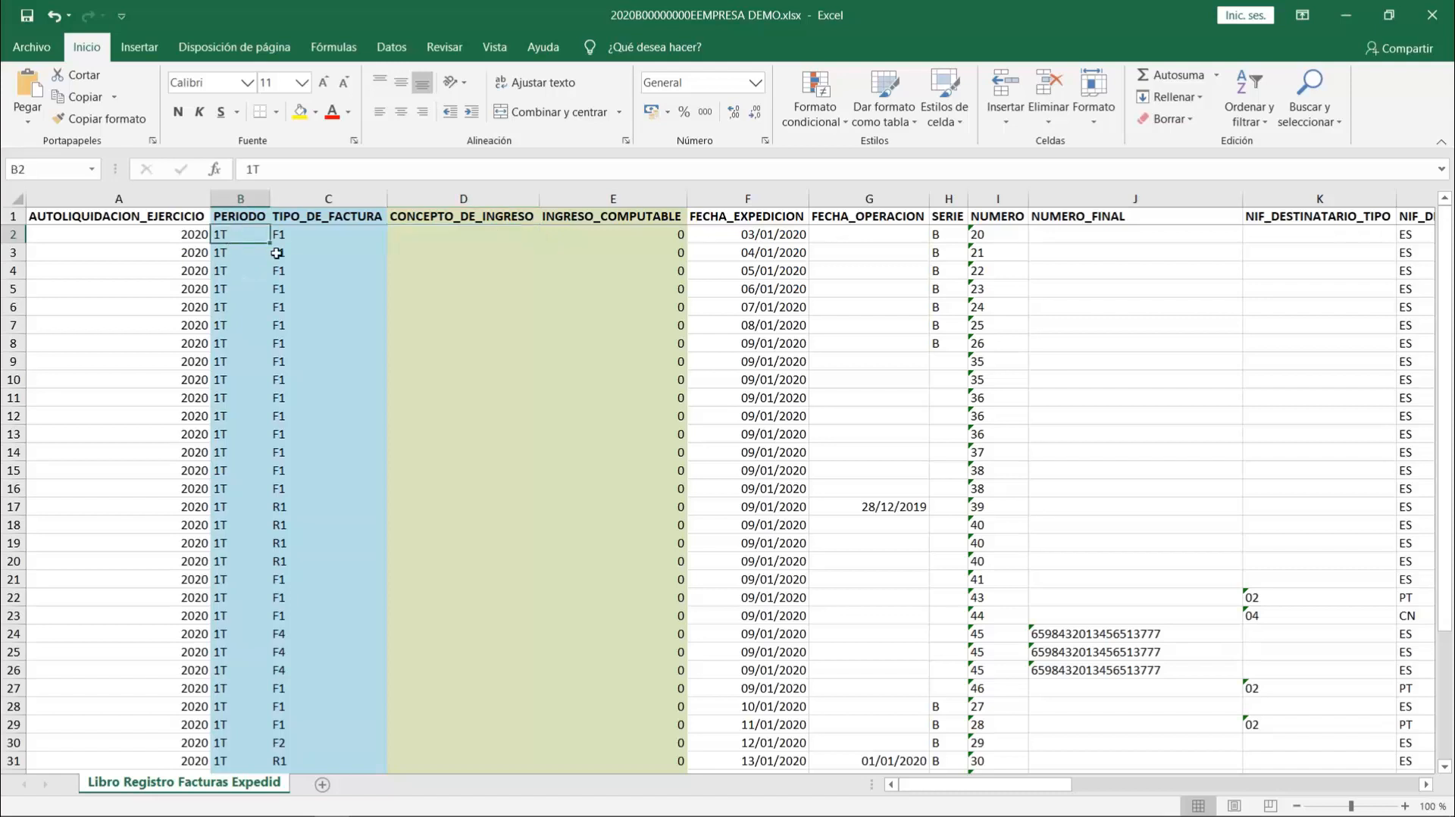
click(300, 238)
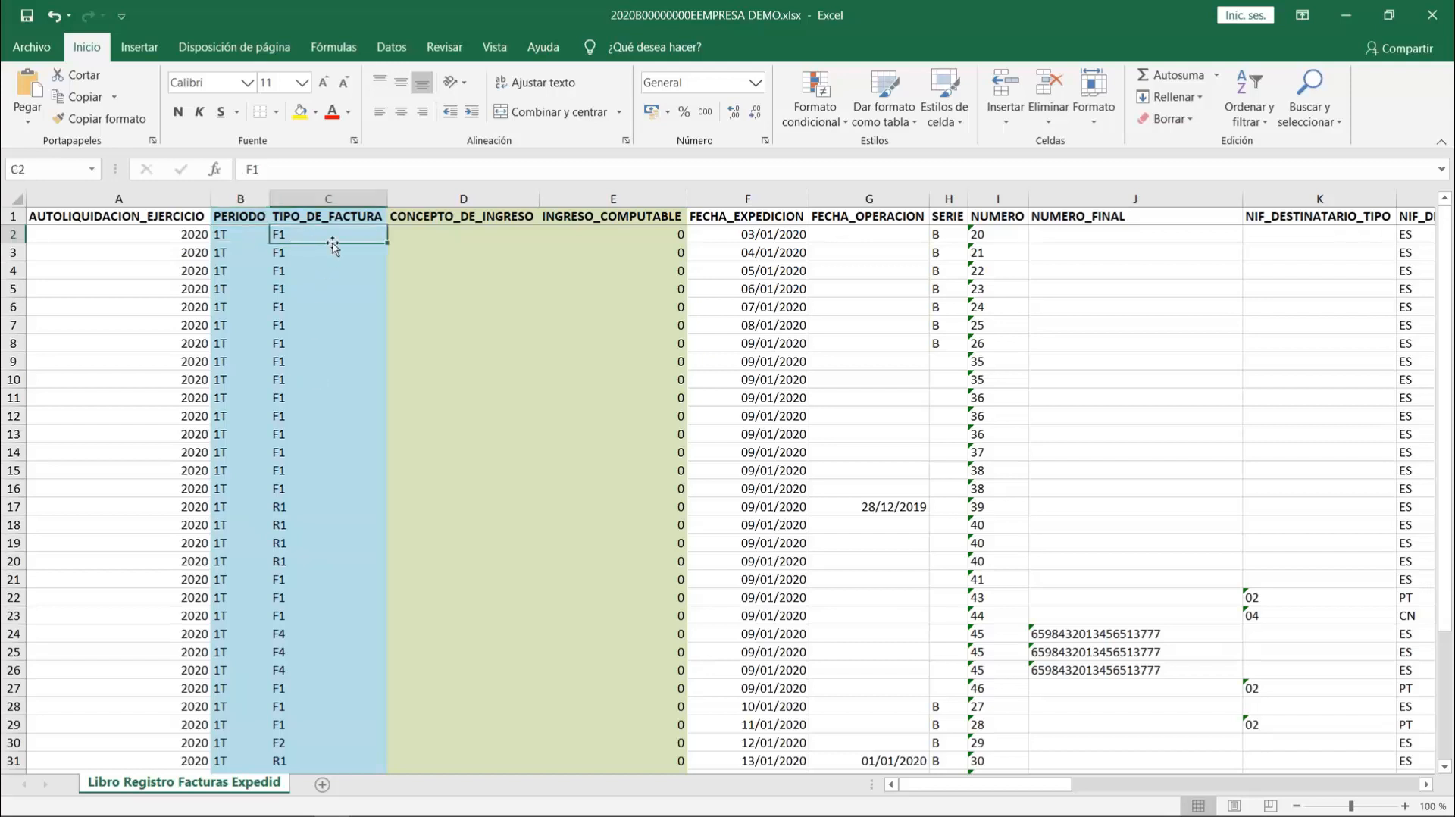
key(Right)
key(Right)
key(Right)
key(Right)
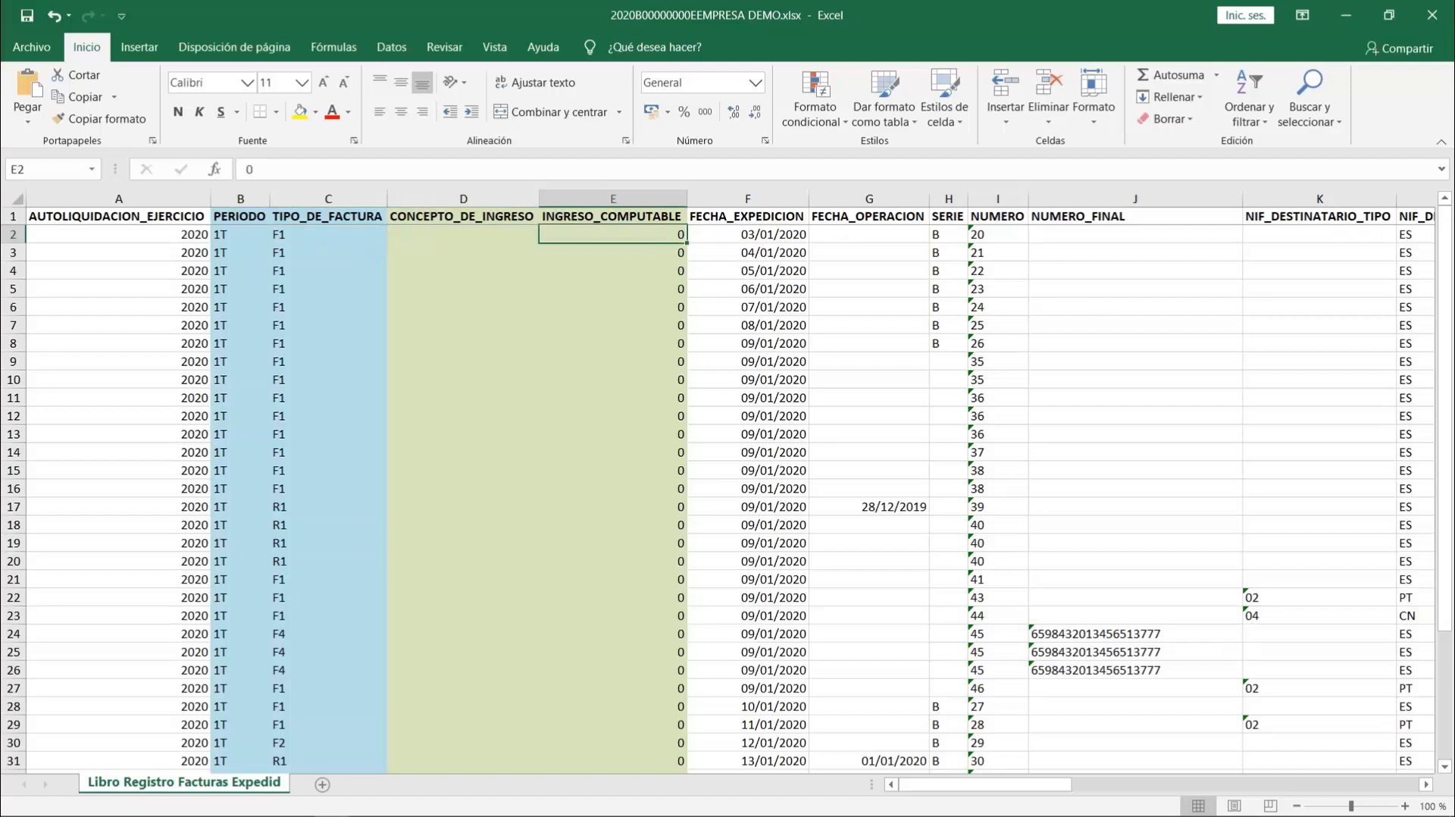
key(Left)
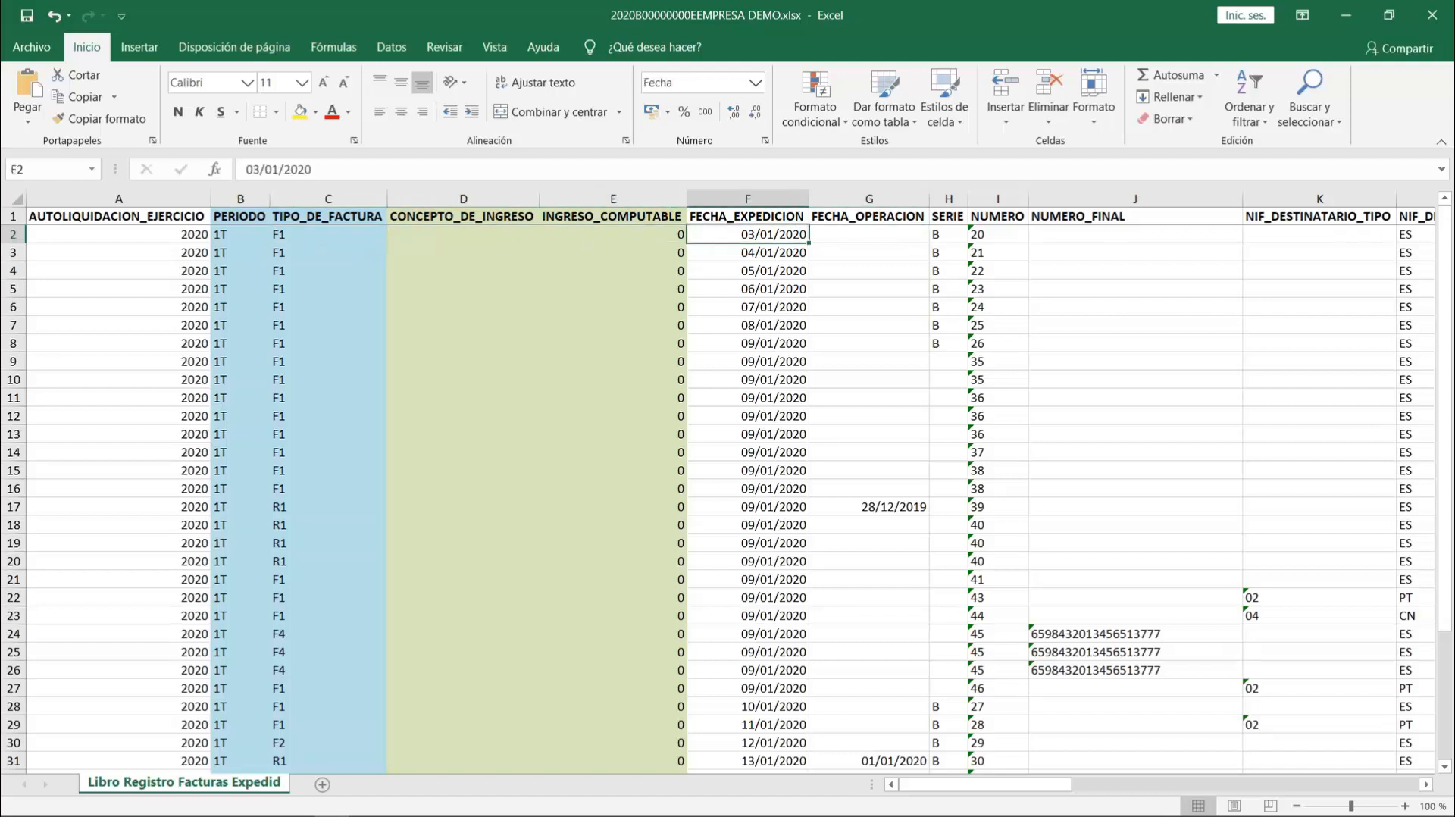
- Examine the issue date, operation date, series, number and NUMERO_FINAL columns, including the invoice 45 entries in rows 24 and 25
key(Right)
key(Left)
key(Right)
key(Right)
key(Right)
key(Right)
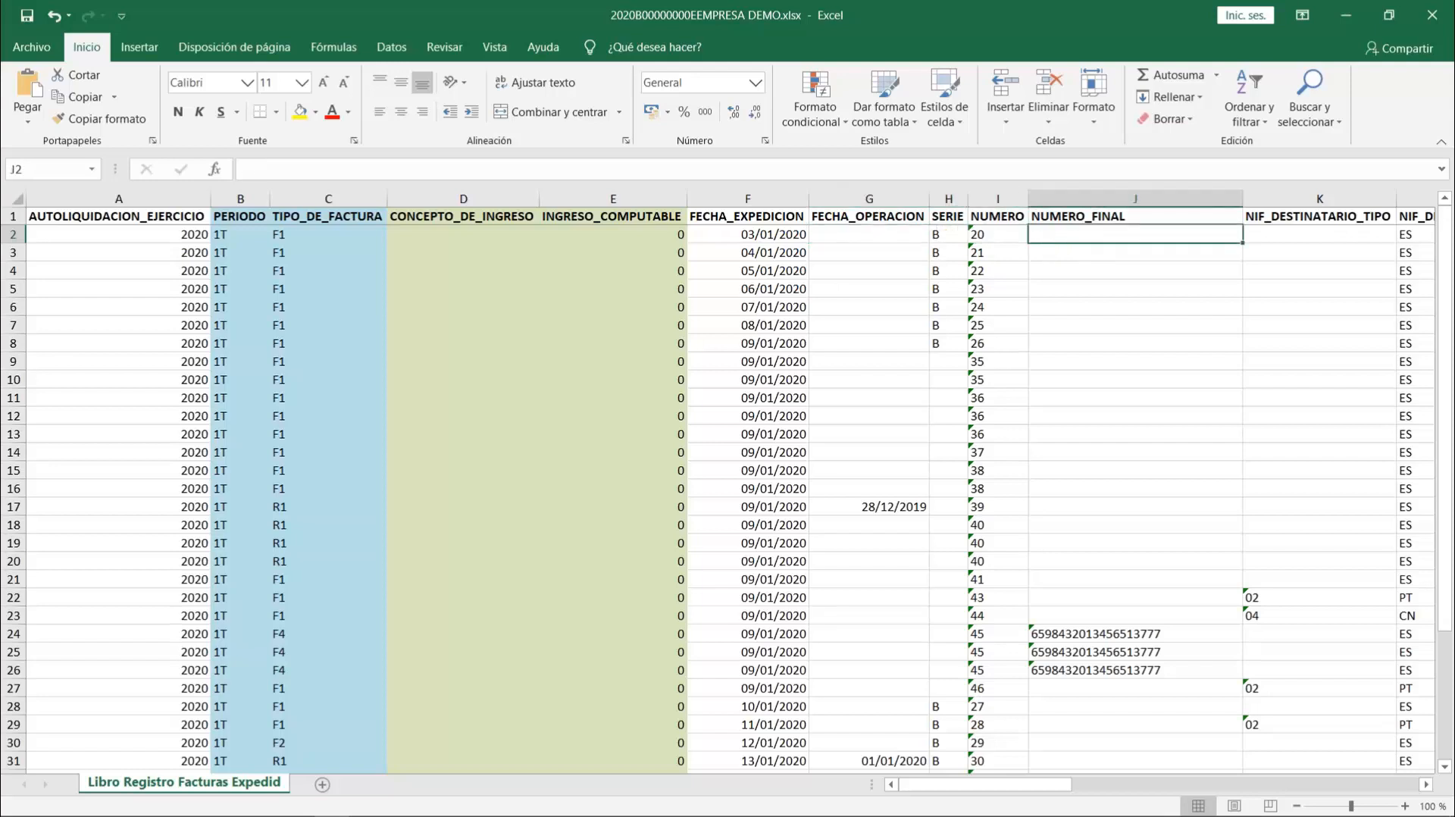
click(1073, 635)
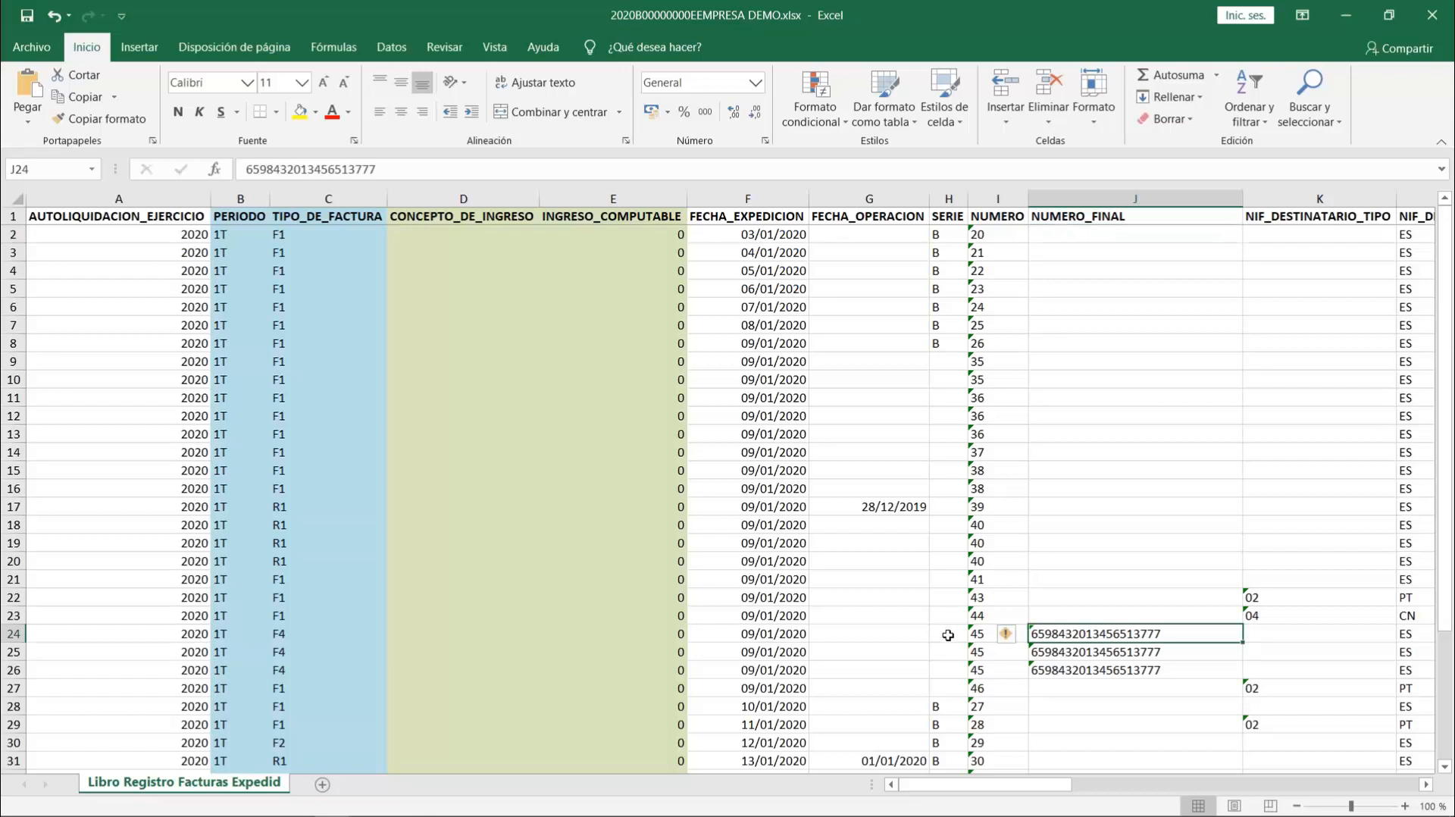
click(13, 634)
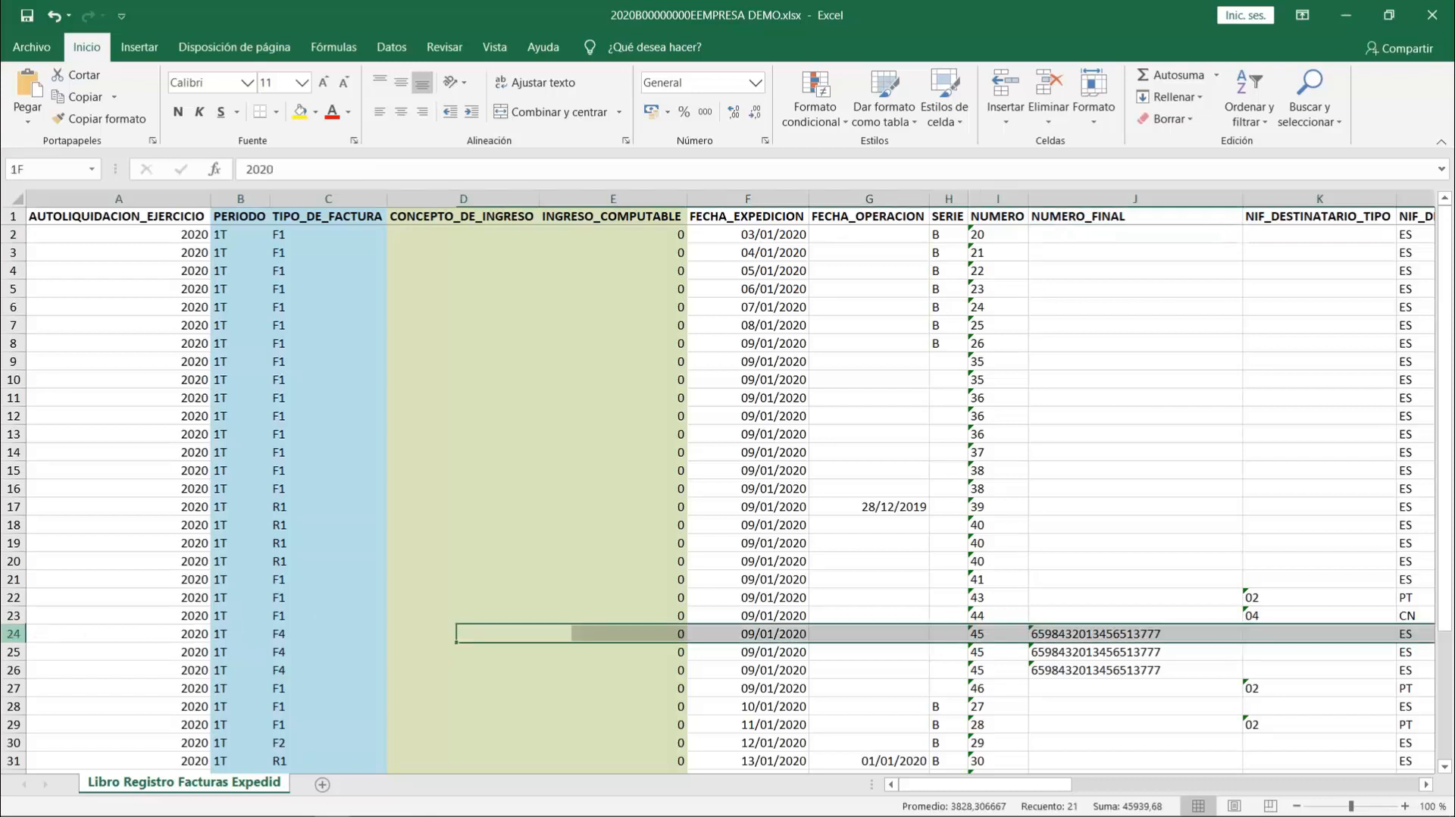
drag(13, 635, 15, 652)
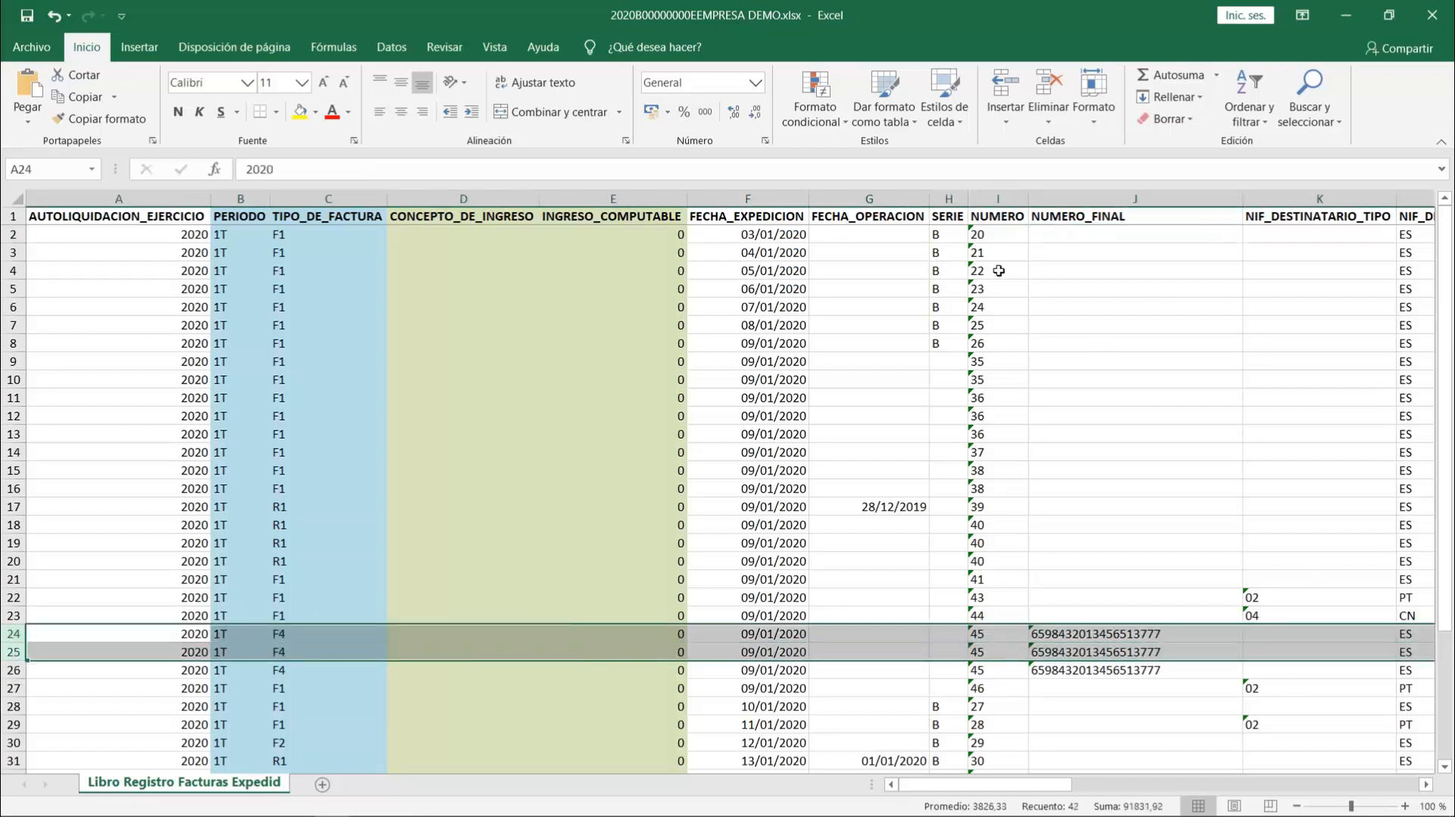
- Examine the recipient's NIF type, country code, identification and name columns, comparing the NIF type of the PORTUGAL and CHINA invoices
click(991, 235)
key(Right)
key(Right)
key(Right)
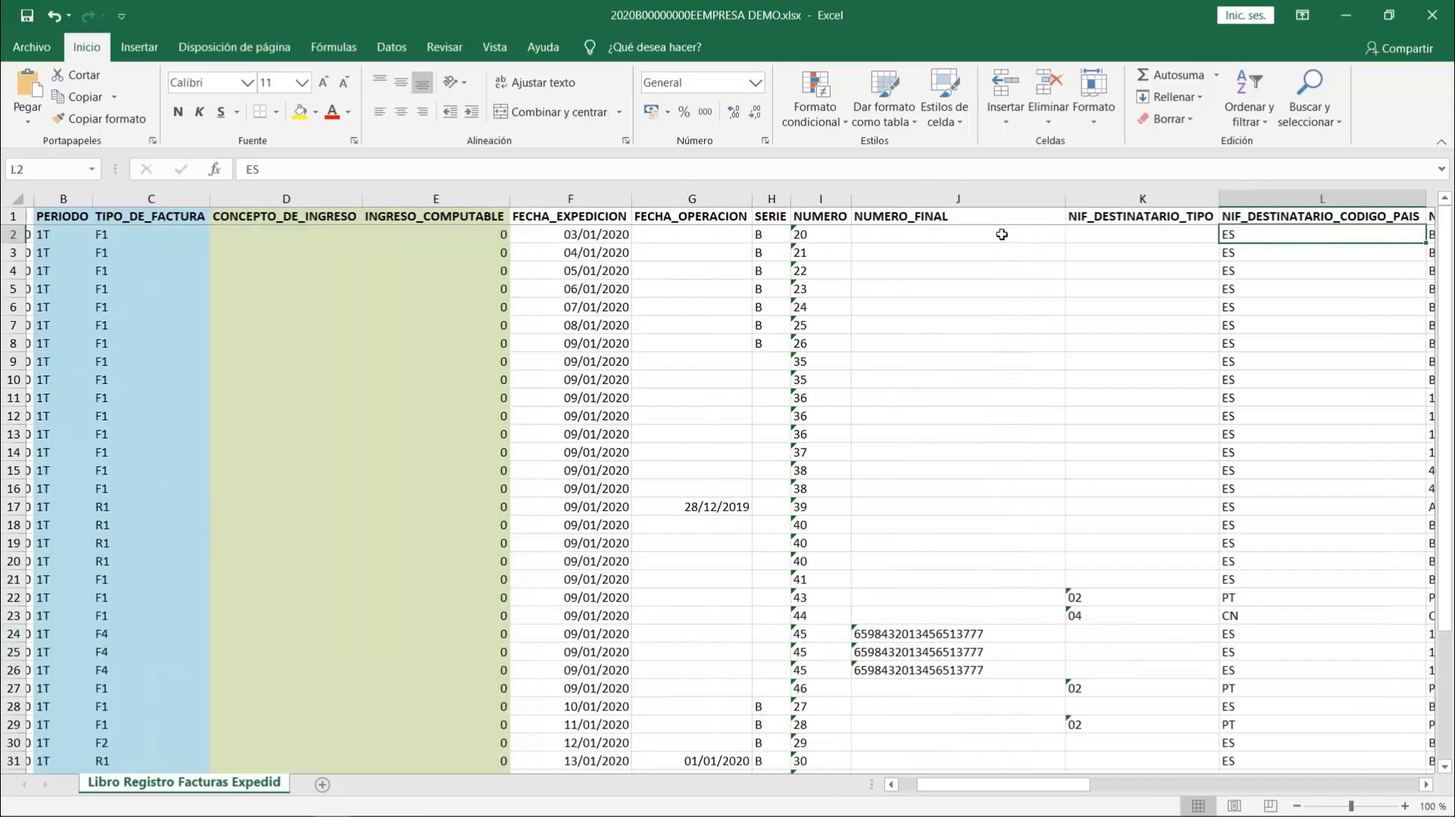
key(Right)
key(Right)
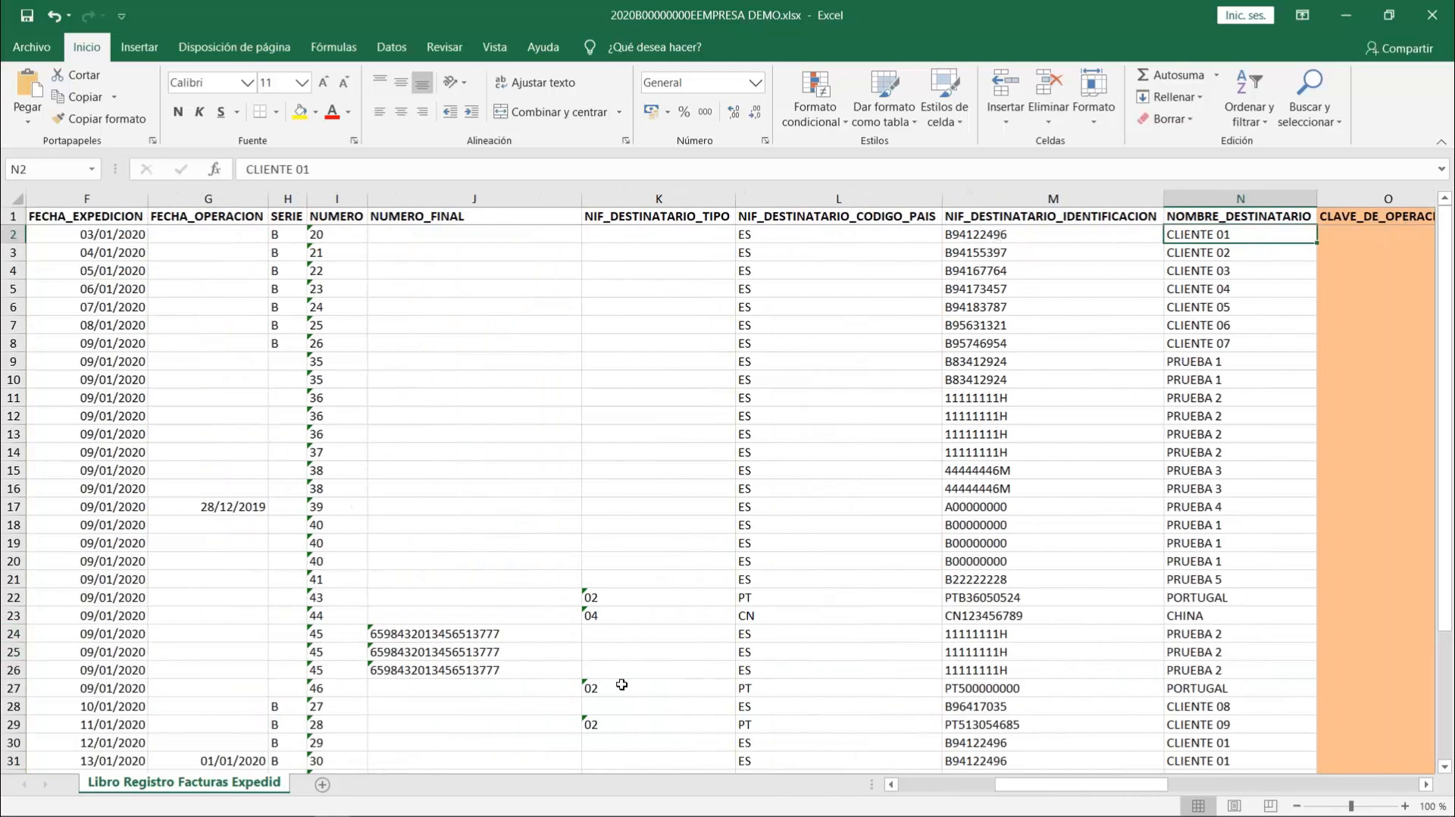
click(624, 595)
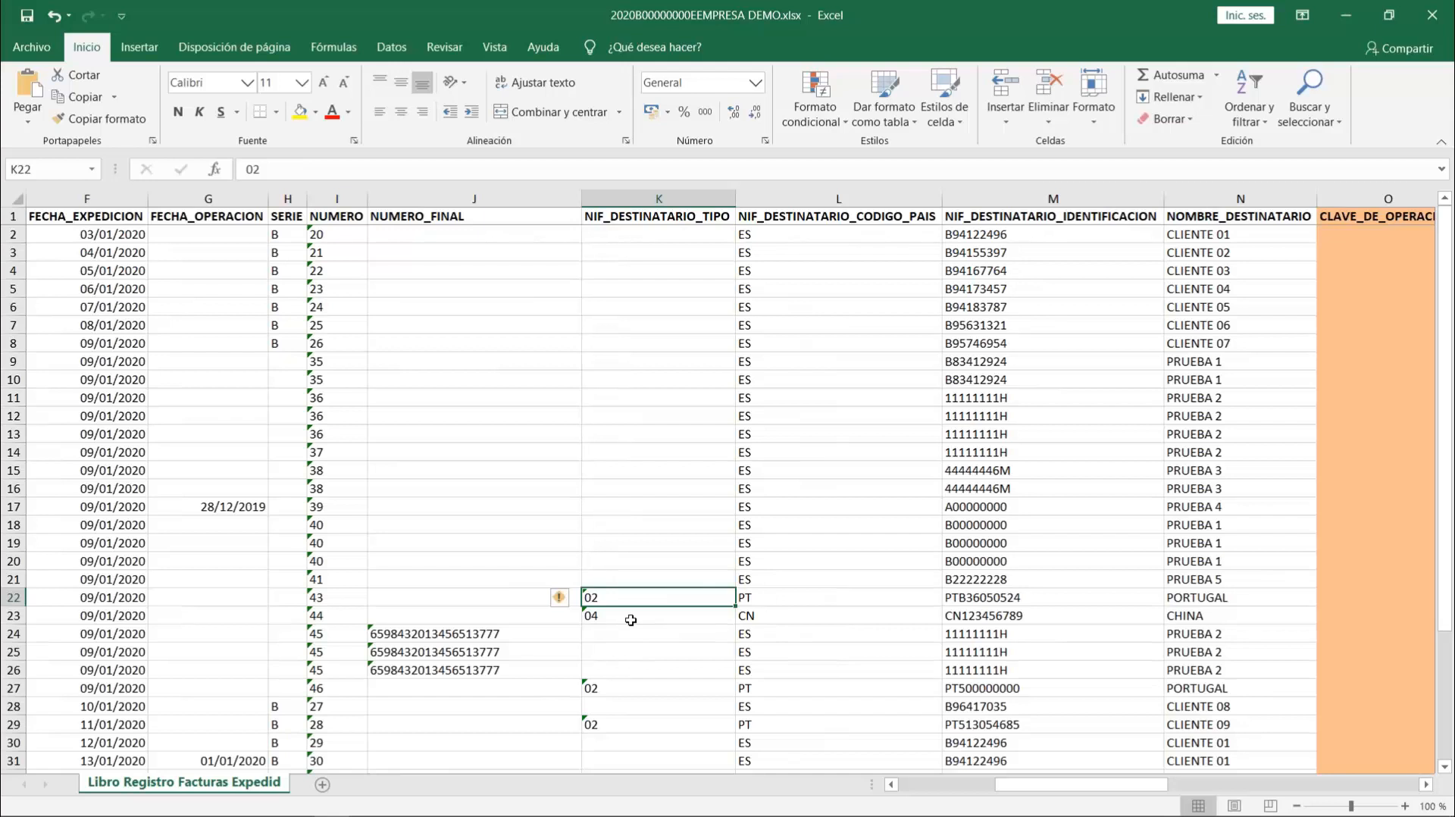
click(620, 620)
click(607, 602)
click(753, 414)
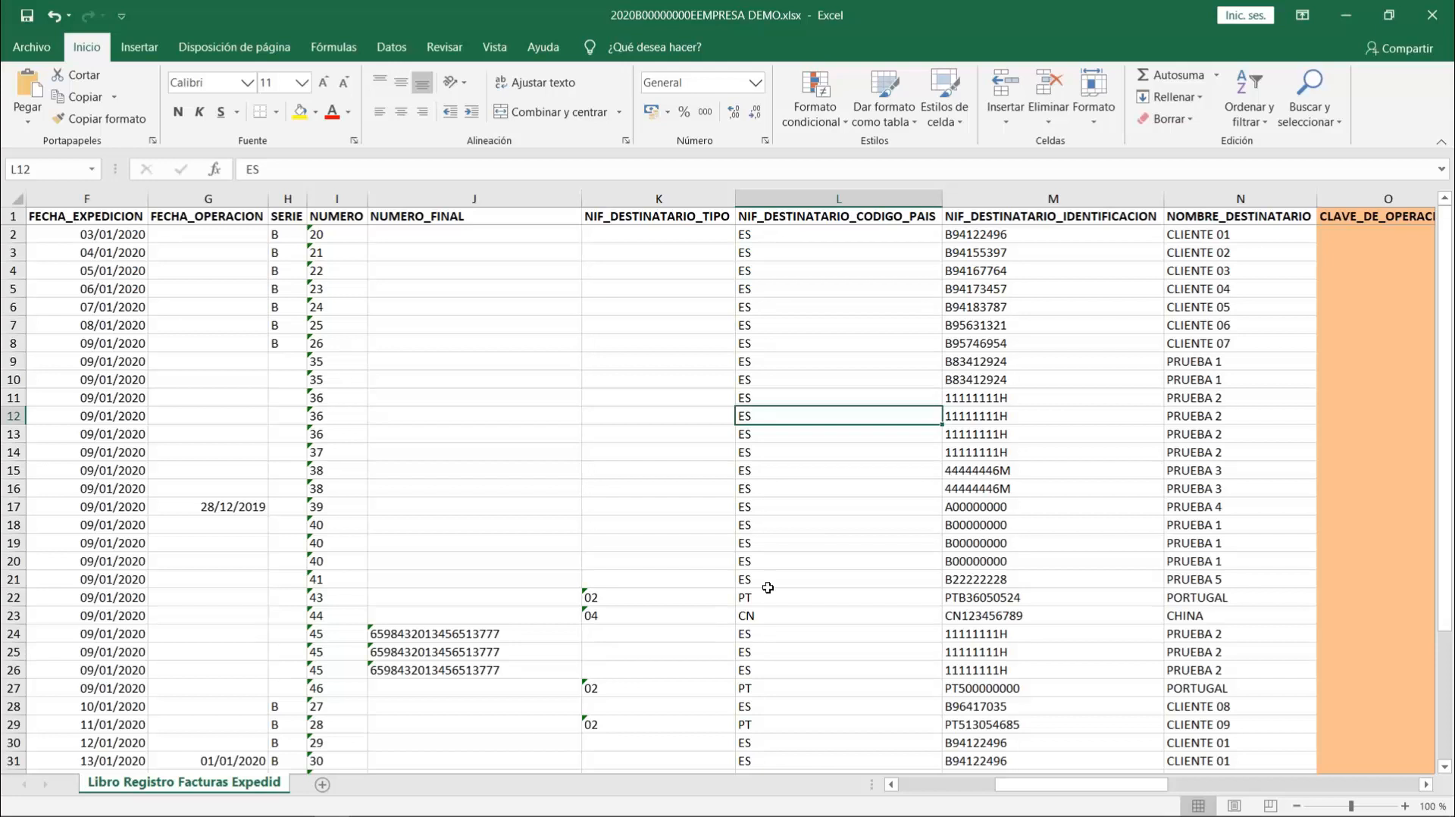
- Examine the recipient country codes of the national, PORTUGAL and CHINA invoices and the CLAVE_DE_OPERACION column
click(764, 489)
click(765, 581)
click(766, 622)
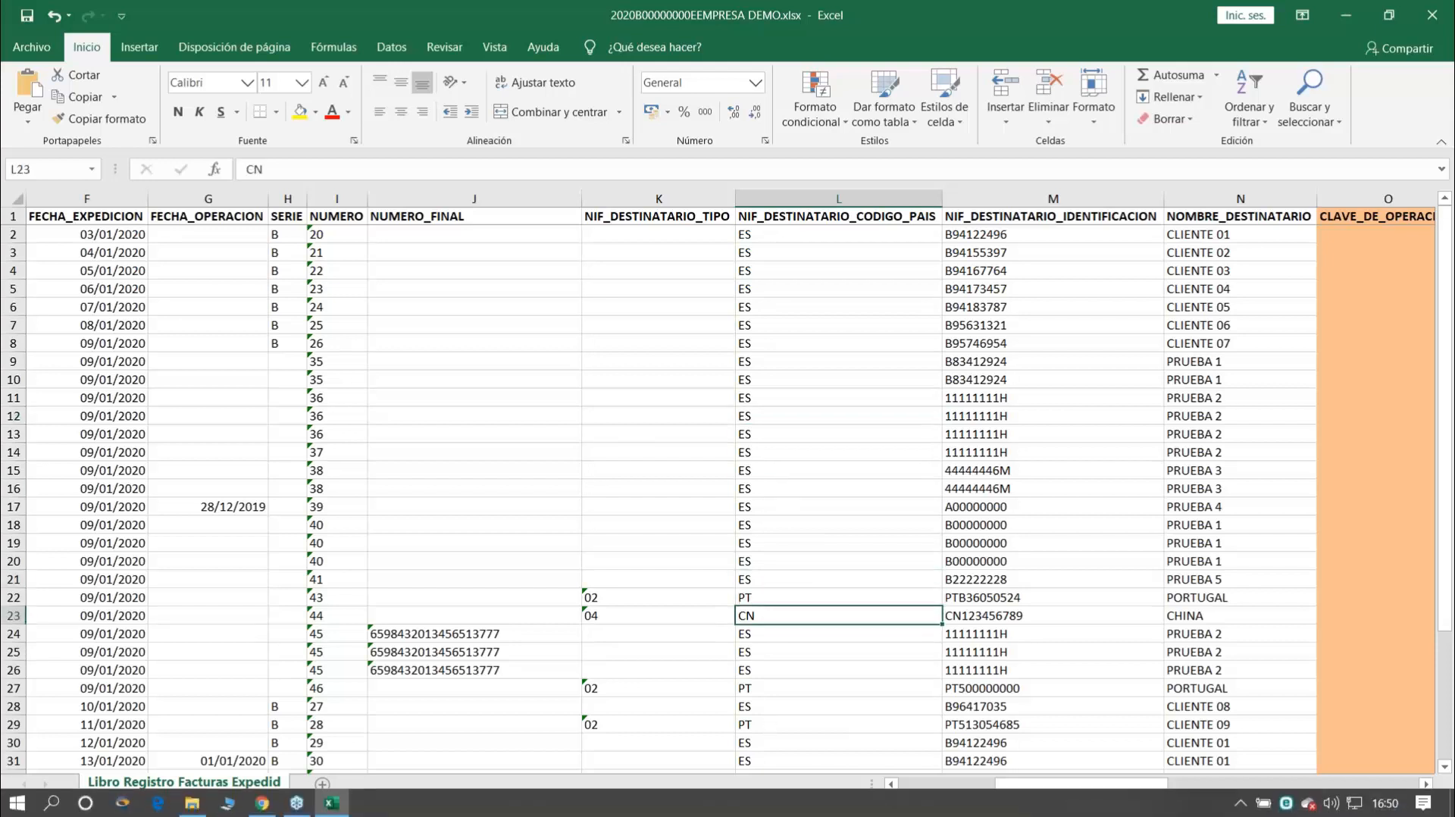
key(Right)
key(Right)
key(Right)
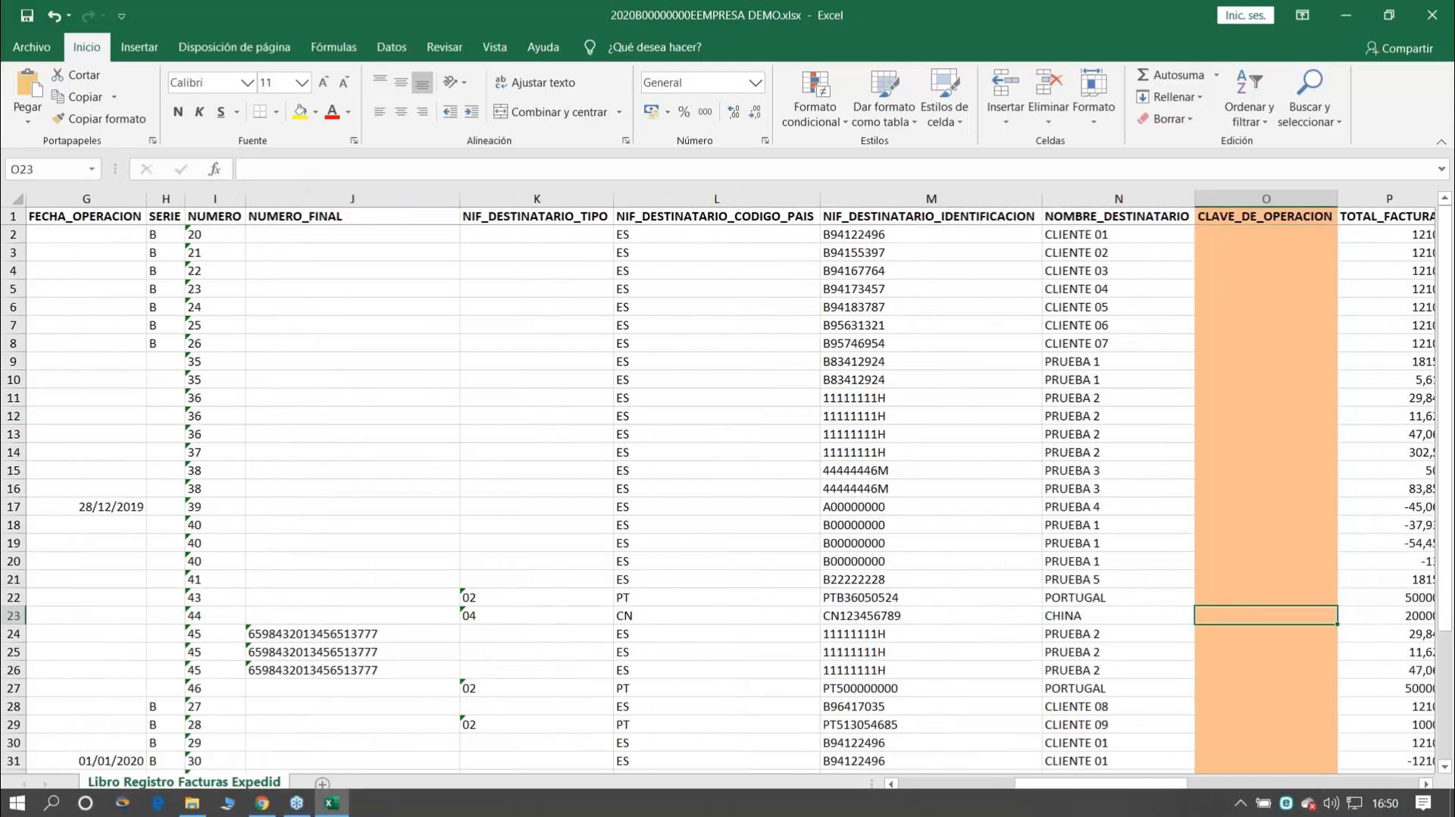
key(Right)
key(Right)
key(Right)
key(Right)
key(Right)
key(Right)
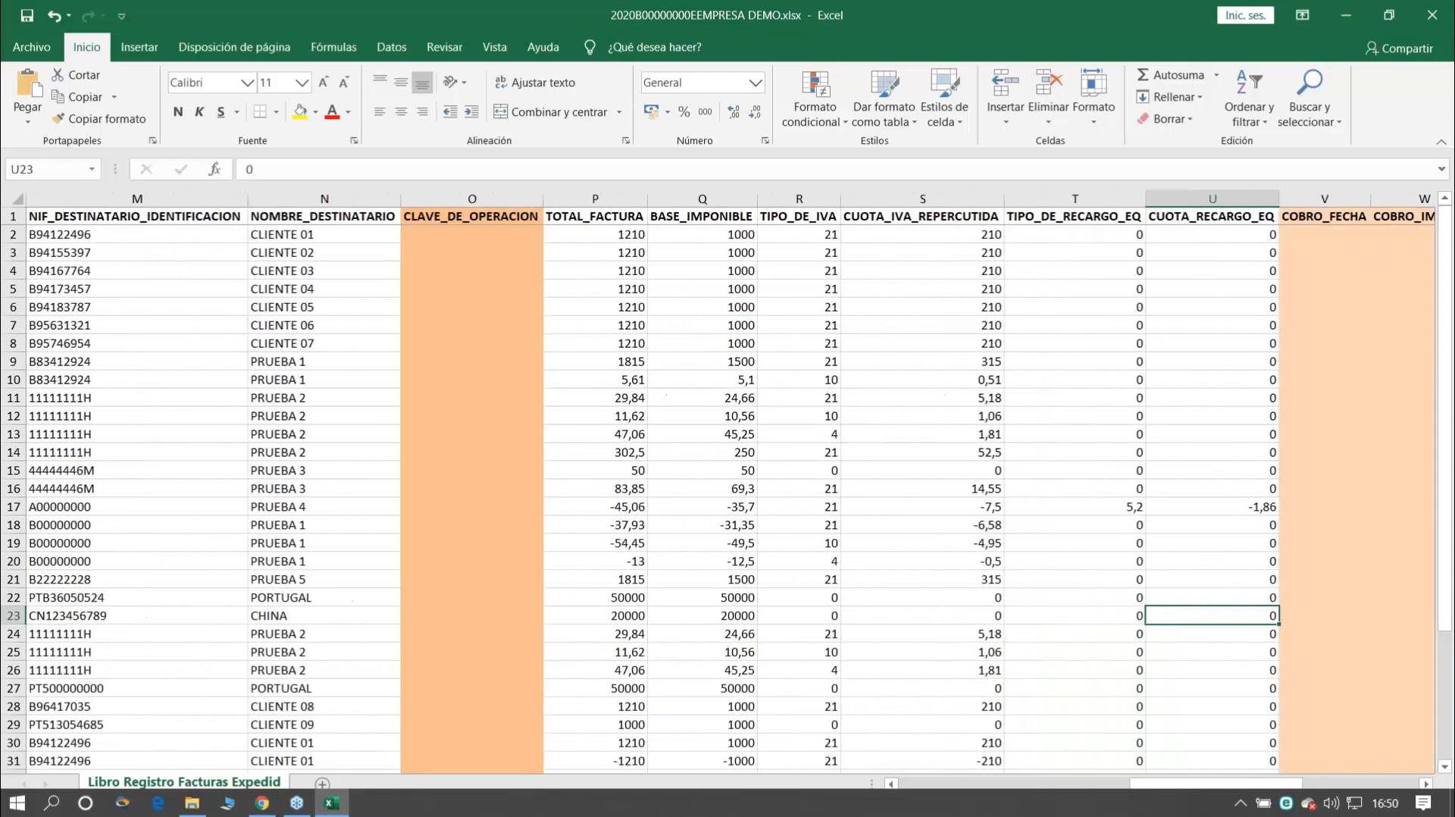
click(478, 198)
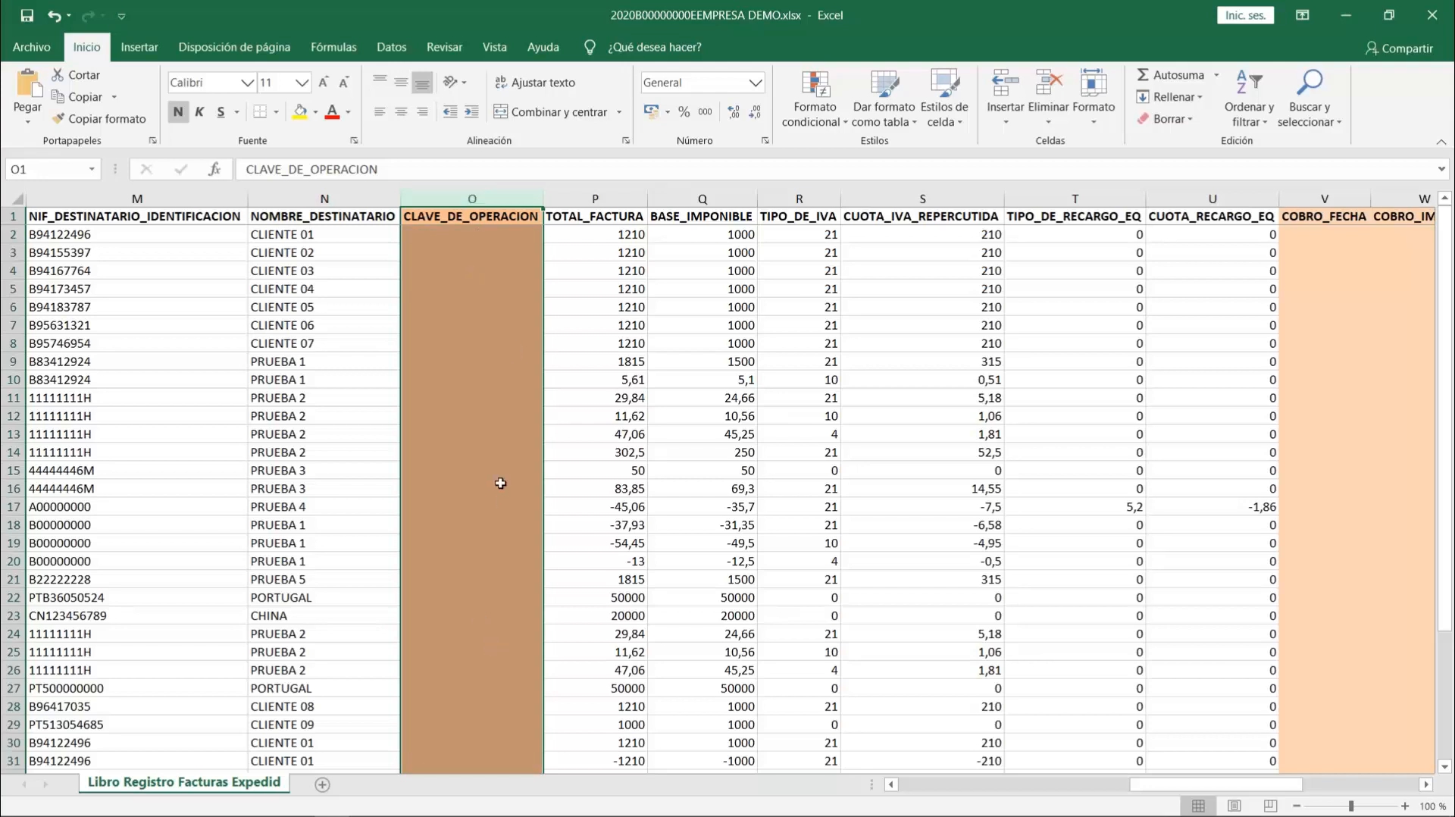
- Examine the invoice total, taxable base, VAT rate, VAT amount and equivalence surcharge columns along row 25
click(635, 650)
key(Right)
- Examine the four collection columns: COBRO_FECHA, COBRO_IMPORTE, COBRO_MEDIO_UTILIZADO and COBRO_ID_MEDIO_UTILIZADO
key(Right)
key(Right)
key(Right)
key(Right)
key(Right)
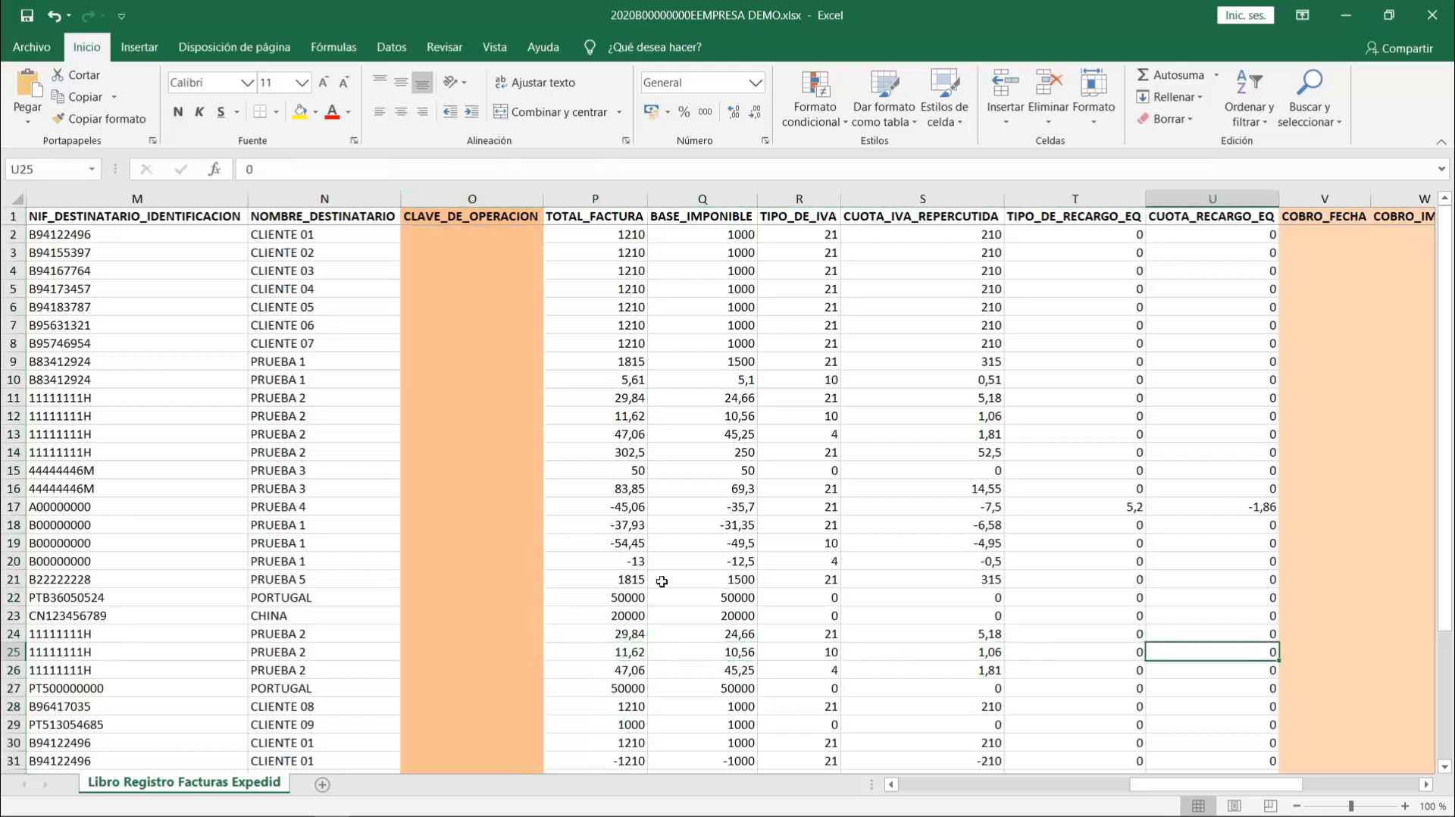
key(Right)
key(Right)
key(Right)
key(Right)
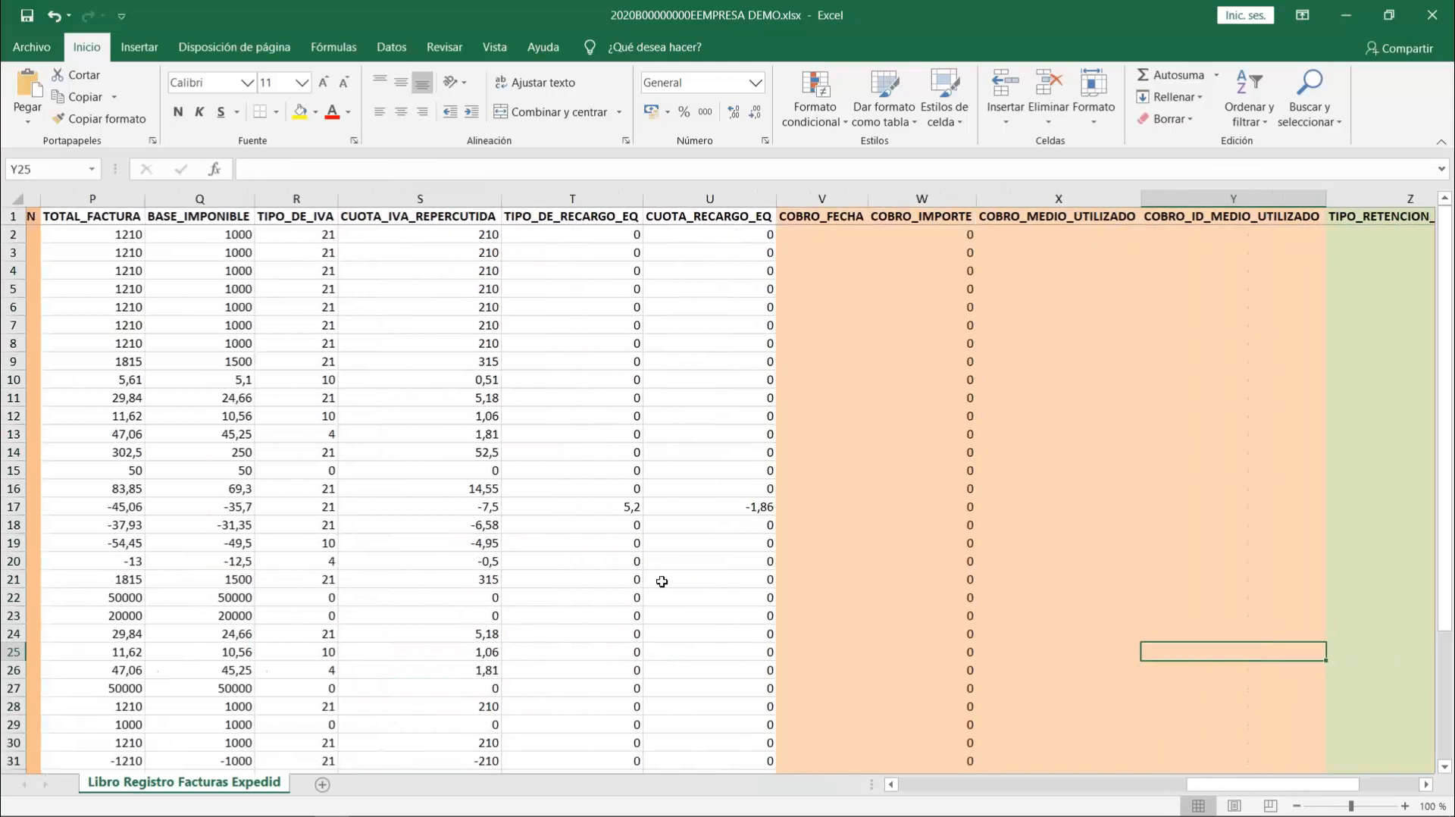
key(Right)
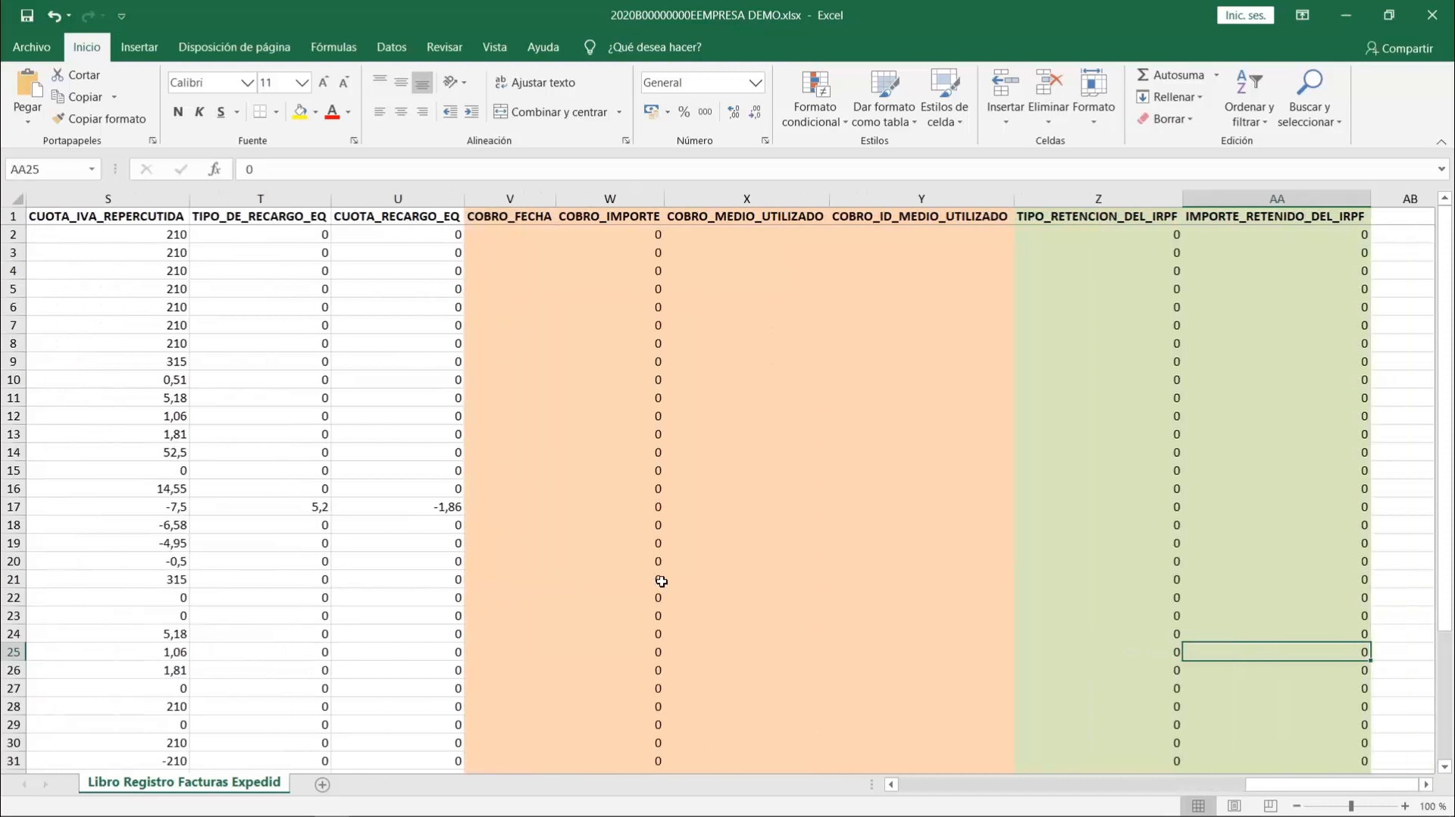
click(511, 216)
click(640, 216)
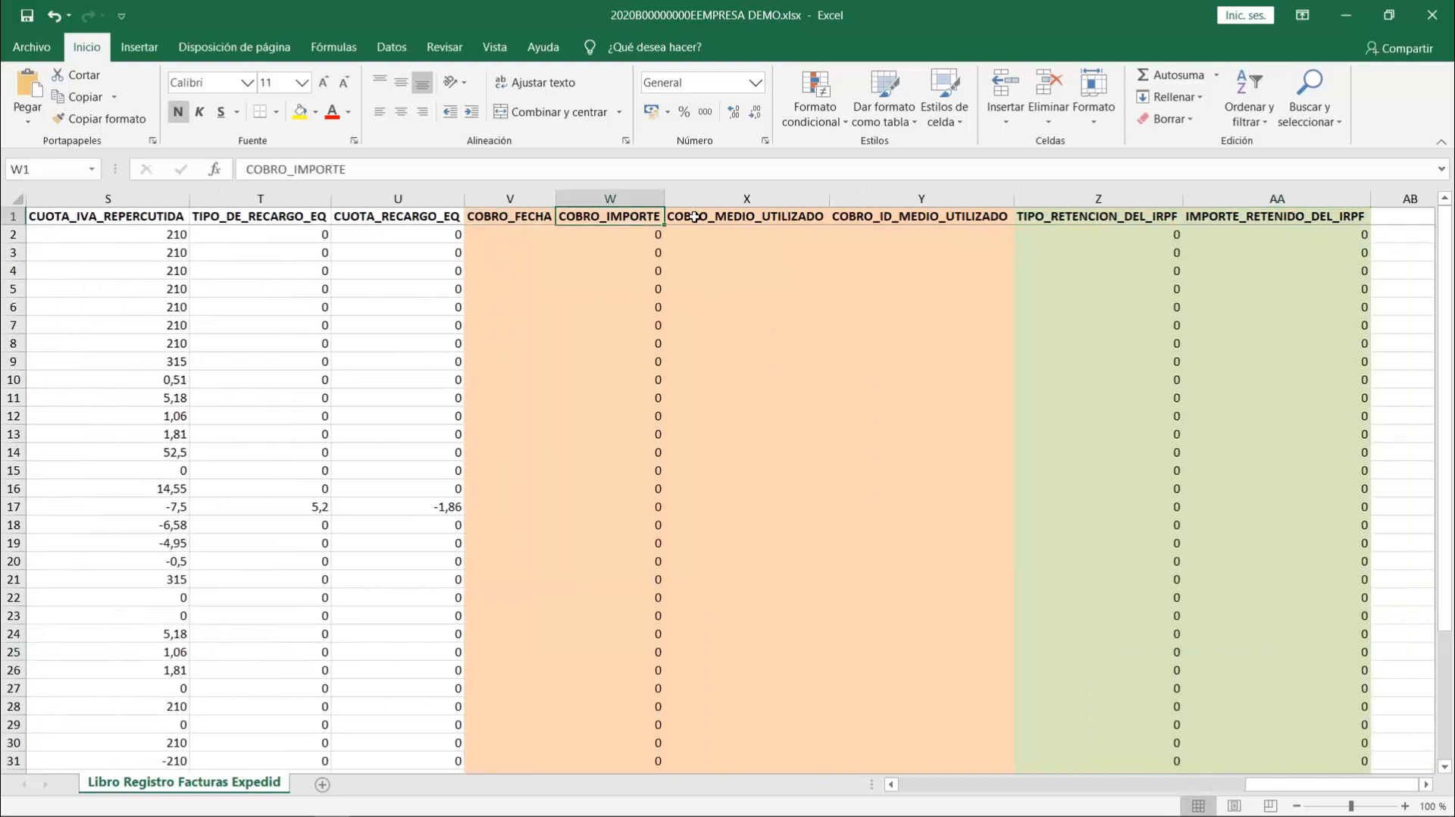
click(694, 217)
click(907, 216)
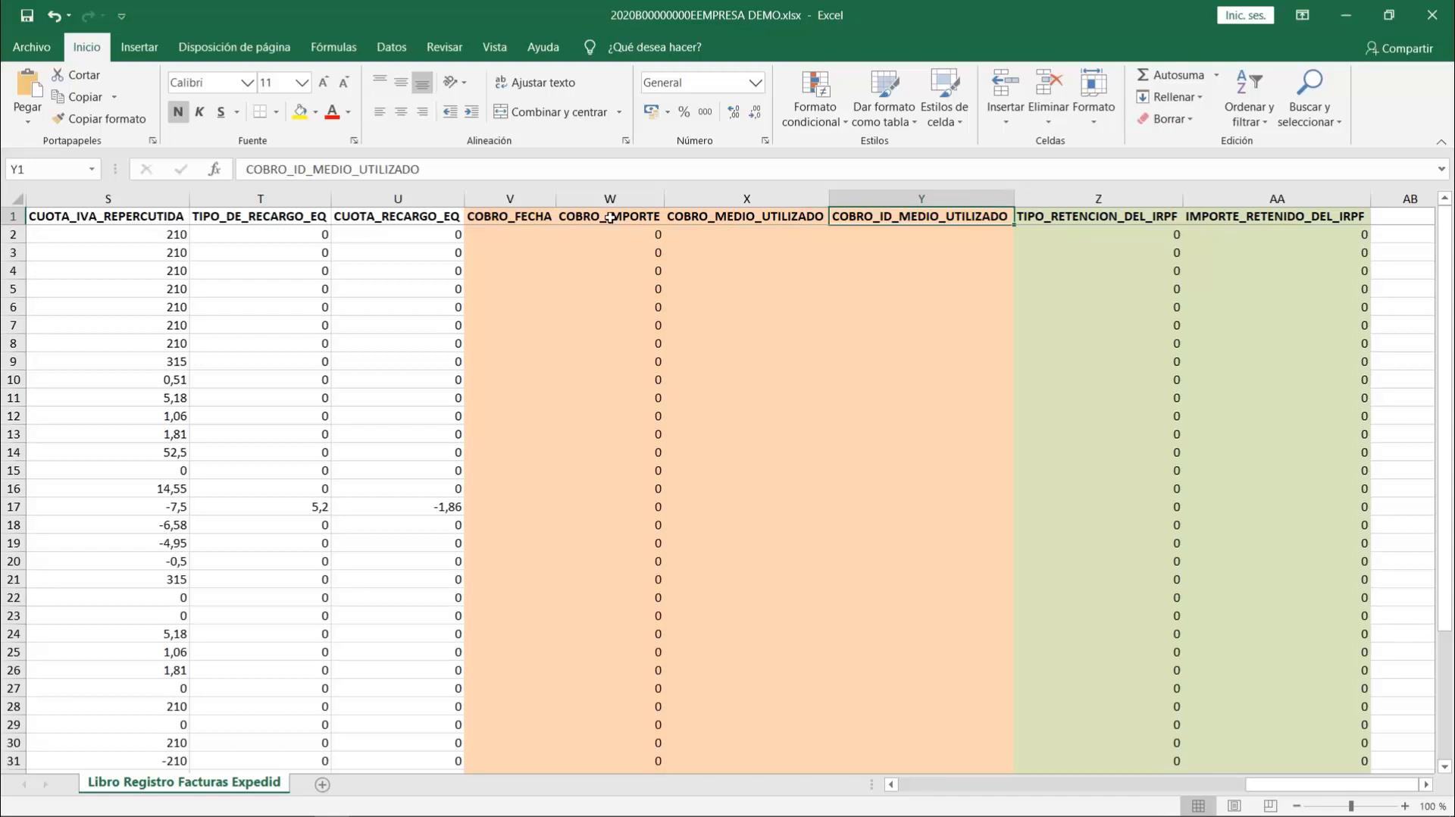
drag(510, 198, 922, 199)
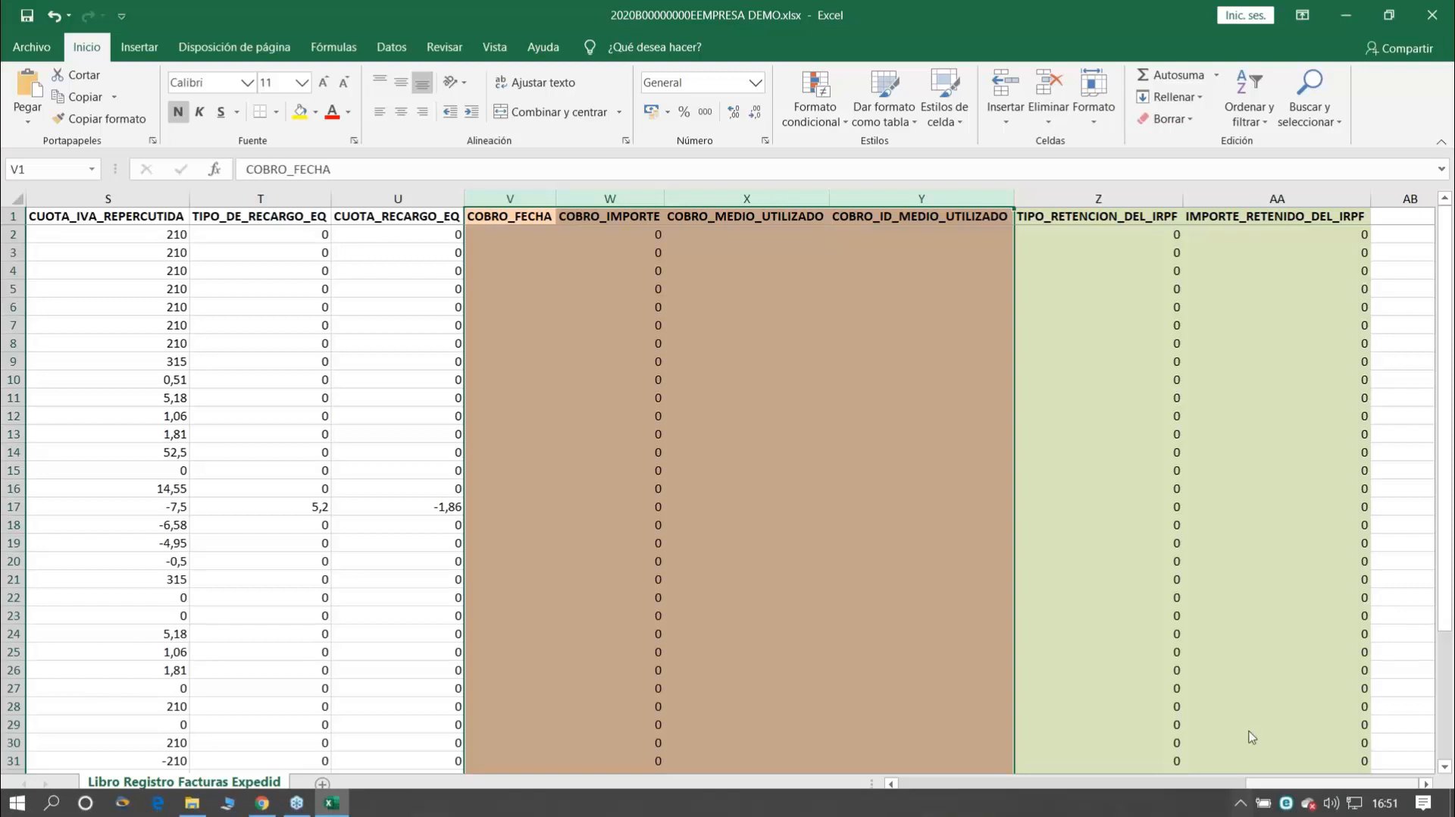
mouse_move(1268, 788)
mouse_down()
mouse_move(1207, 807)
mouse_move(1287, 803)
mouse_up()
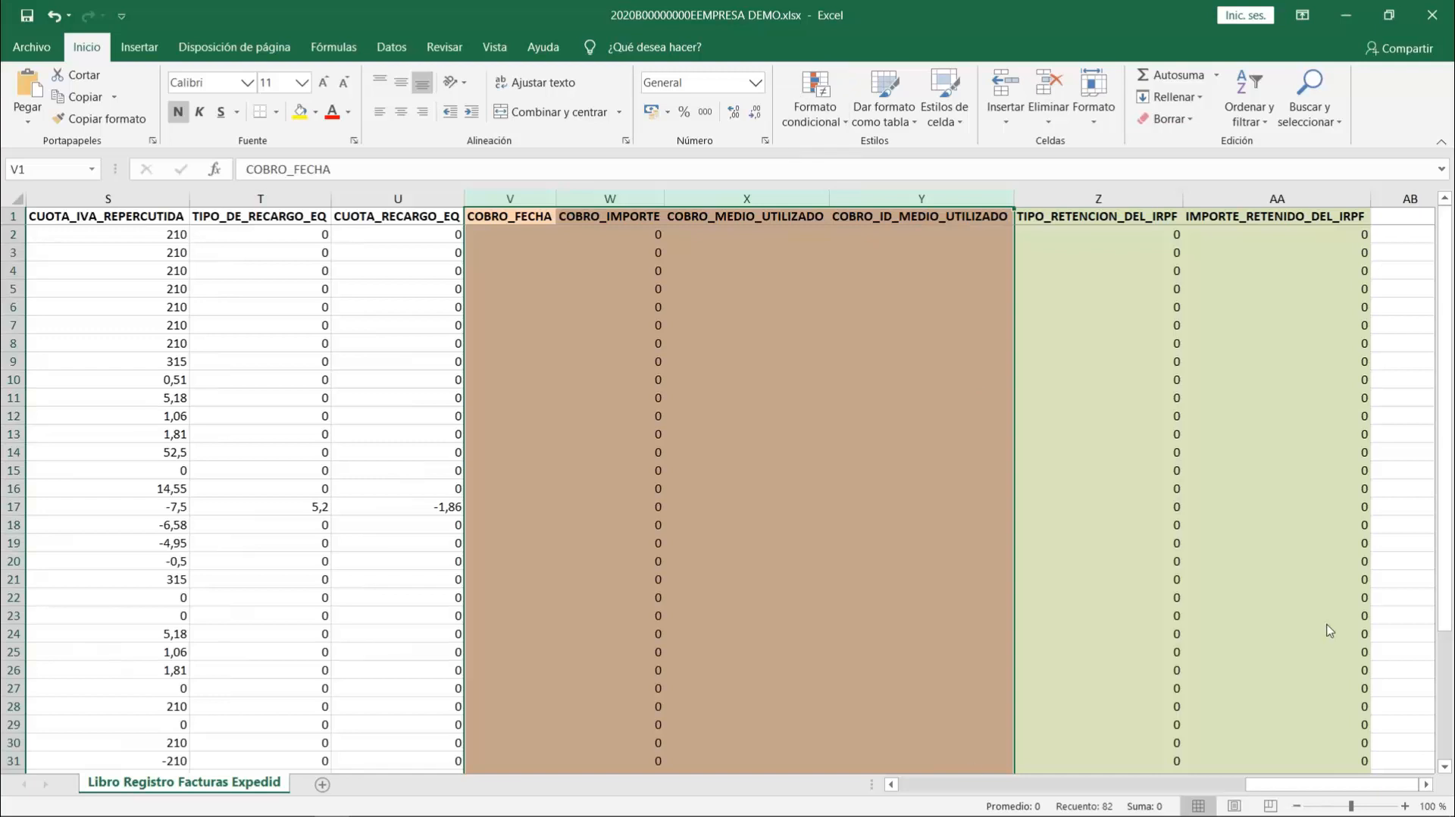
- Examine the TIPO_RETENCION_DEL_IRPF and IMPORTE_RETENIDO_DEL_IRPF columns at the end of the register
click(1064, 190)
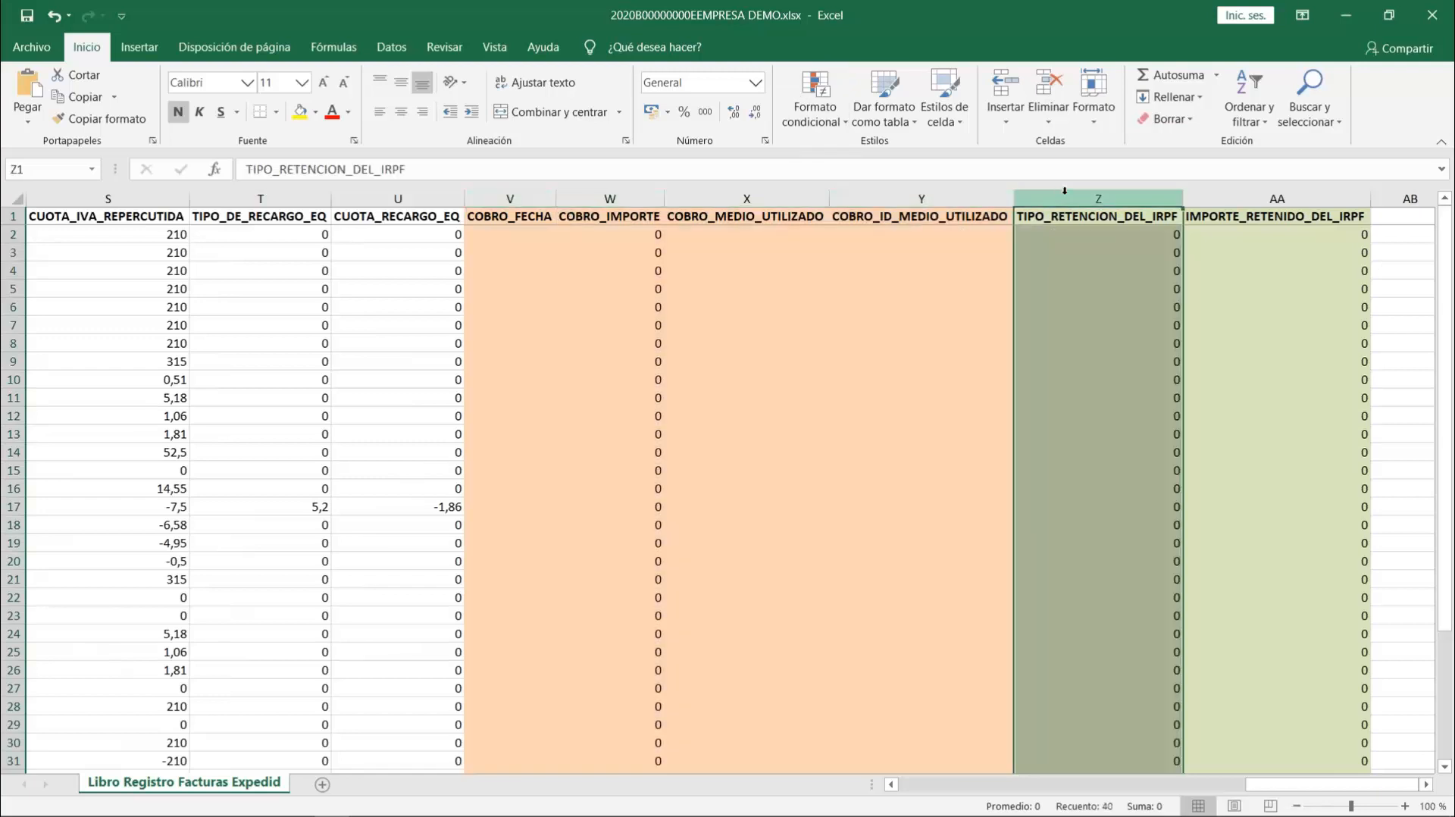
key(Right)
key(Right)
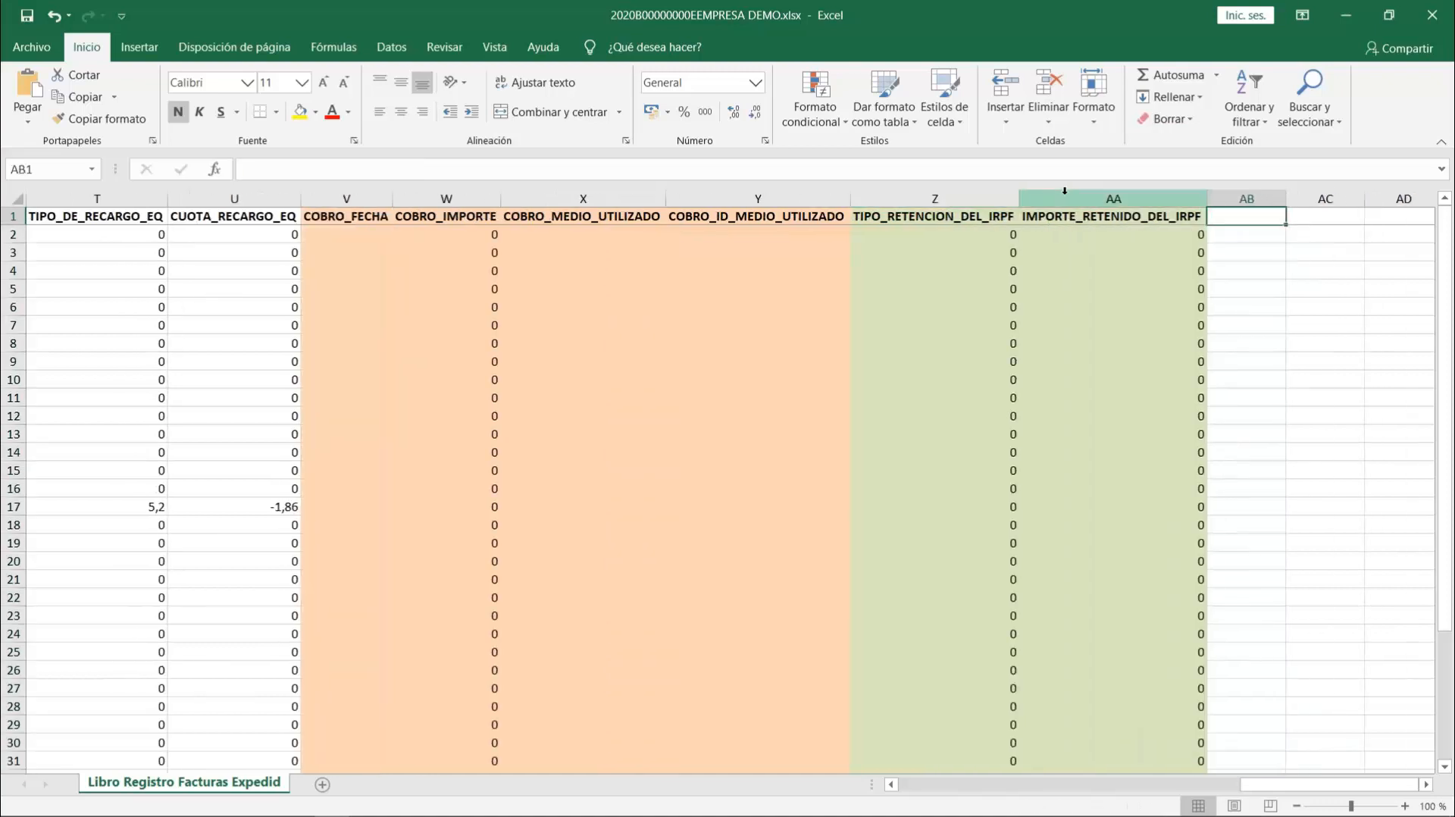
key(Down)
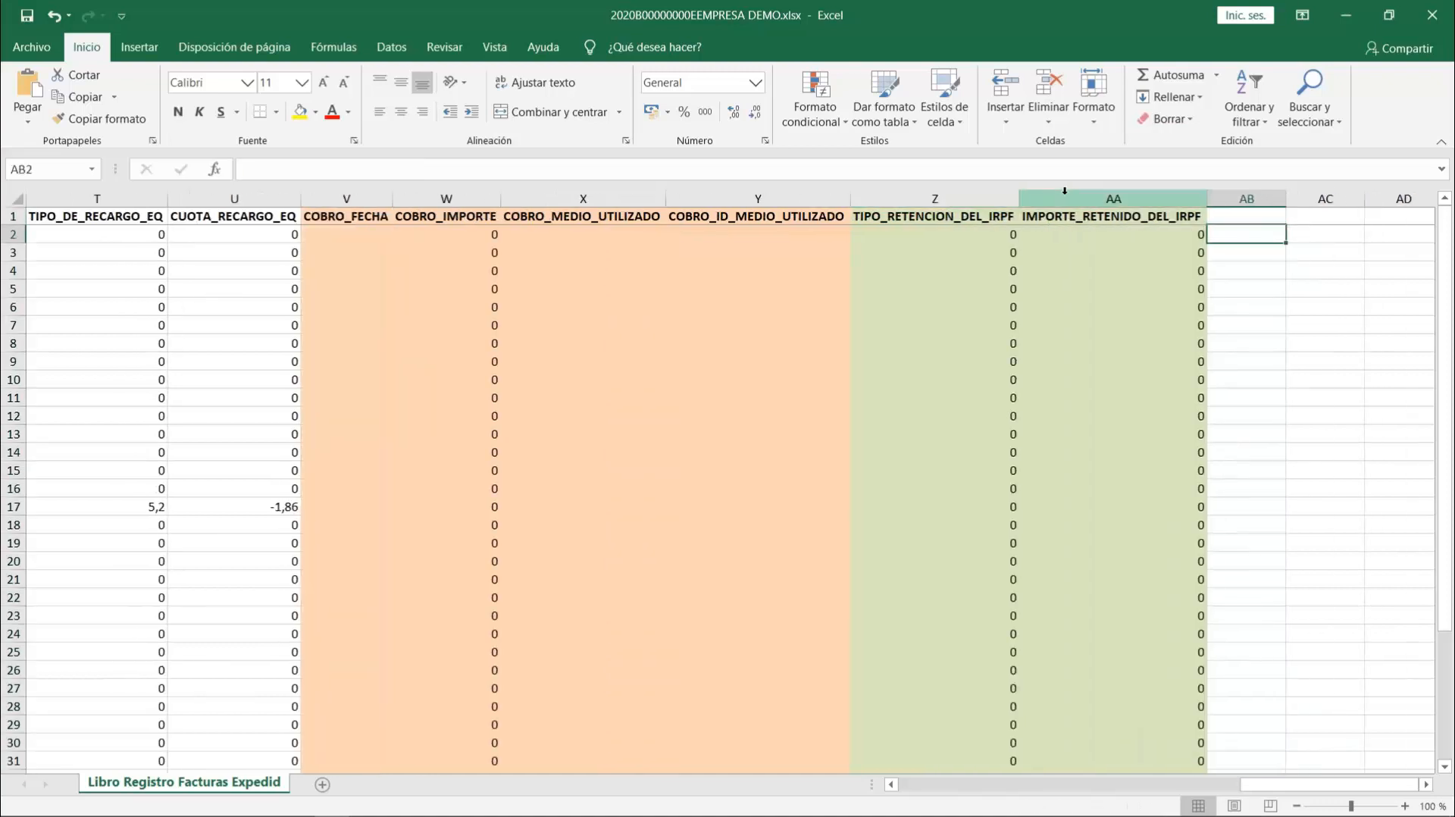
key(Right)
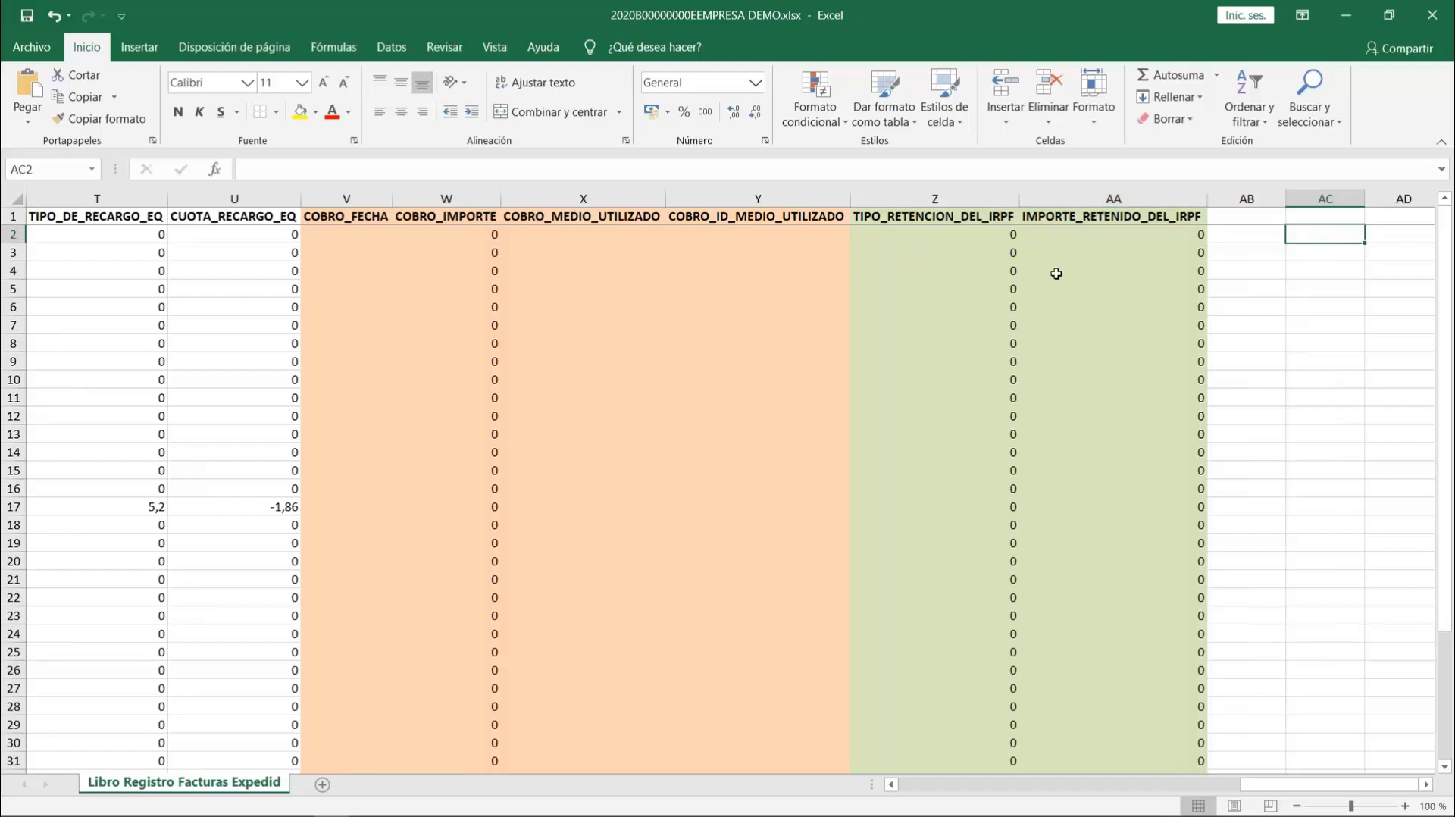
- Review the register again from the AUTOLIQUIDACION_EJERCICIO column through the dates, invoice numbers, recipient data and VAT columns
click(977, 239)
key(Left)
key(Left)
key(Left)
key(Left)
key(Left)
key(Left)
key(Left)
key(Left)
key(Left)
key(Left)
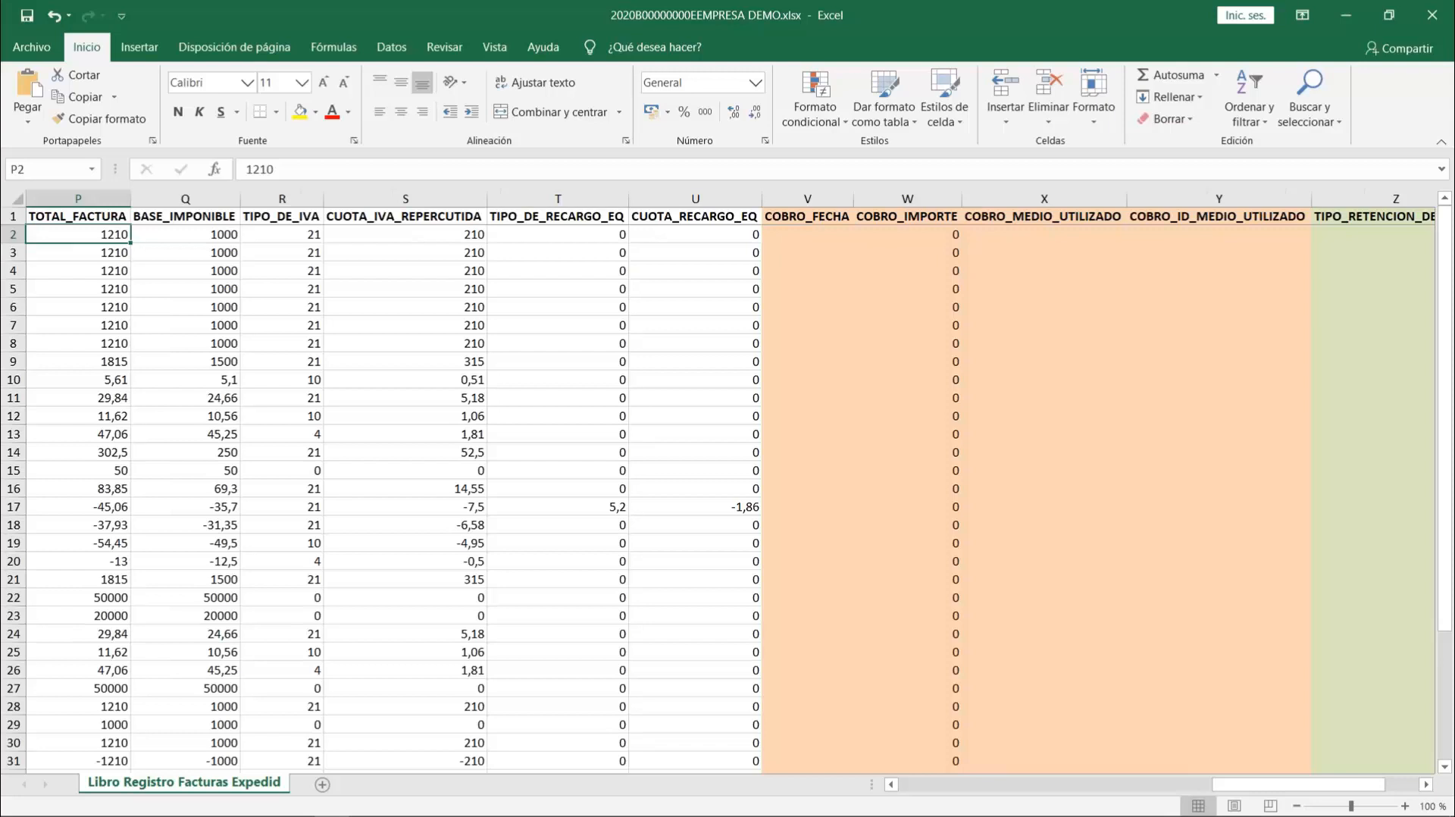
key(Home)
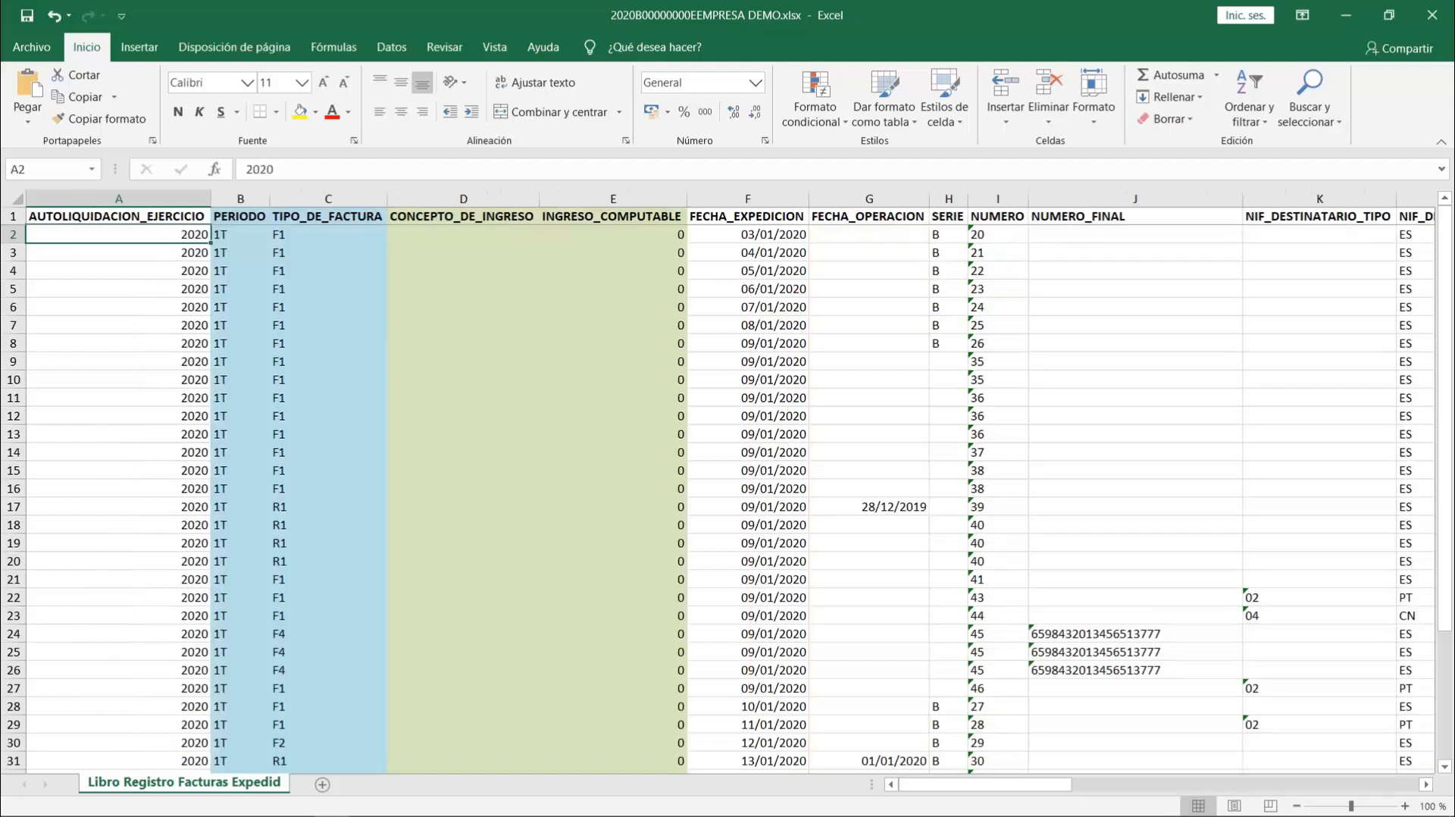
click(757, 309)
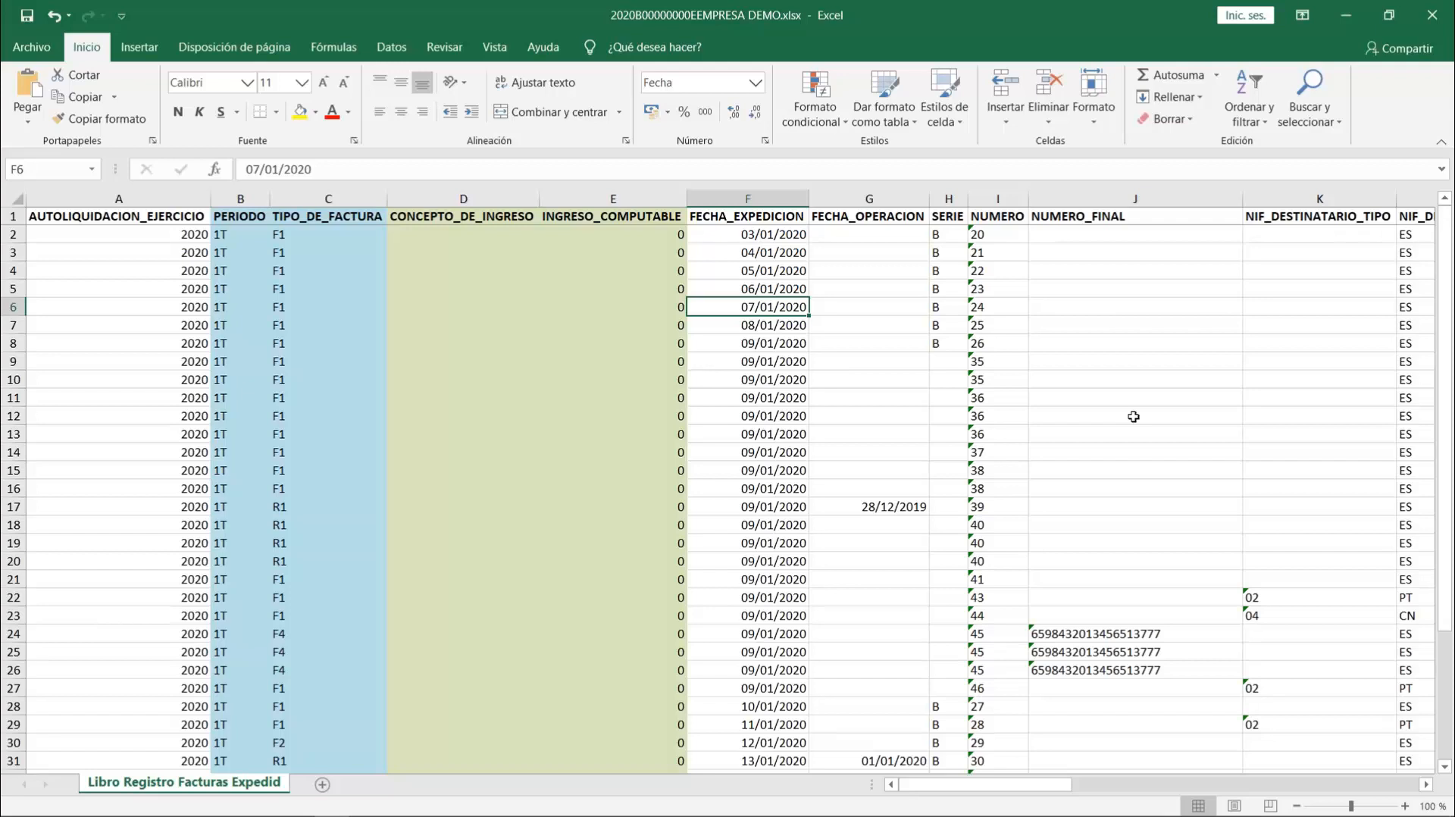
key(Right)
key(Right)
key(Right)
key(Right)
key(Right)
key(Right)
key(Right)
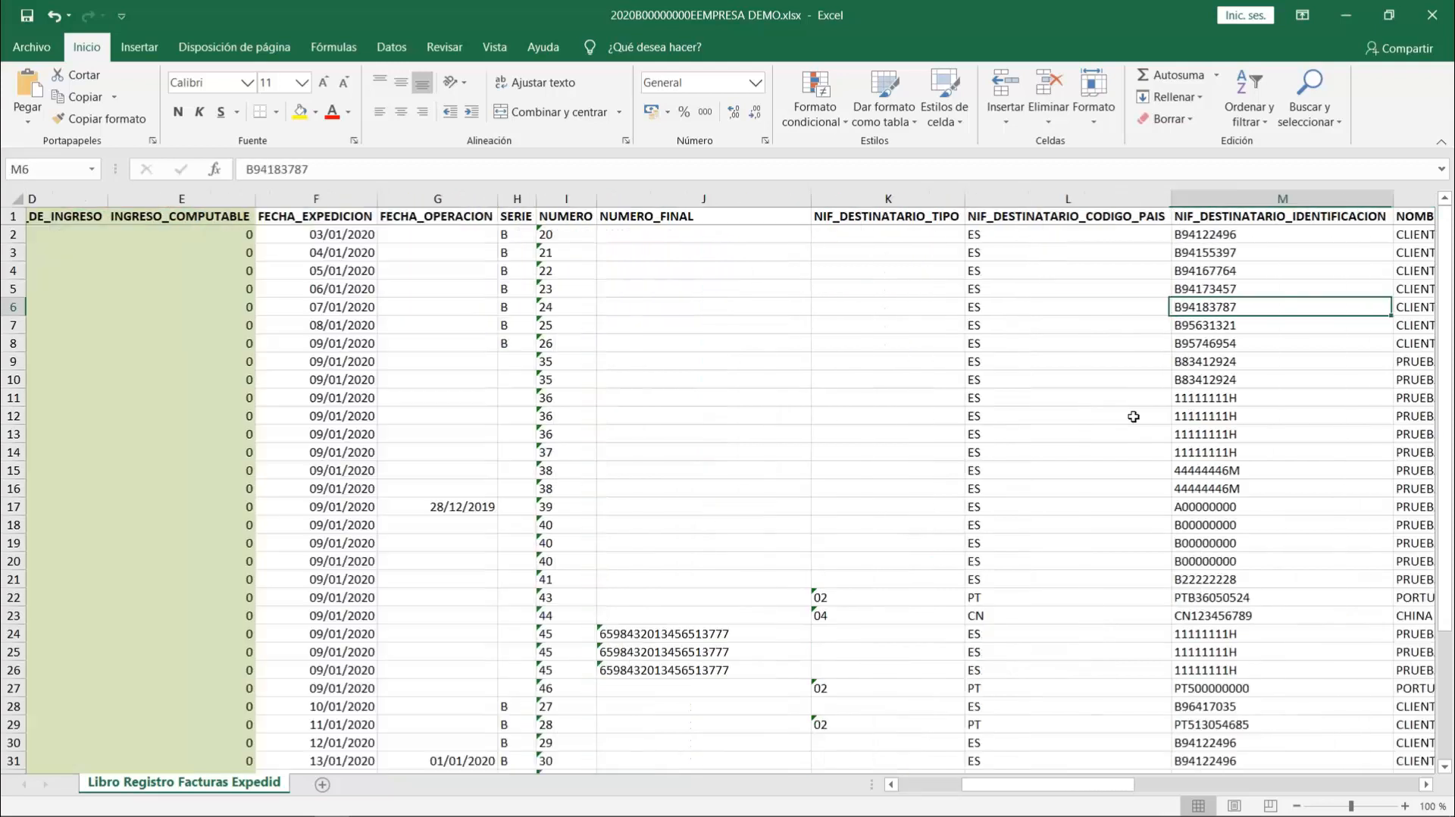
key(Right)
key(Right)
key(Right)
key(Right)
key(Right)
key(Right)
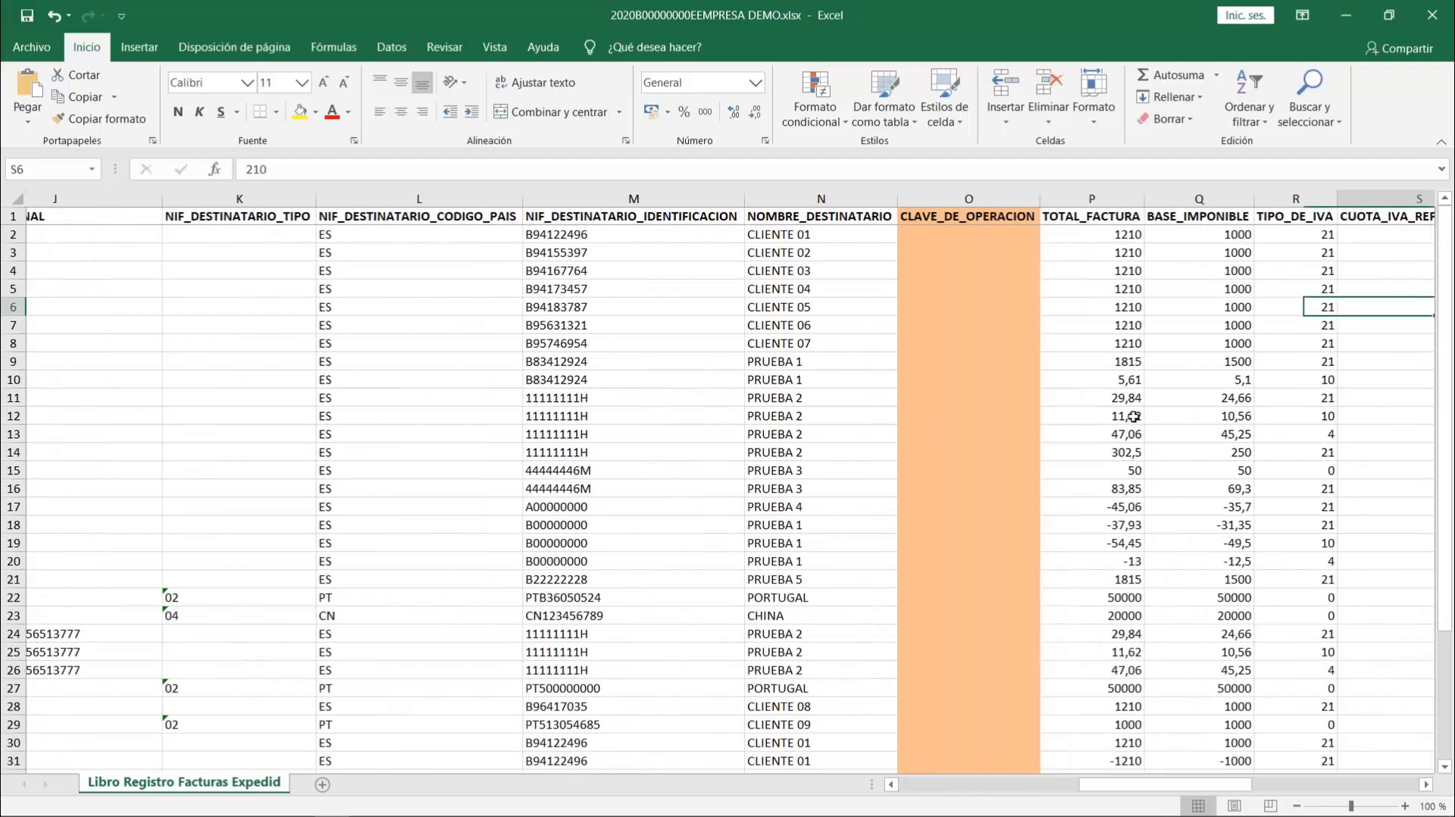
key(Right)
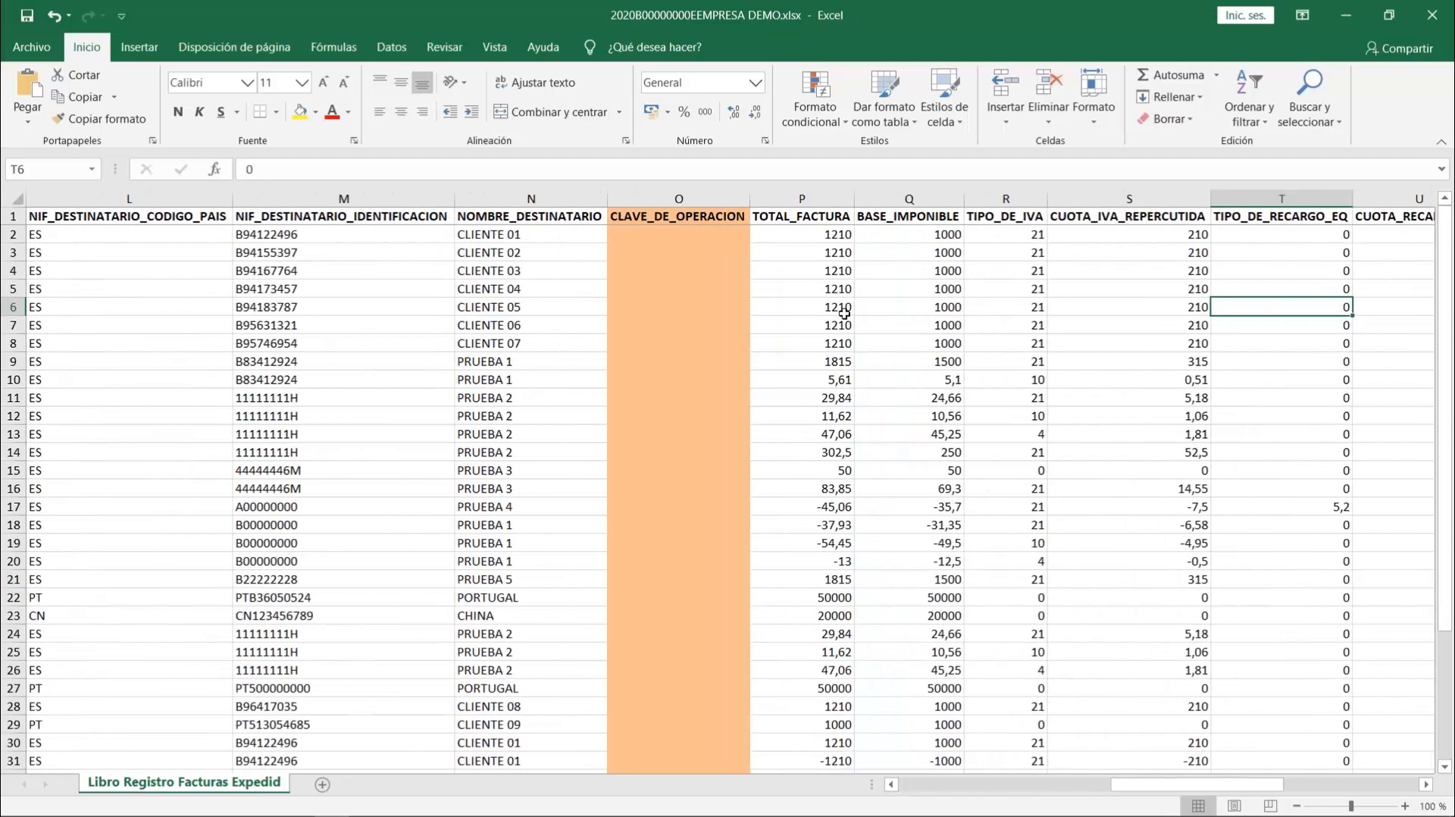
- Compare the TOTAL_FACTURA amounts of single-line and multi-line invoices, and check the TIPO_DE_IVA, surcharge and collection columns
click(844, 313)
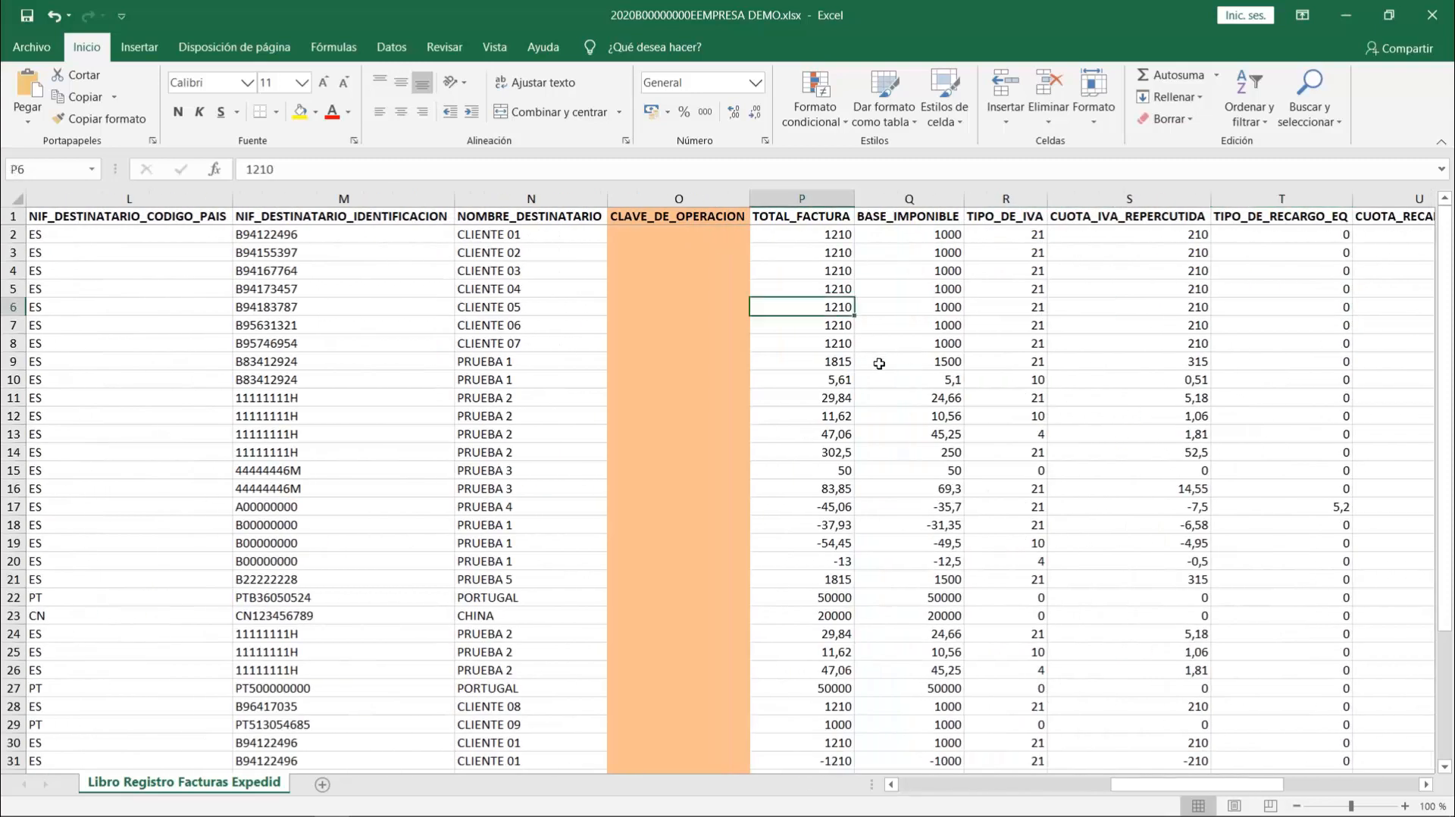
click(838, 378)
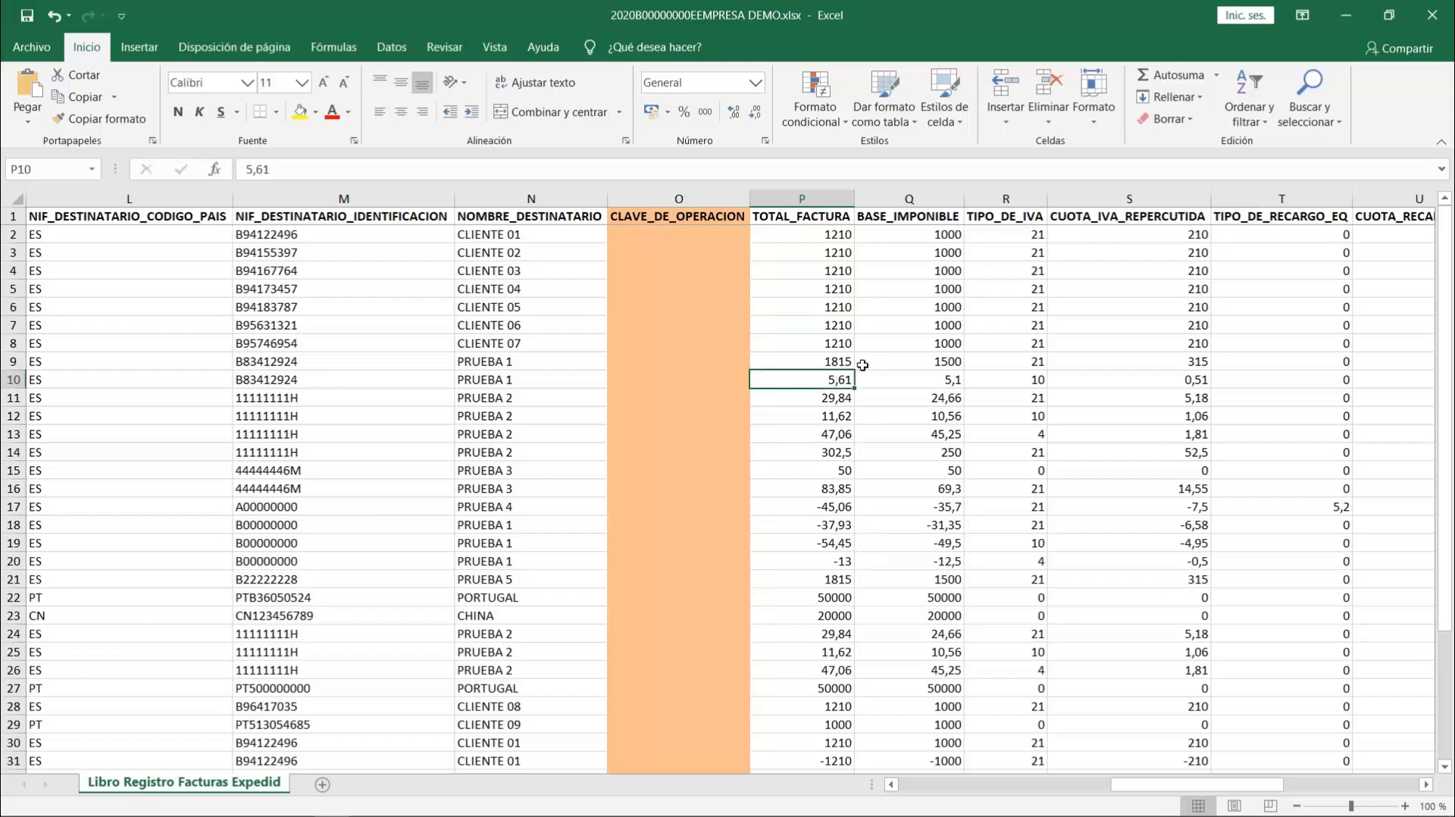
click(839, 303)
click(849, 400)
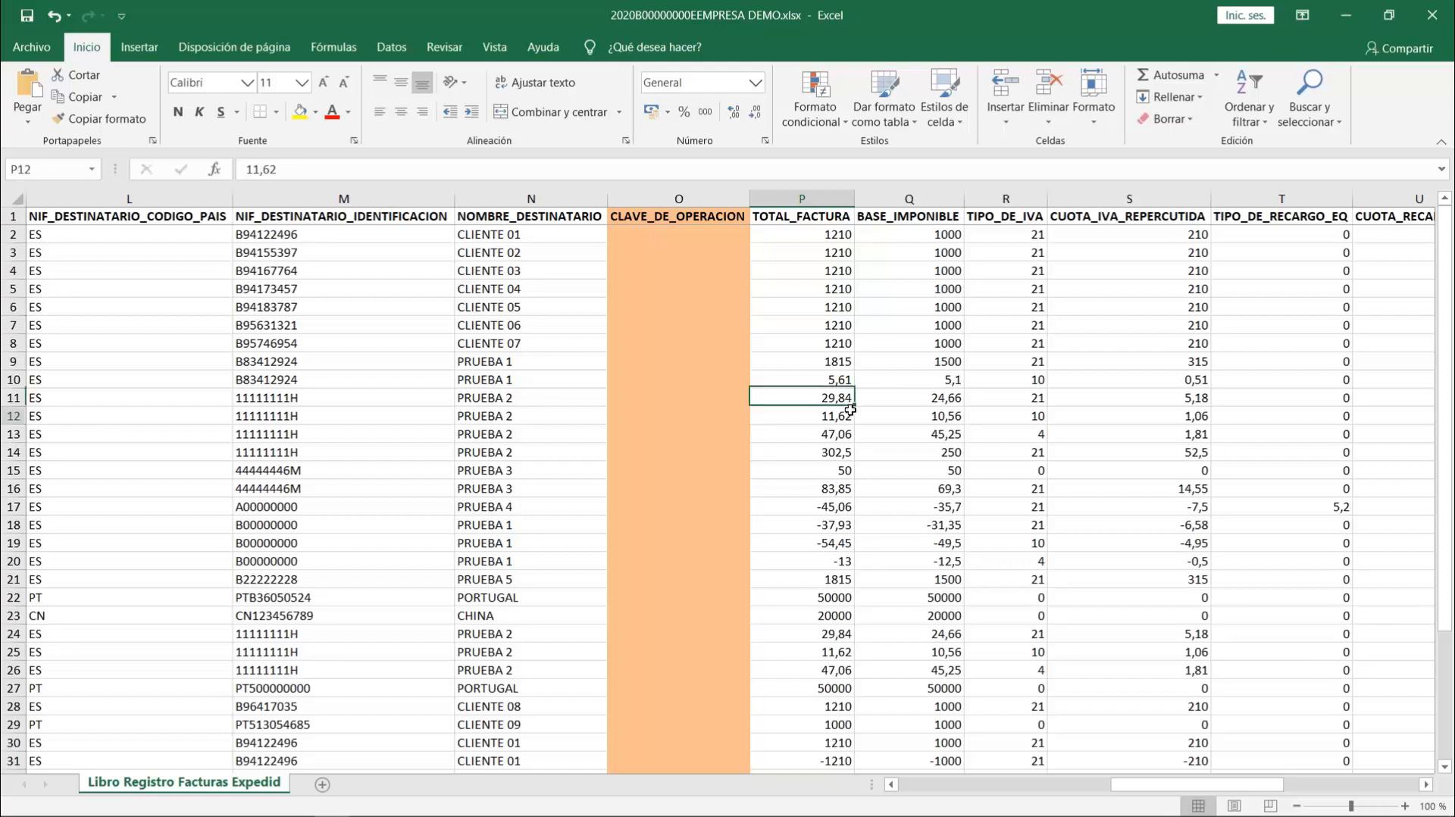
click(849, 415)
click(846, 326)
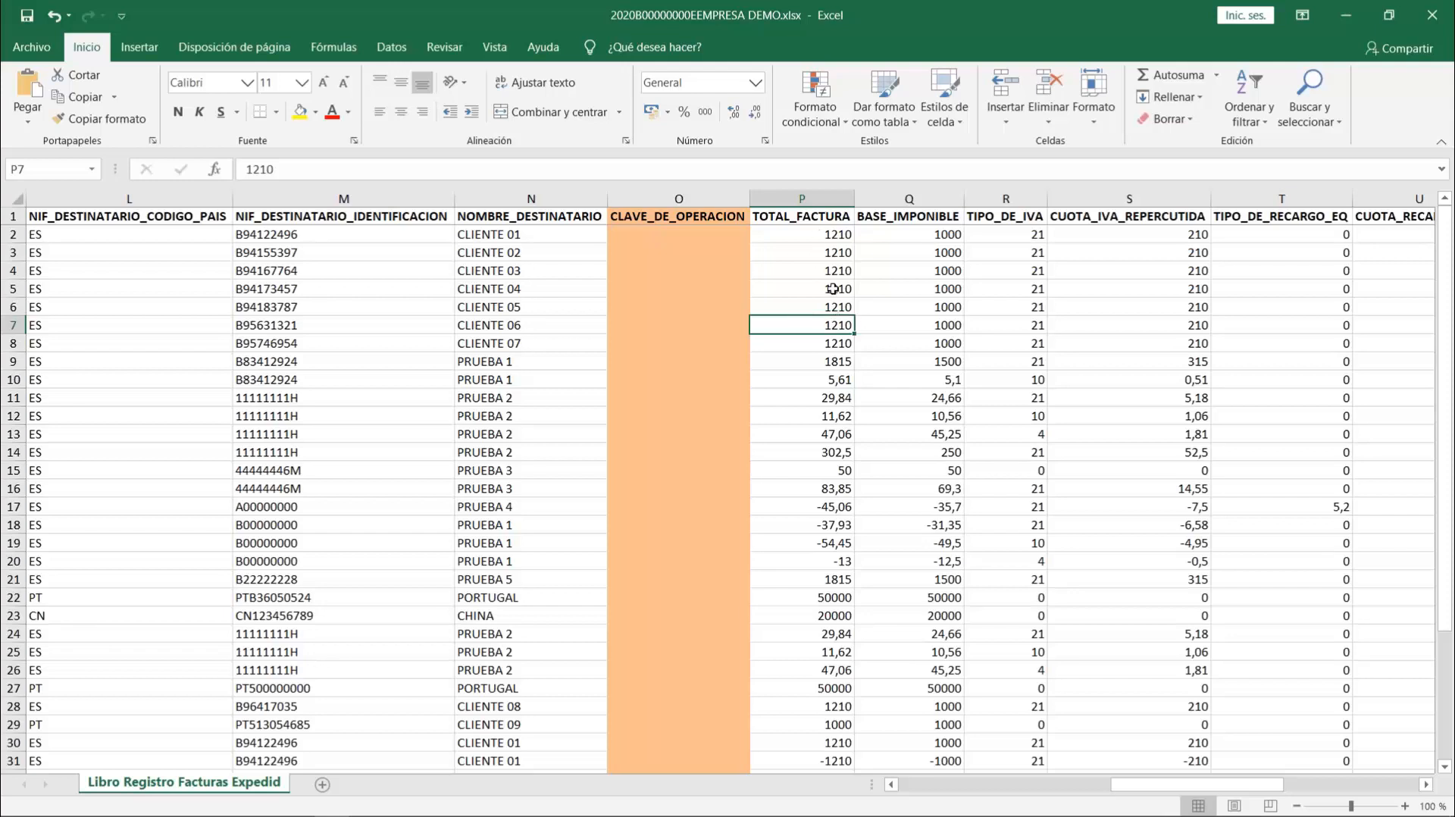
click(1023, 289)
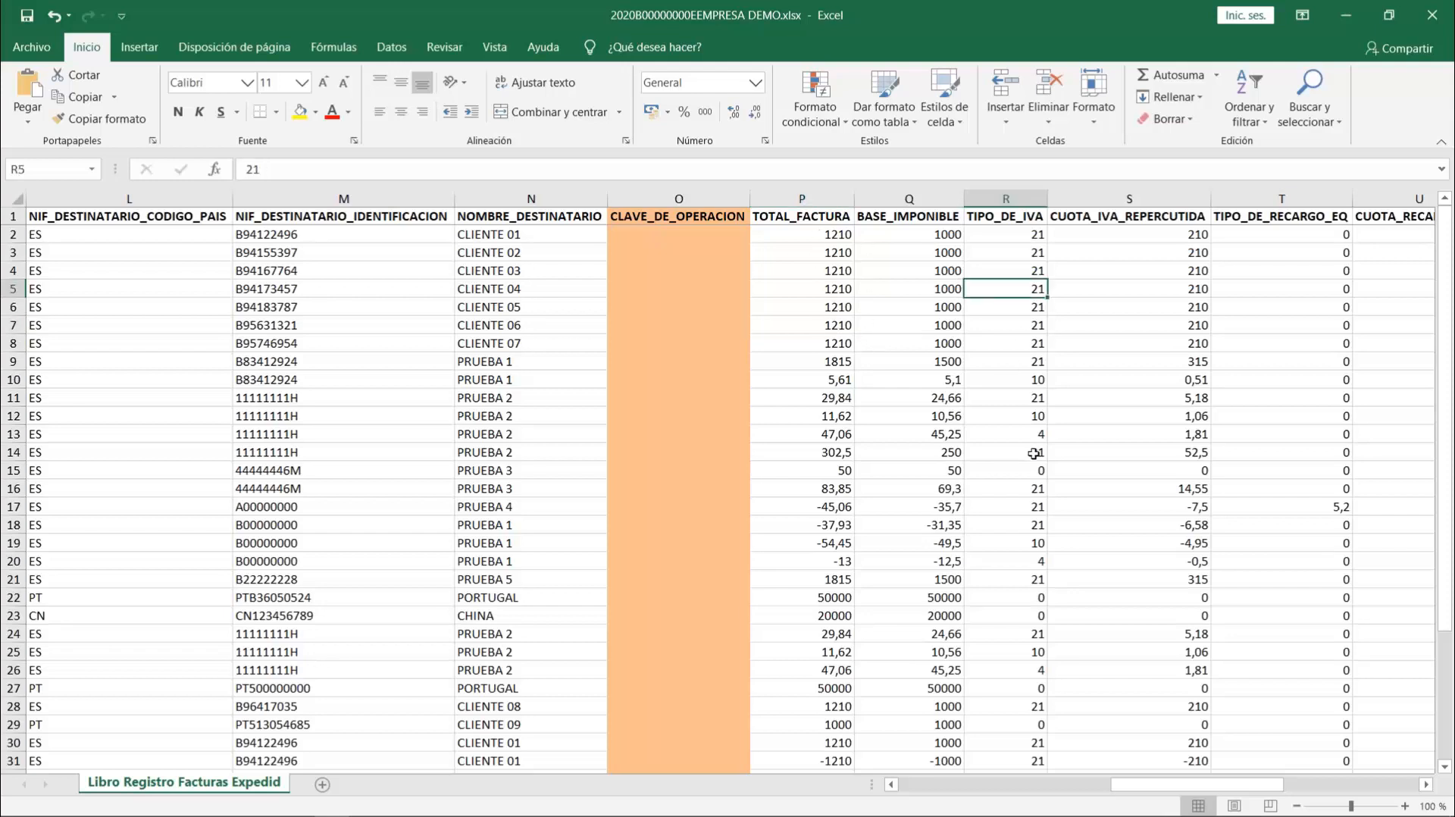
key(Right)
key(Right)
key(Right)
key(Right)
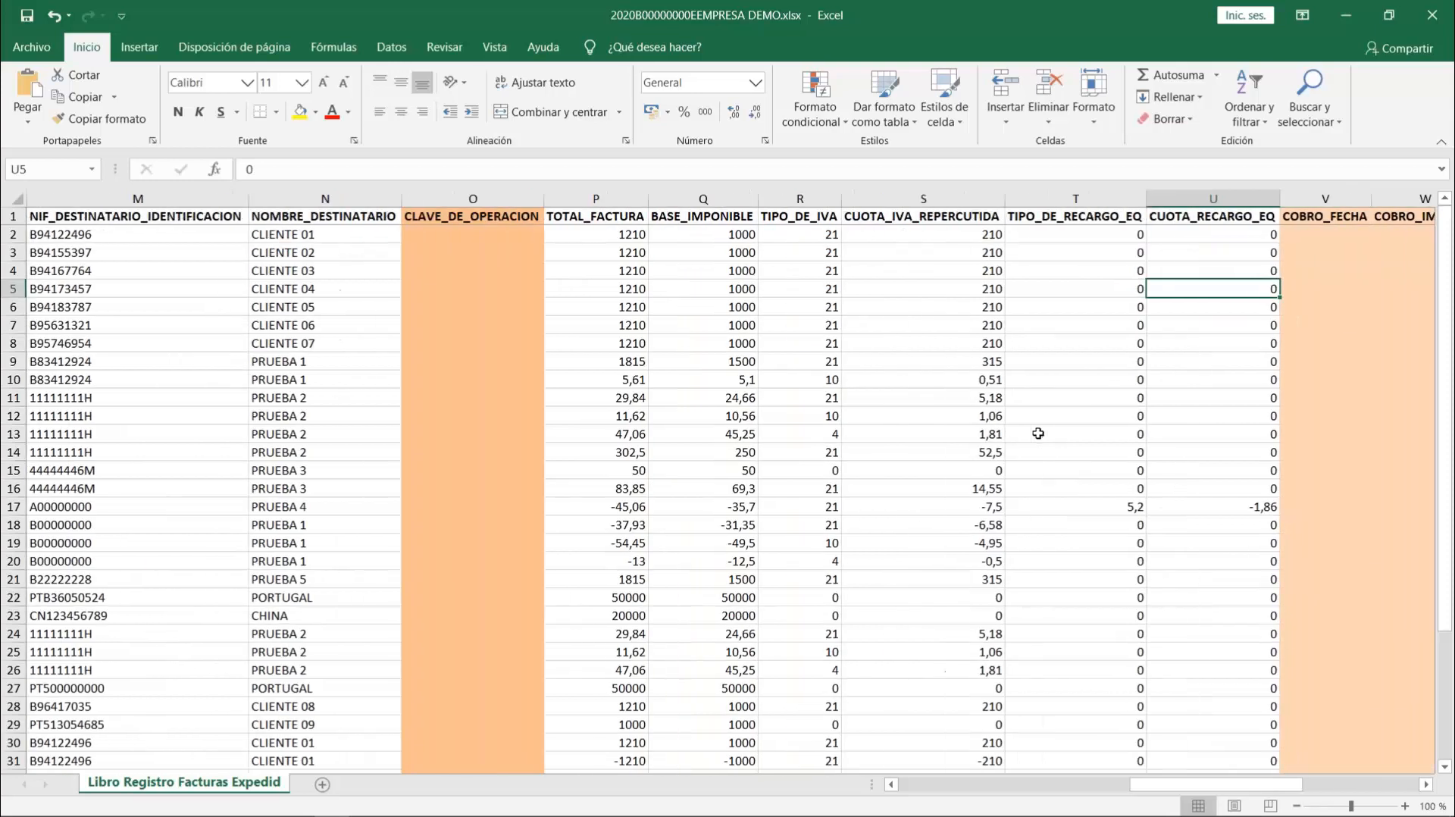
key(Right)
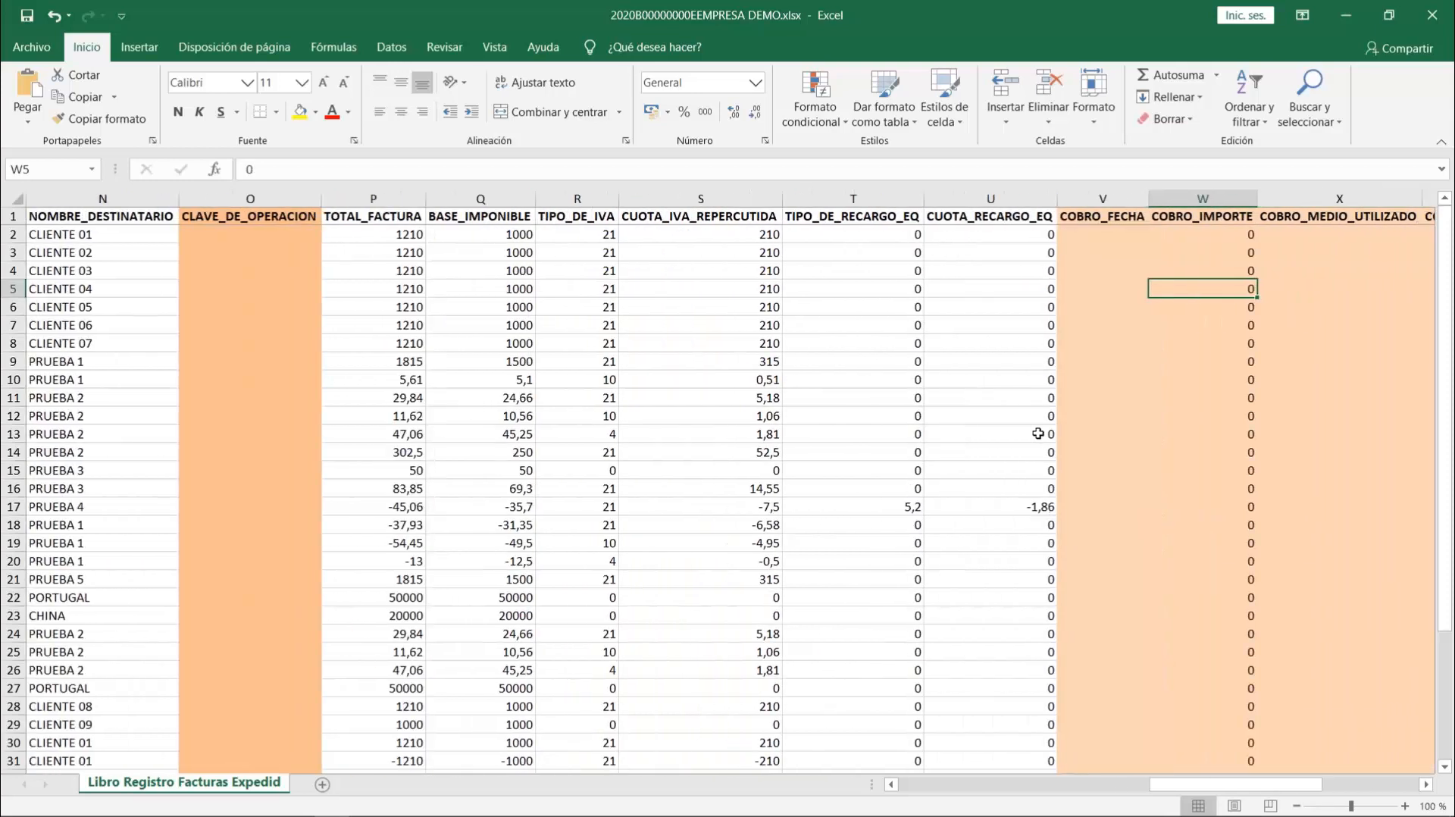
- Return to the first column of the issued invoices register, then save the workbook's changes and close it
key(Left)
key(Left)
key(Left)
key(Left)
key(Left)
key(Left)
key(Left)
key(Left)
key(Left)
key(Left)
key(Left)
key(Left)
key(Left)
key(Left)
key(Left)
key(Left)
key(Left)
key(Left)
key(Left)
key(Left)
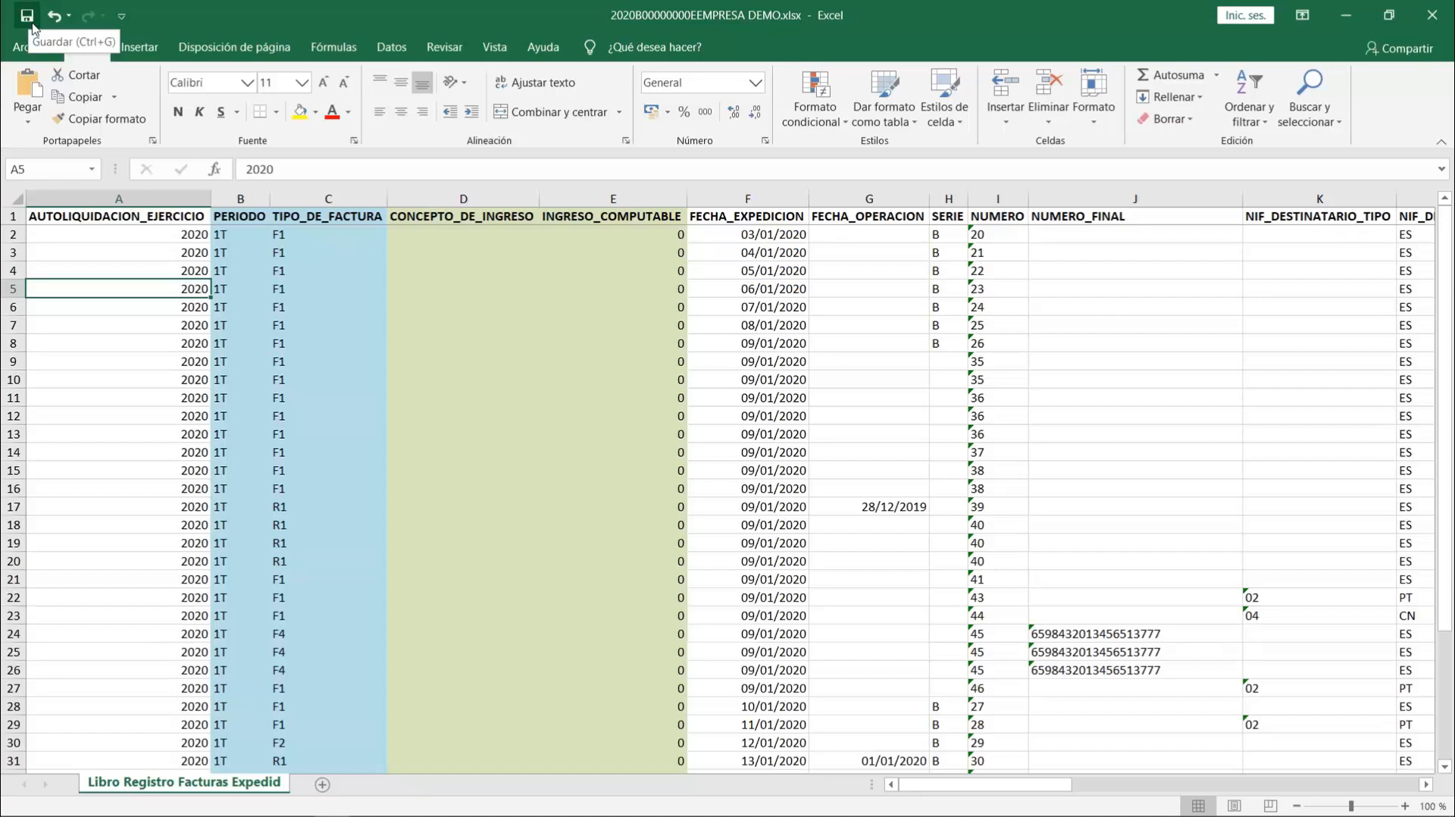
click(1434, 15)
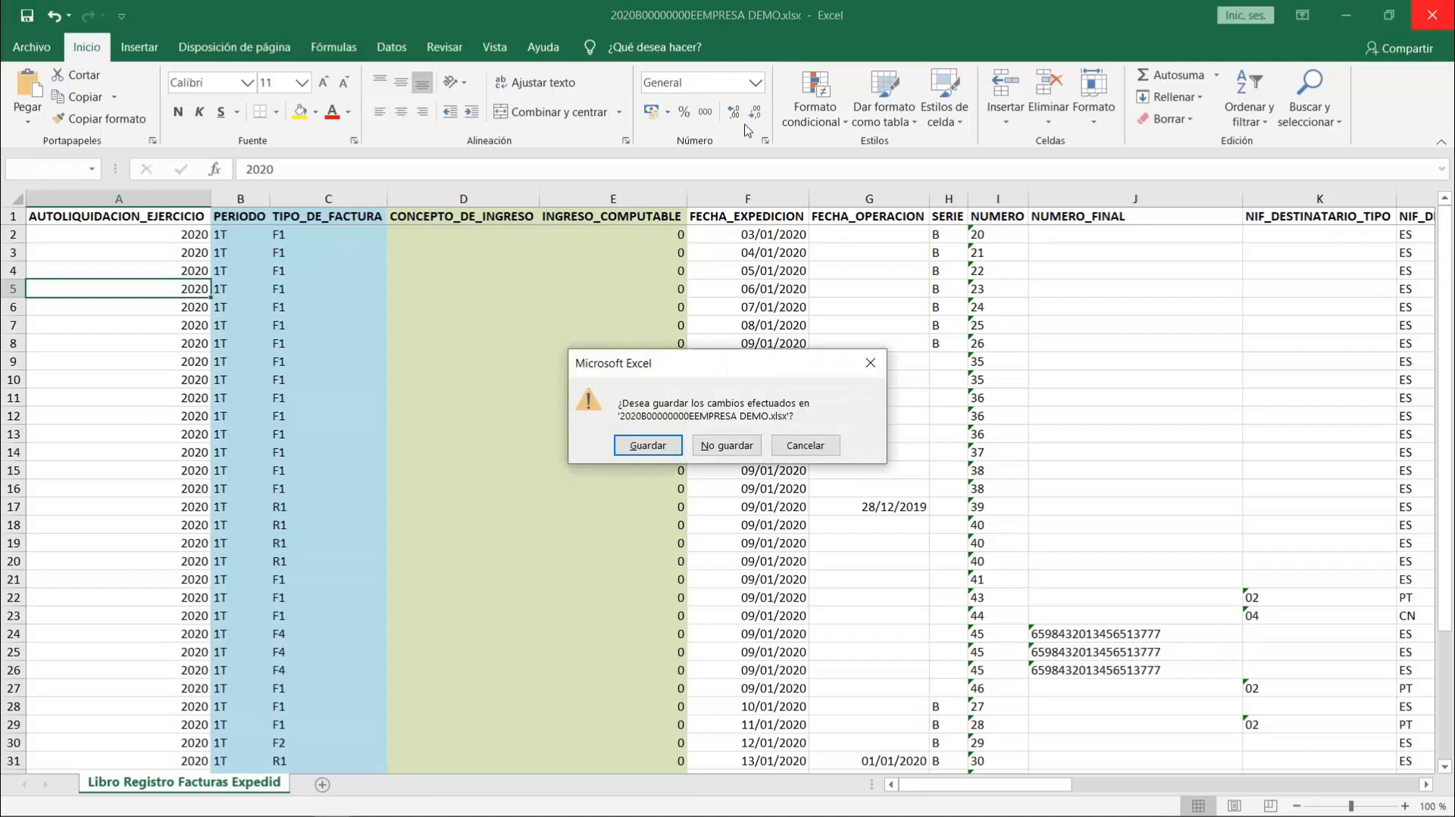
click(649, 444)
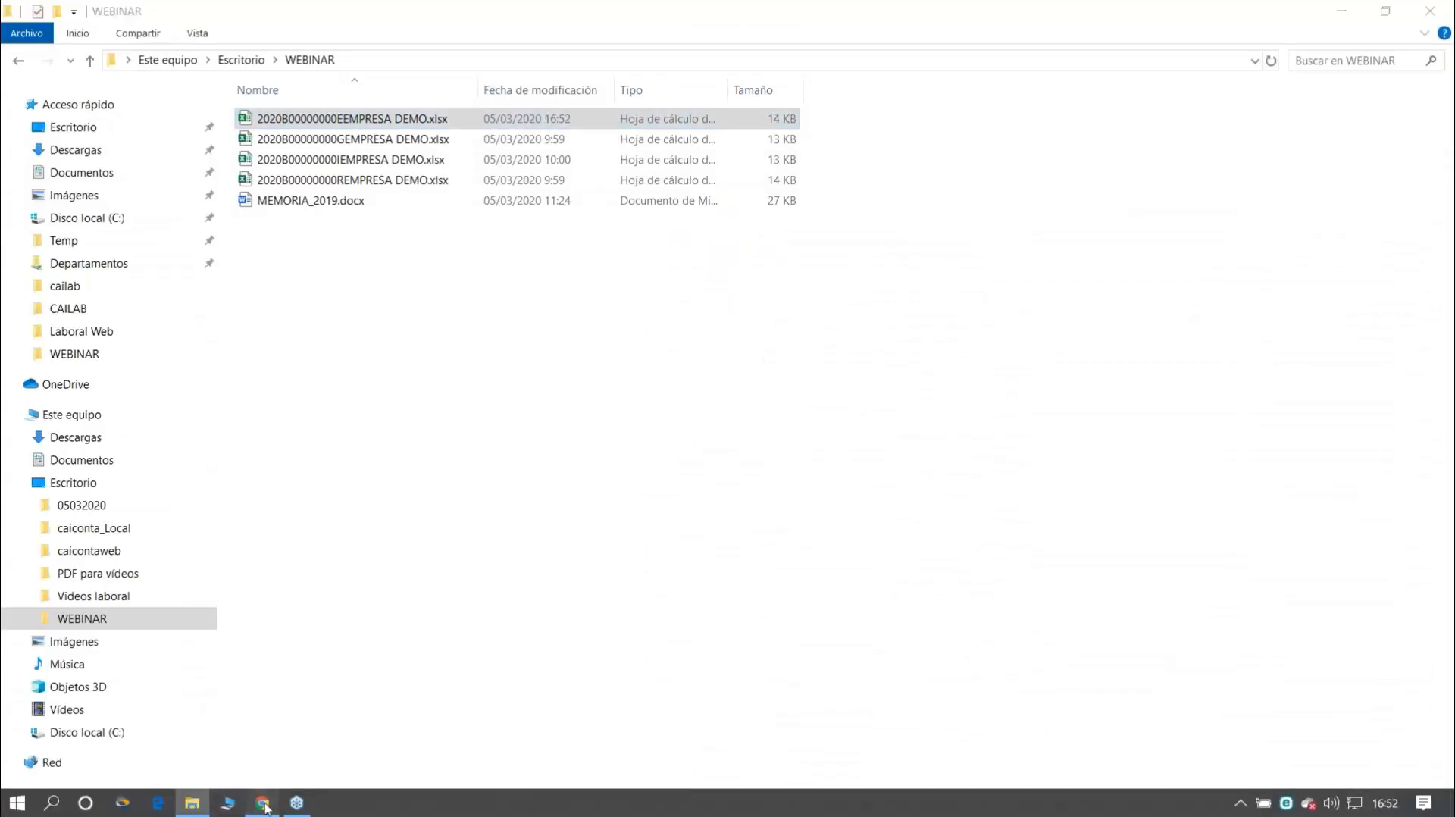
- Switch to the caiconta web application in Chrome and close the Facturas expedidas window
click(260, 803)
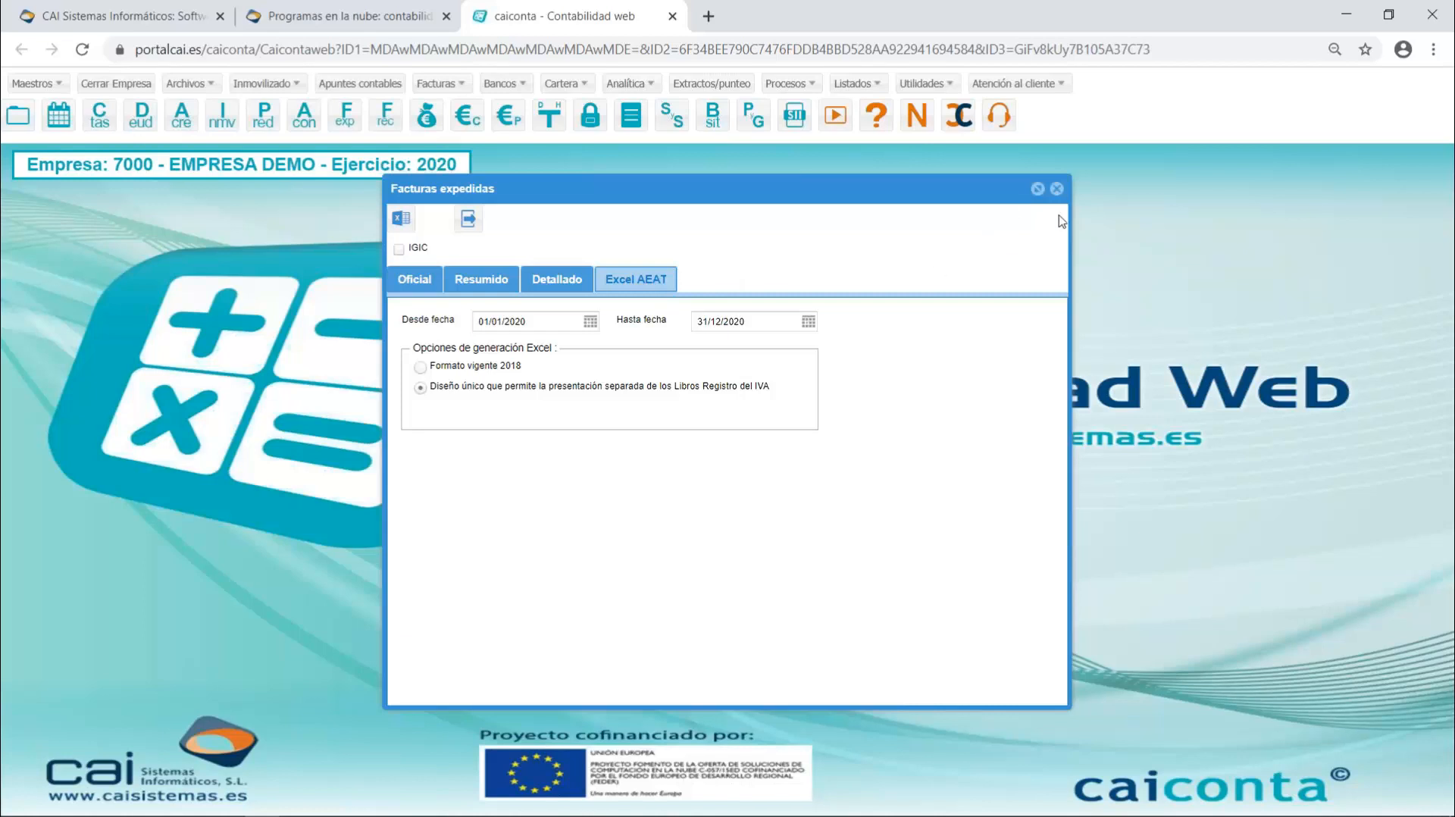
click(1057, 188)
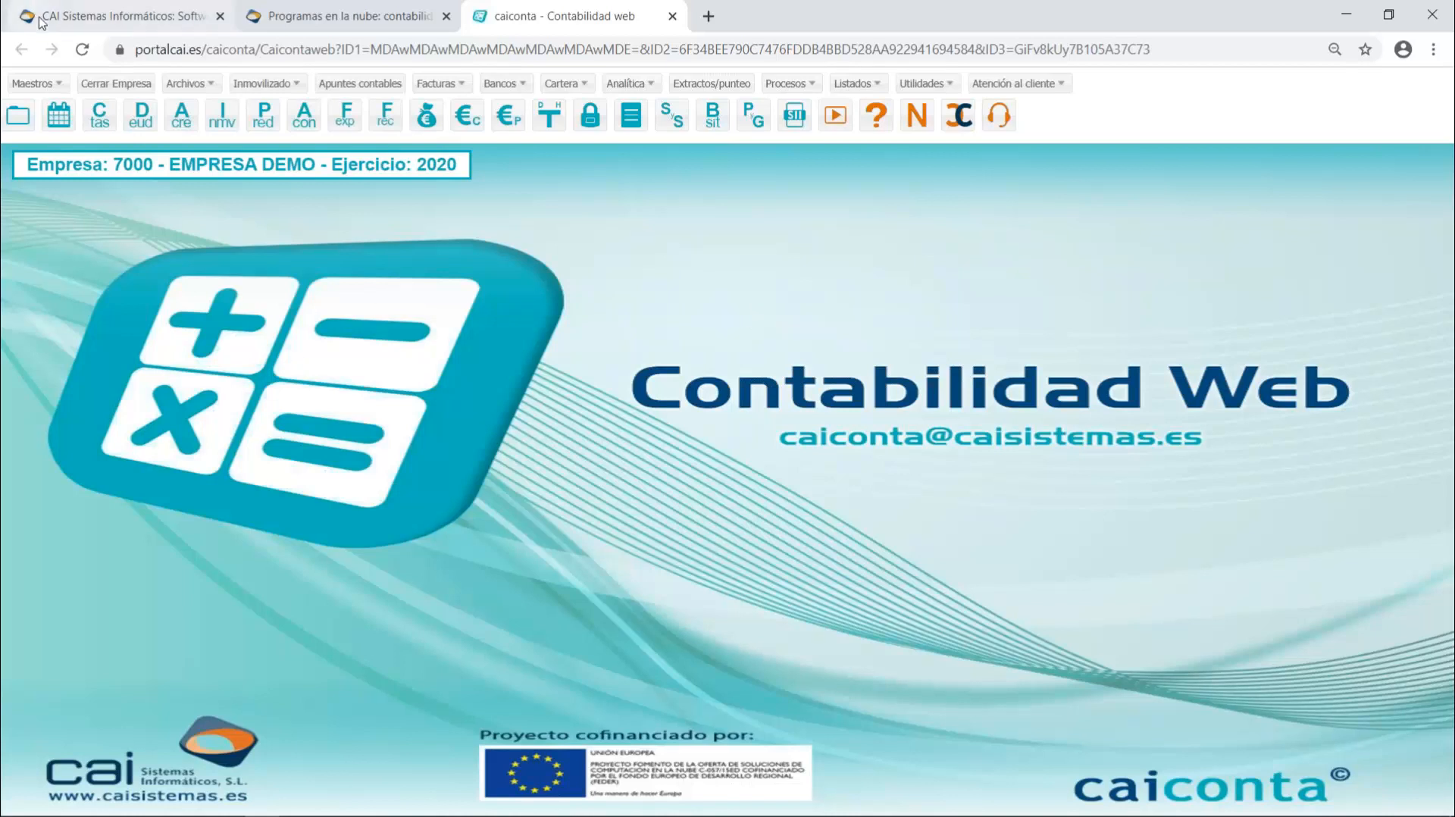
- Open the Otros suministros record, code 18, in the IRPF income and expense equivalences, at its concept field for the IRPF register books
click(34, 85)
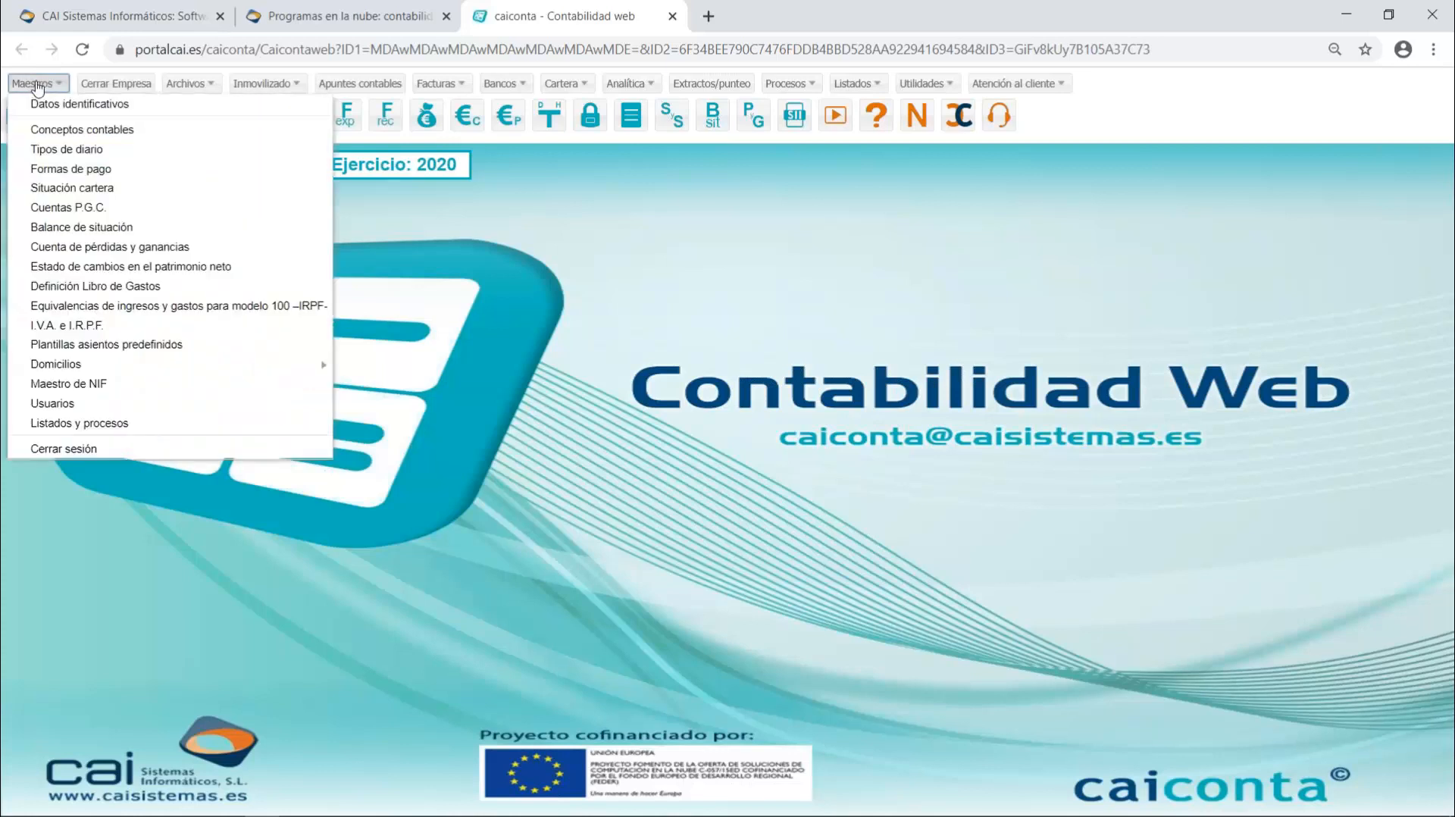
click(99, 308)
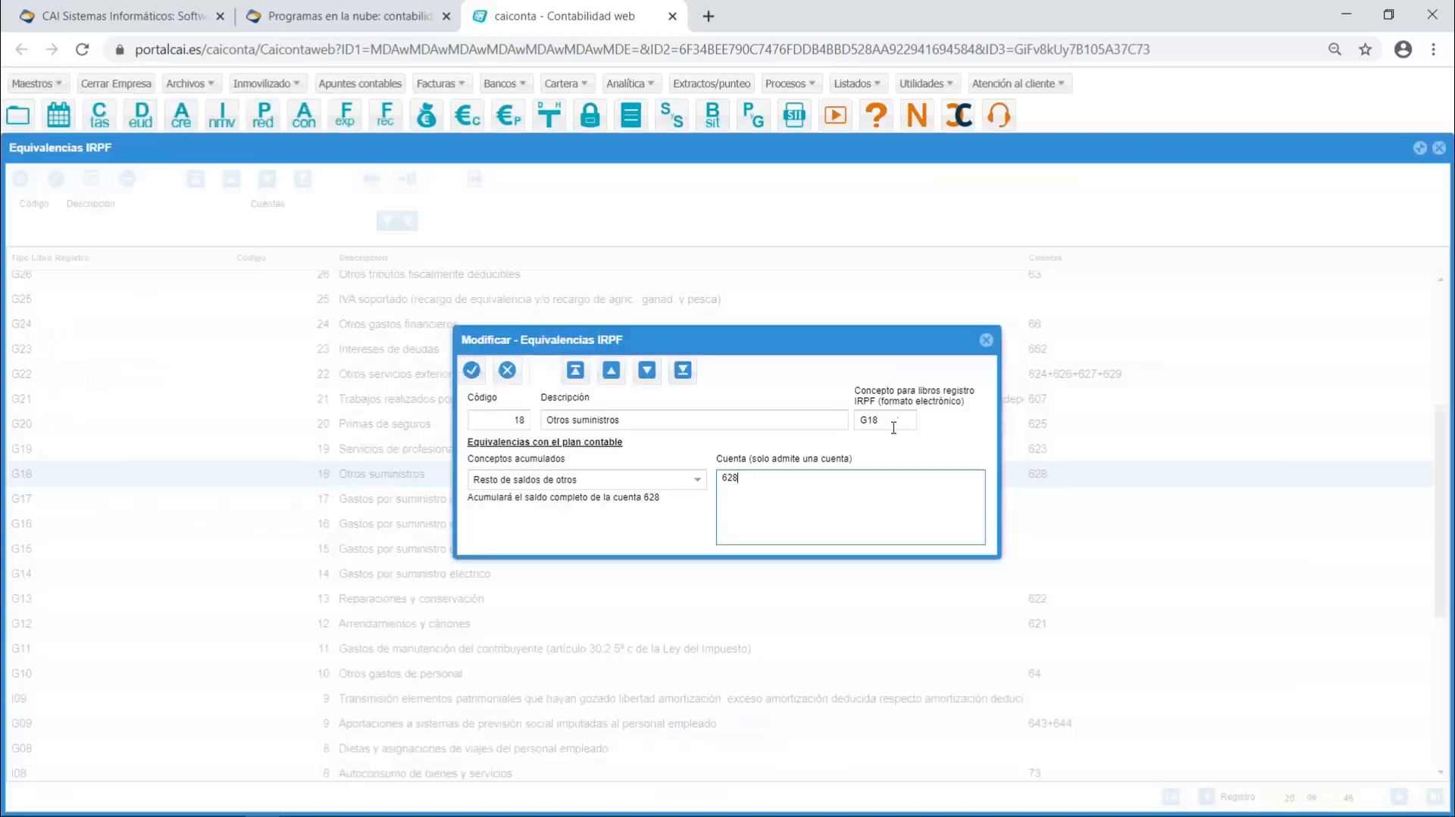
click(885, 421)
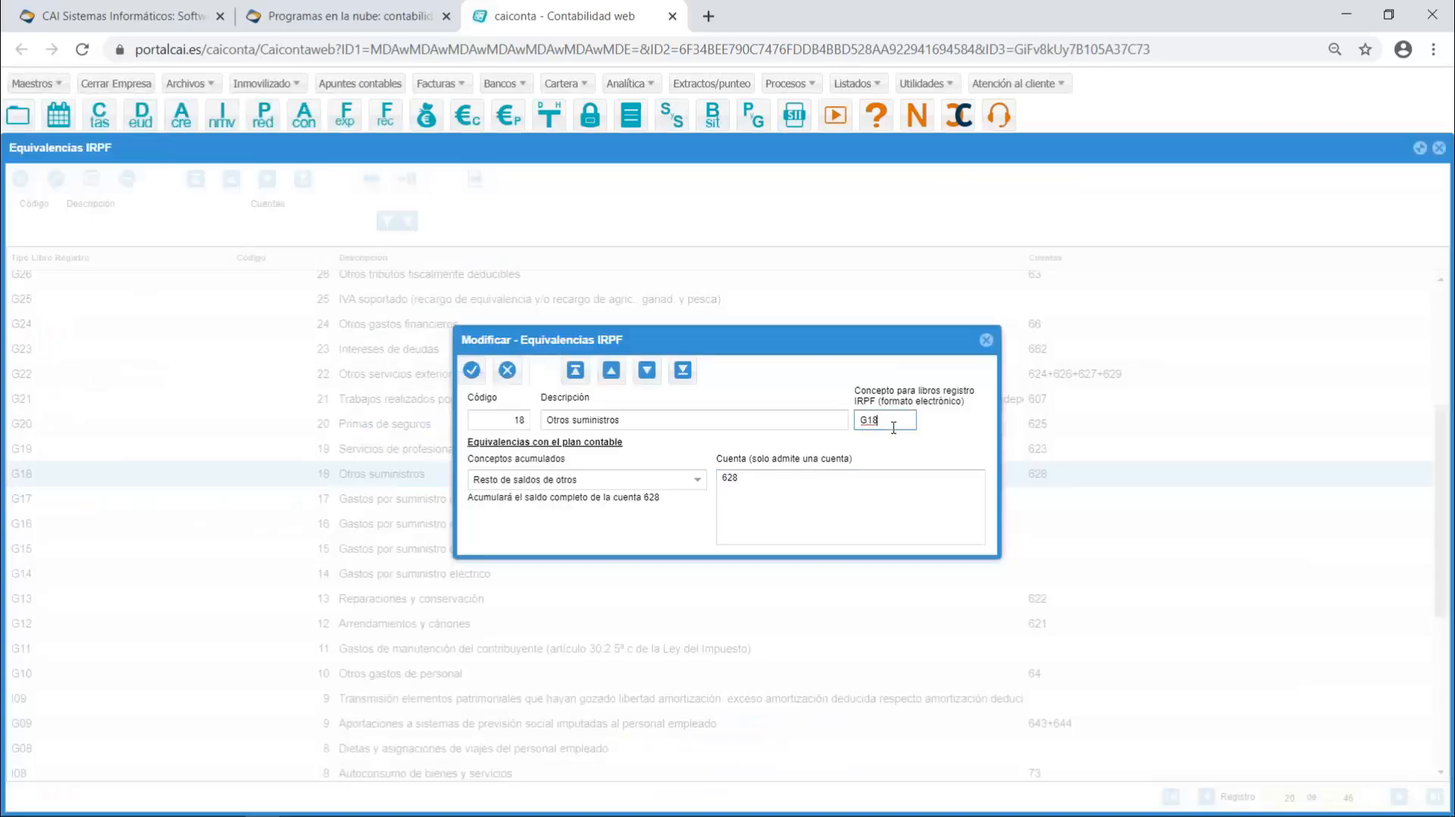
- Check the register-book concept, code and accumulated-concept options of the Otros suministros record, then close it and the Equivalencias IRPF window
double_click(886, 422)
click(523, 421)
click(689, 481)
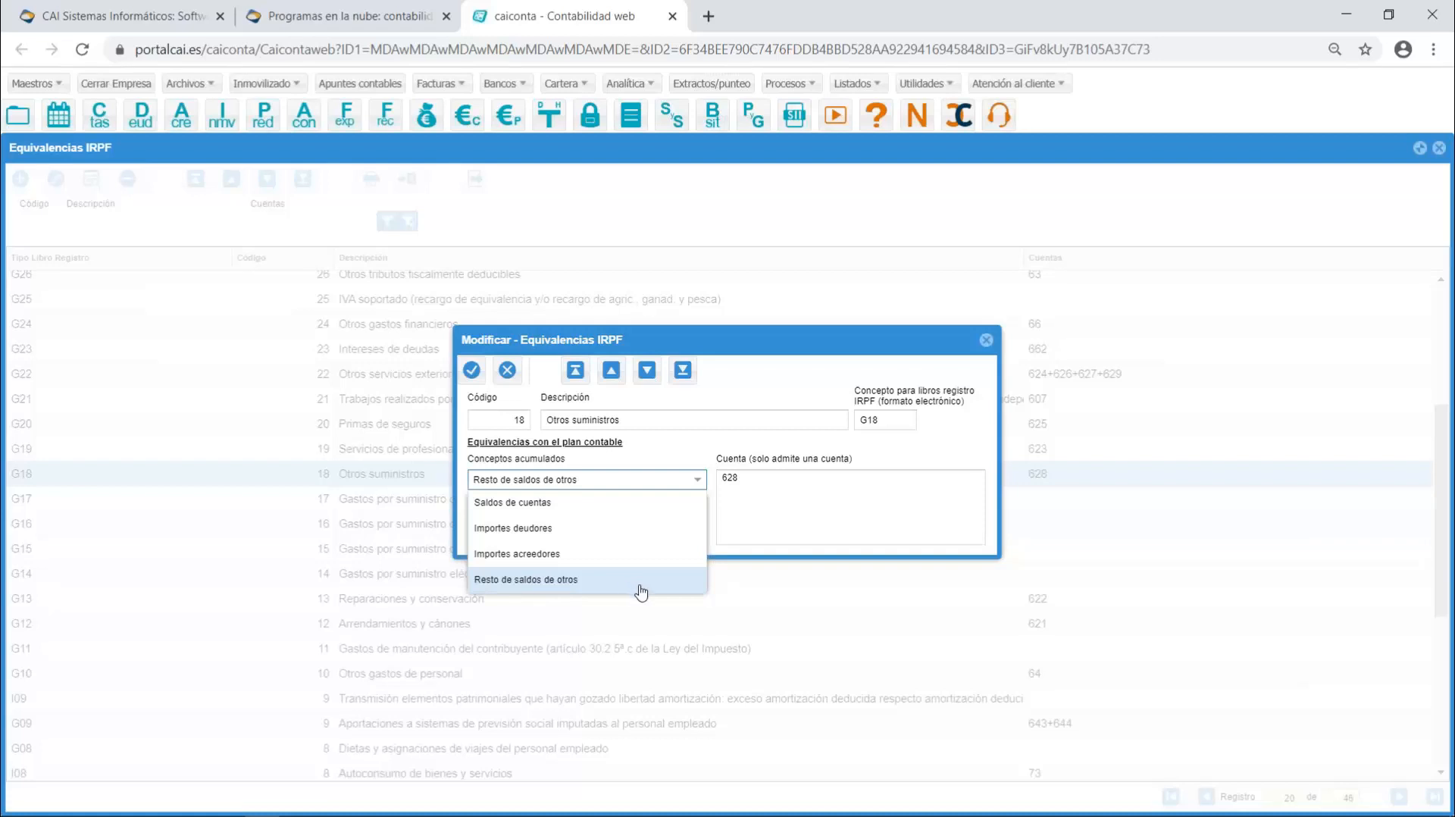
click(985, 339)
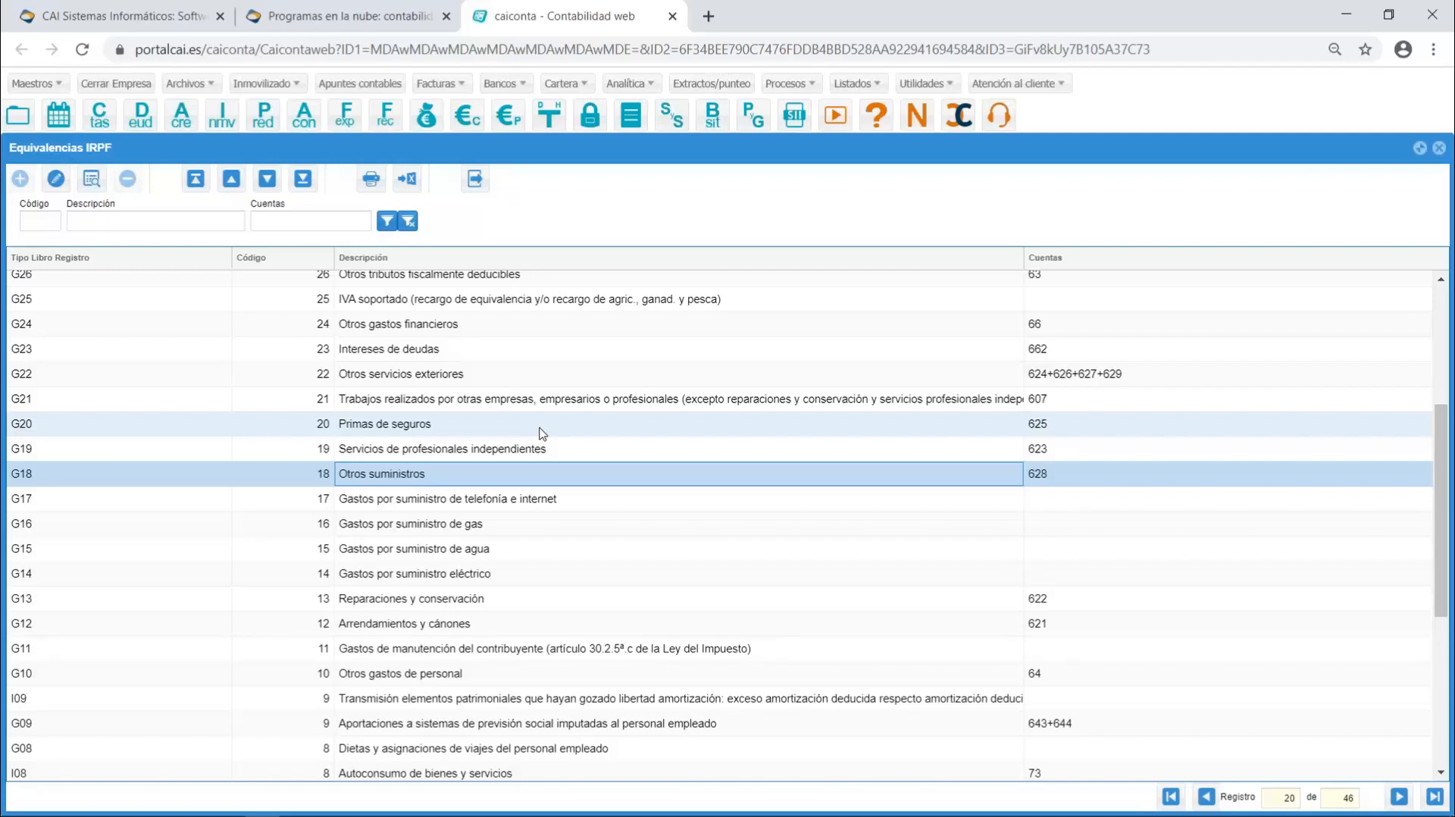
key(Escape)
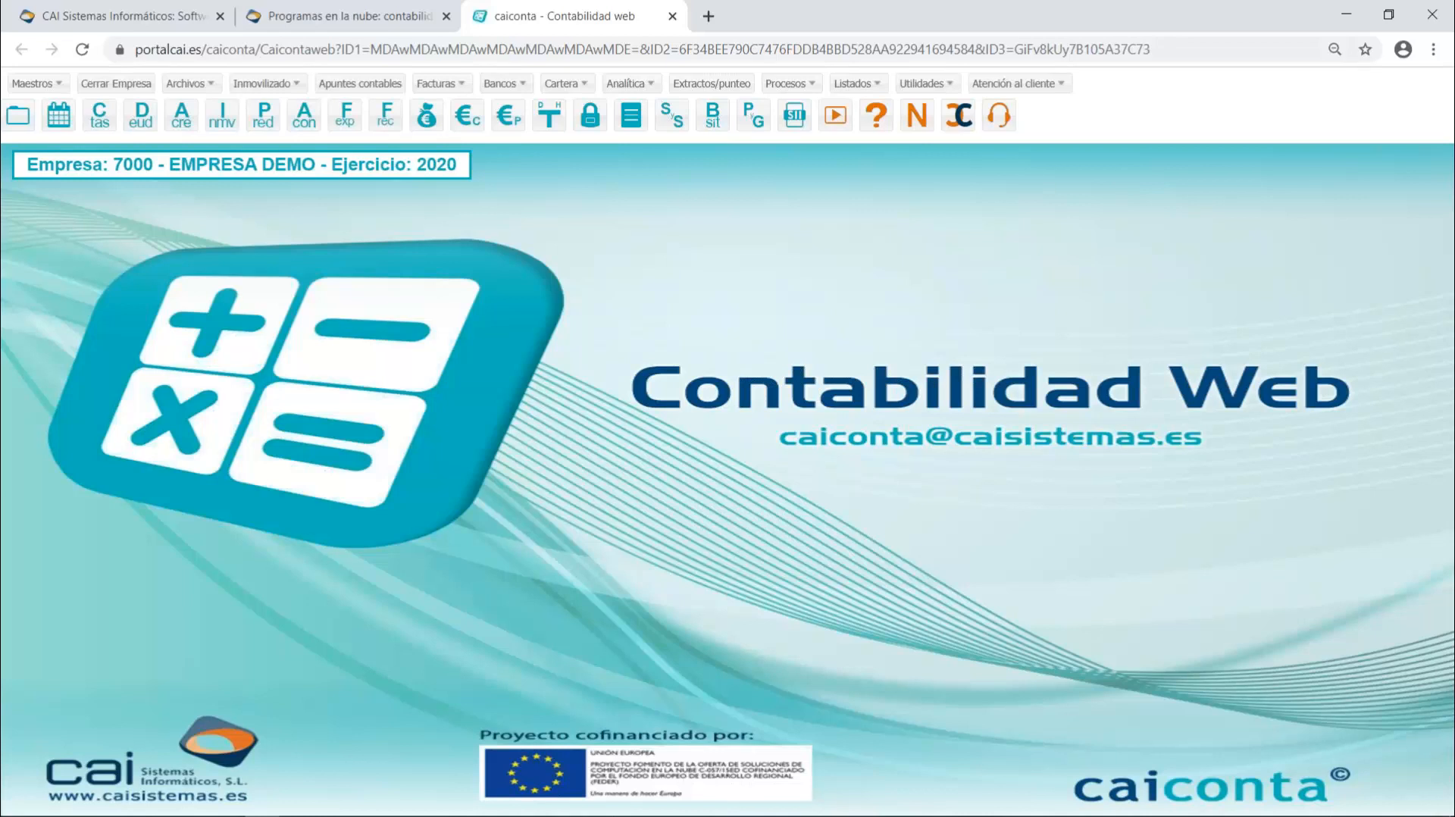
- Open the Deudores listing and show its Excel AEAT export options
click(874, 86)
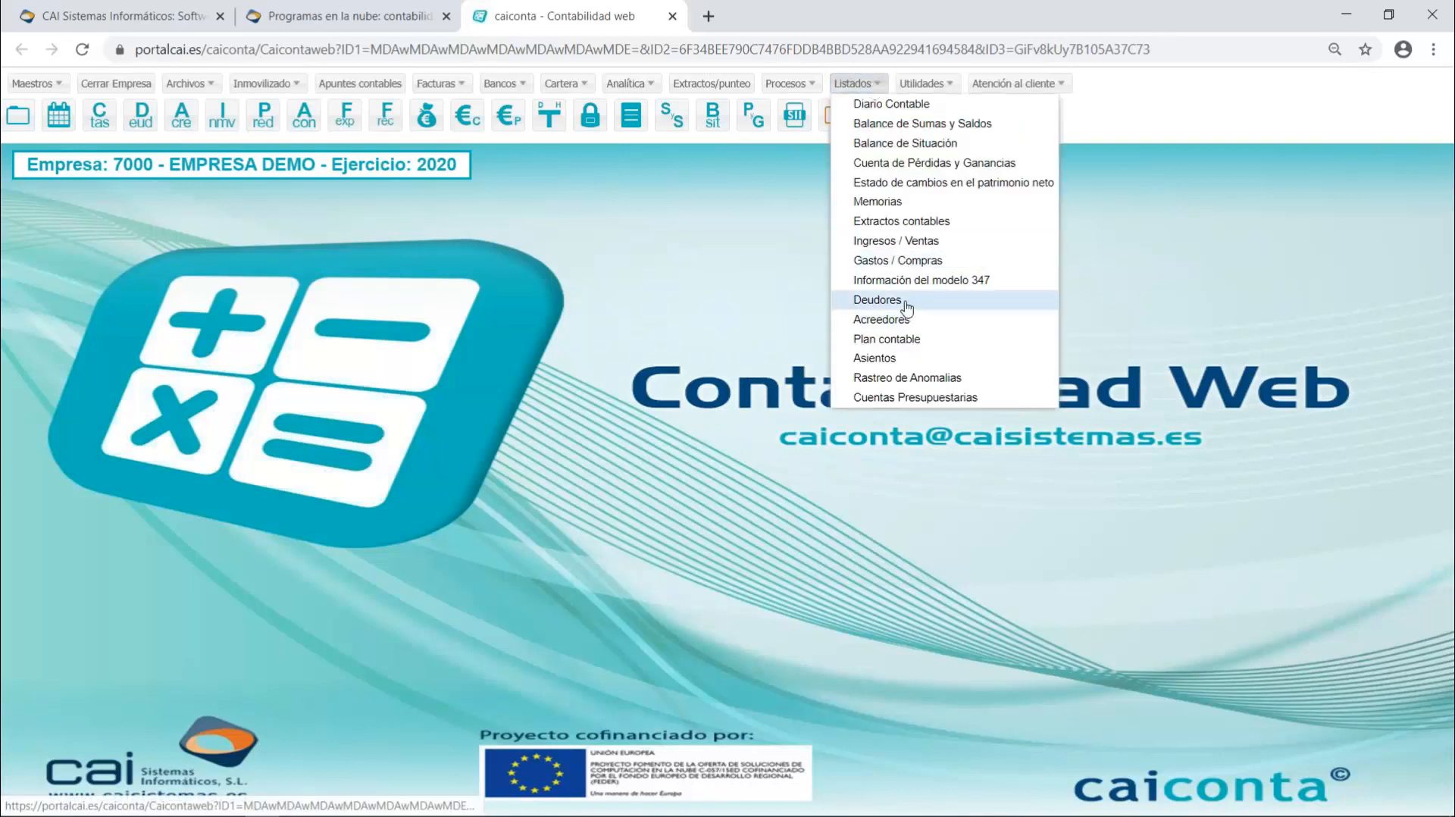
click(877, 301)
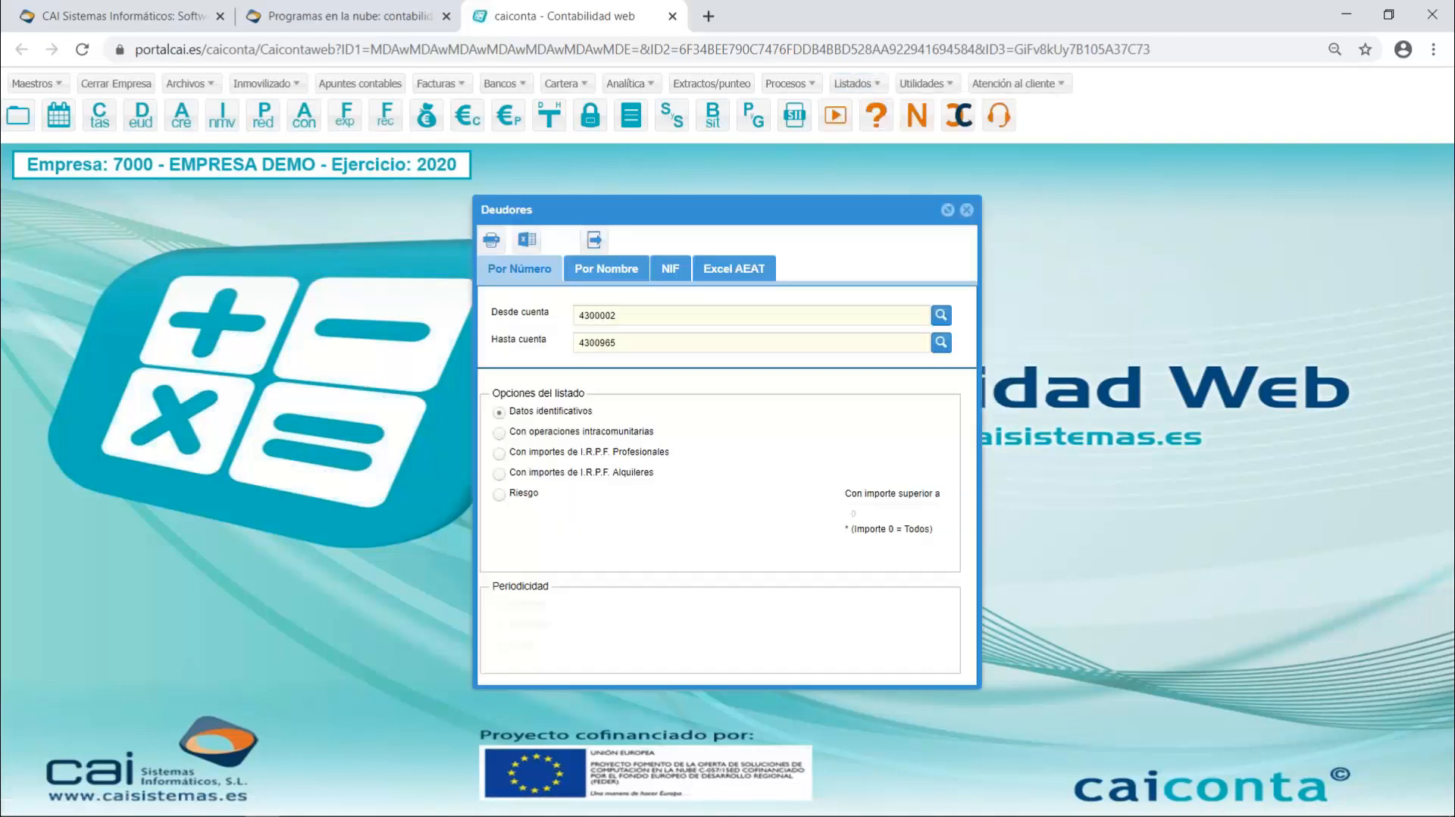
click(748, 283)
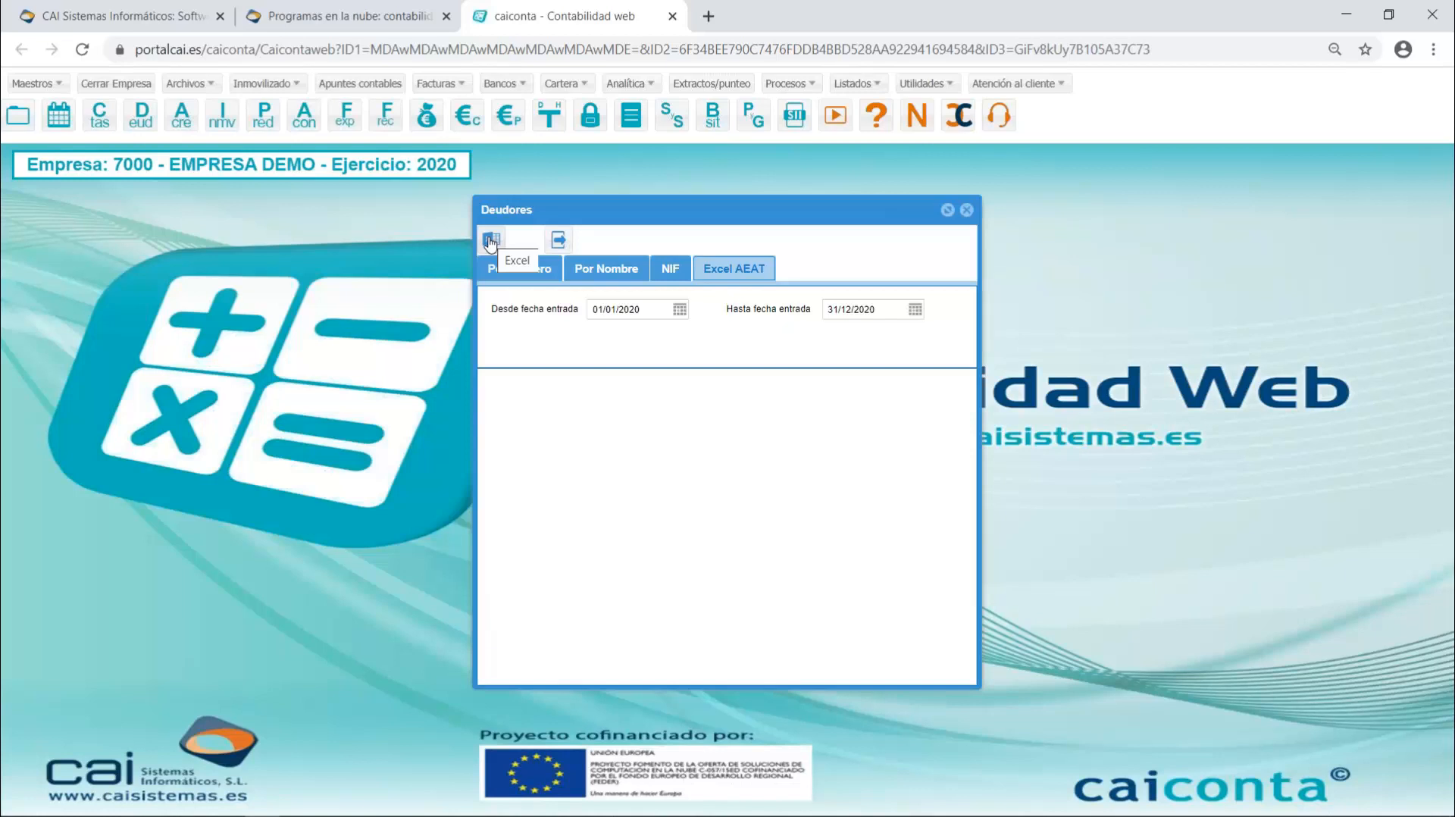
- Switch to the WEBINAR folder, inspect the parts of the file name 2020B00000000IEMPRESA DEMO.xlsx, and open that income register in Excel
mouse_move(194, 815)
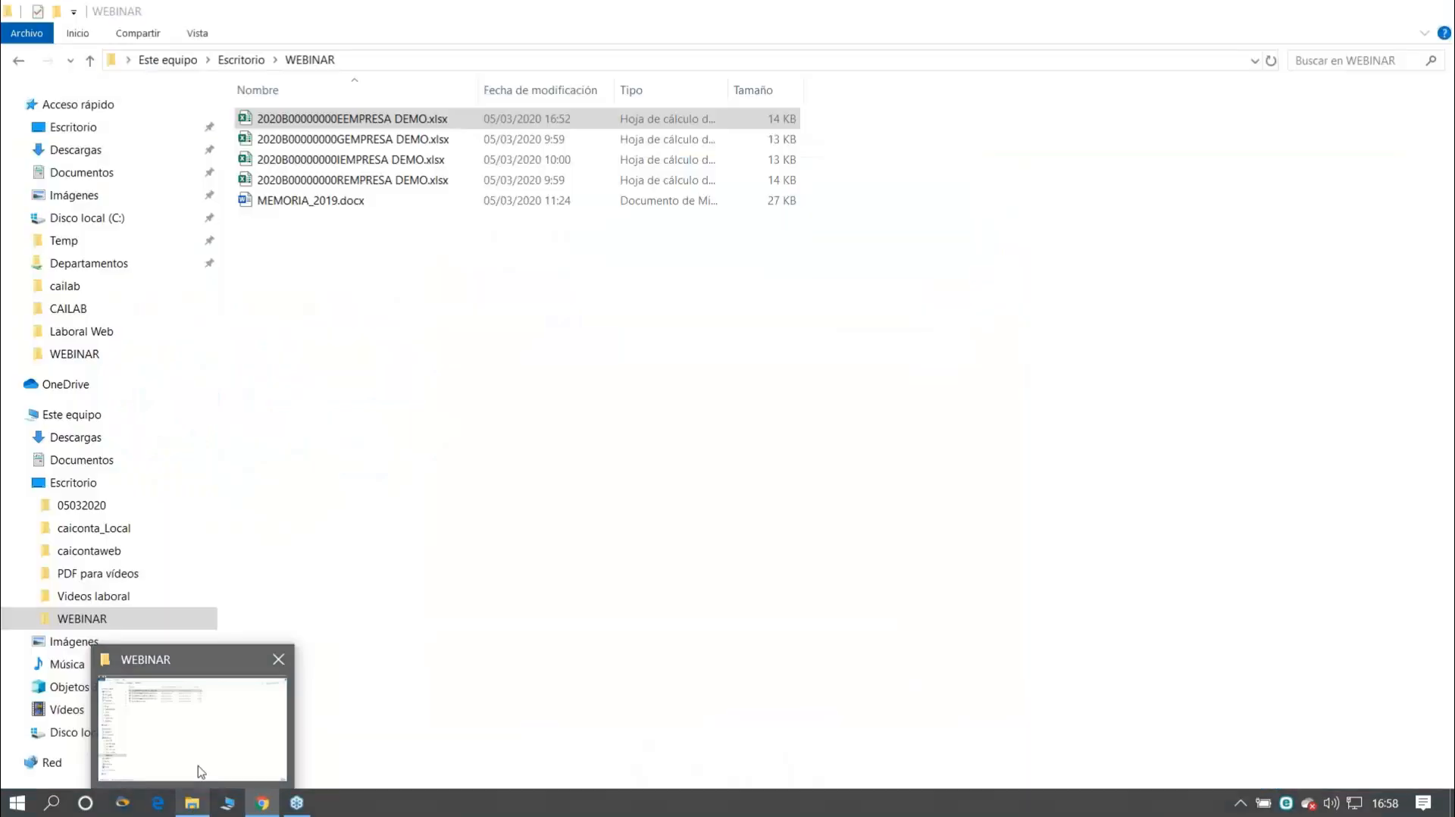
click(201, 771)
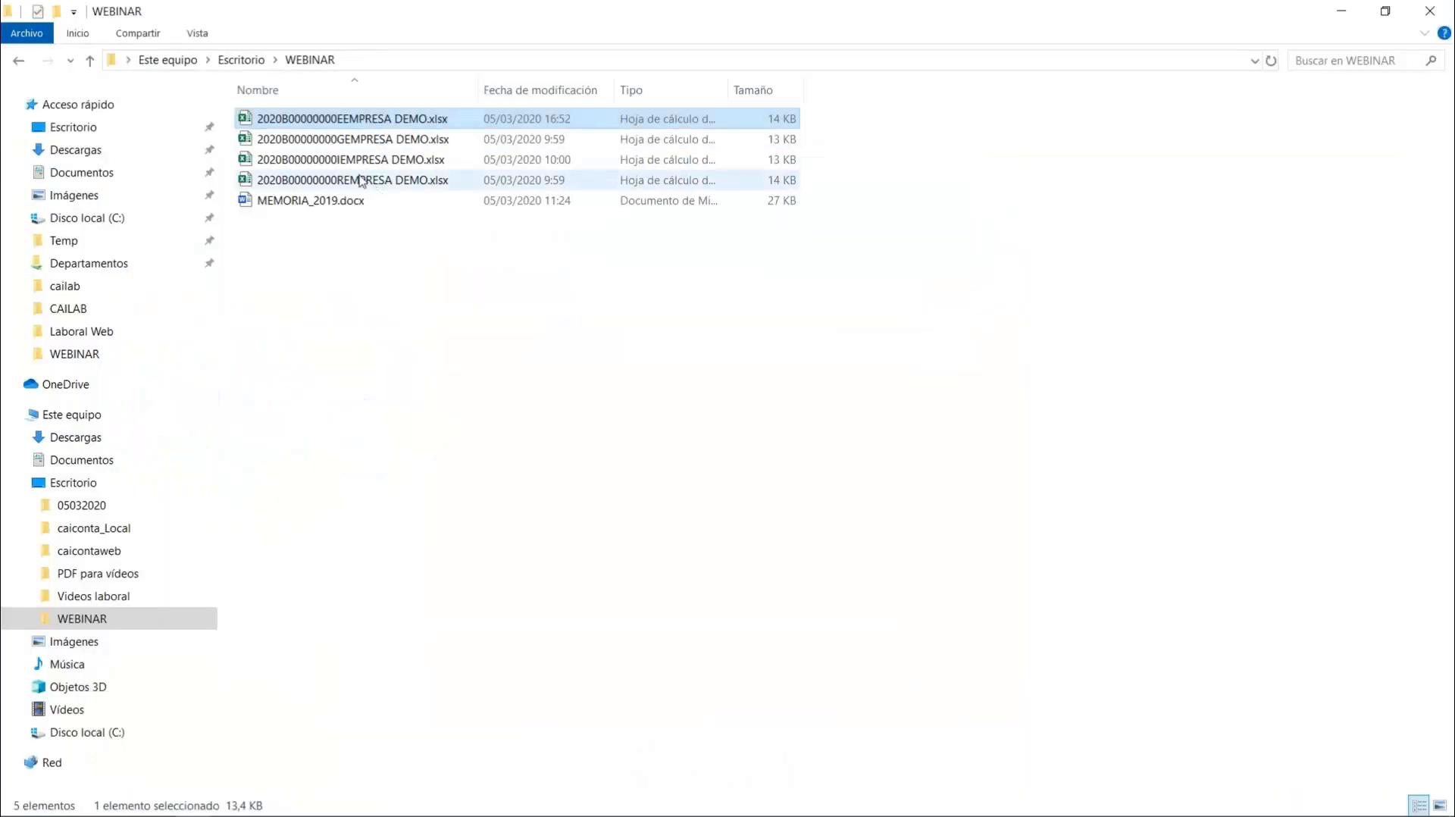
click(348, 162)
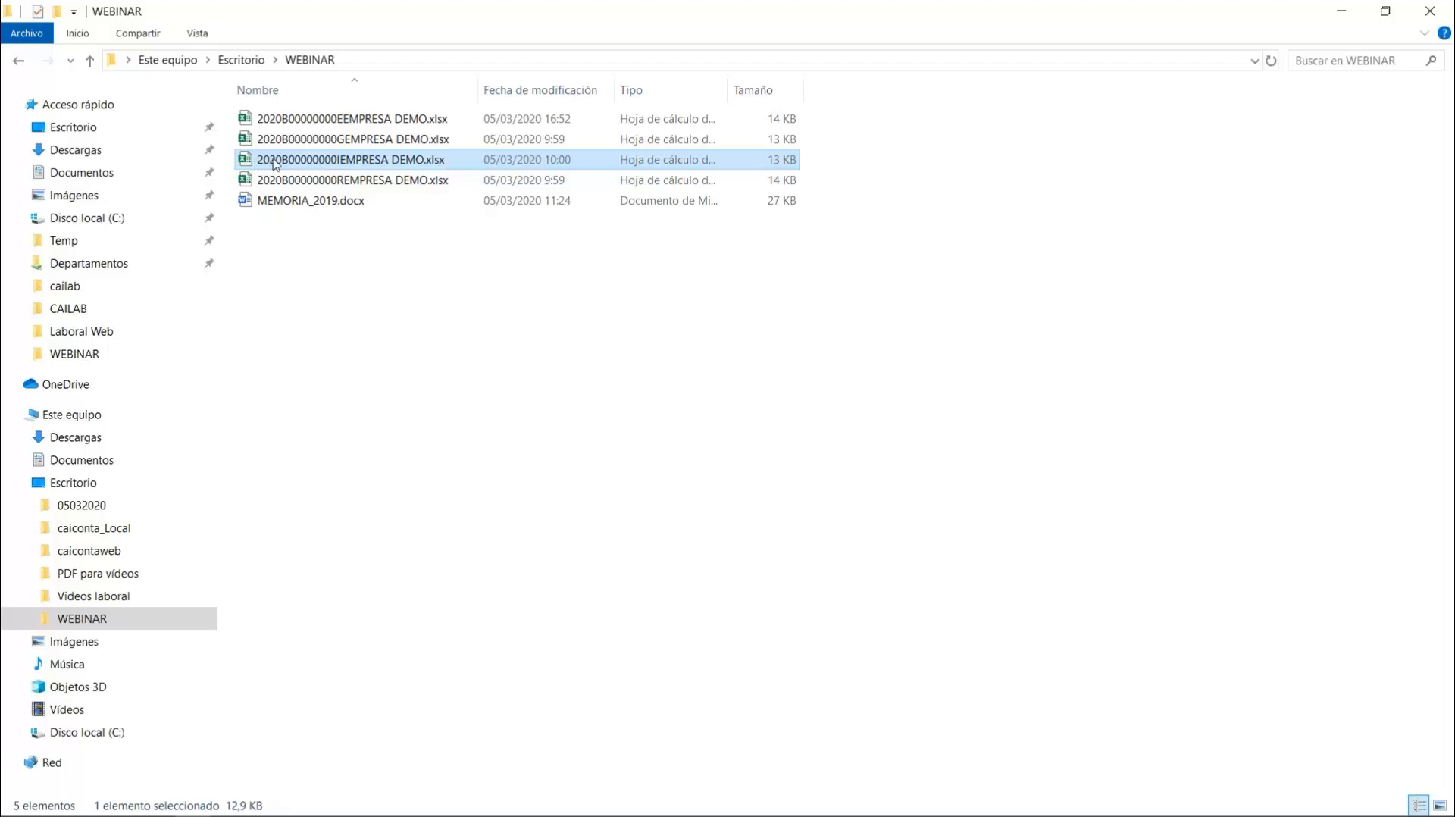
click(282, 164)
click(282, 162)
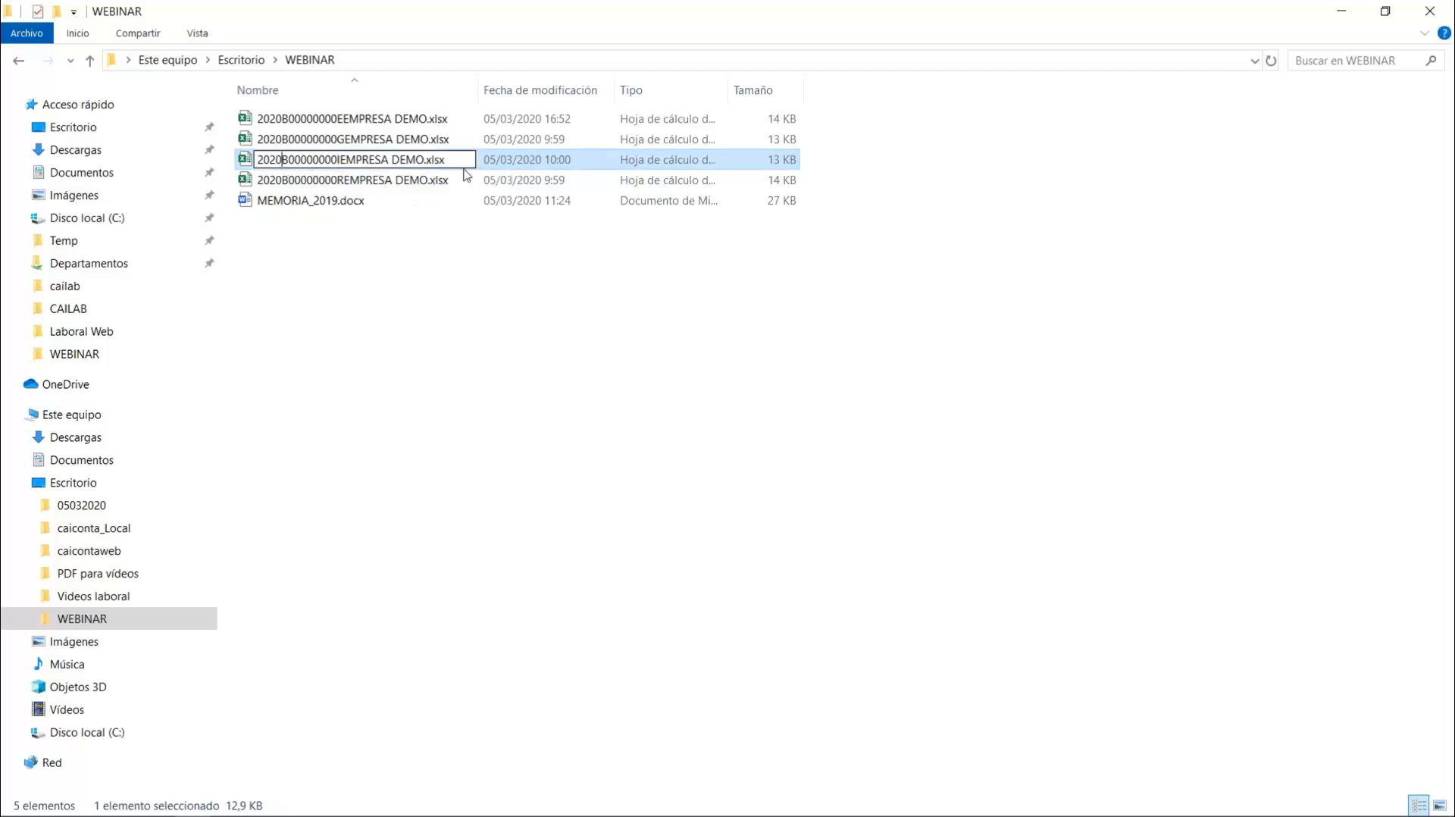
key(Right)
key(Right)
key(Right)
key(Right)
key(Right)
key(Right)
key(shift+Right)
key(Return)
double_click(357, 161)
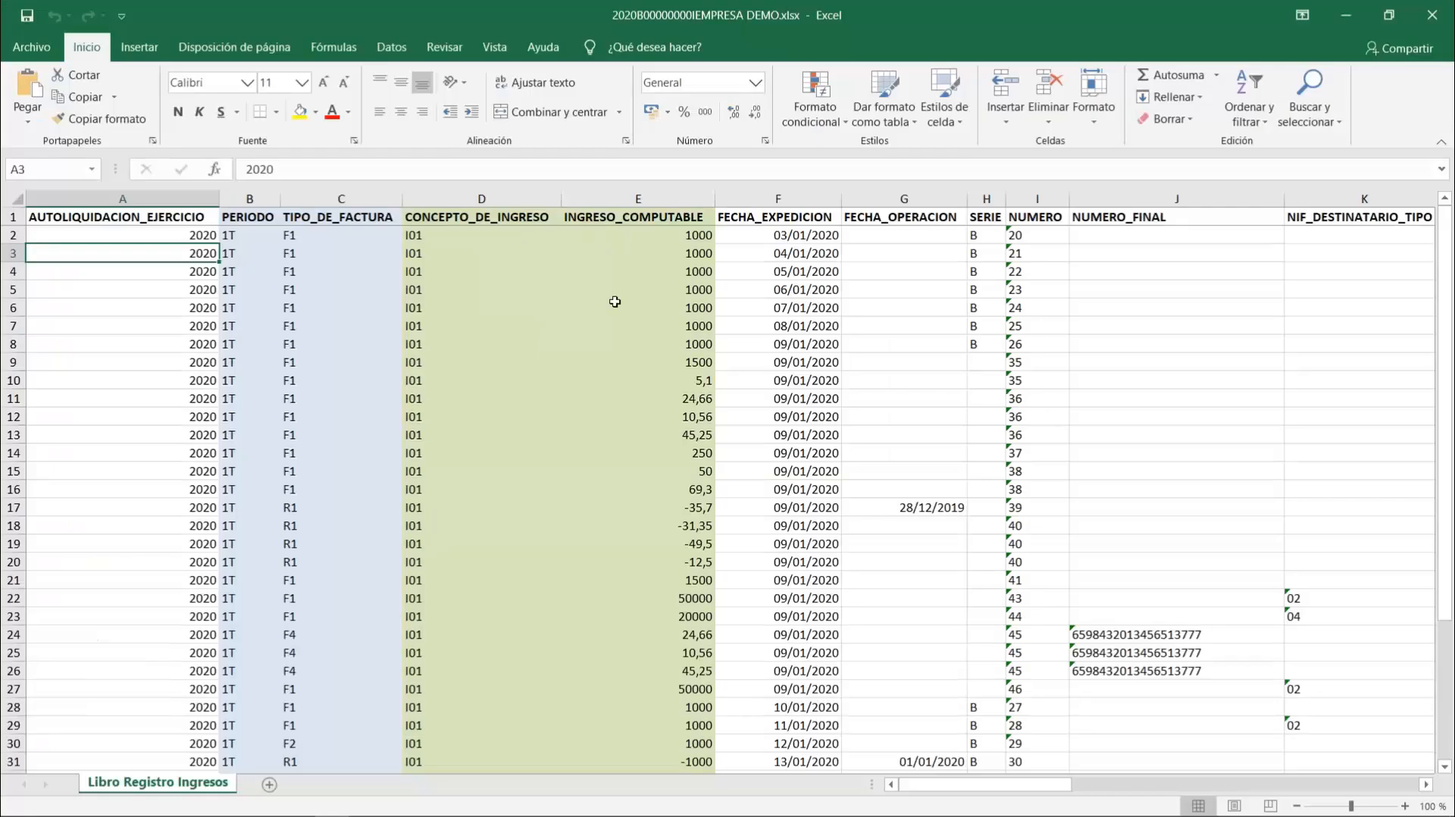
- Examine the TIPO_DE_FACTURA, CONCEPTO_DE_INGRESO and INGRESO_COMPUTABLE columns of the income register
click(334, 220)
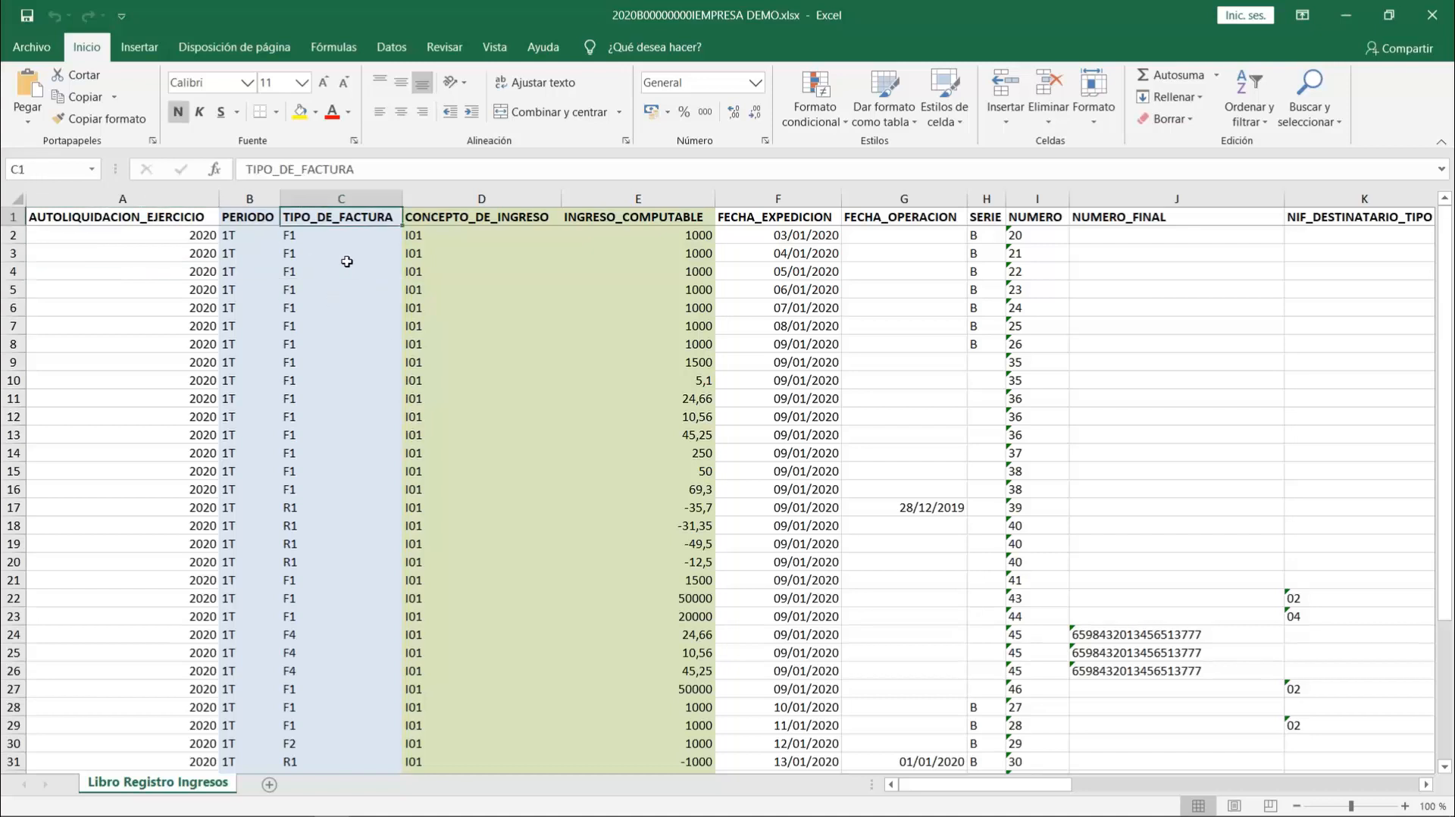
click(460, 235)
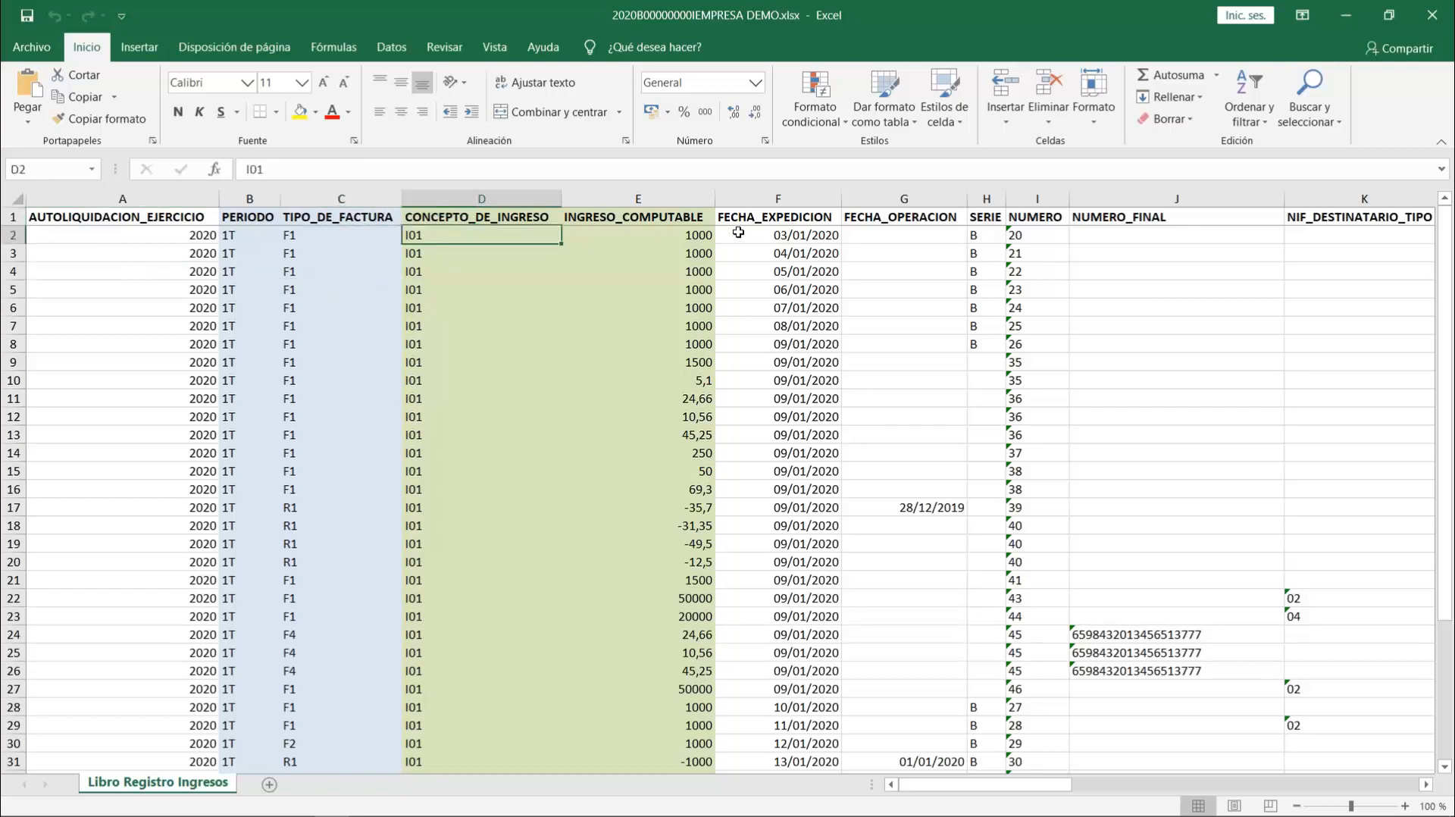
click(686, 241)
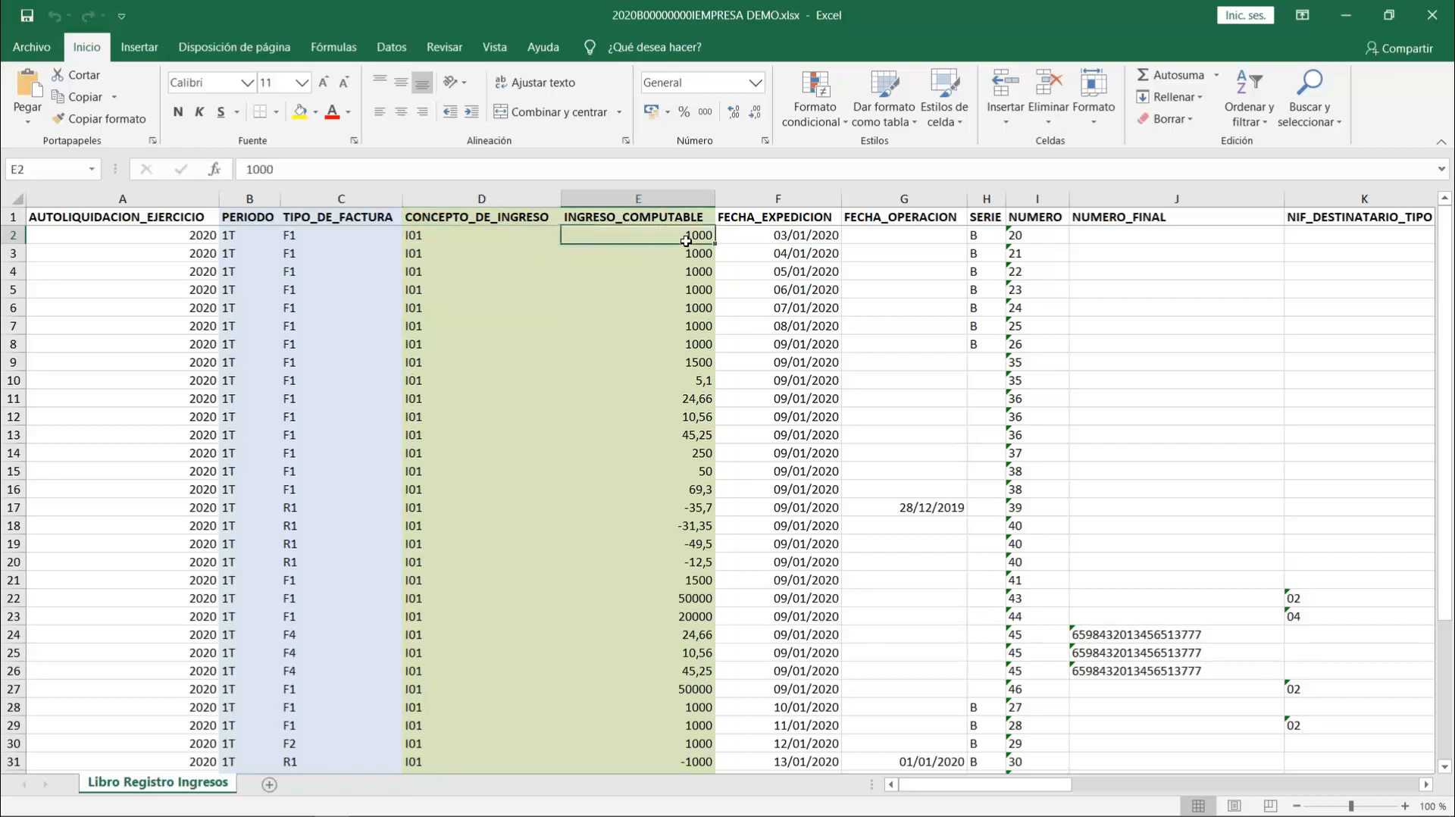
click(434, 238)
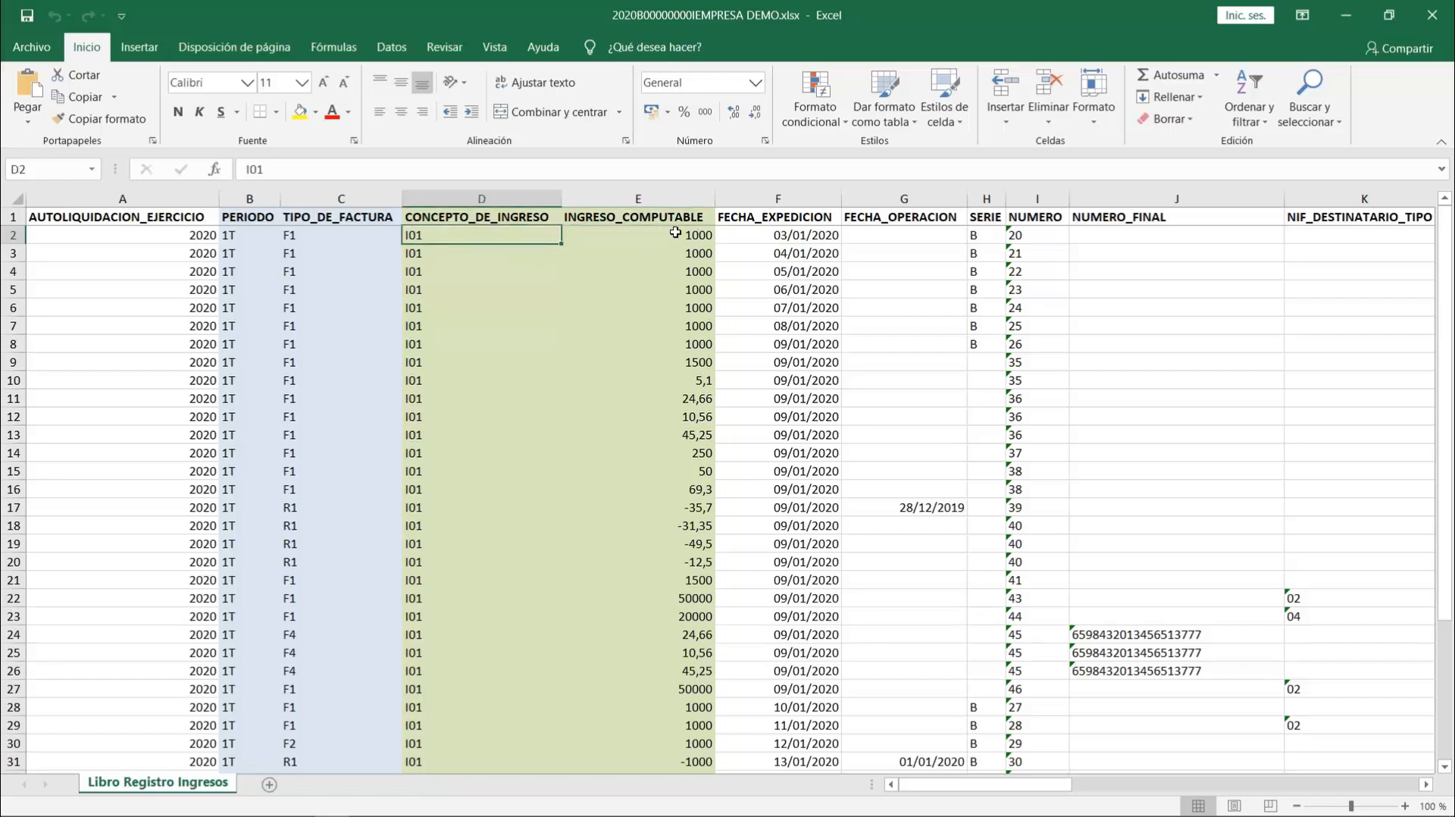
click(661, 199)
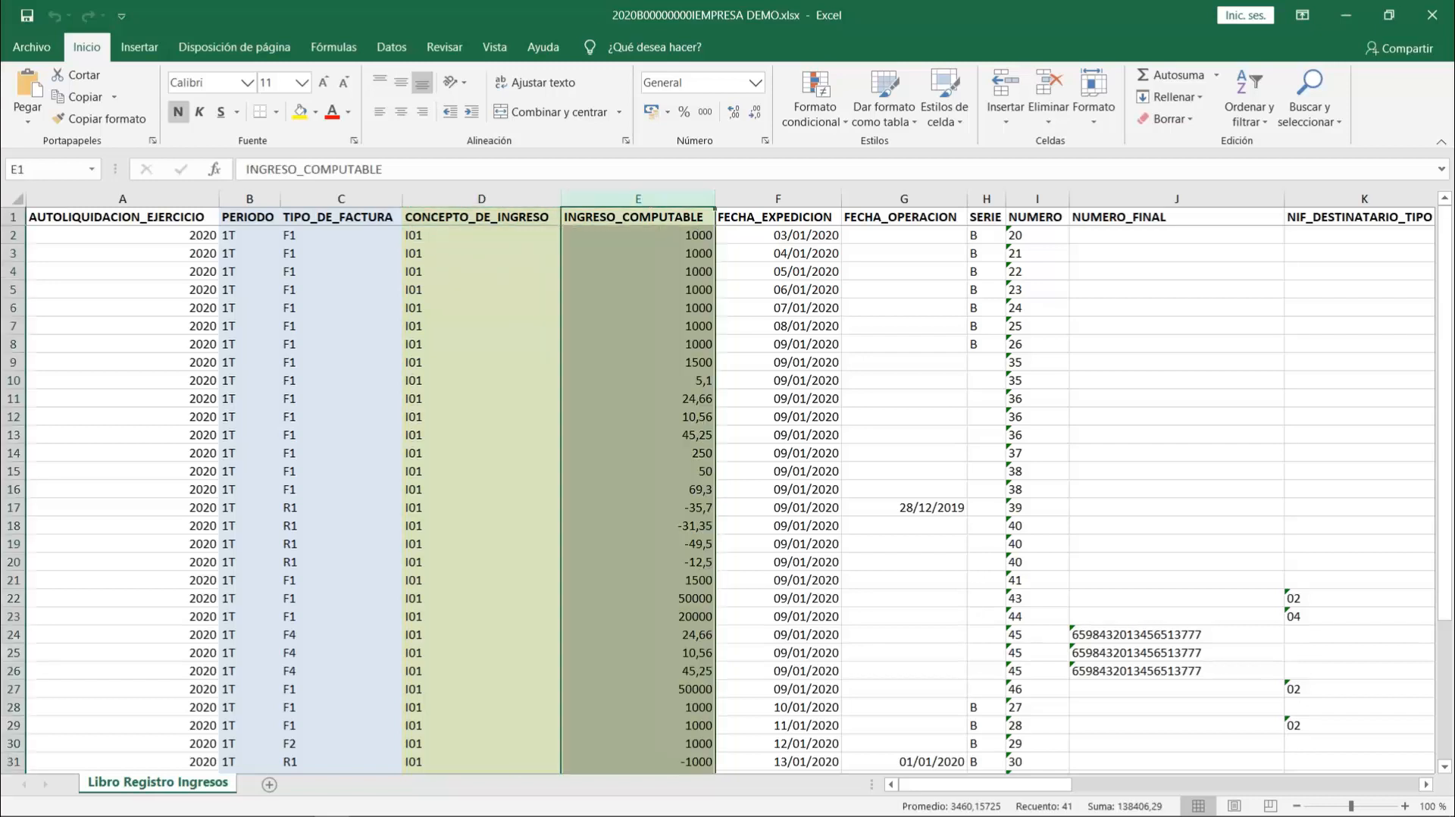
click(473, 199)
click(424, 272)
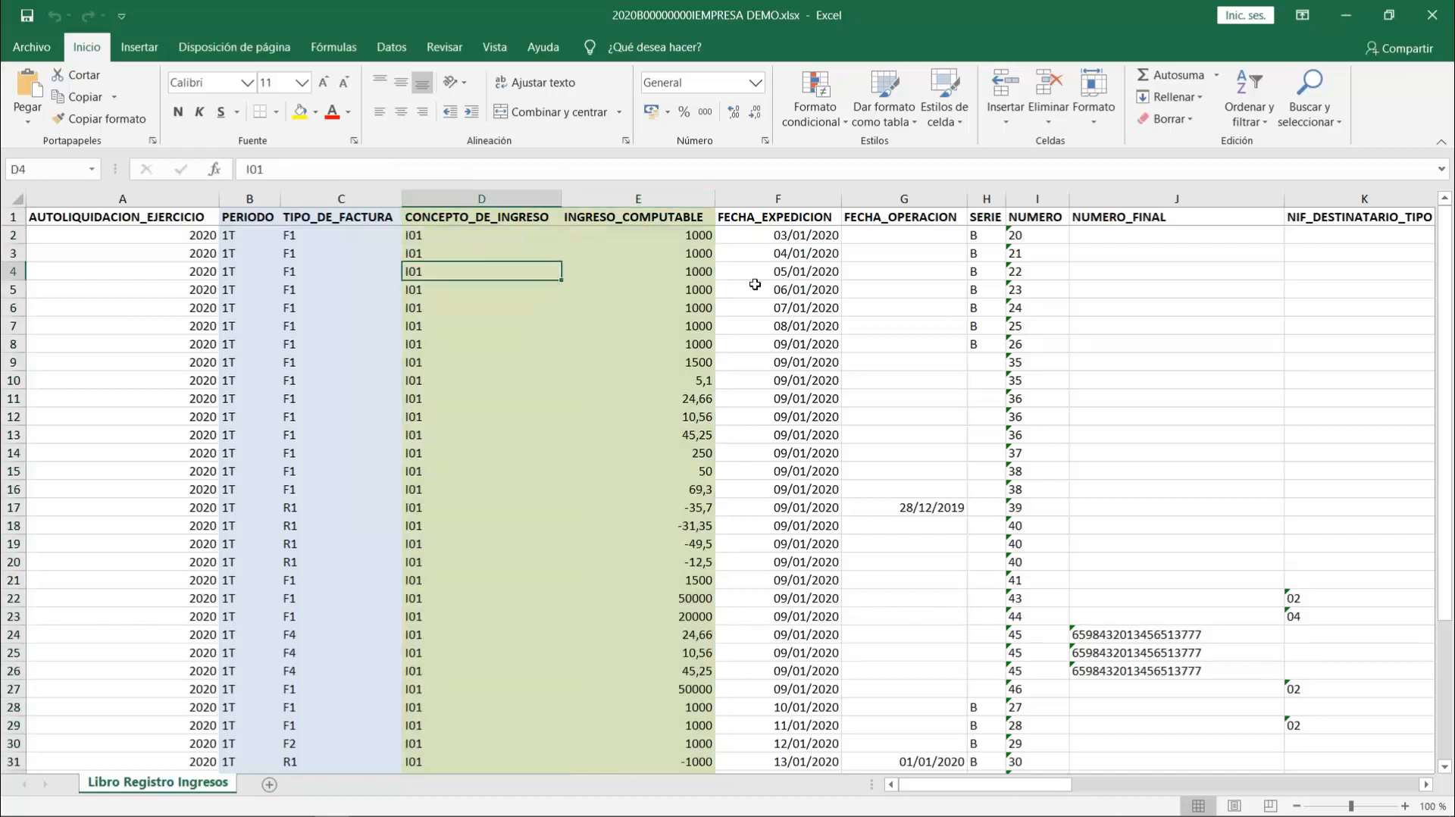
click(684, 307)
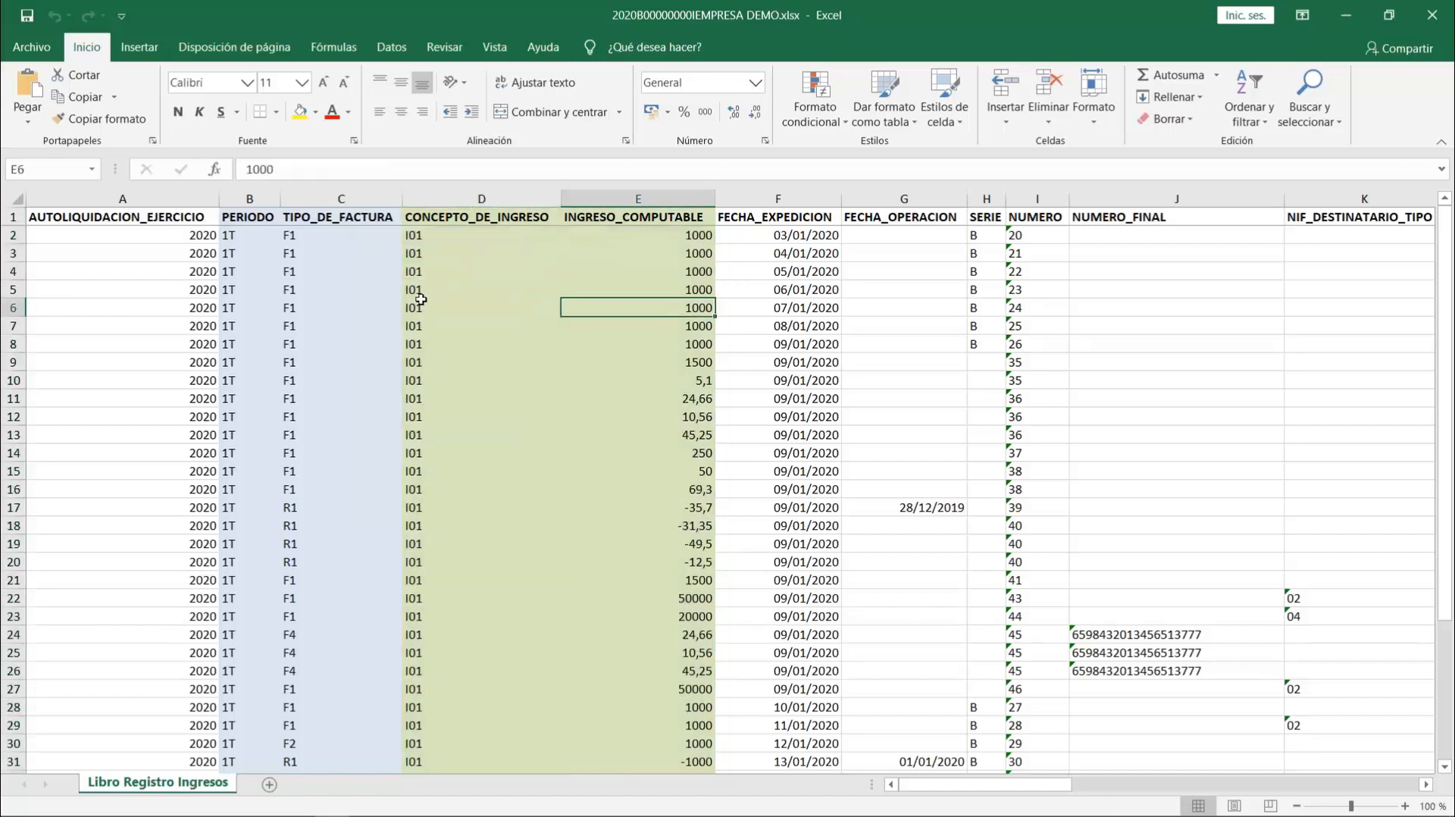
- Review the income register's remaining columns from FECHA_EXPEDICION to IMPORTE_RETENIDO_DEL_IRPF, checking the IRPF withholding rate in row 9
key(Right)
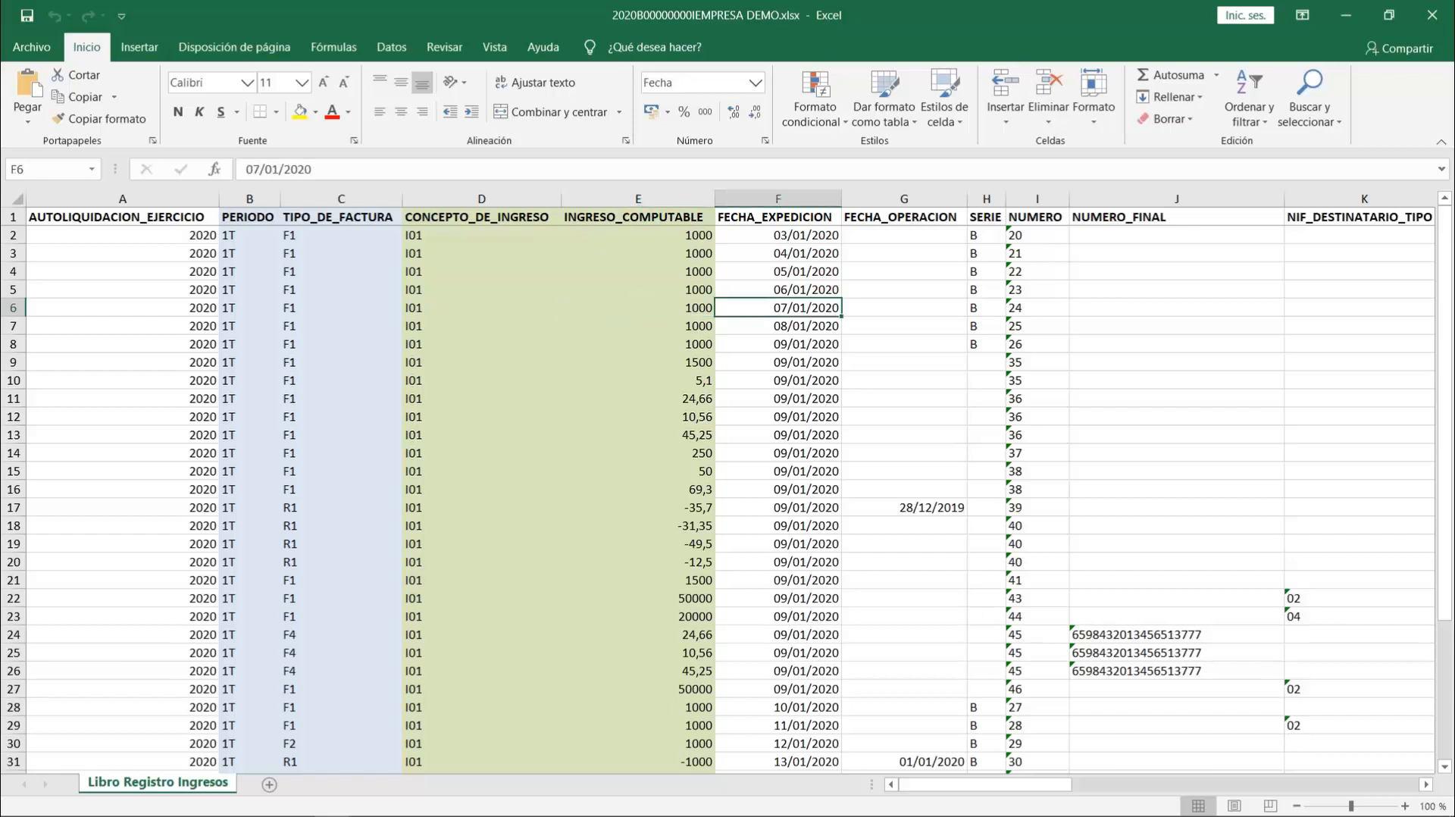
key(Right)
key(Right)
key(Right)
key(Right)
key(Right)
key(Right)
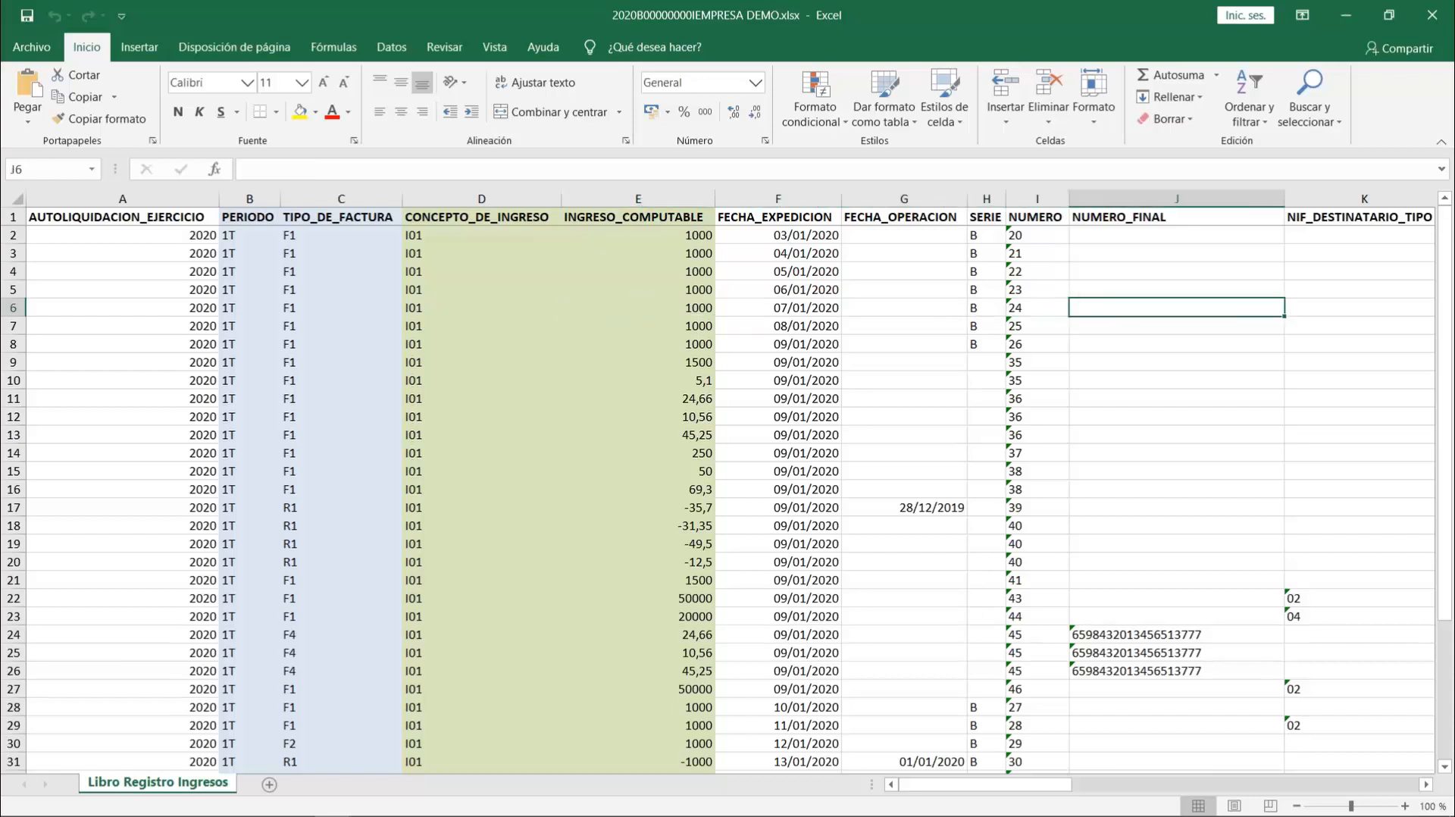
key(Right)
key(Right)
key(Right)
key(Right)
key(Right)
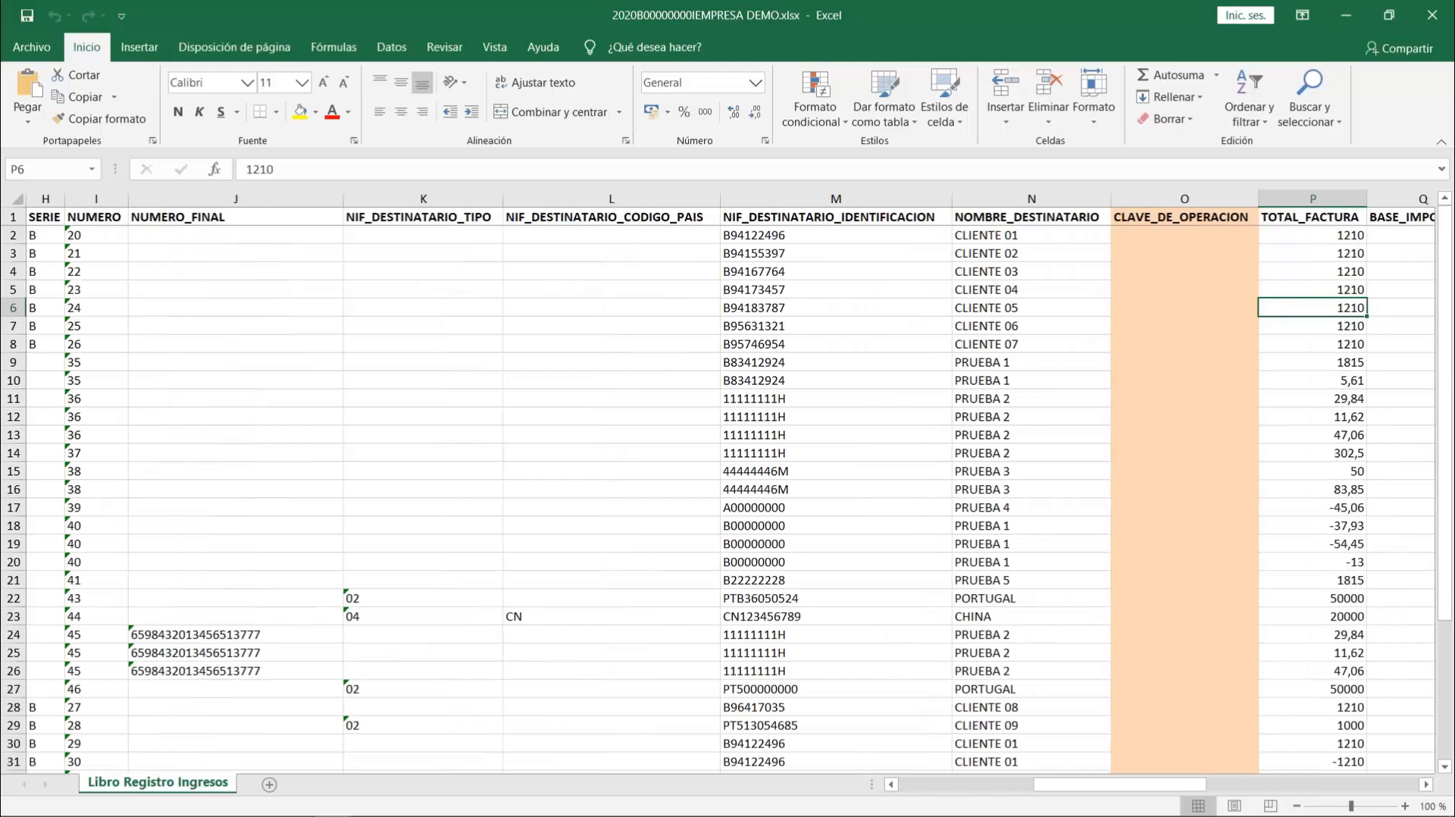
key(Right)
key(Right)
key(Right)
key(Right)
key(Right)
key(Right)
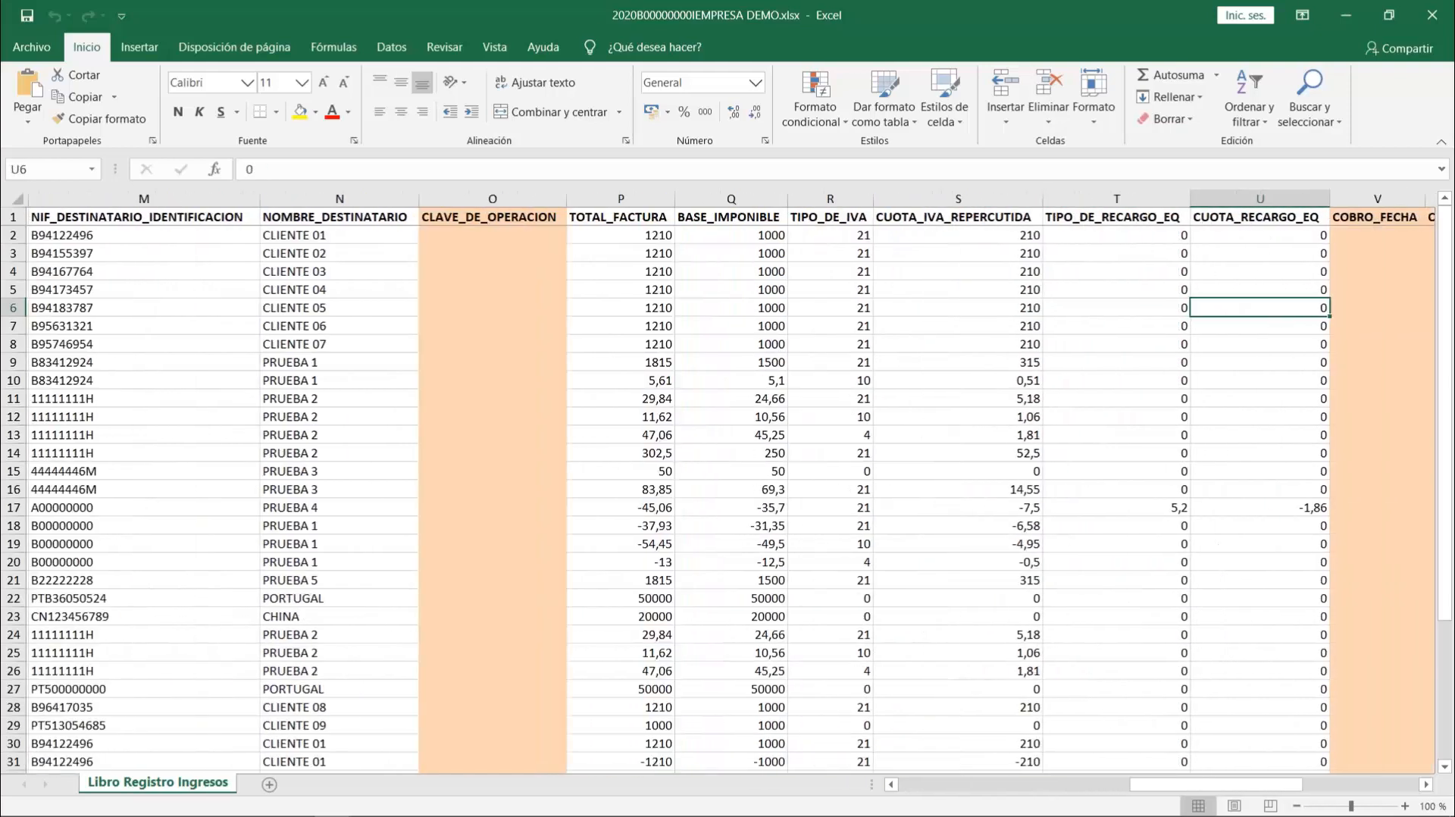
key(Right)
key(Right)
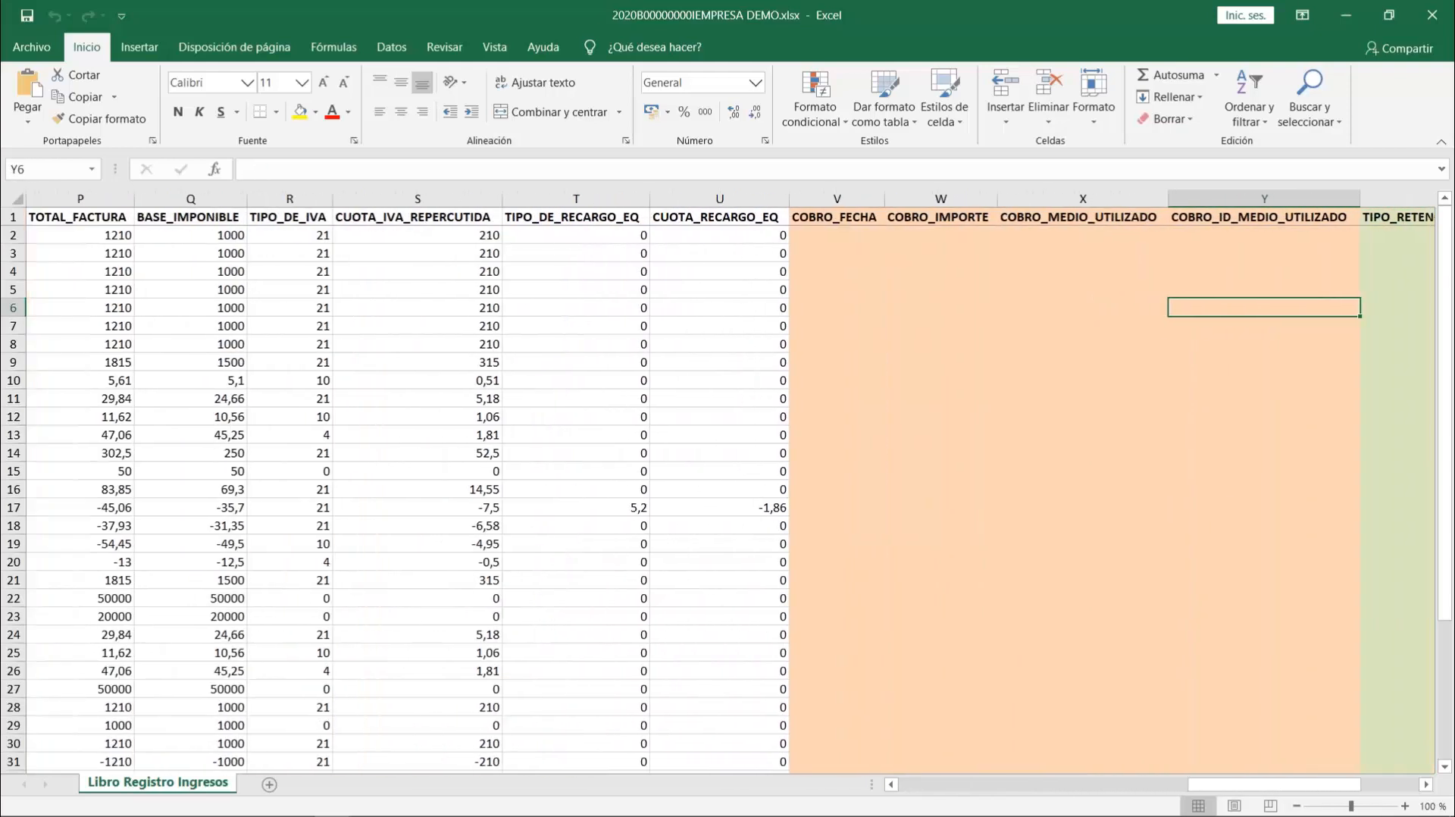
key(Right)
key(Right)
key(Right)
key(Right)
key(Right)
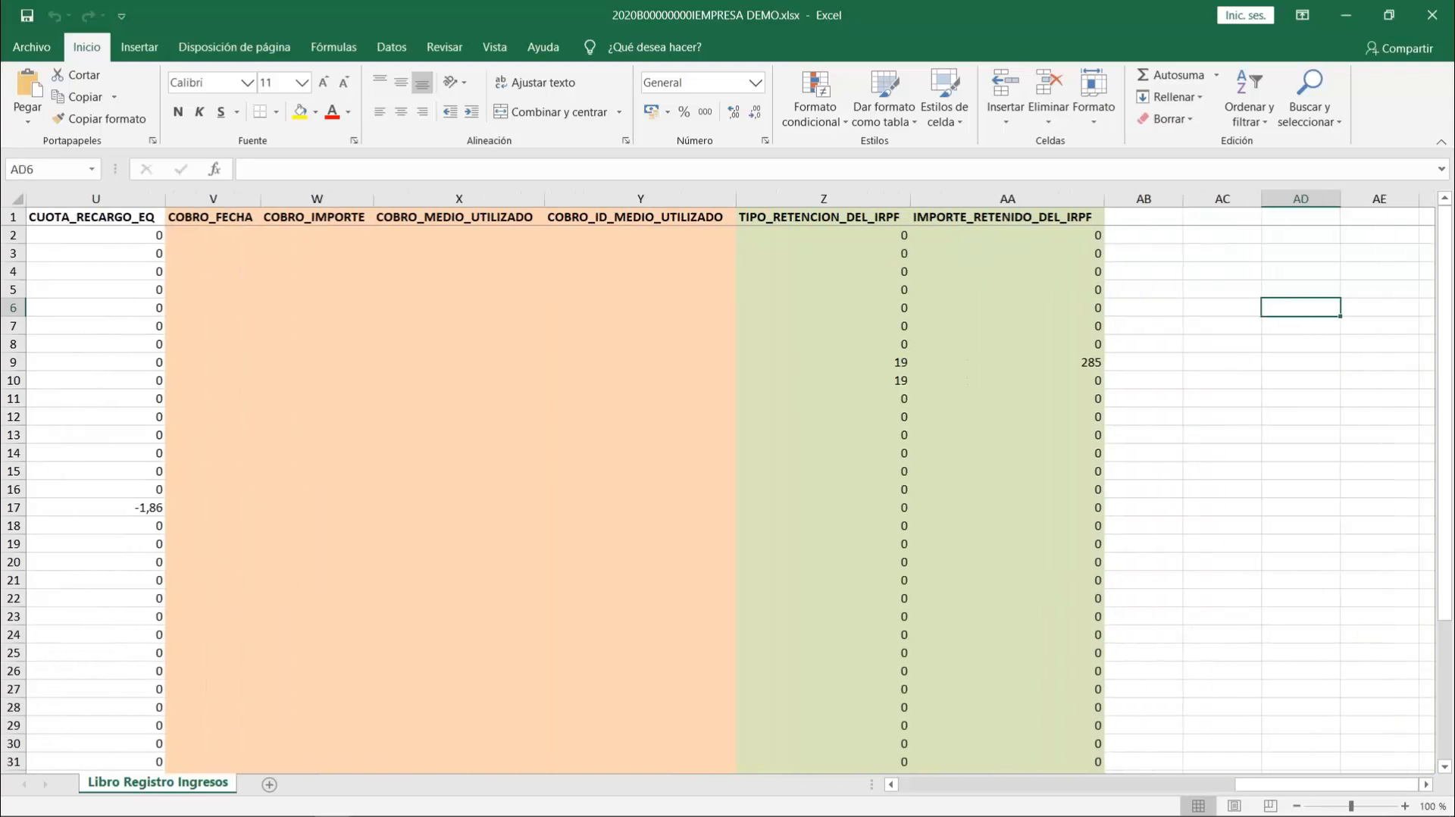
key(Right)
key(Right)
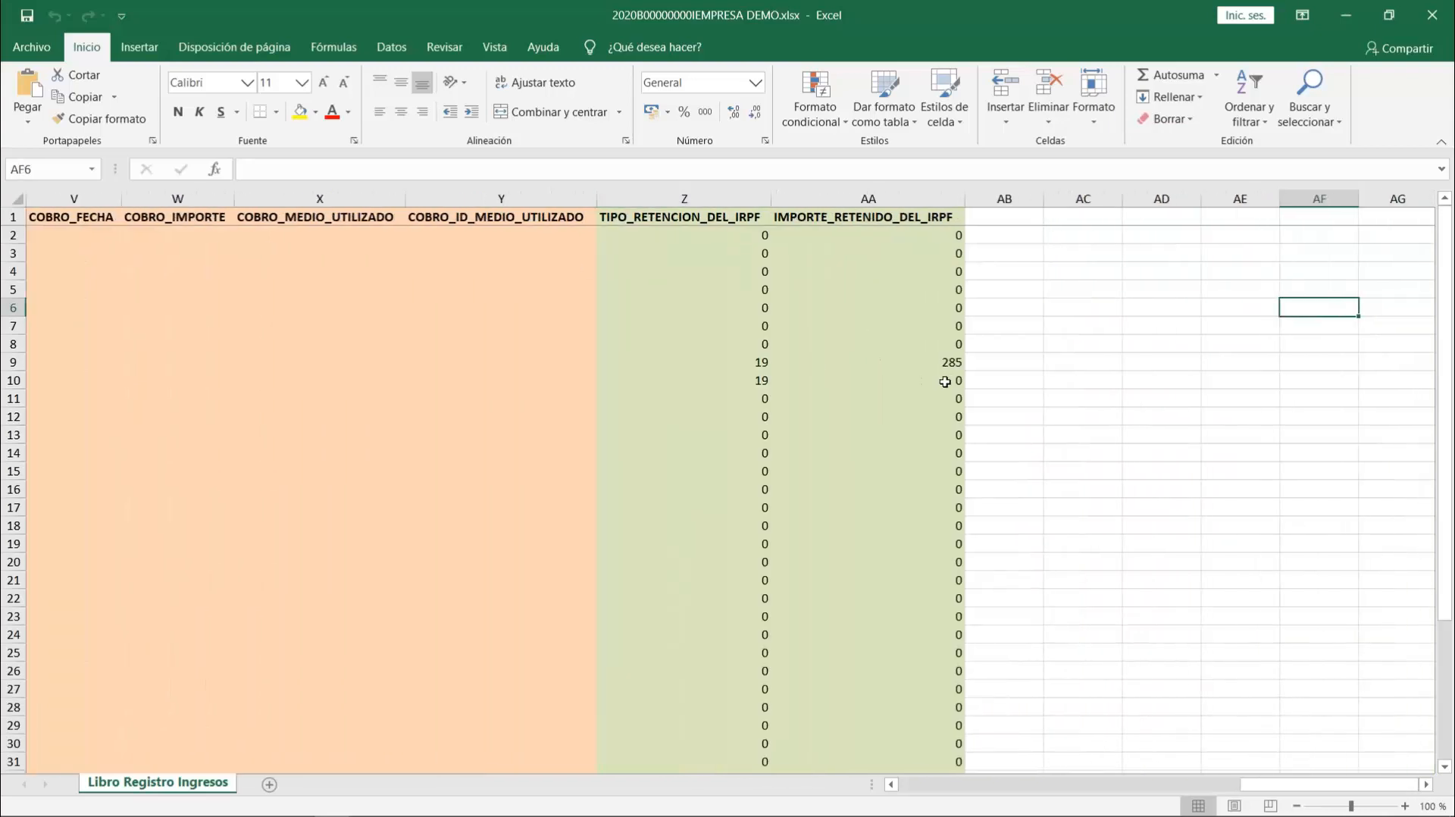
click(758, 361)
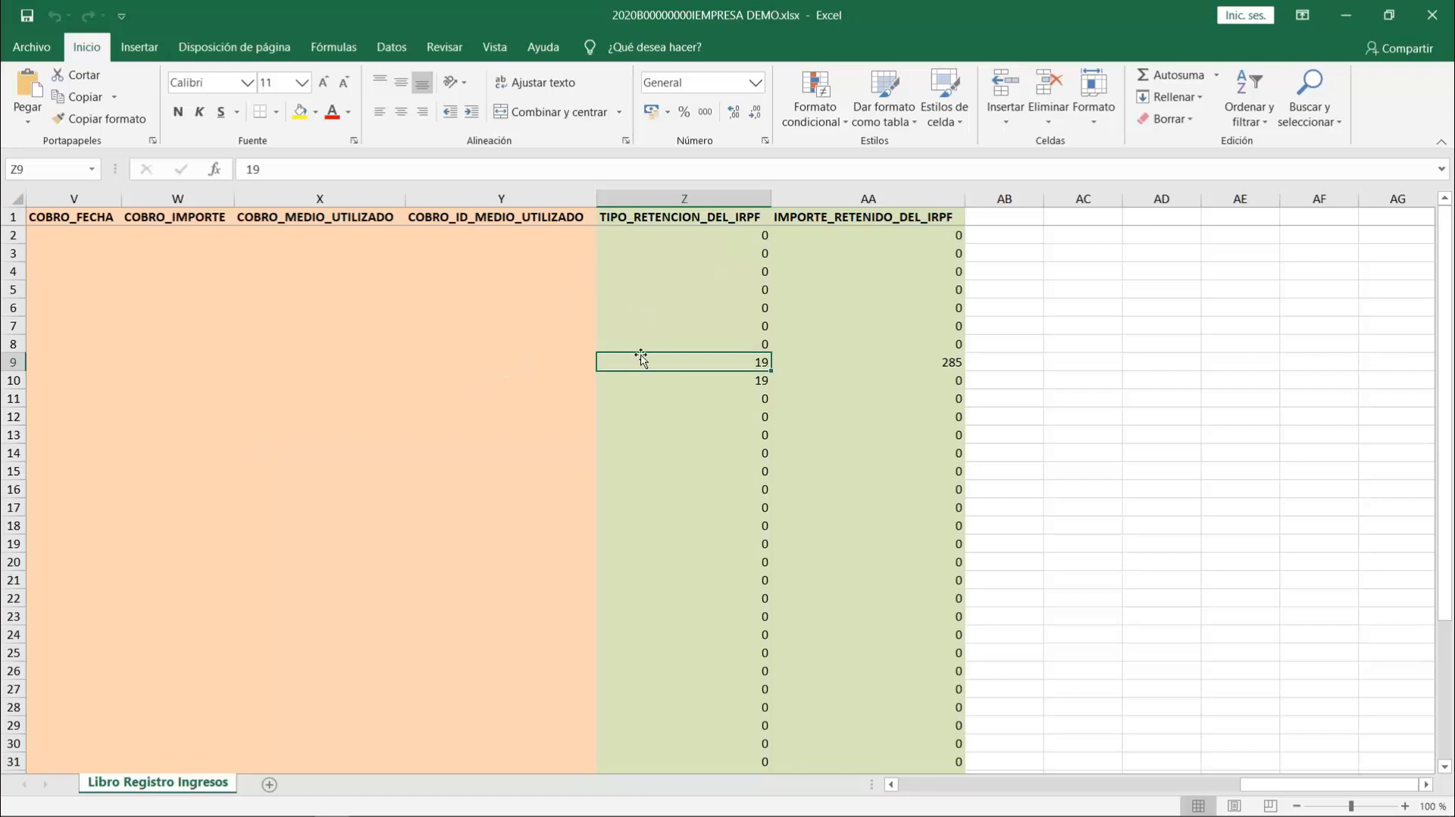
- Return to the first column of the income register and close the workbook
key(Left)
key(Left)
key(Left)
key(Left)
key(Left)
key(Left)
key(Left)
key(Left)
key(Left)
key(Left)
key(Left)
key(Left)
key(Left)
key(Left)
key(Left)
key(Left)
key(Left)
key(Left)
key(Left)
key(Left)
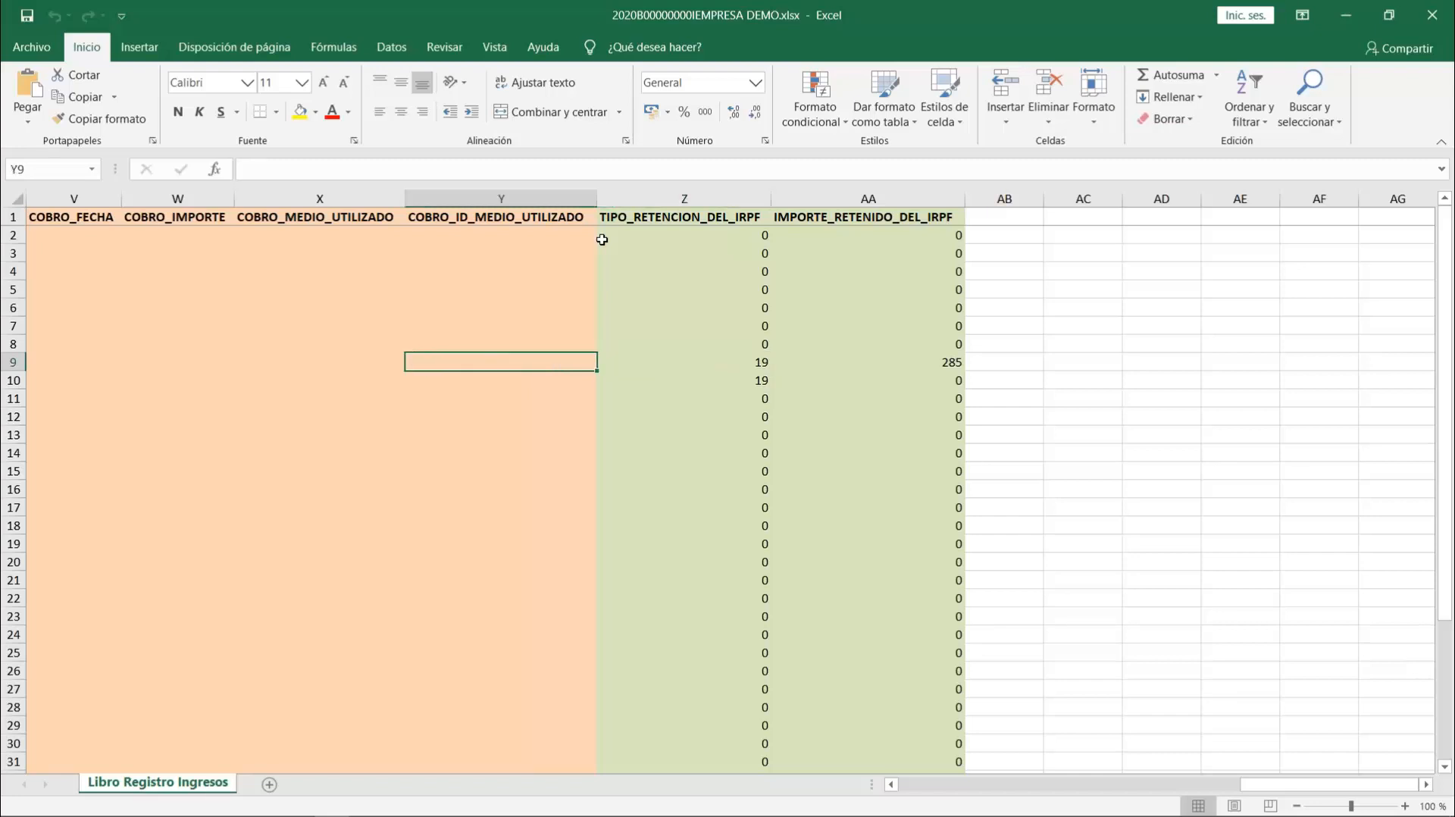
key(Left)
key(Left)
key(Left)
key(Left)
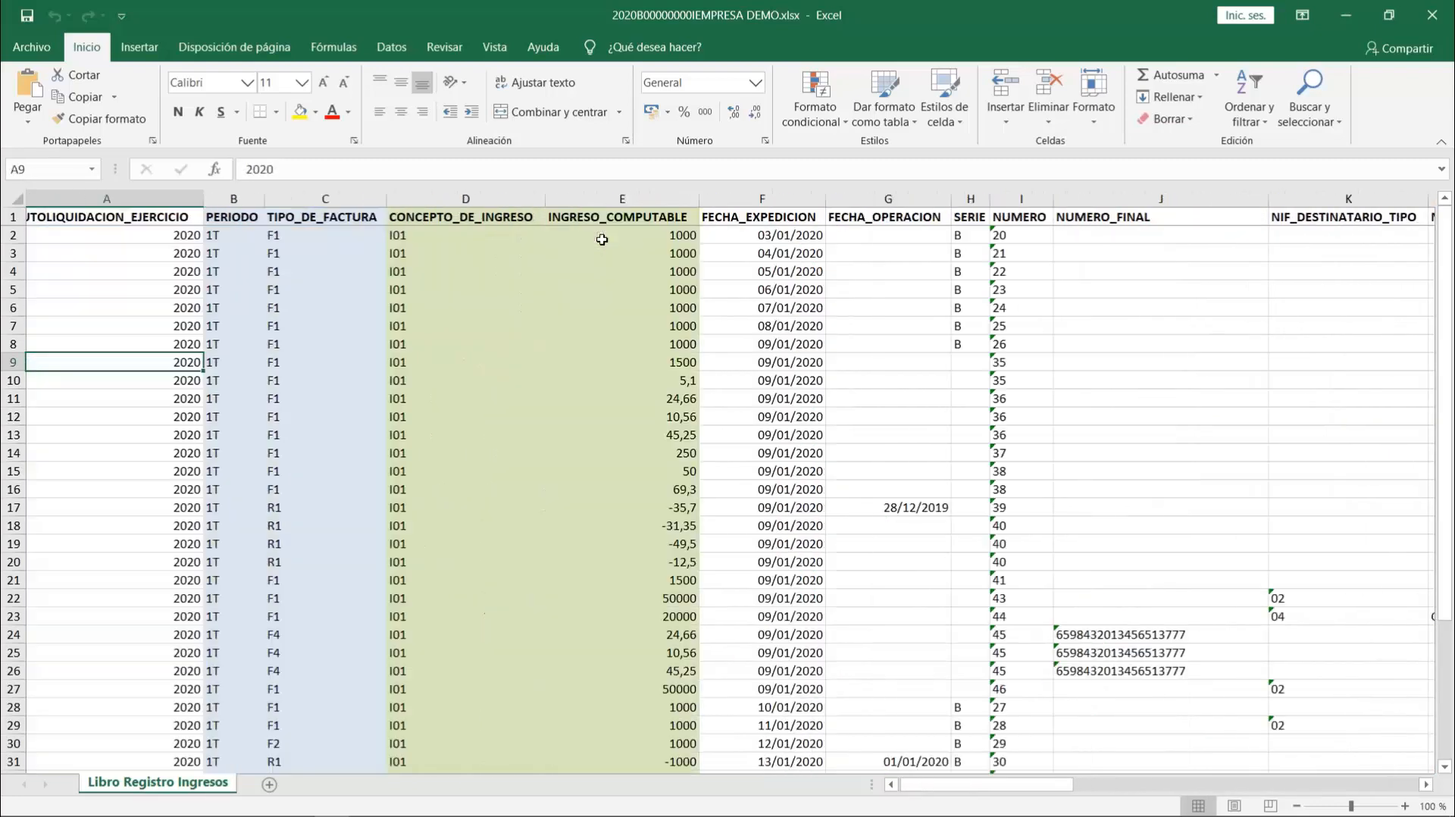
click(1433, 17)
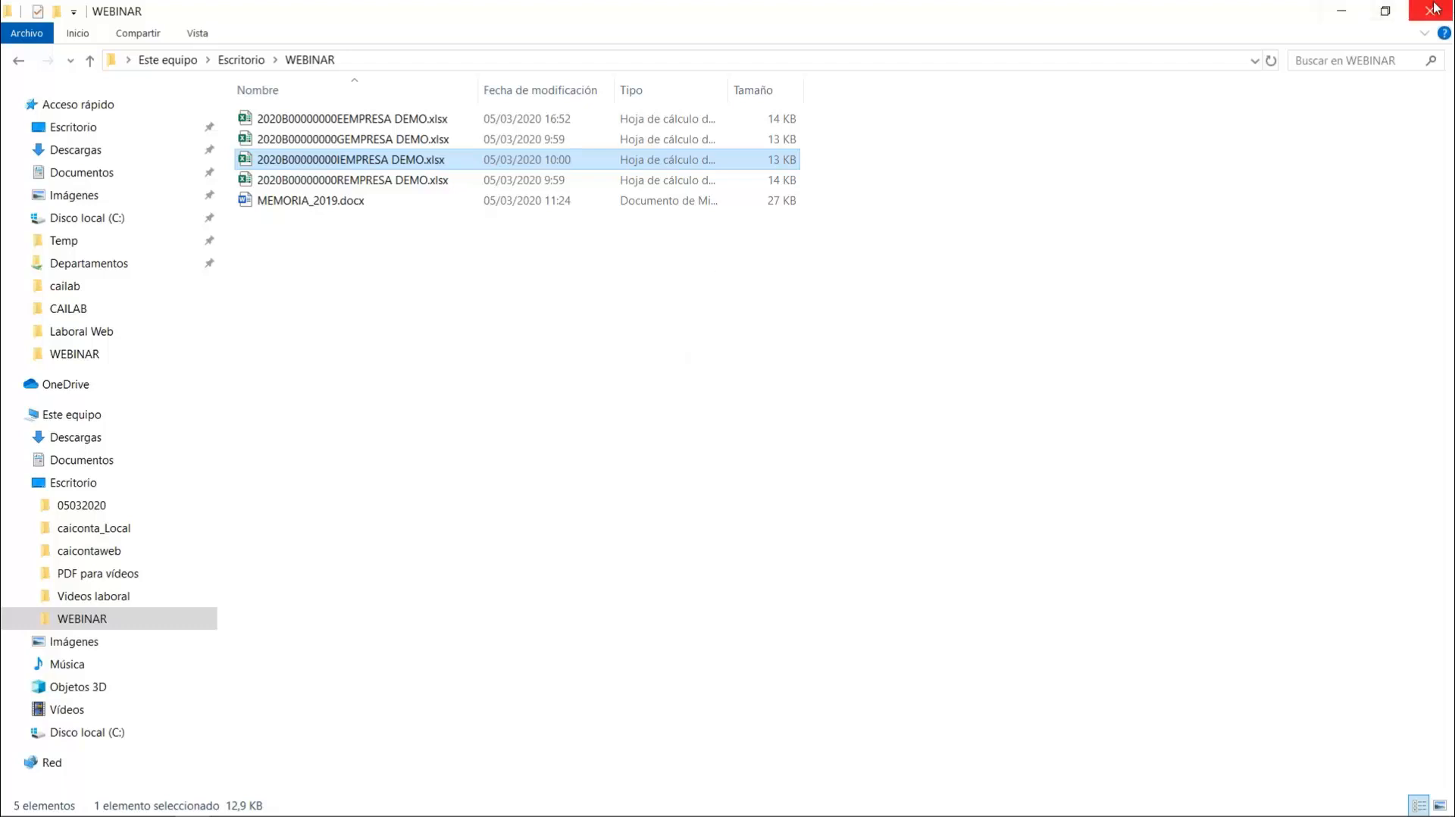
- Switch back to the caiconta web application and close the Deudores window
click(1340, 9)
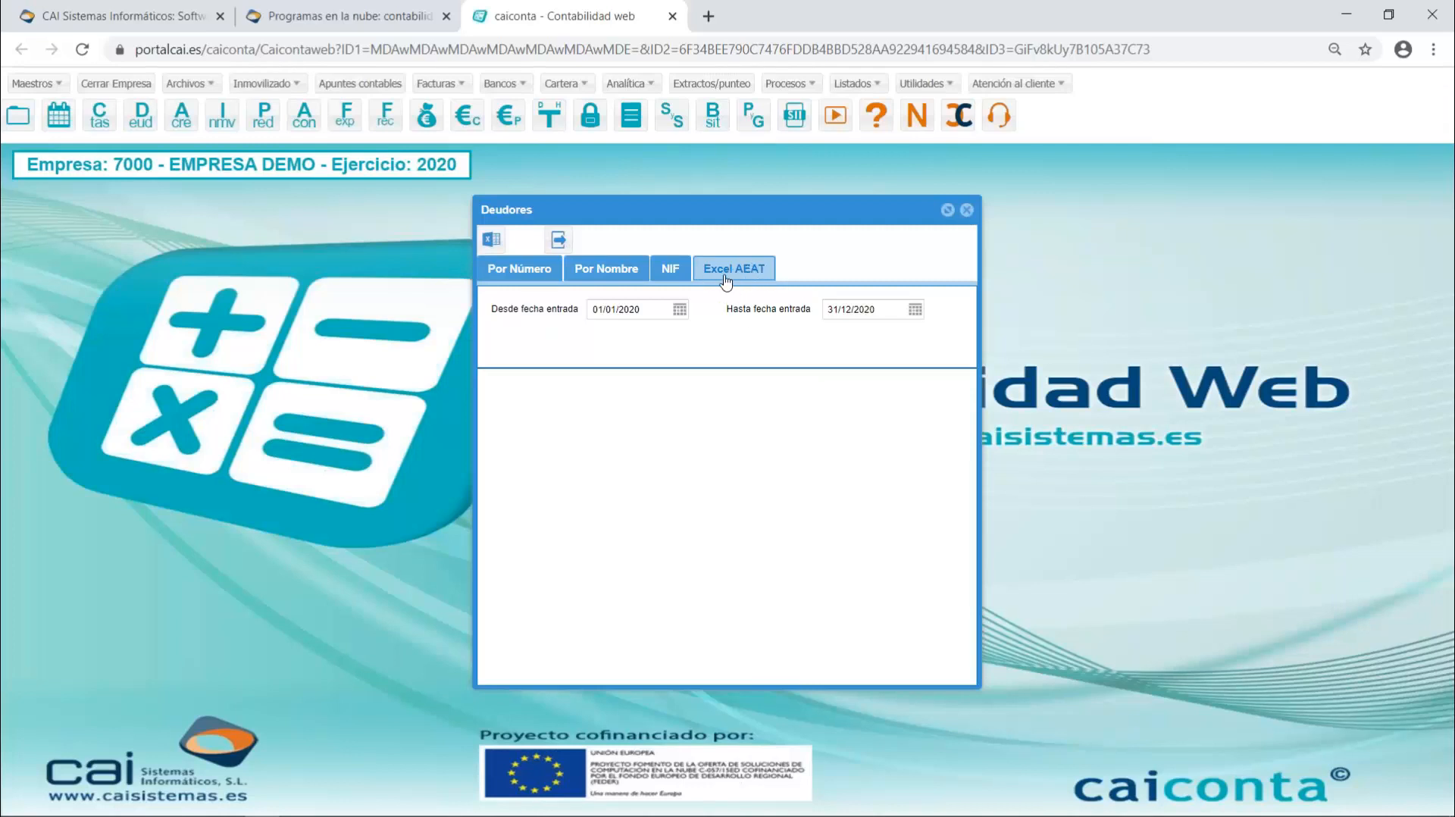
click(967, 211)
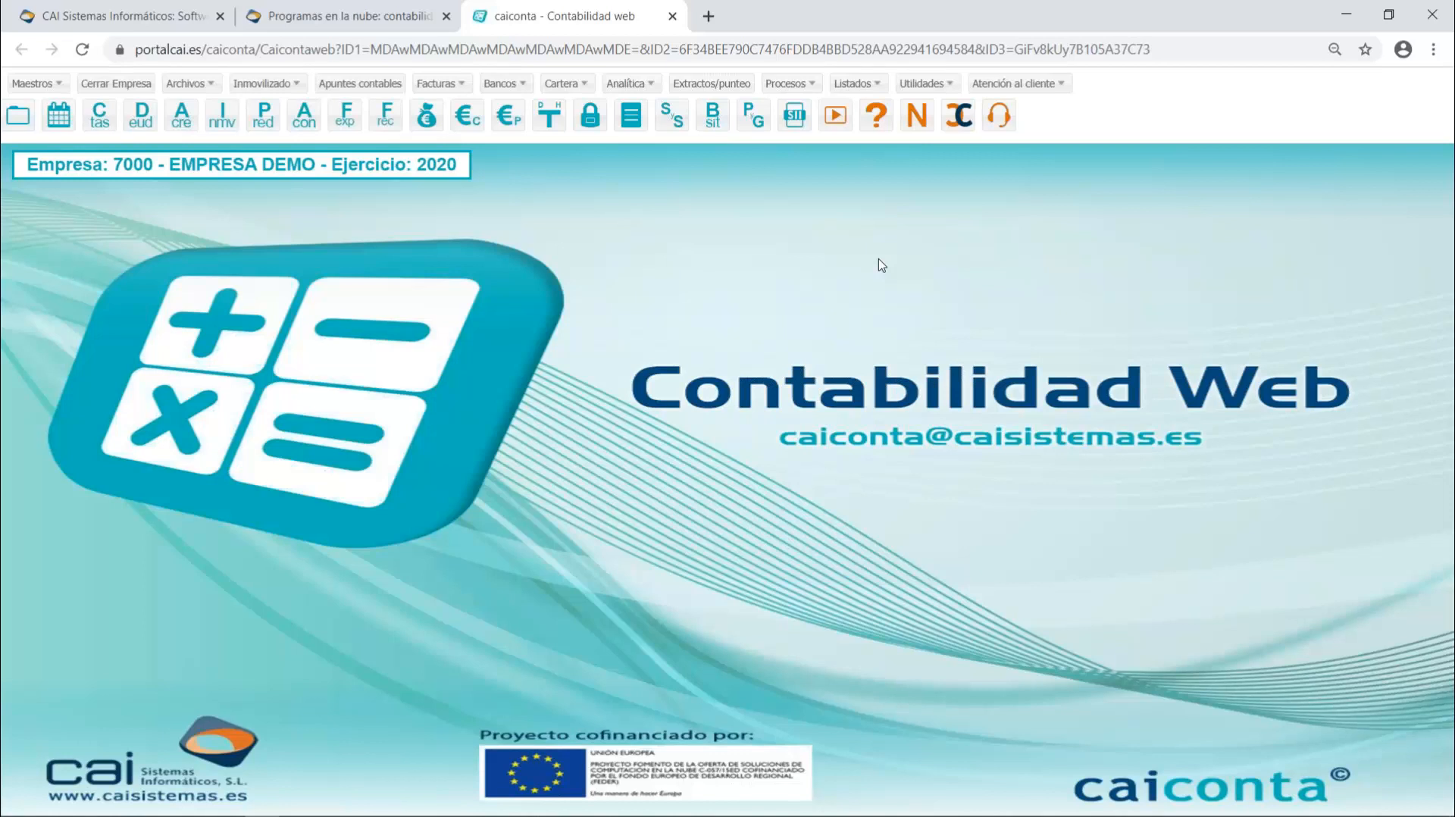
- Look at the Listado liquidación del I.V.A. window, then open the Facturas Expedidas window
click(864, 90)
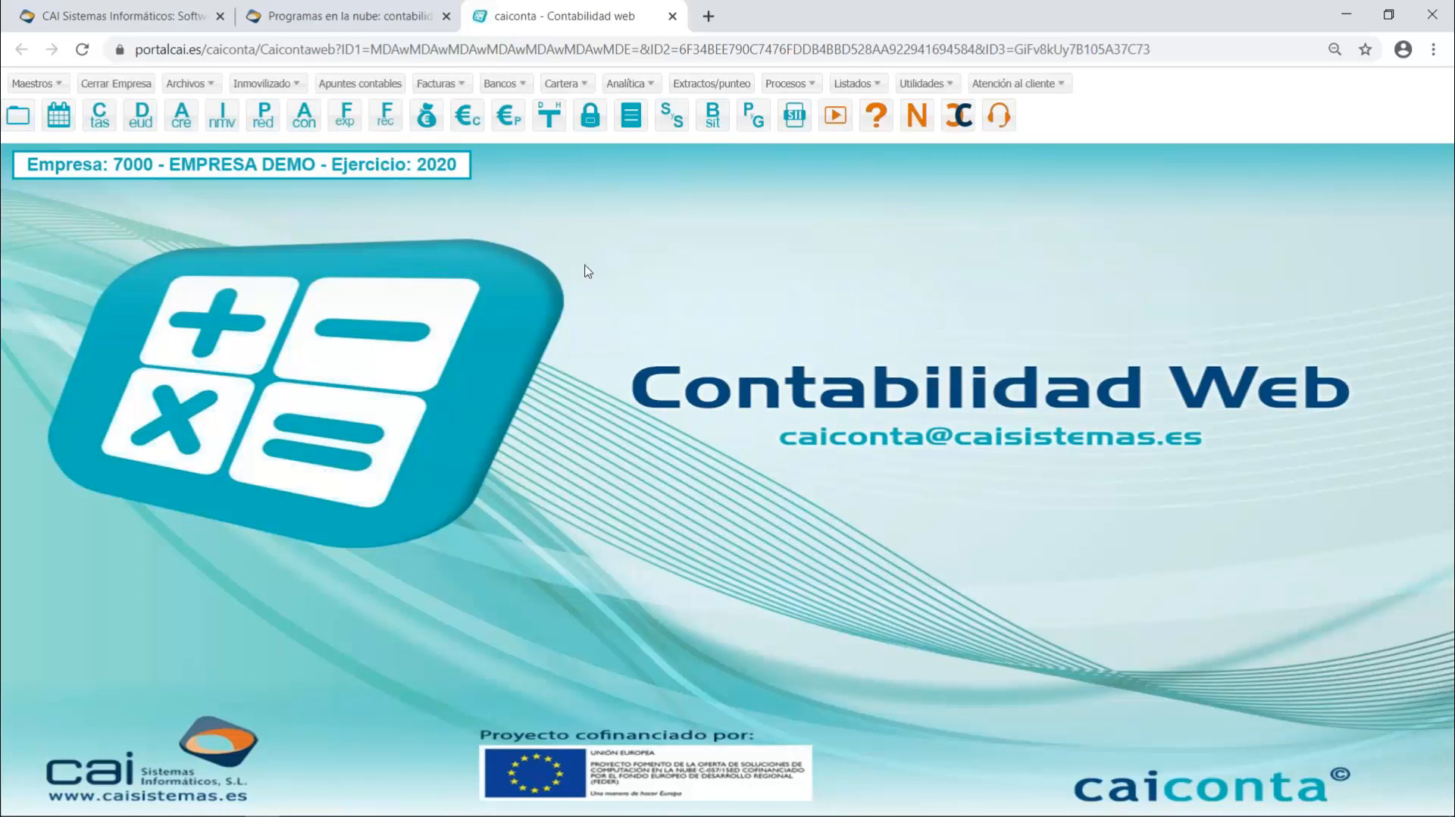
click(425, 85)
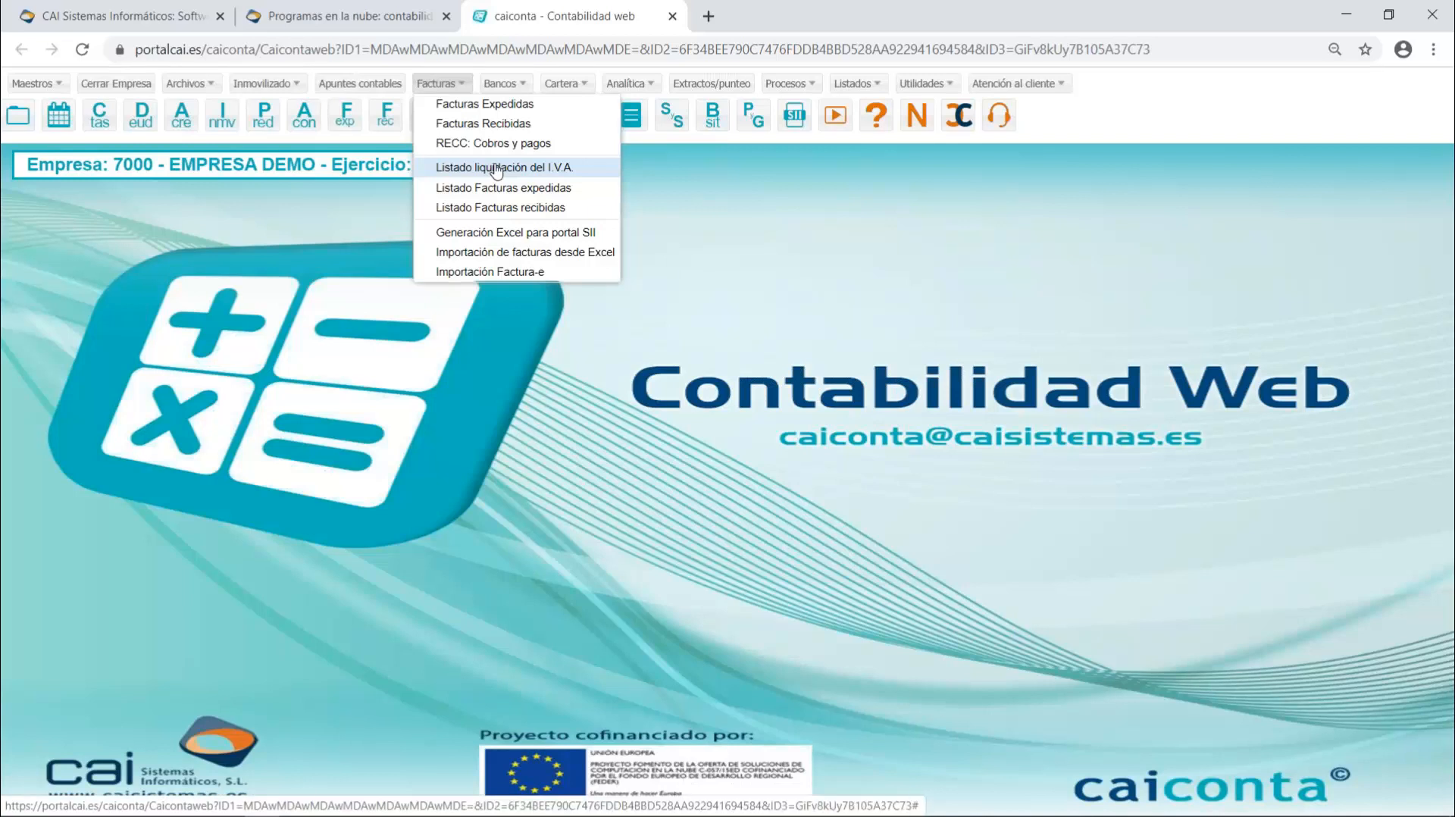
click(496, 168)
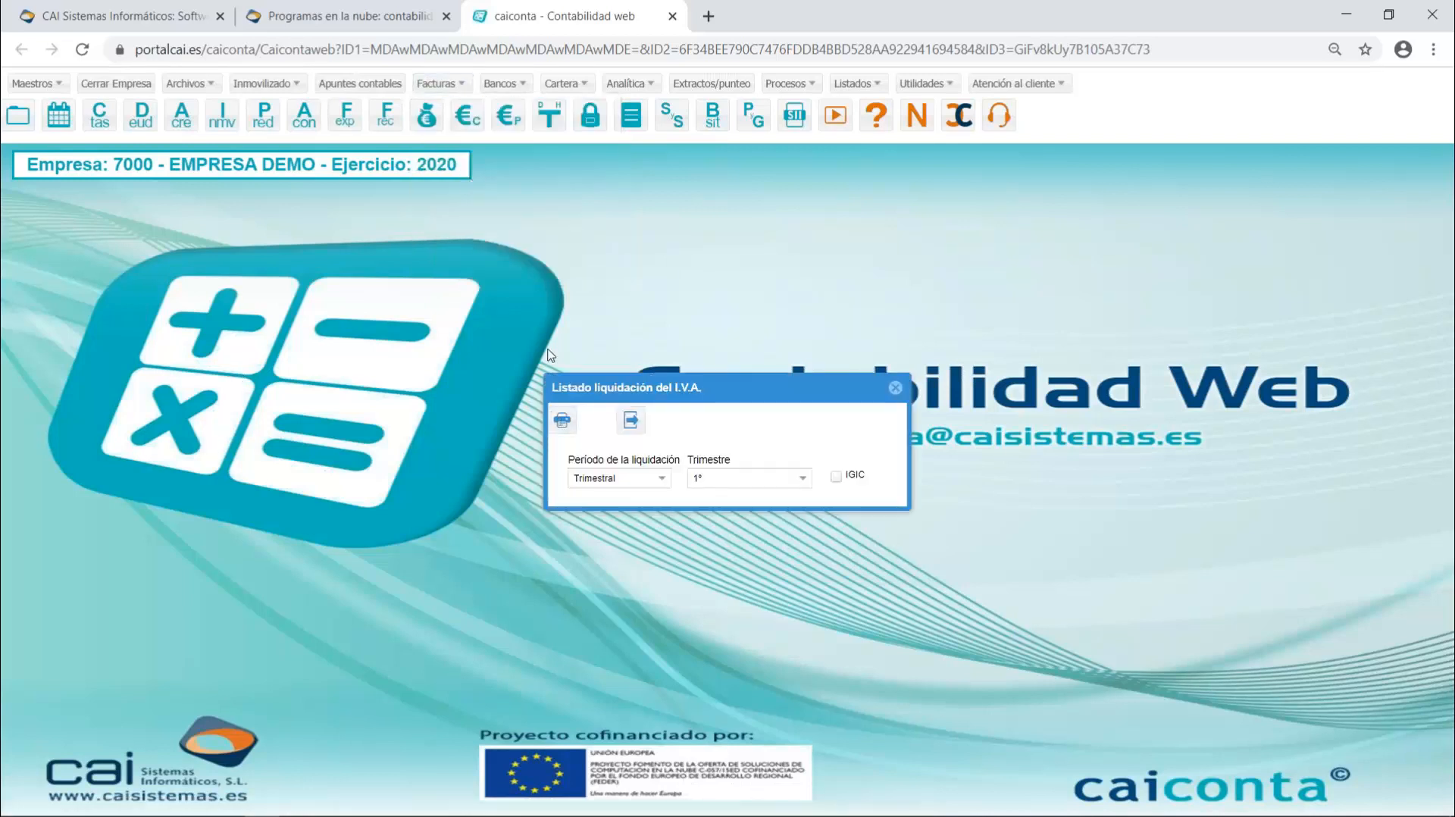
click(345, 114)
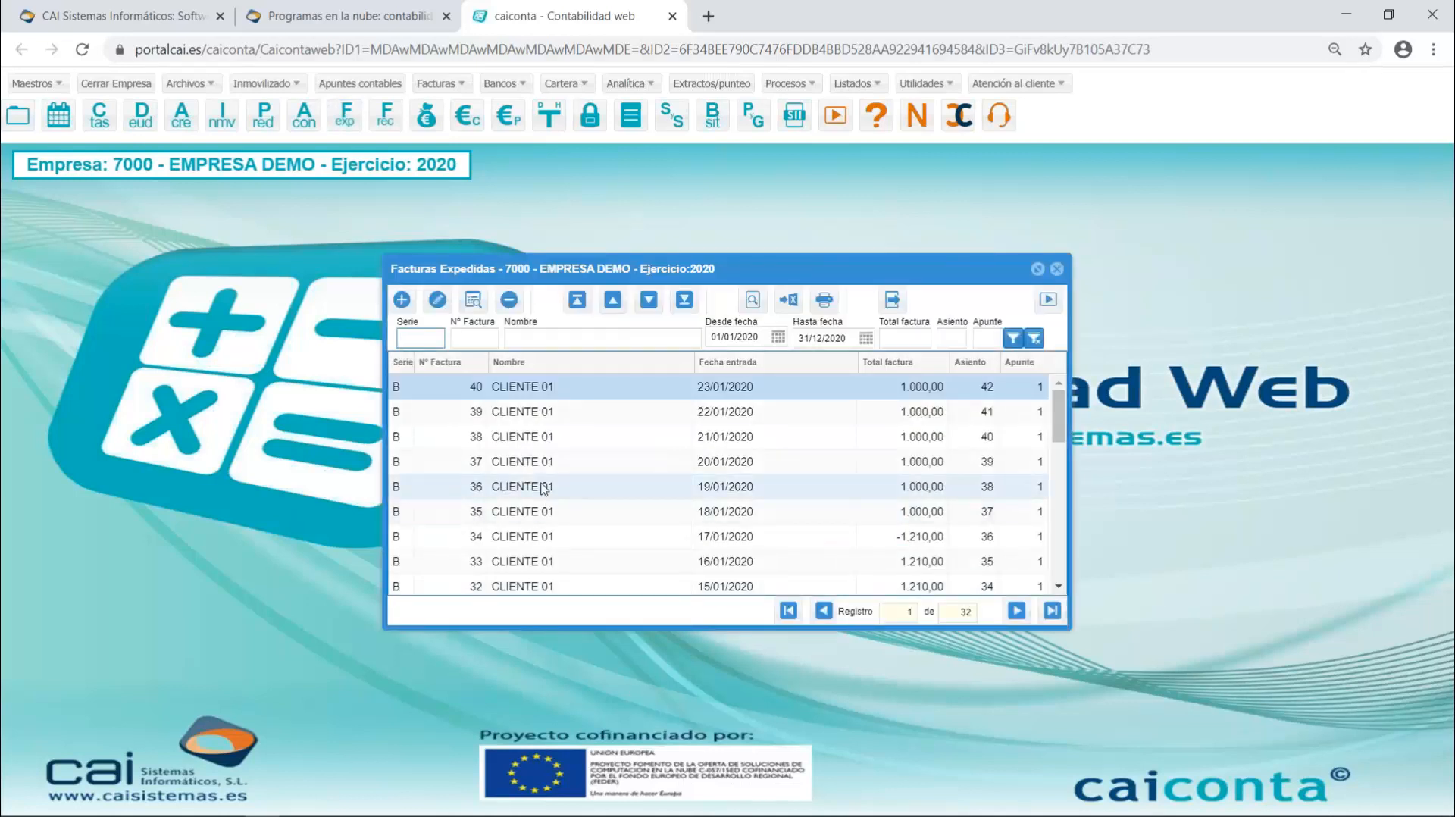
- Open the issued invoice dated 16/01/2020, try the type "4 - Factura emitida en sustitución de facturas simplificadas facturadas y declaradas", and abandon the changes
click(544, 571)
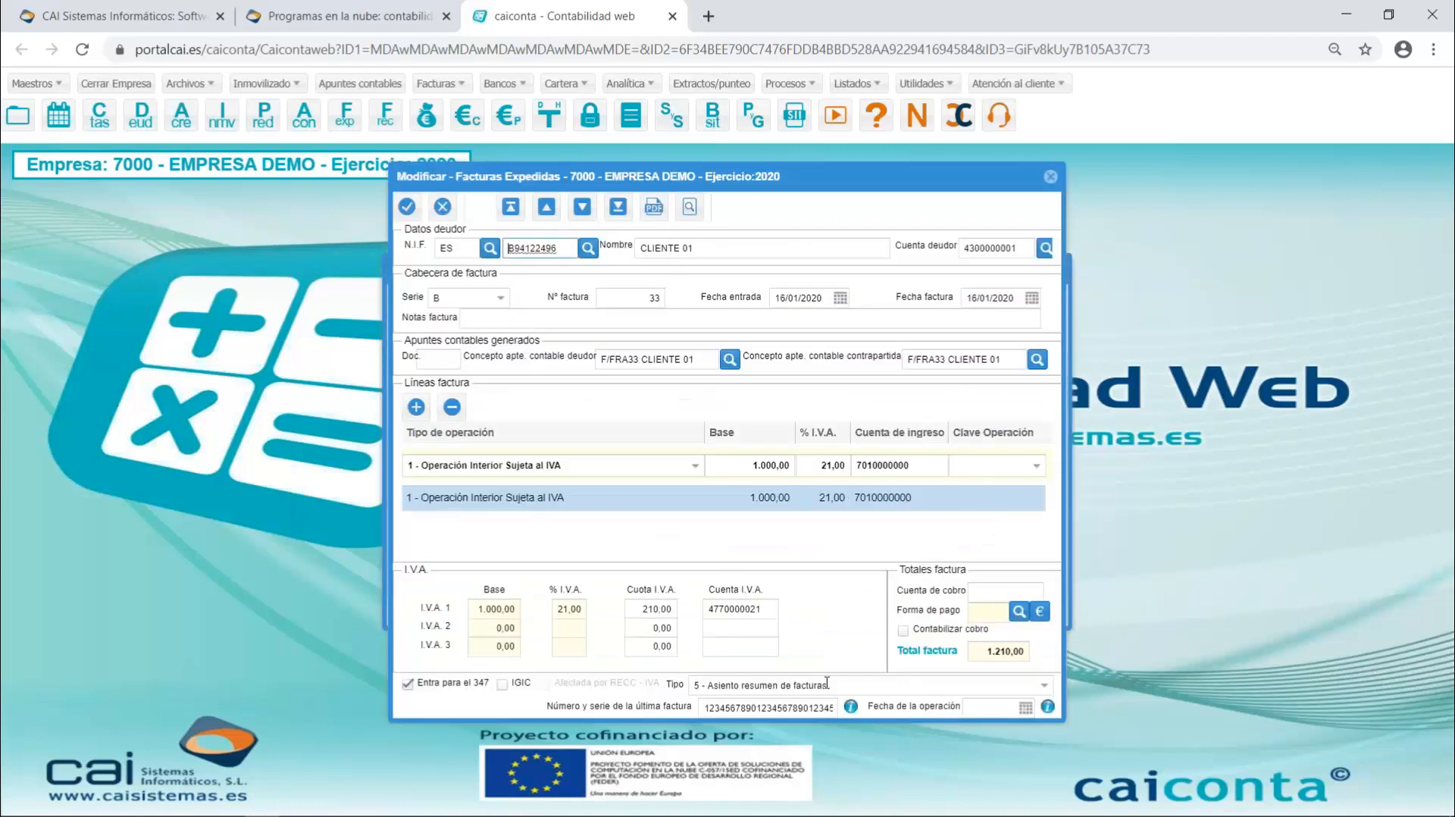
click(1047, 691)
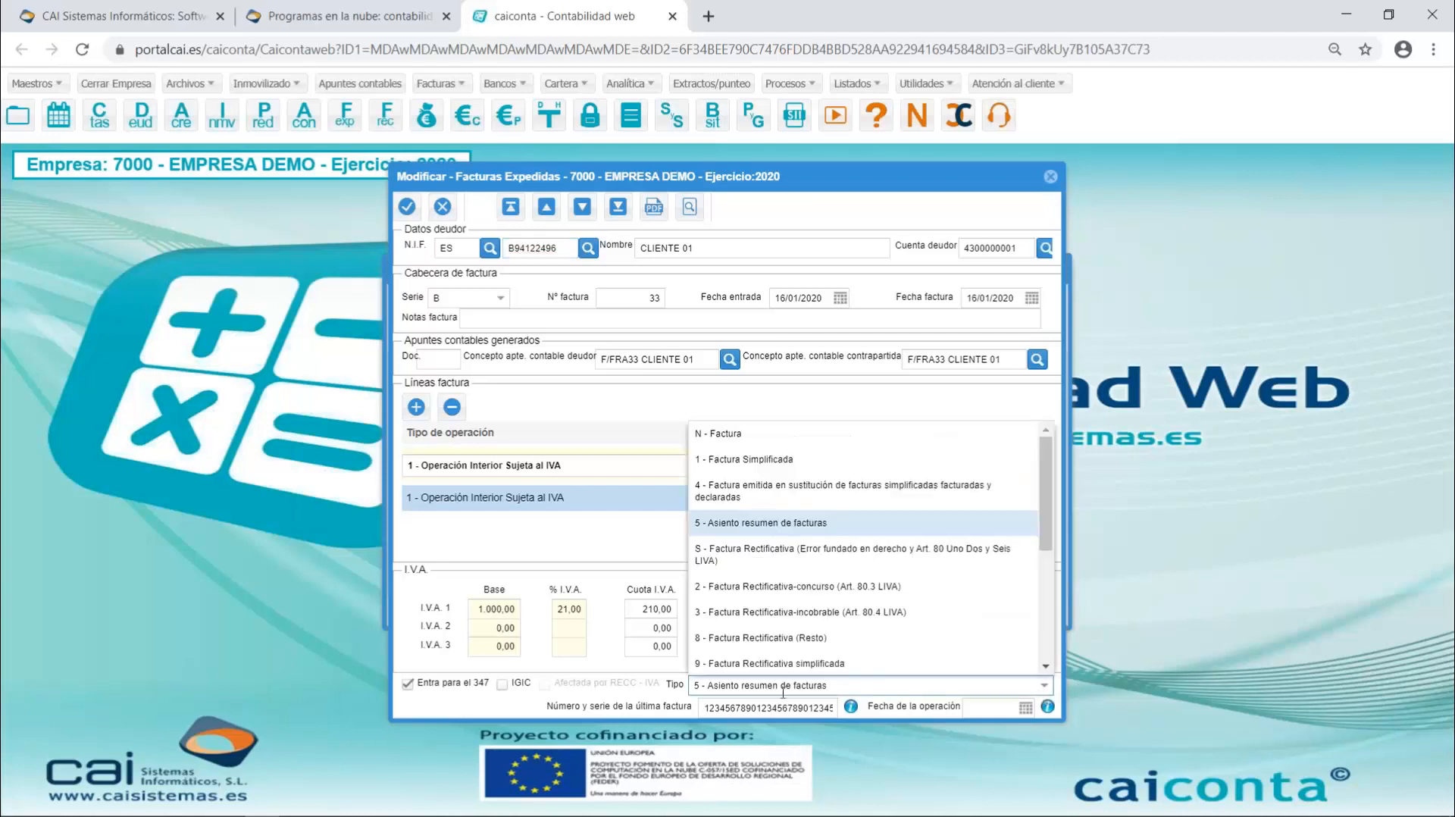
click(759, 497)
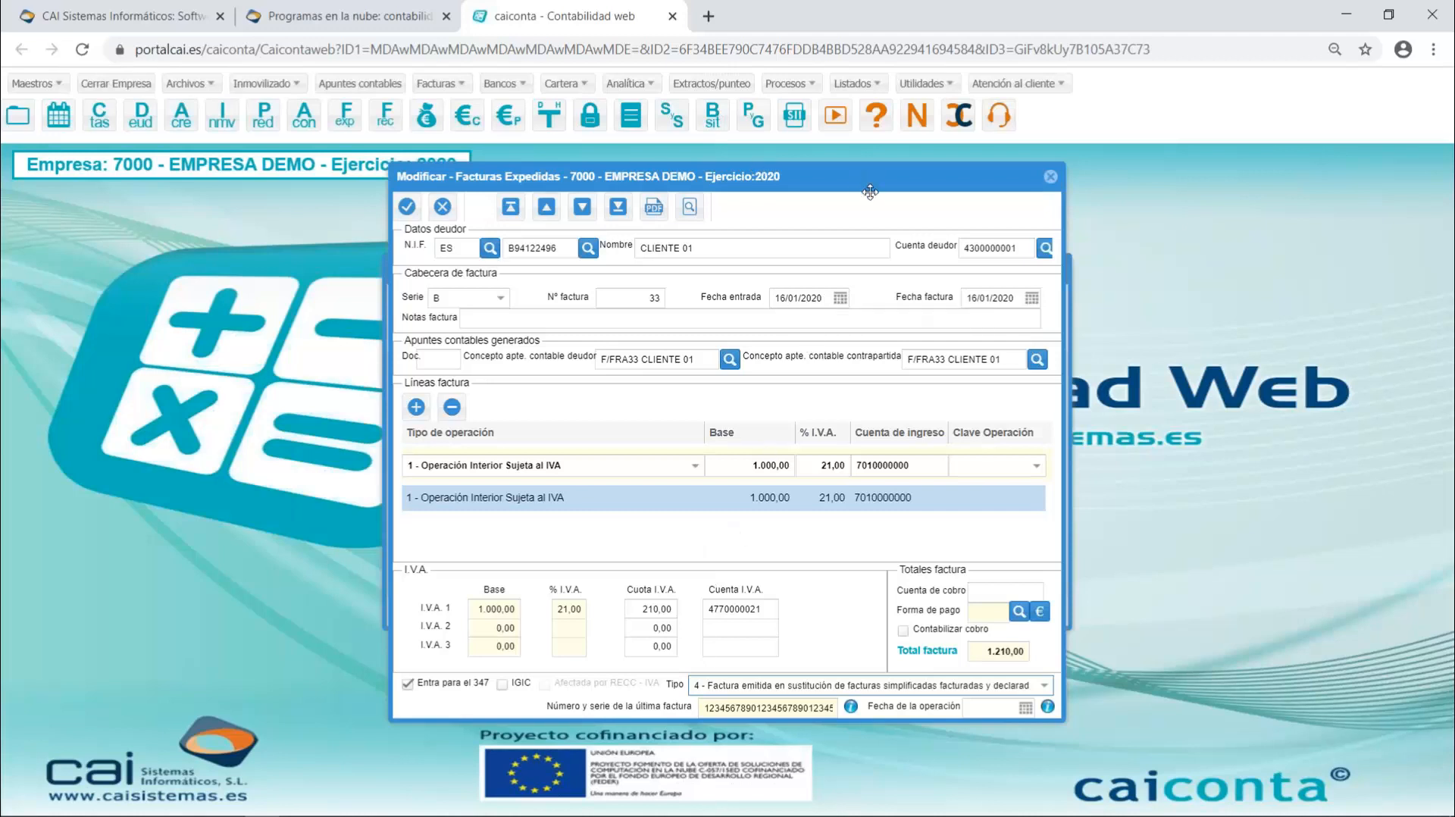
mouse_move(870, 192)
mouse_down()
mouse_move(803, 513)
mouse_move(839, 465)
mouse_move(854, 162)
mouse_move(872, 214)
mouse_up()
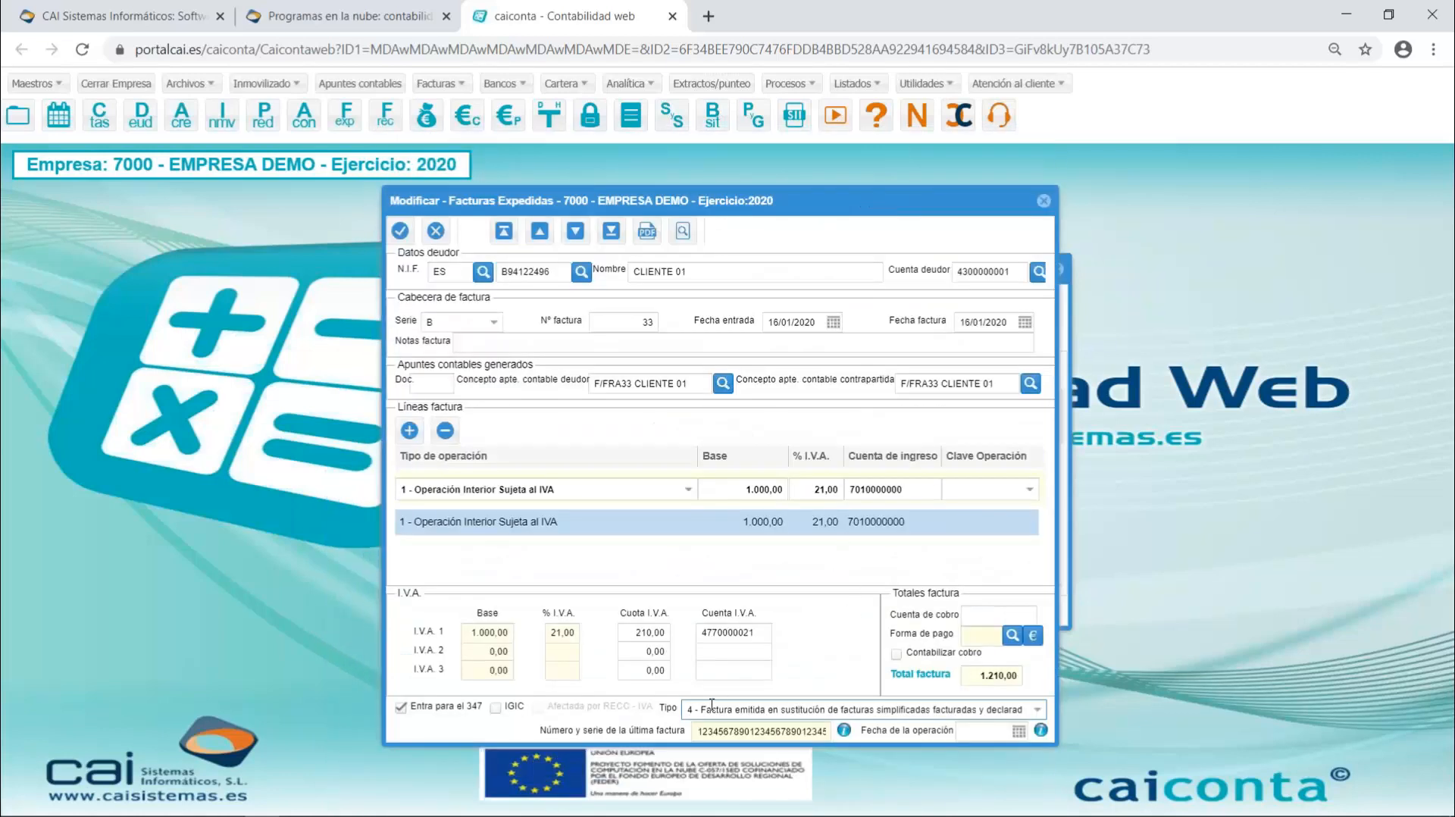
click(692, 706)
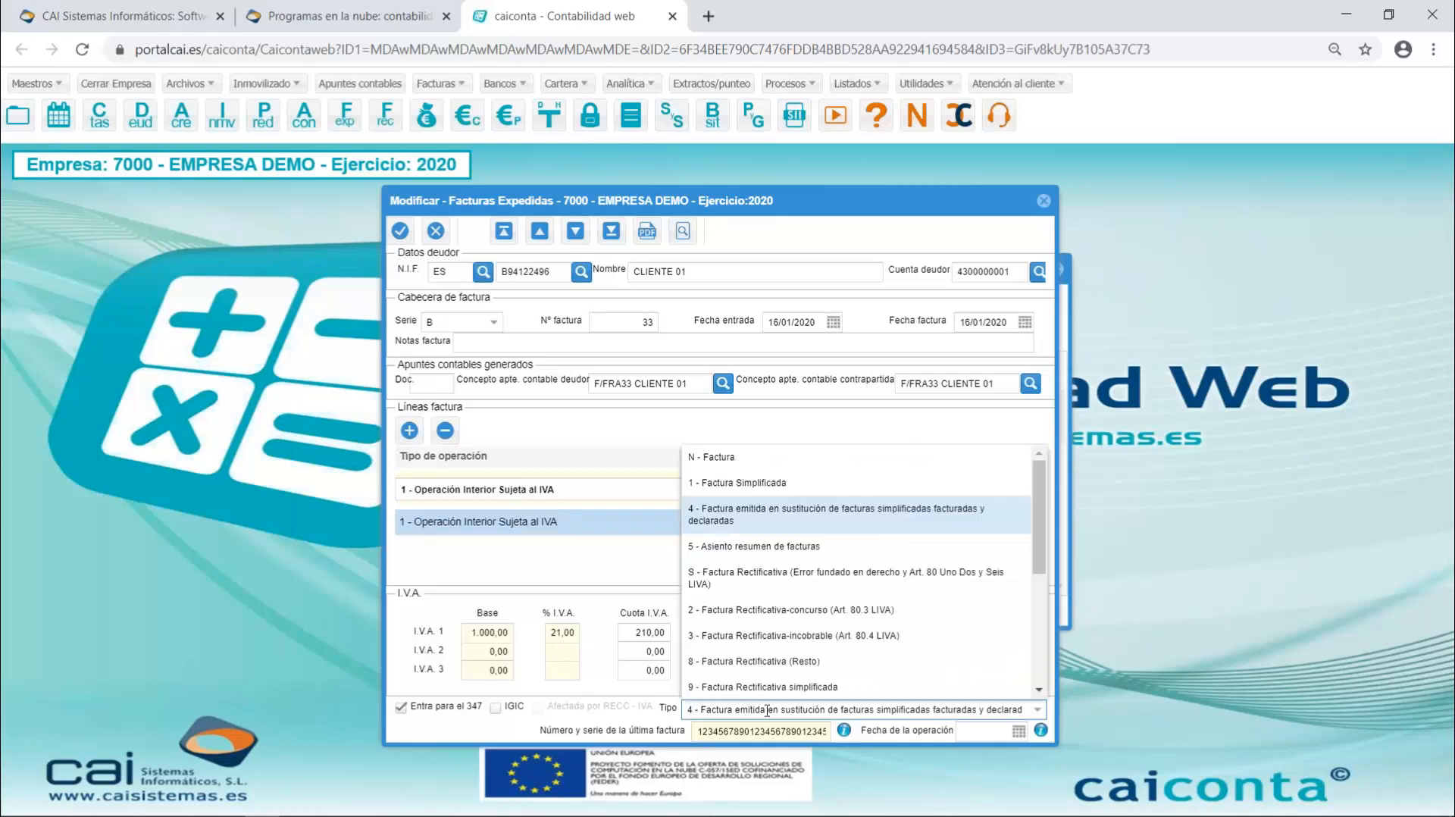
click(784, 520)
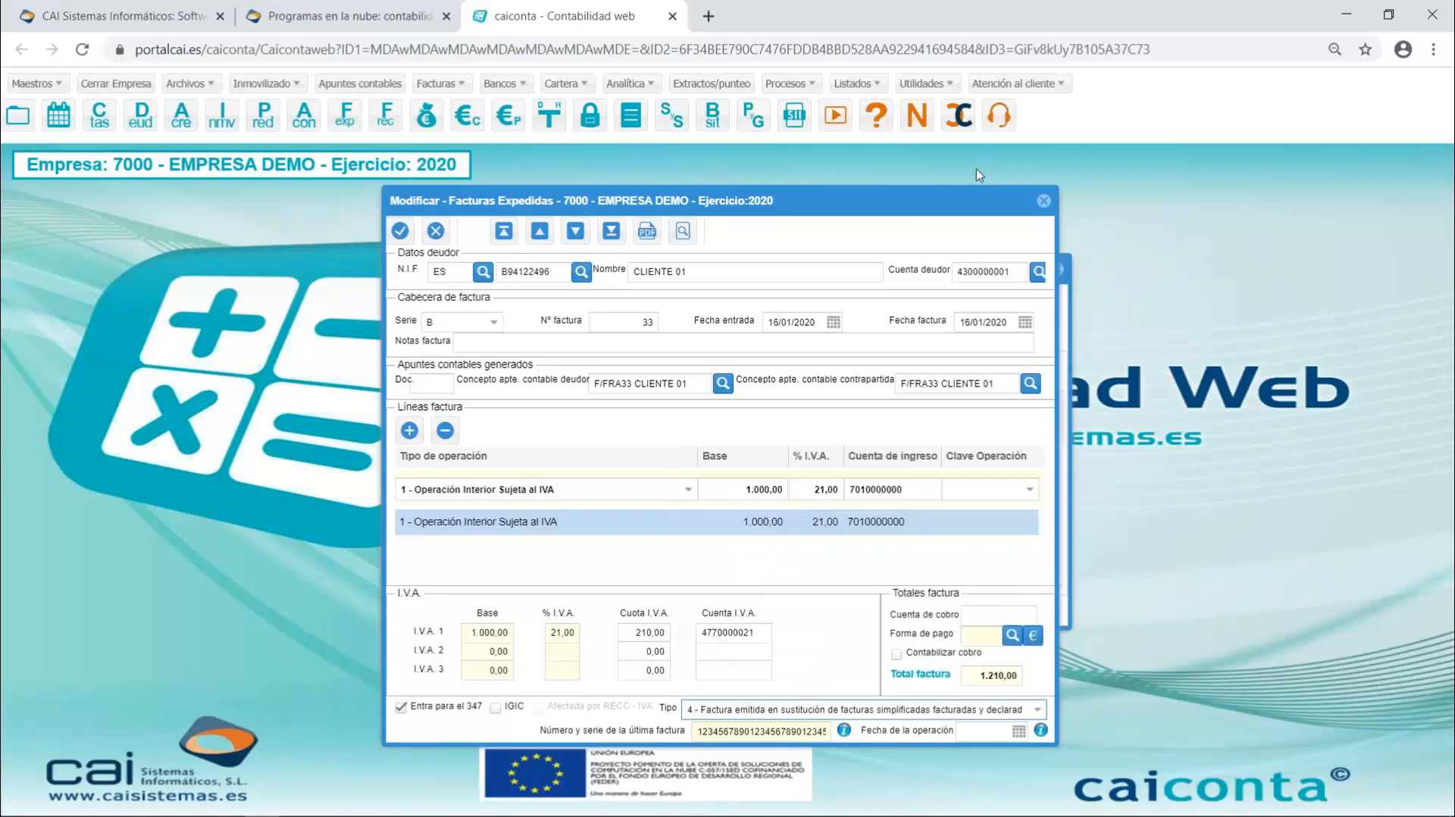
click(1044, 202)
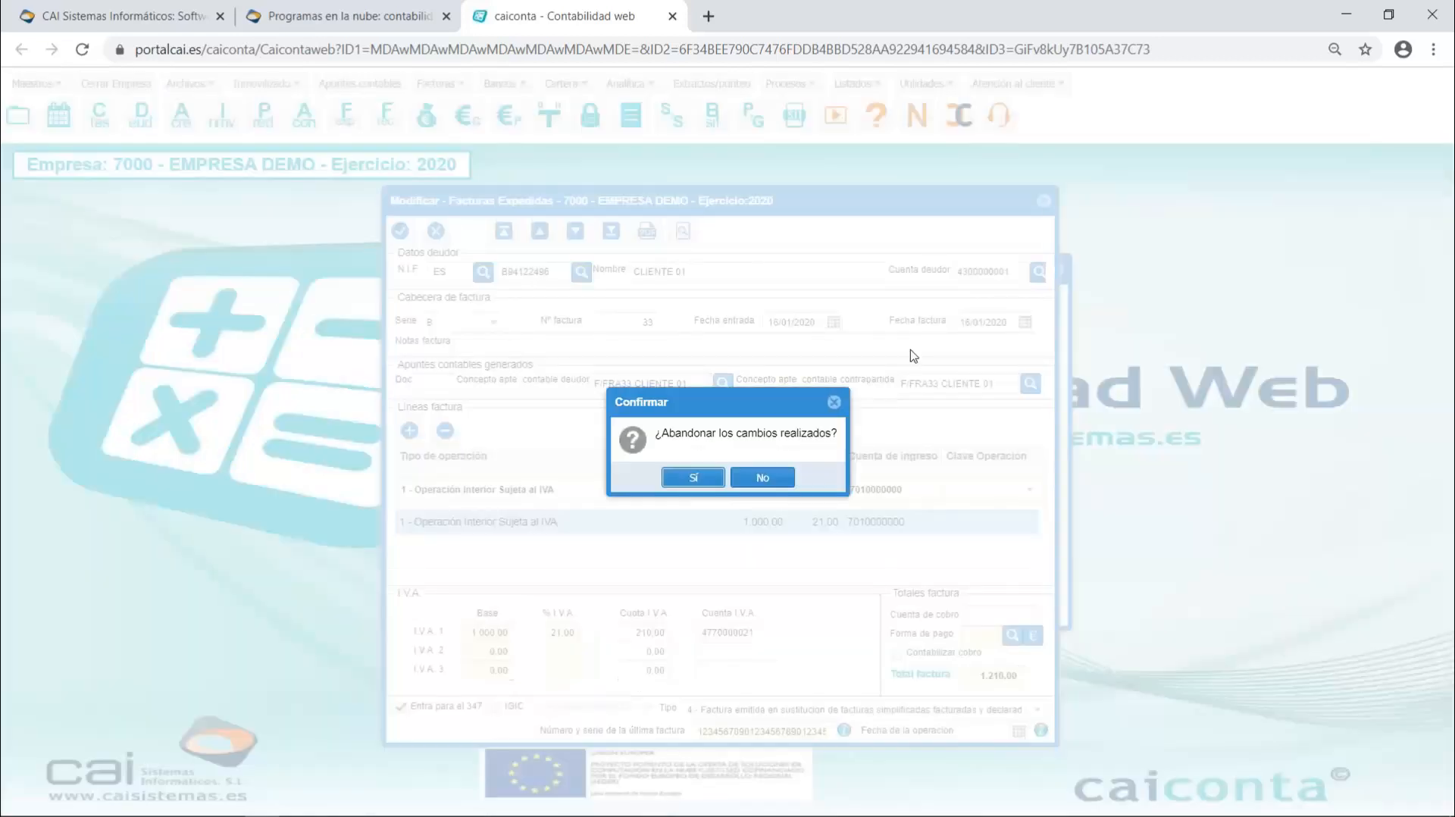
click(692, 482)
click(1043, 200)
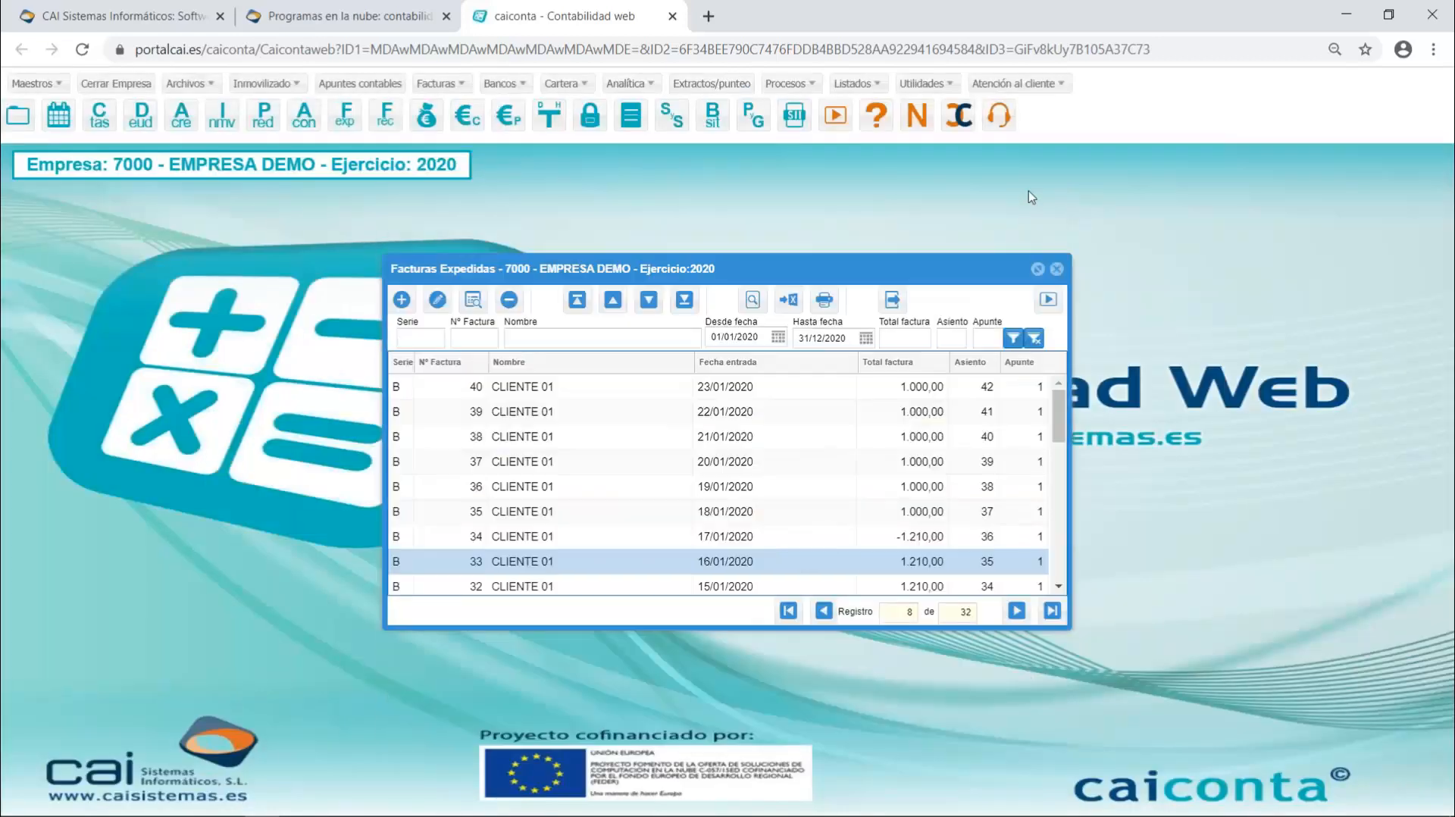
- Close the Facturas Expedidas and Listado liquidación del I.V.A. windows
click(1056, 269)
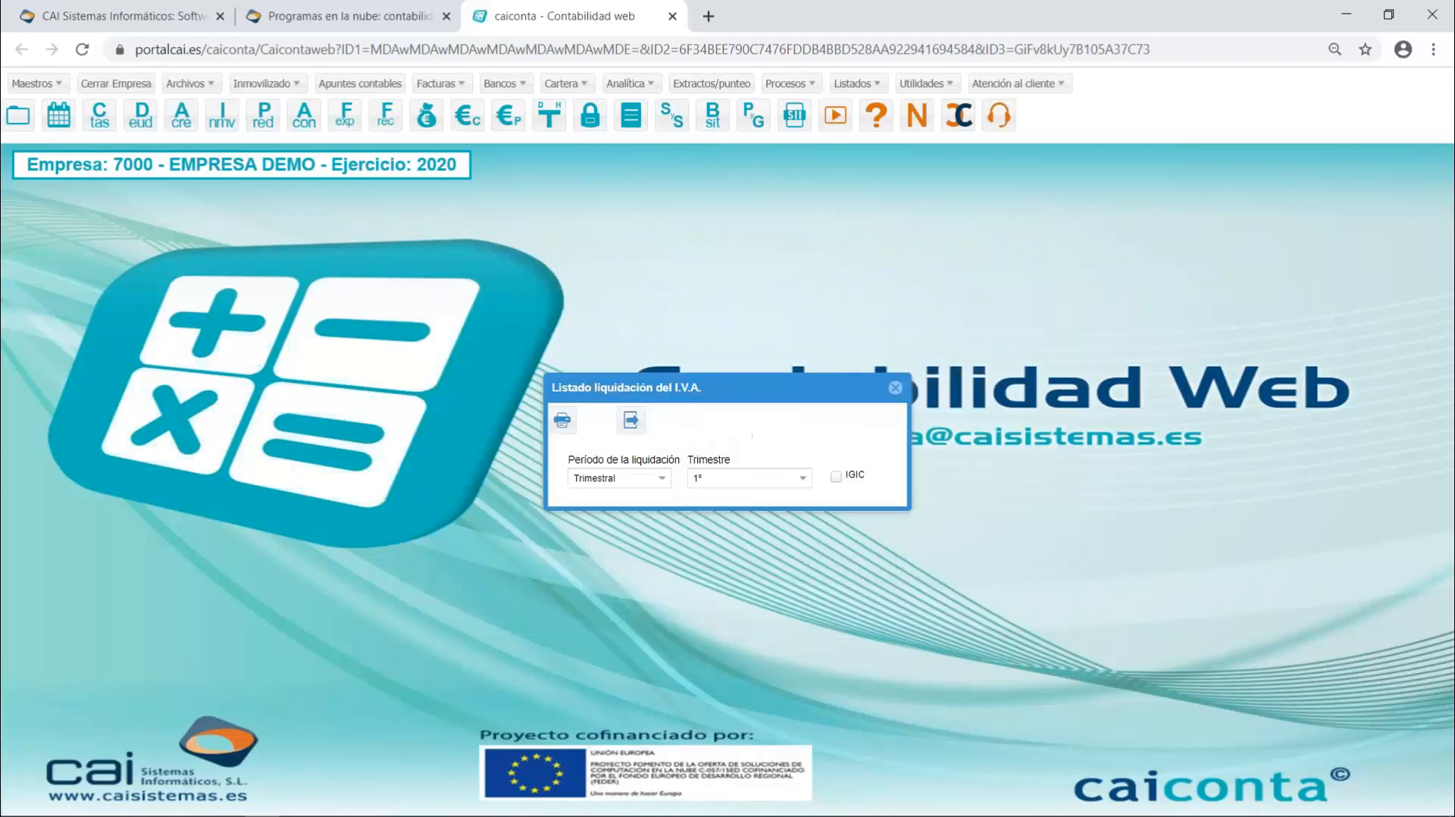
click(896, 389)
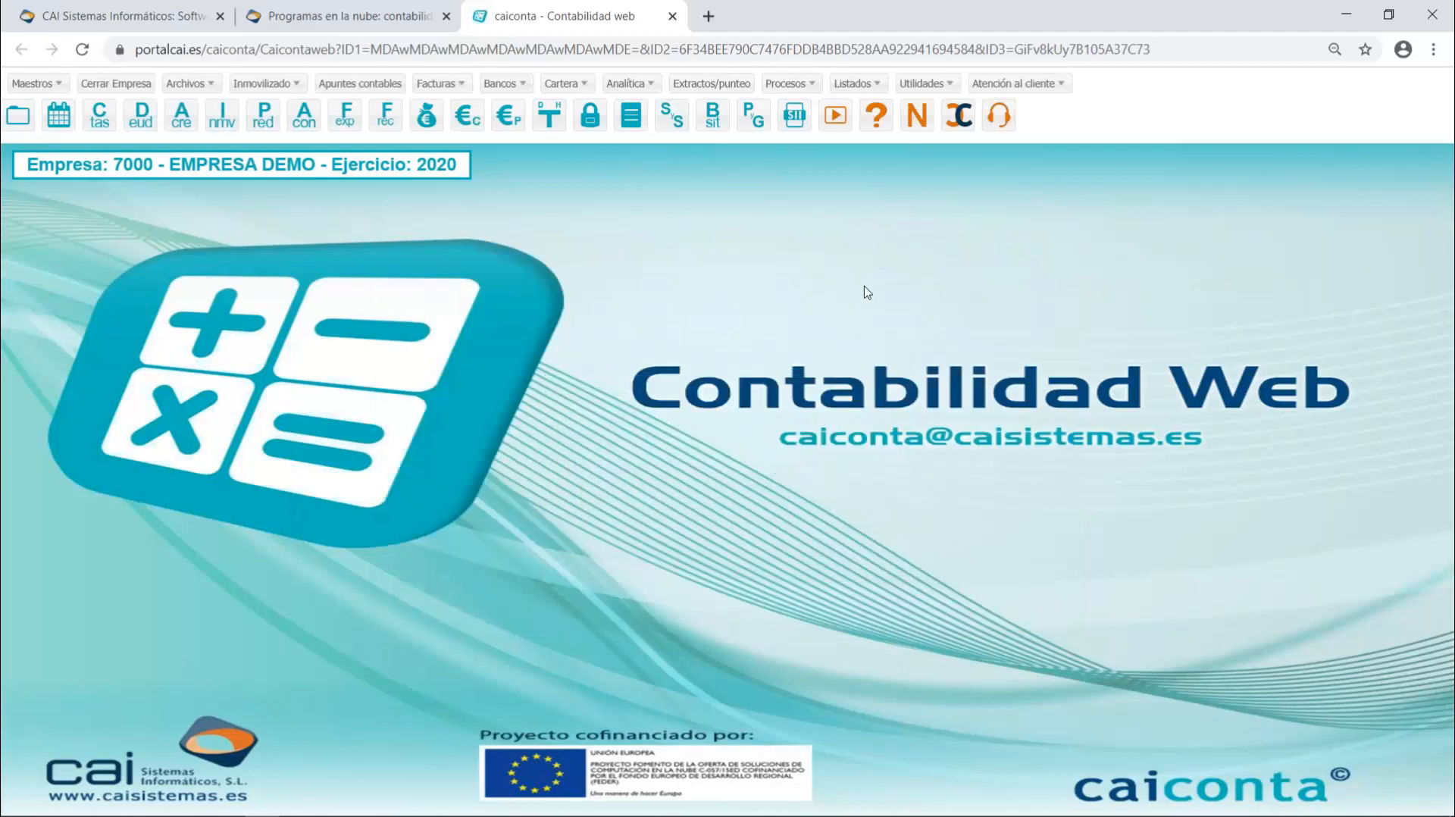
- Open Memorias with the 2019-Memoria PYME template, try Sociedad anónima as company type in Datos adicionales, and leave without saving
click(879, 89)
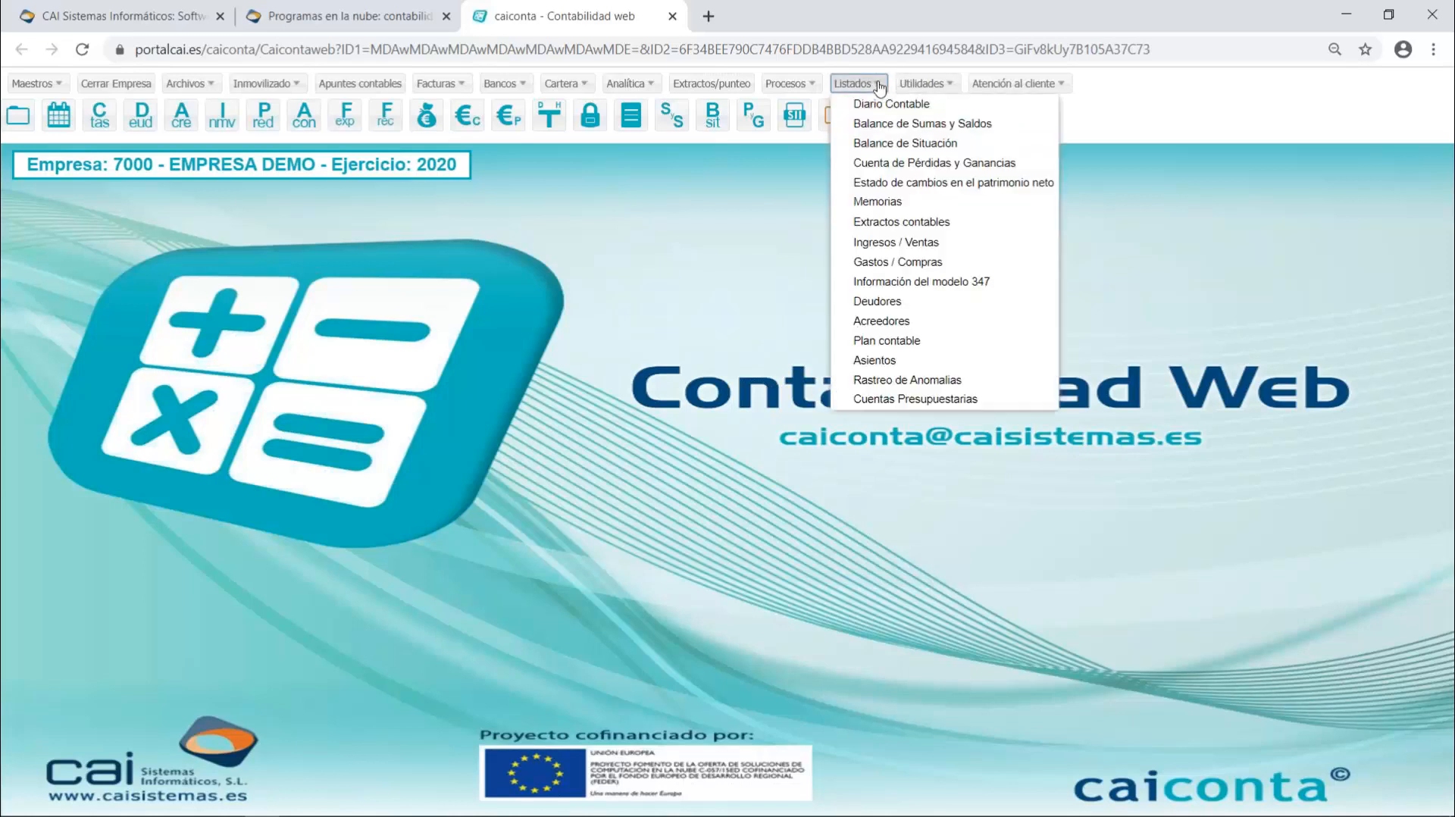
click(878, 202)
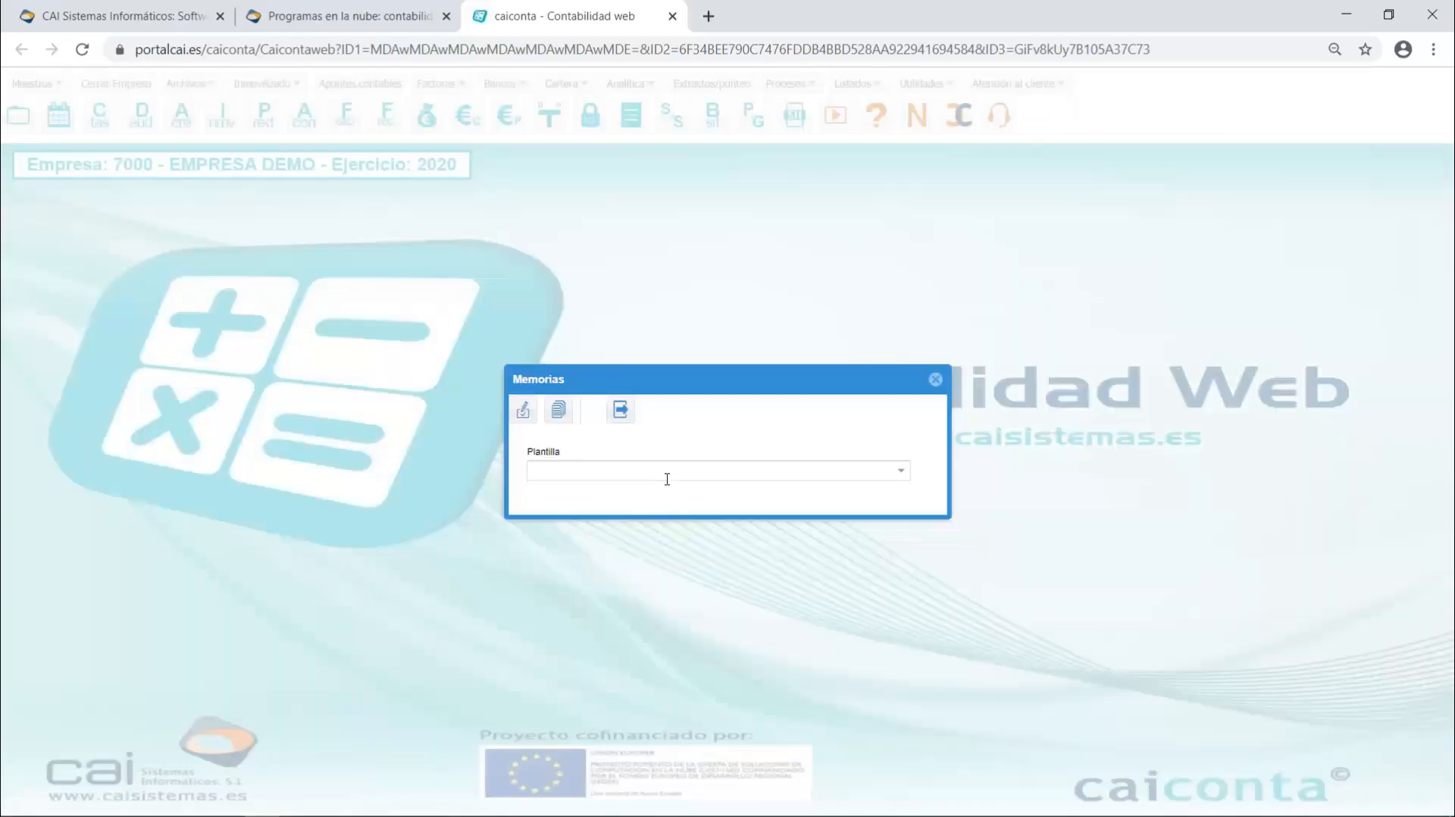
click(904, 473)
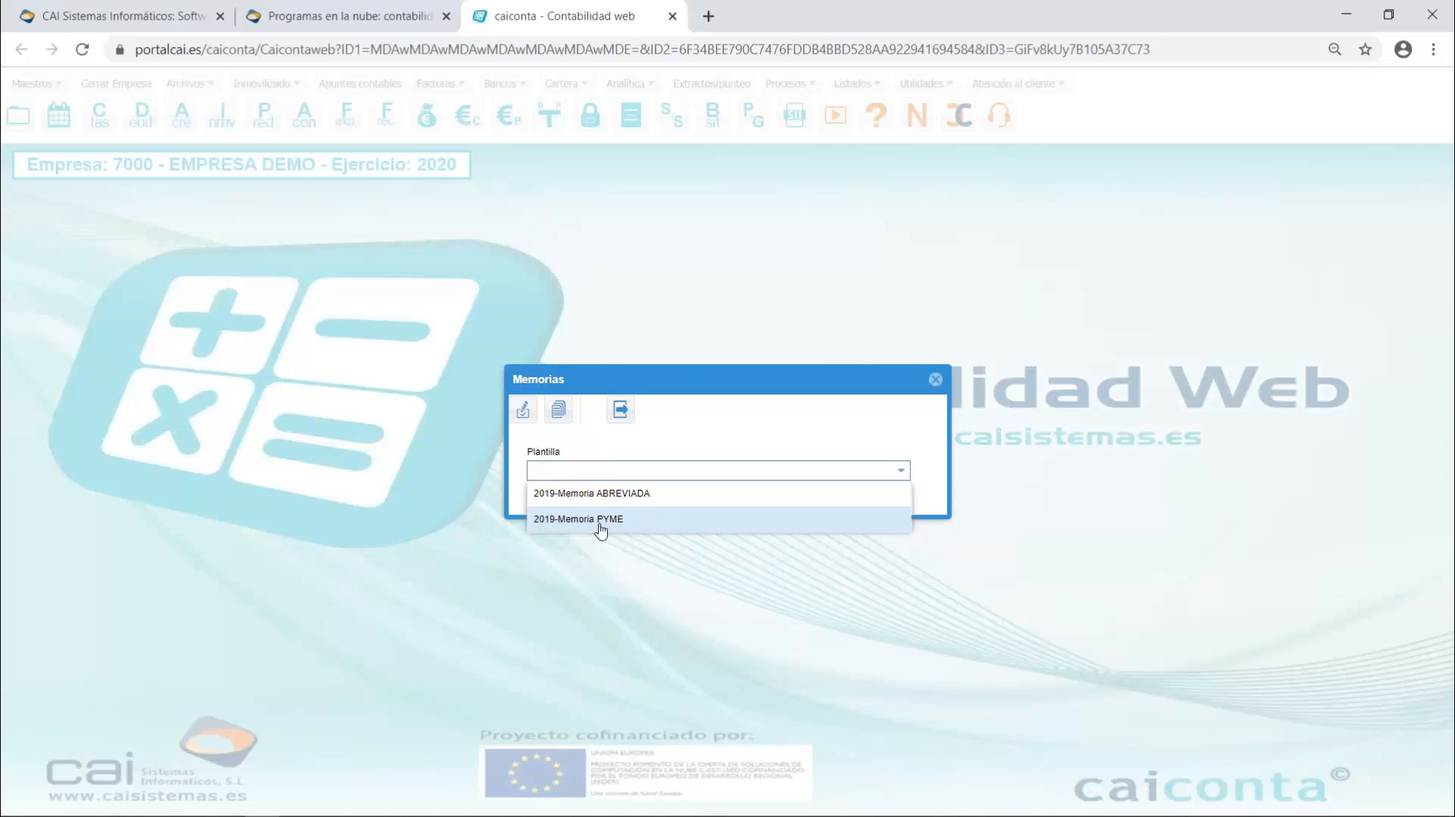
click(601, 520)
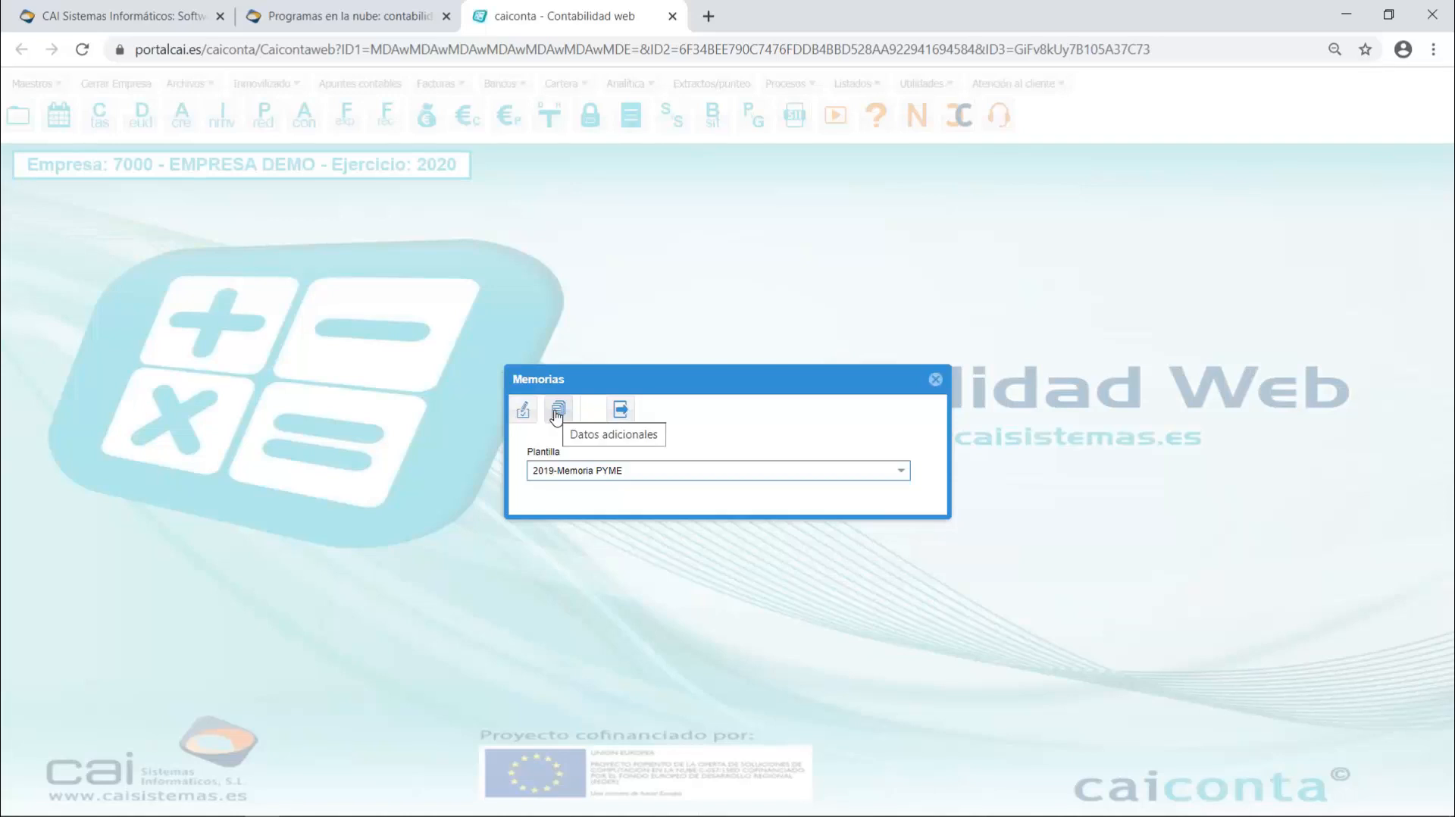
click(558, 412)
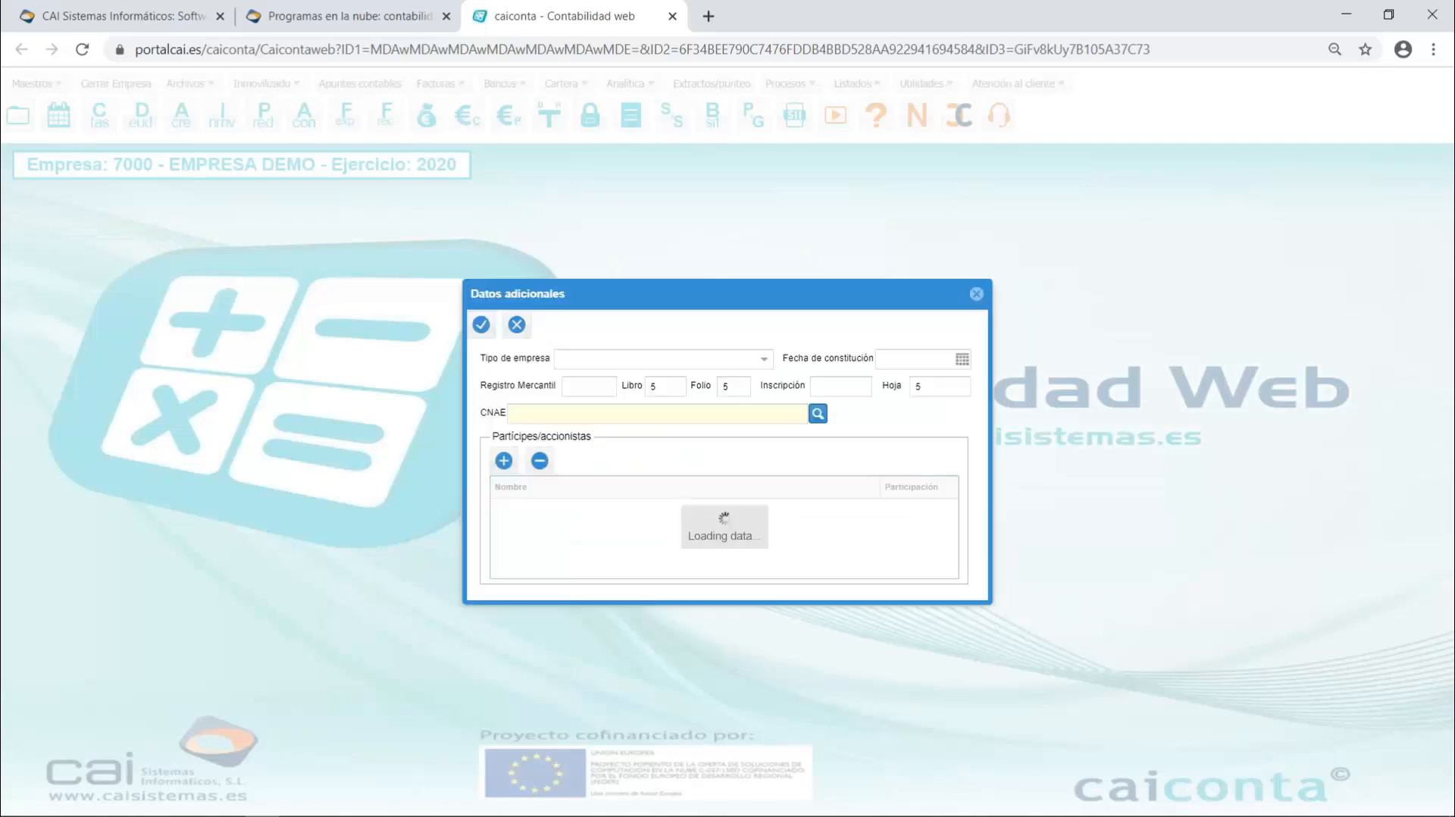
click(763, 360)
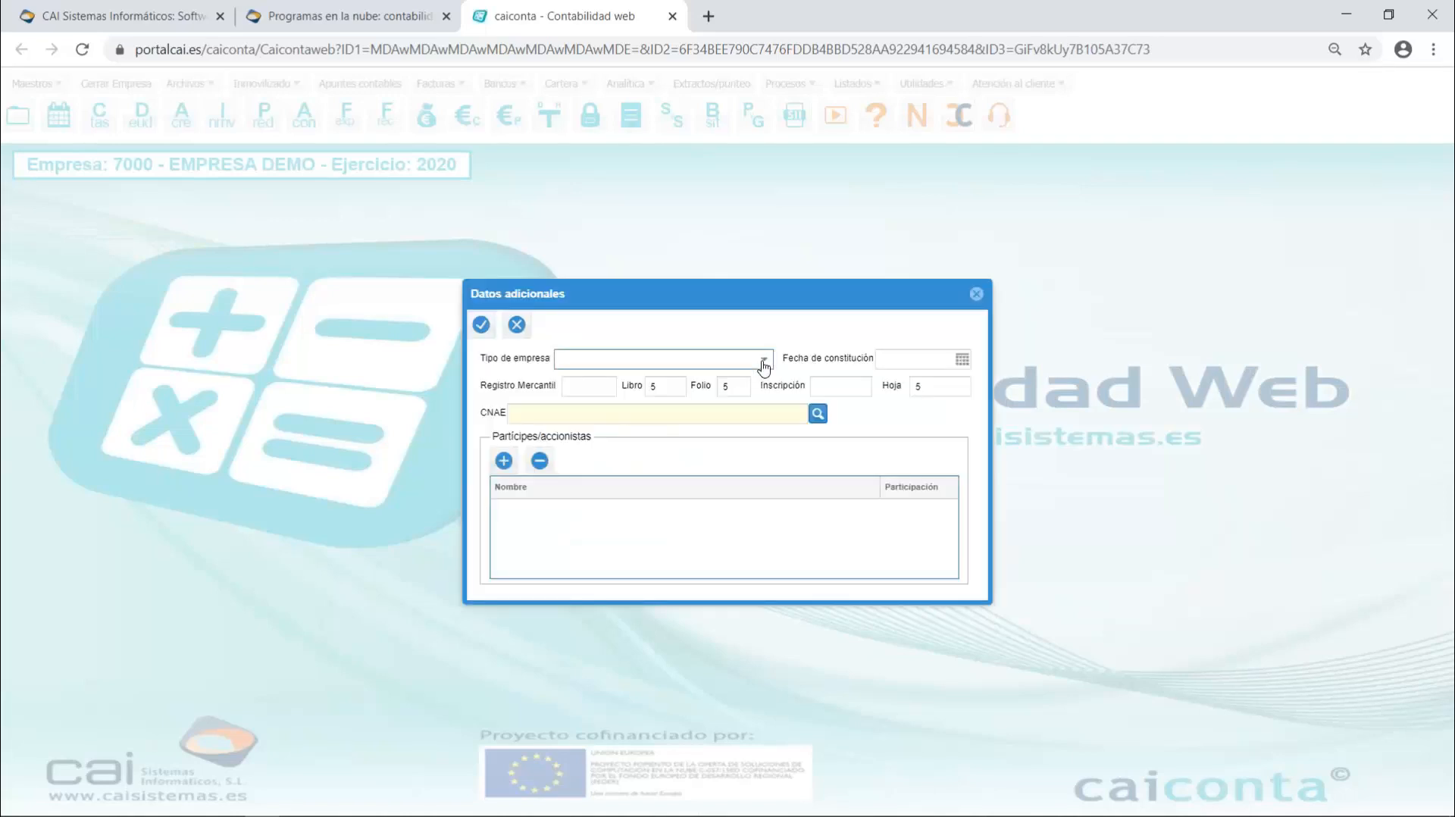
click(604, 410)
click(929, 358)
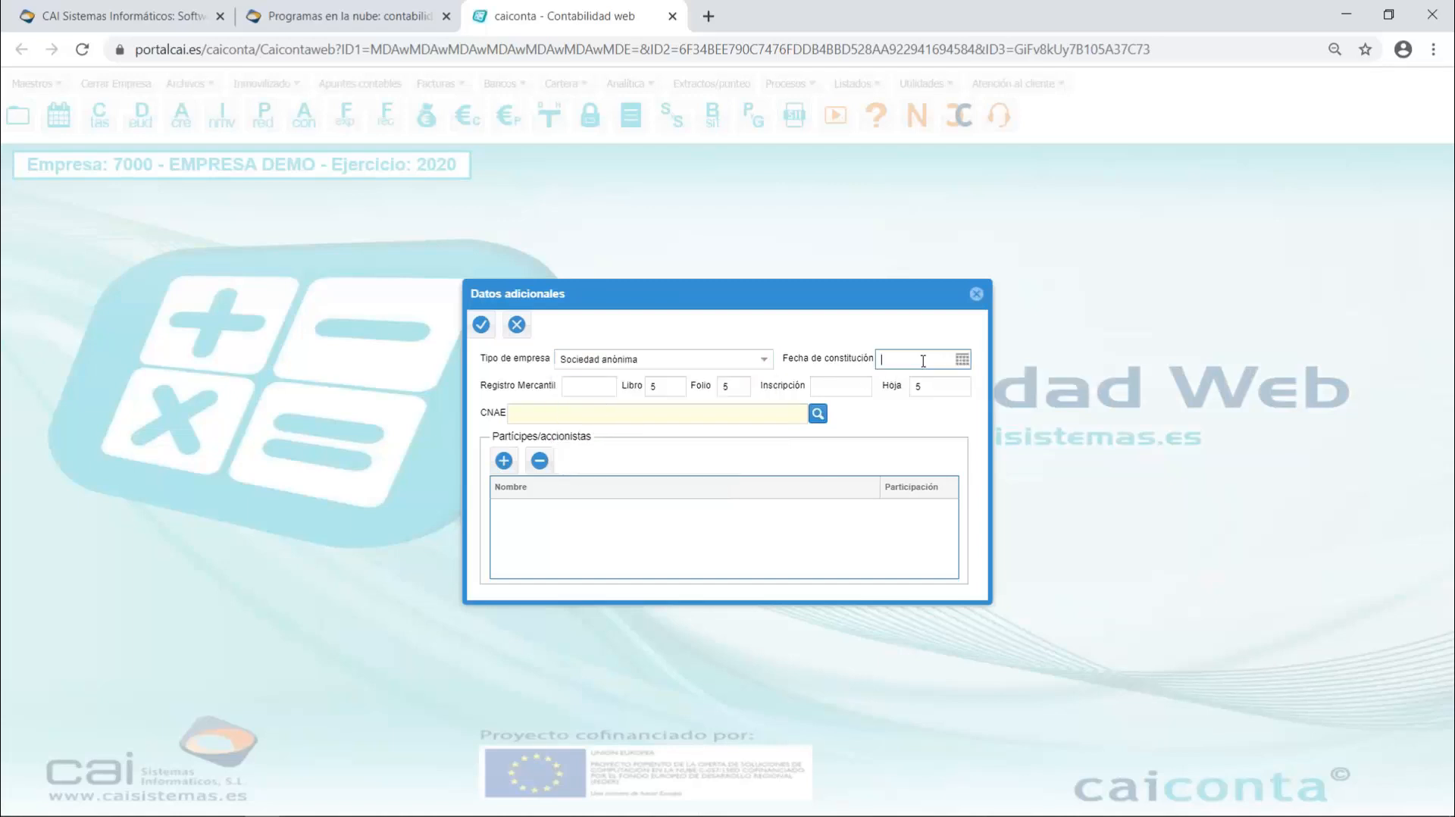
click(587, 385)
click(714, 416)
click(976, 294)
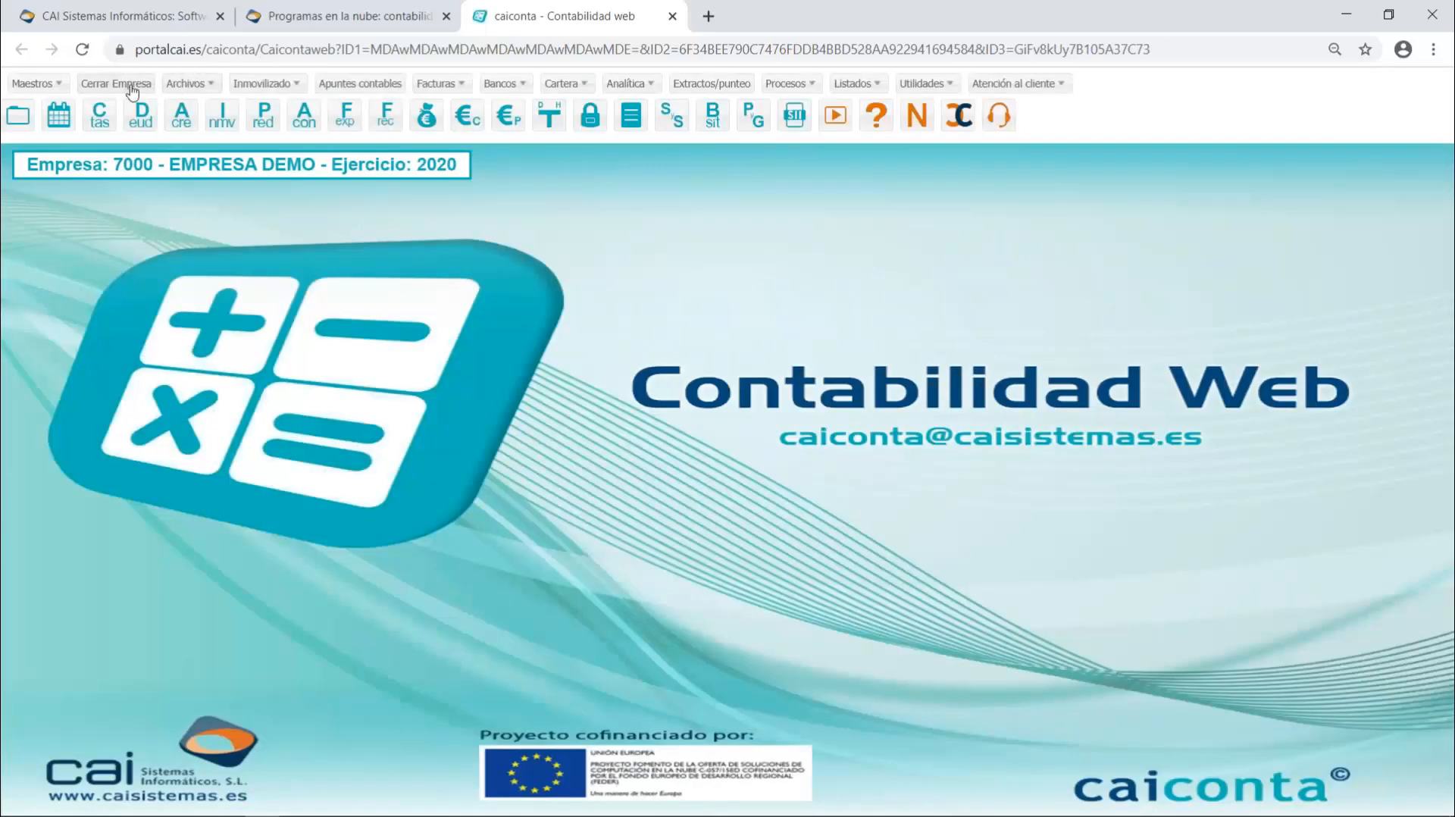
- Close the current company and open company 7001 - MEMORIAS PRUEBAS with fiscal year 2019
click(121, 85)
click(128, 85)
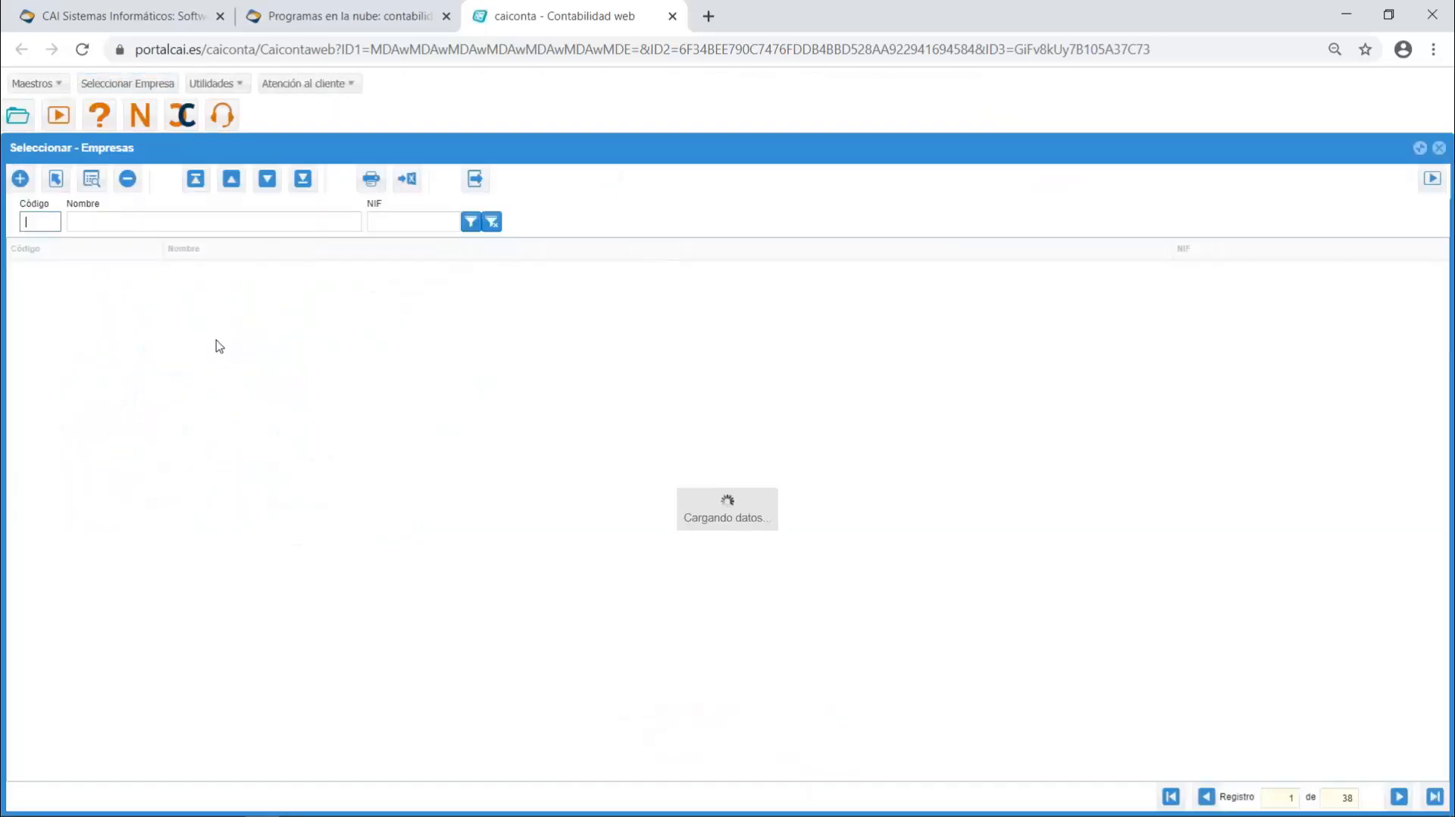
click(230, 273)
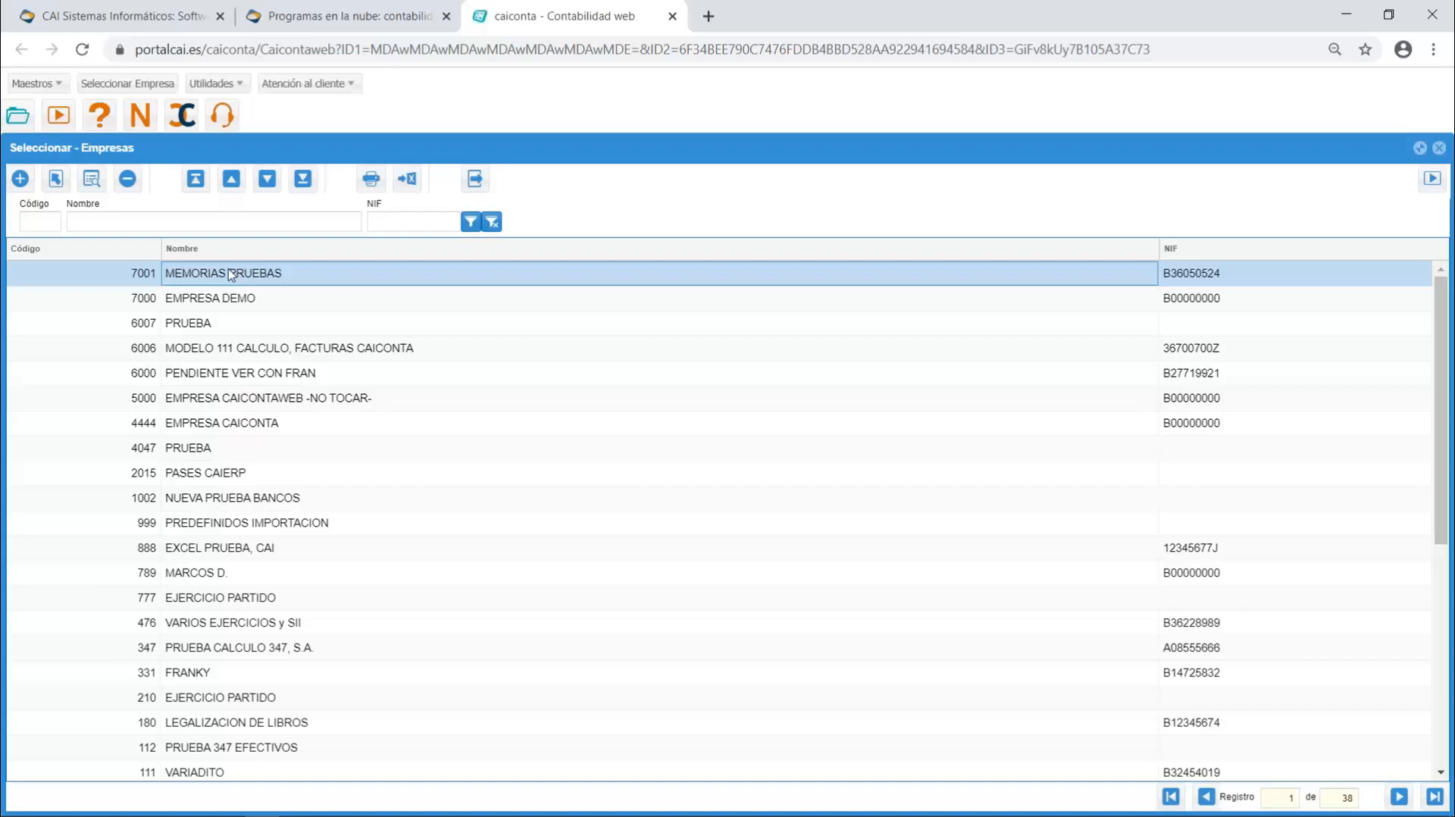
double_click(300, 274)
click(729, 471)
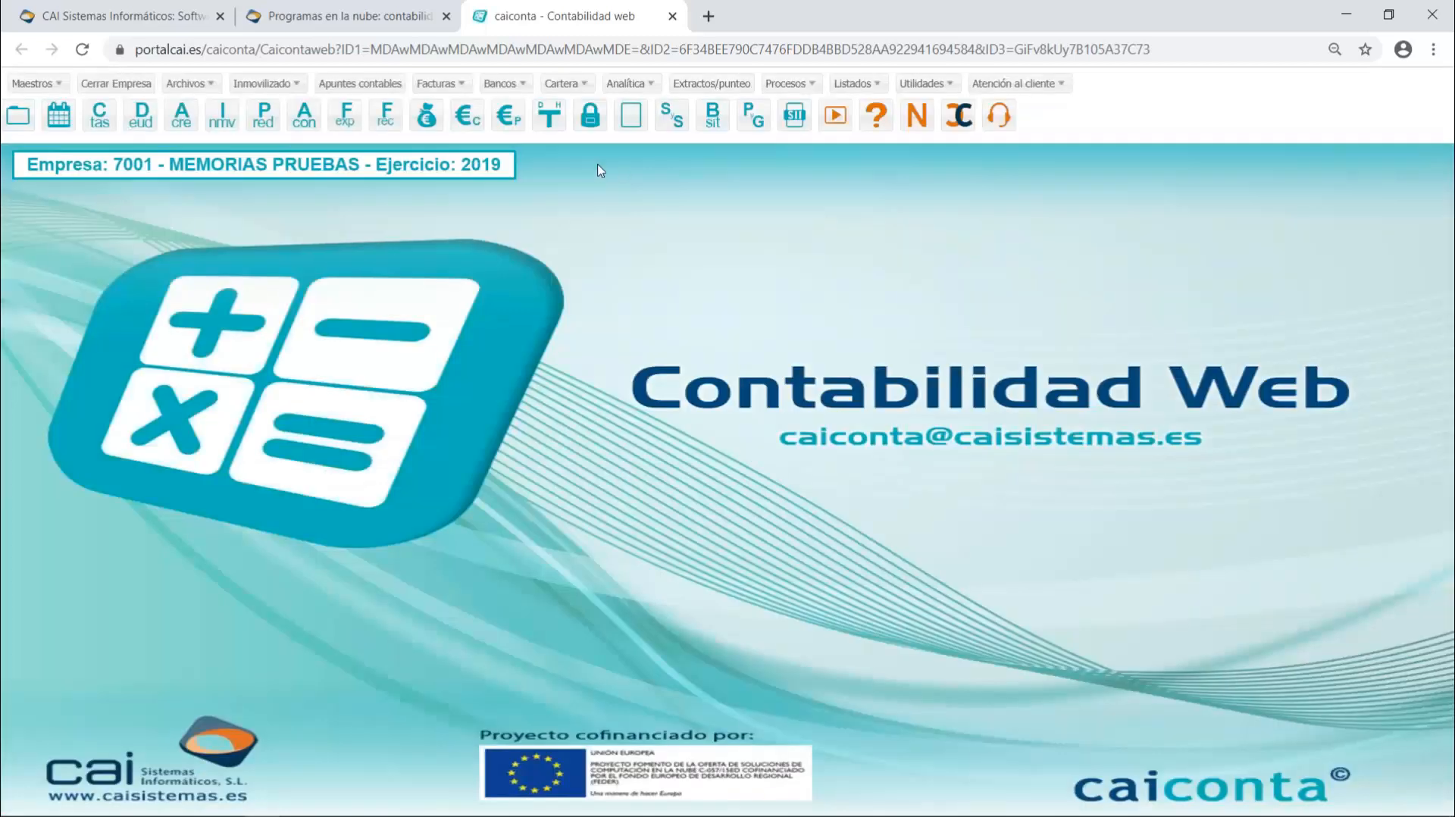
- Open Memorias for this company, choose the 2019-Memoria PYME template and open its Datos adicionales
click(854, 84)
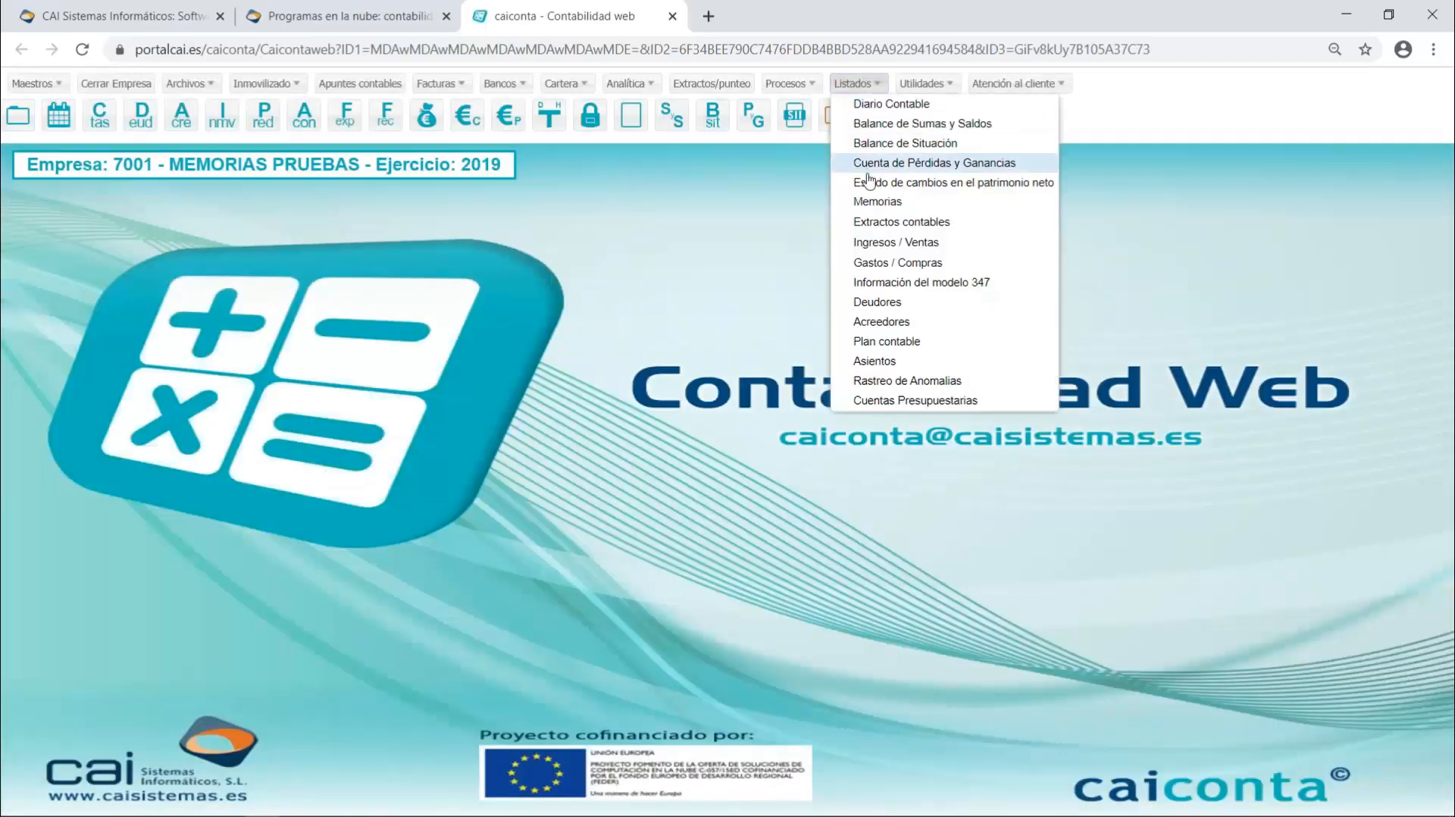
click(866, 202)
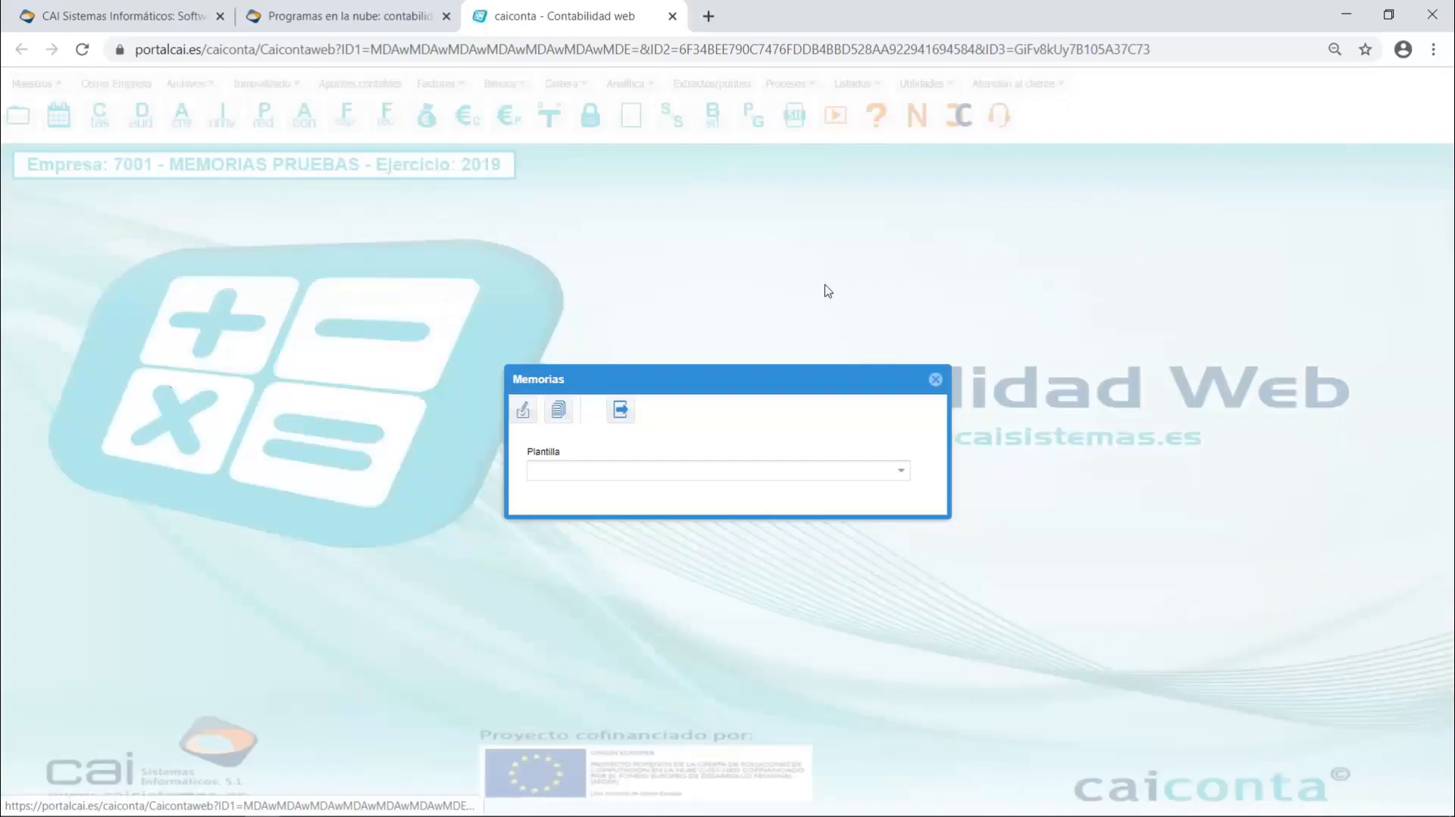
click(904, 475)
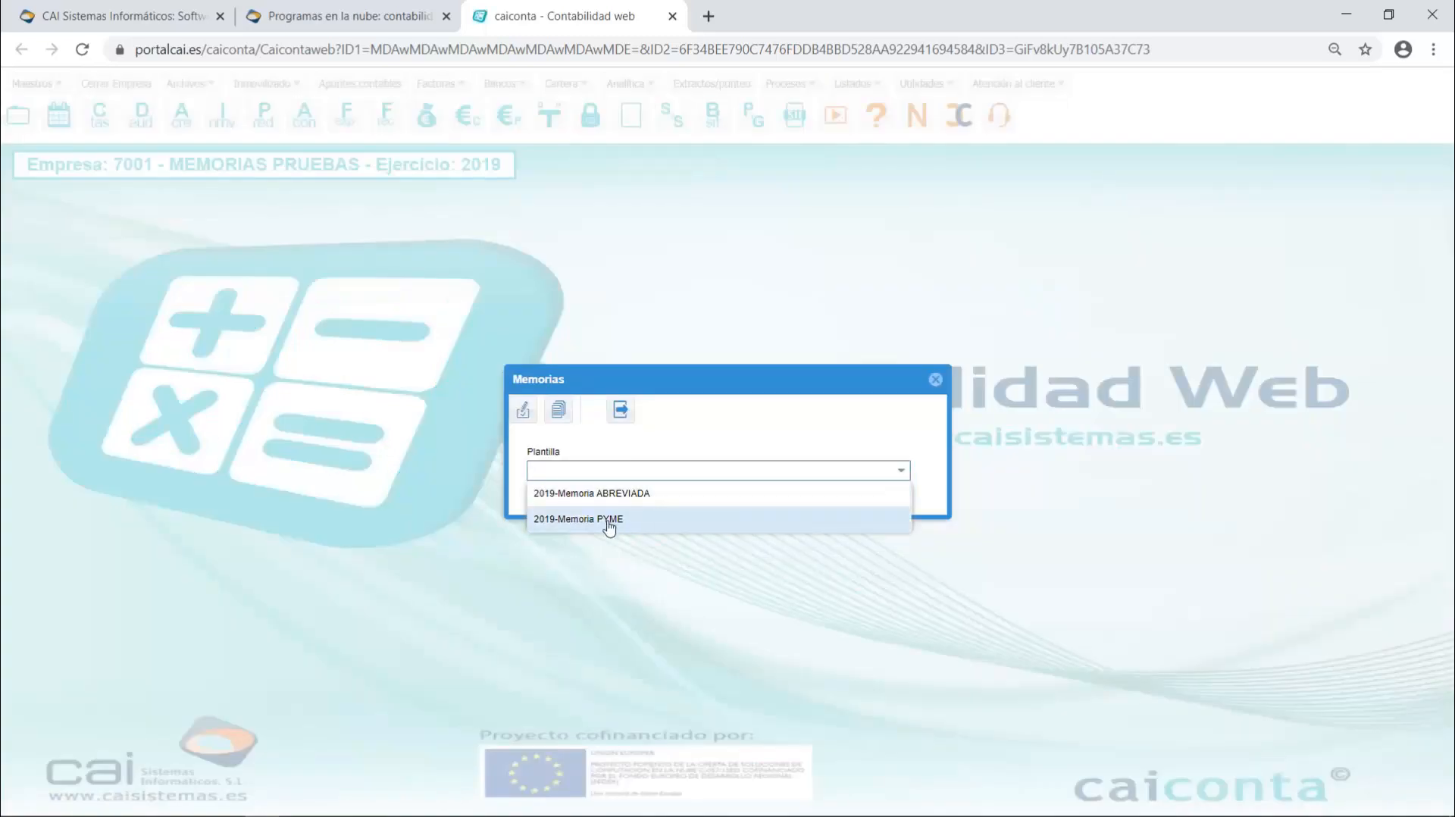
click(611, 520)
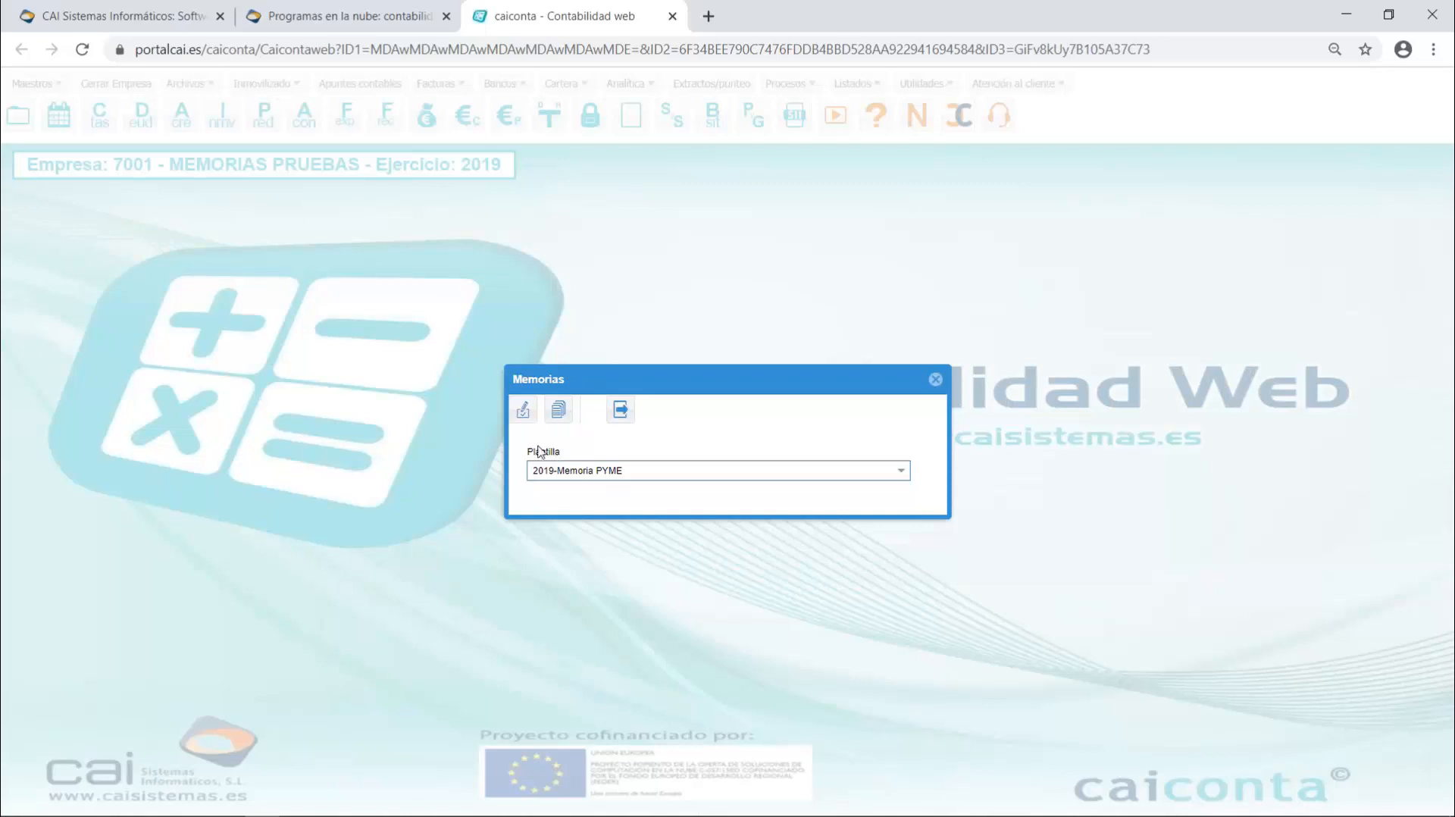
click(558, 420)
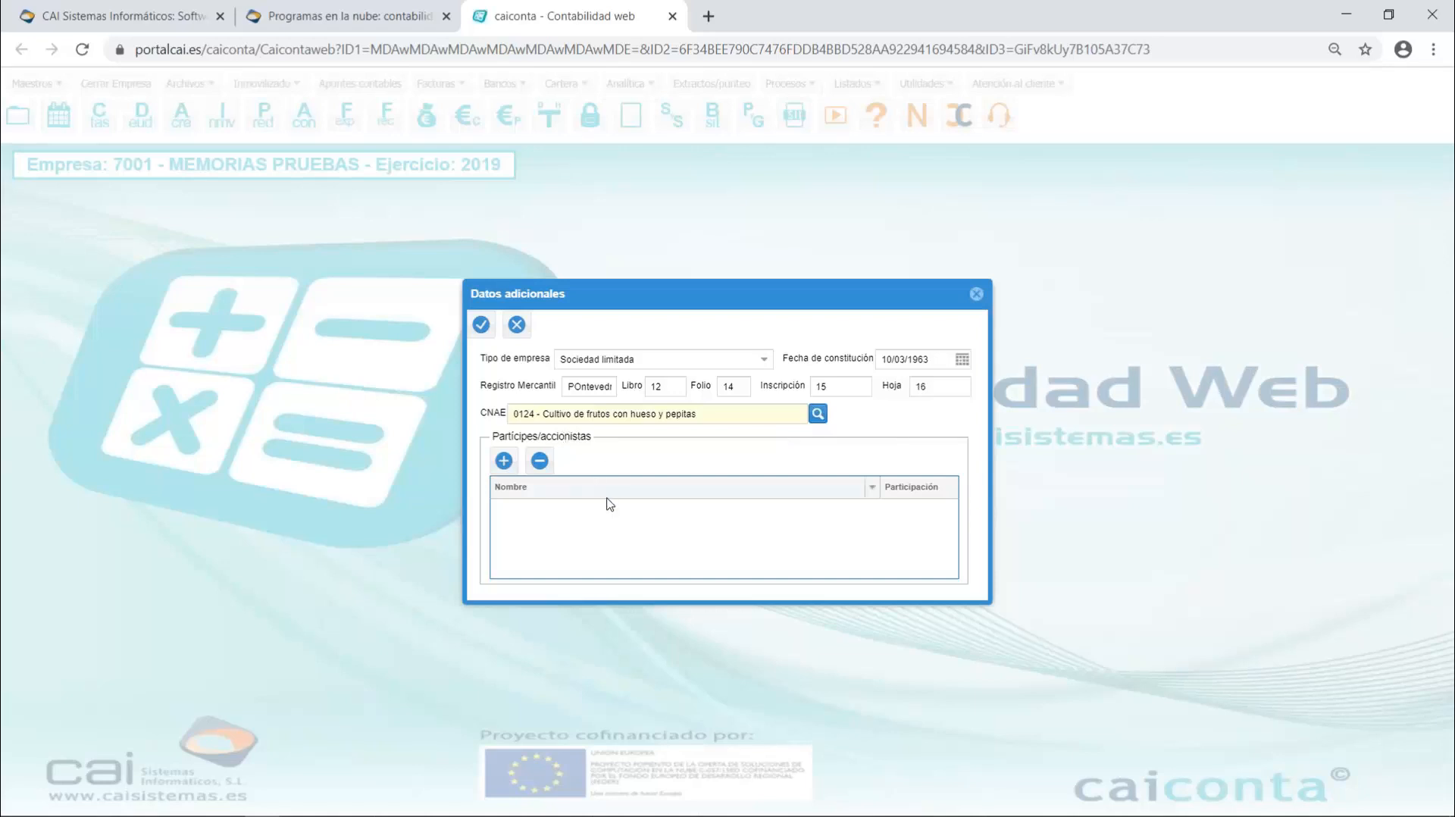
- Add a shareholder named "Participe 1" with a 50 participation to Partícipes/accionistas
click(504, 461)
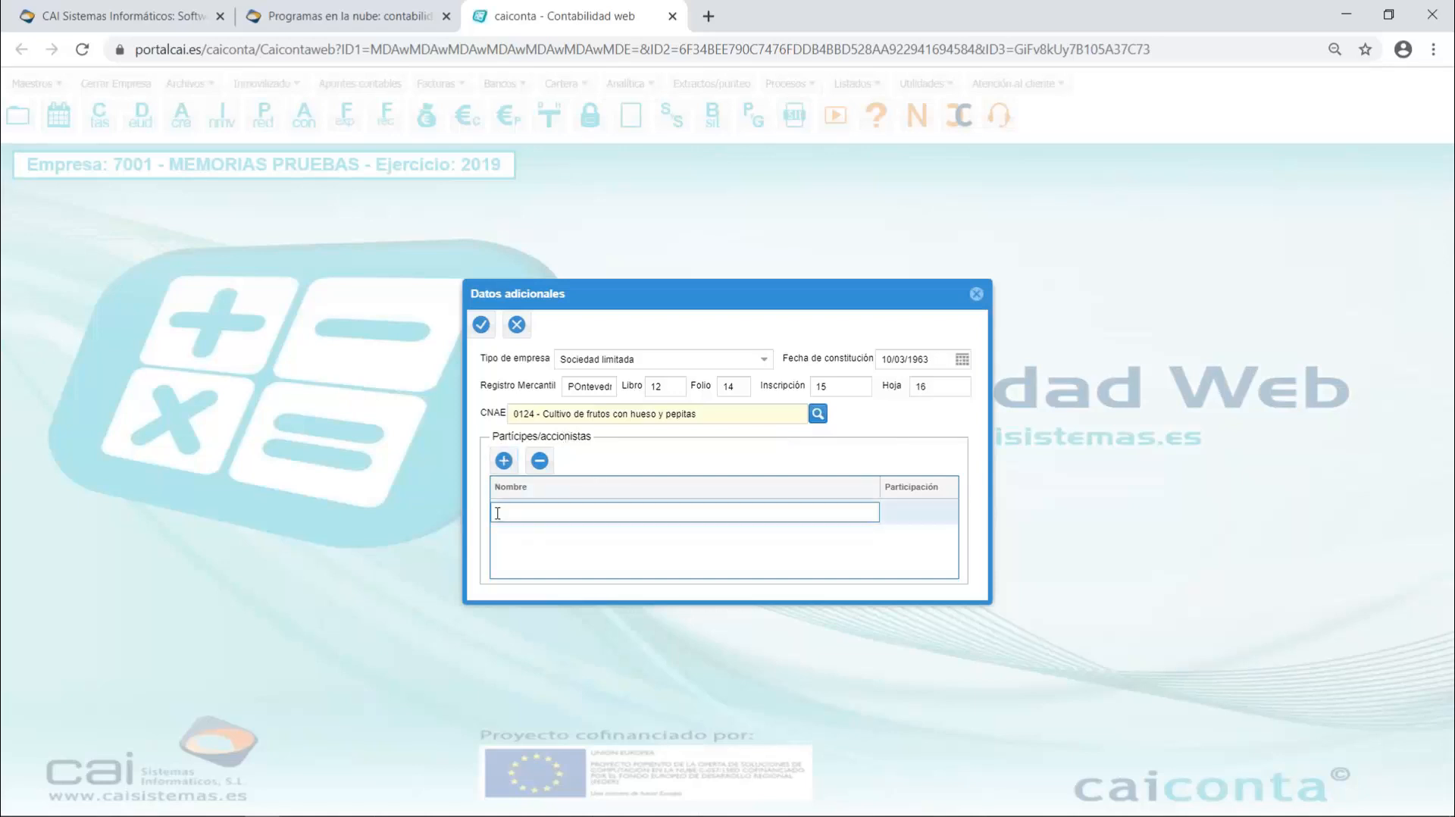
text(participe)
key(BackSpace)
key(BackSpace)
key(BackSpace)
text(Pa)
key(Tab)
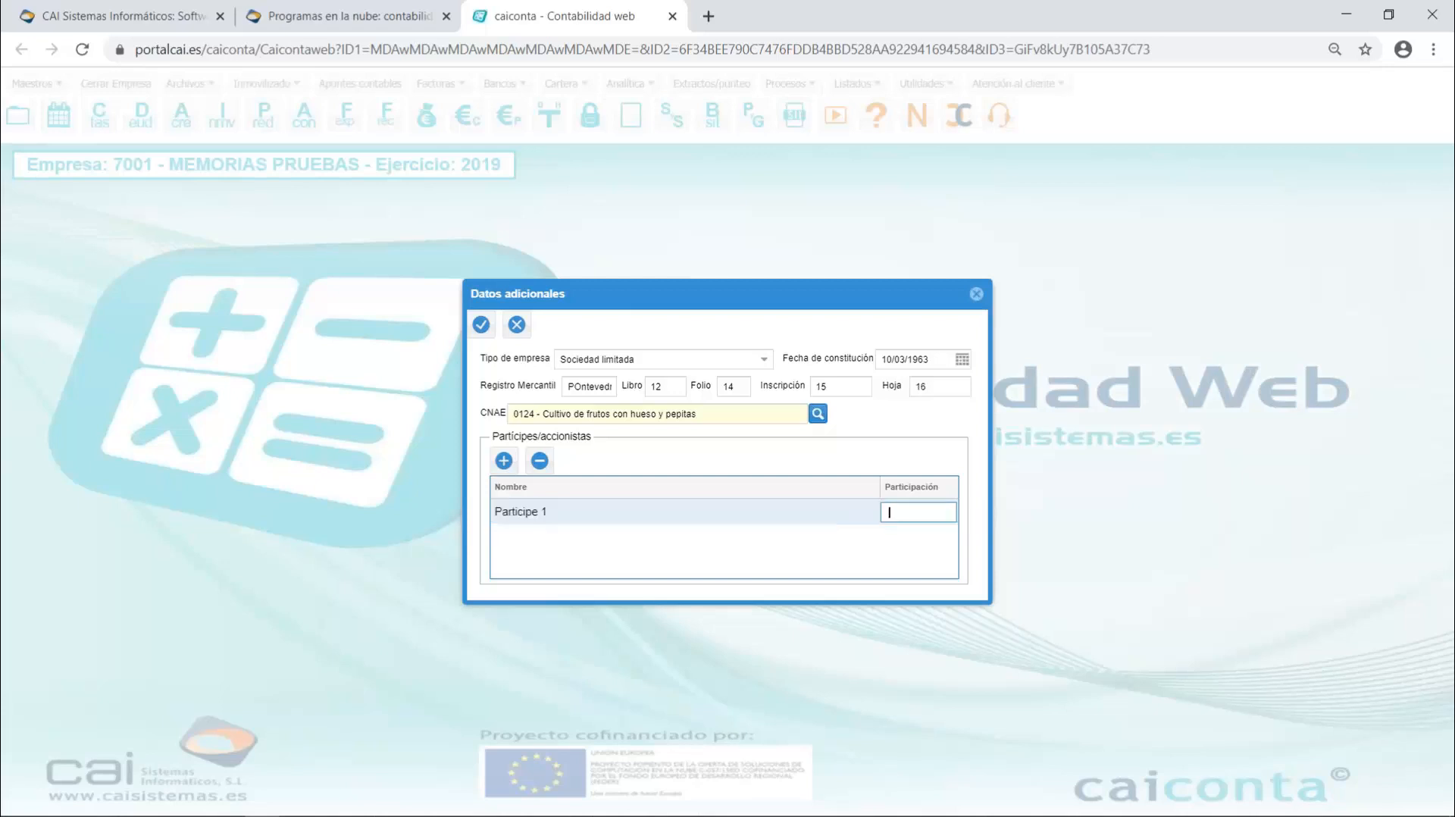
text(50)
key(Tab)
key(Tab)
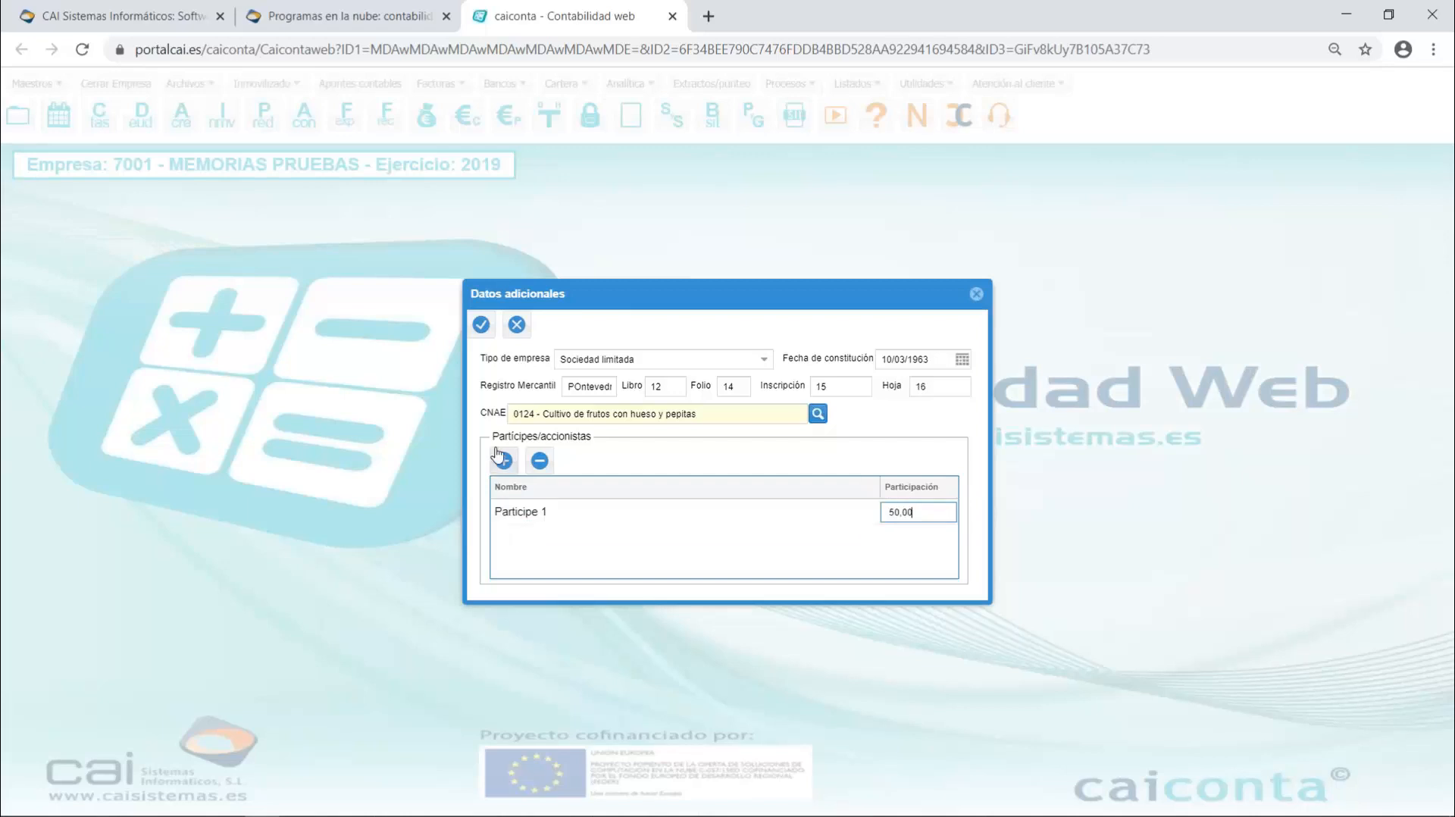
- Add a second shareholder named "Participe 2" with a 50 participation and save the additional data
click(503, 460)
click(535, 548)
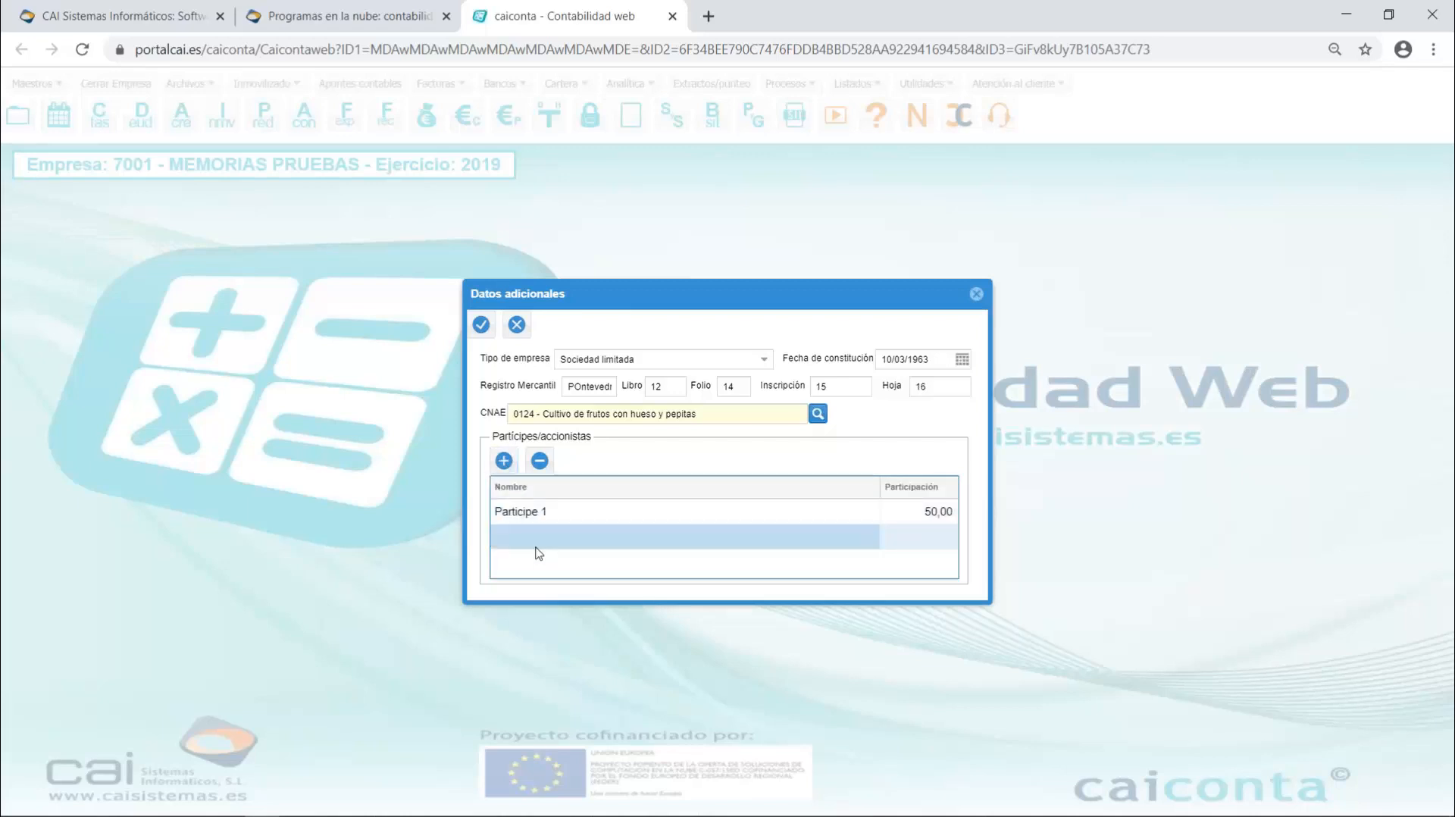
click(529, 543)
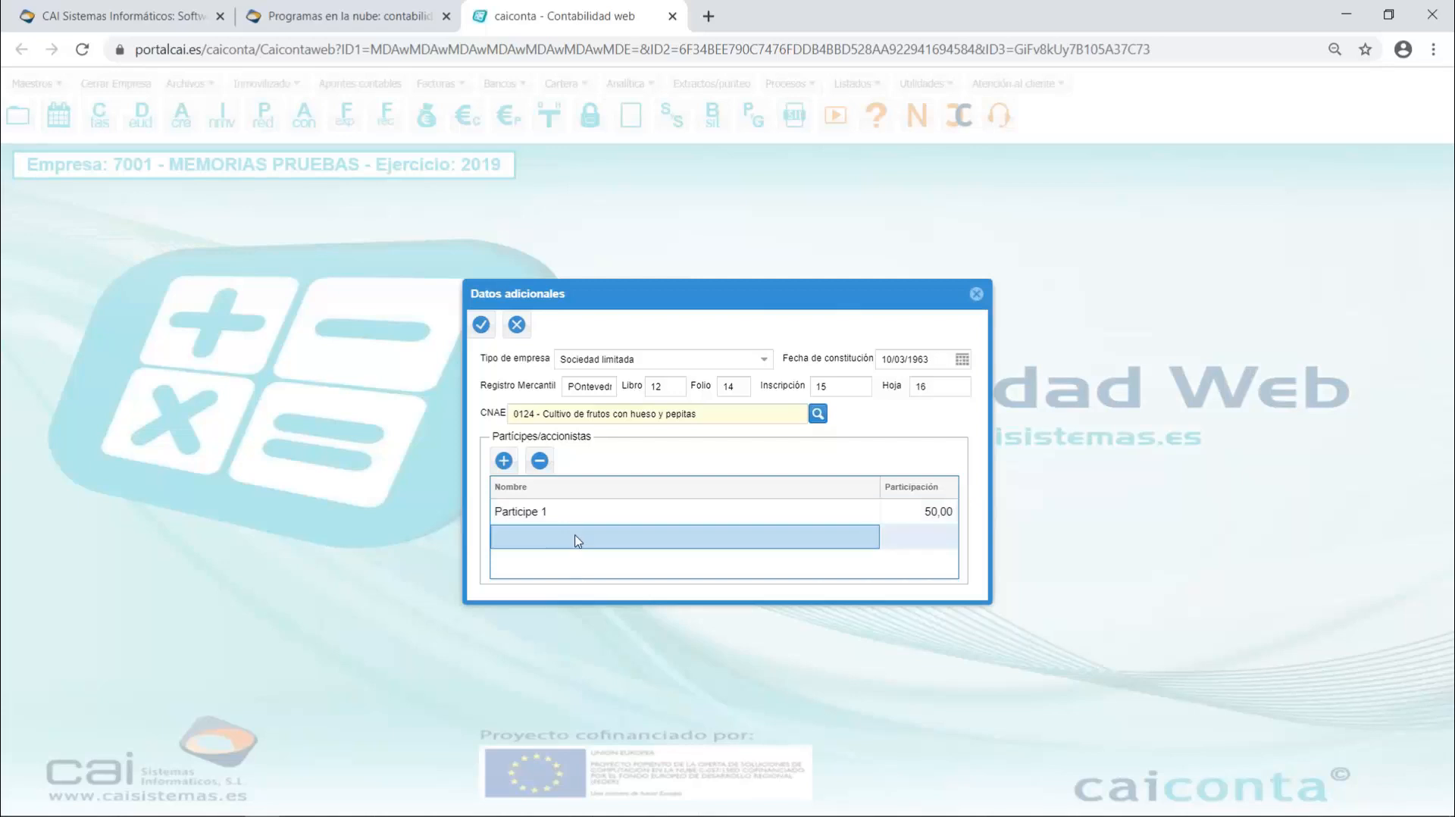
click(578, 540)
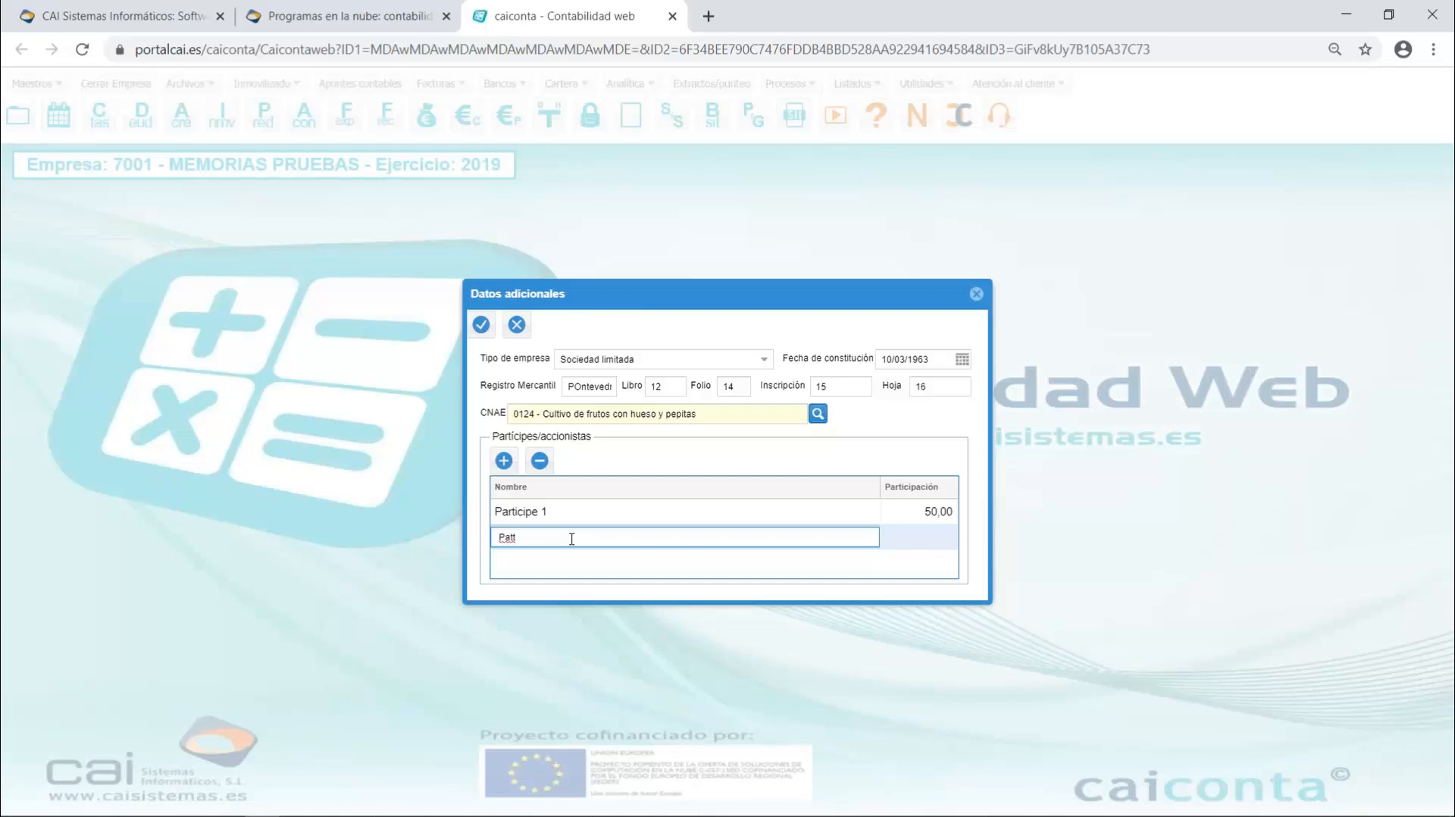
text(Pat)
key(BackSpace)
text(rticipe 2)
key(Tab)
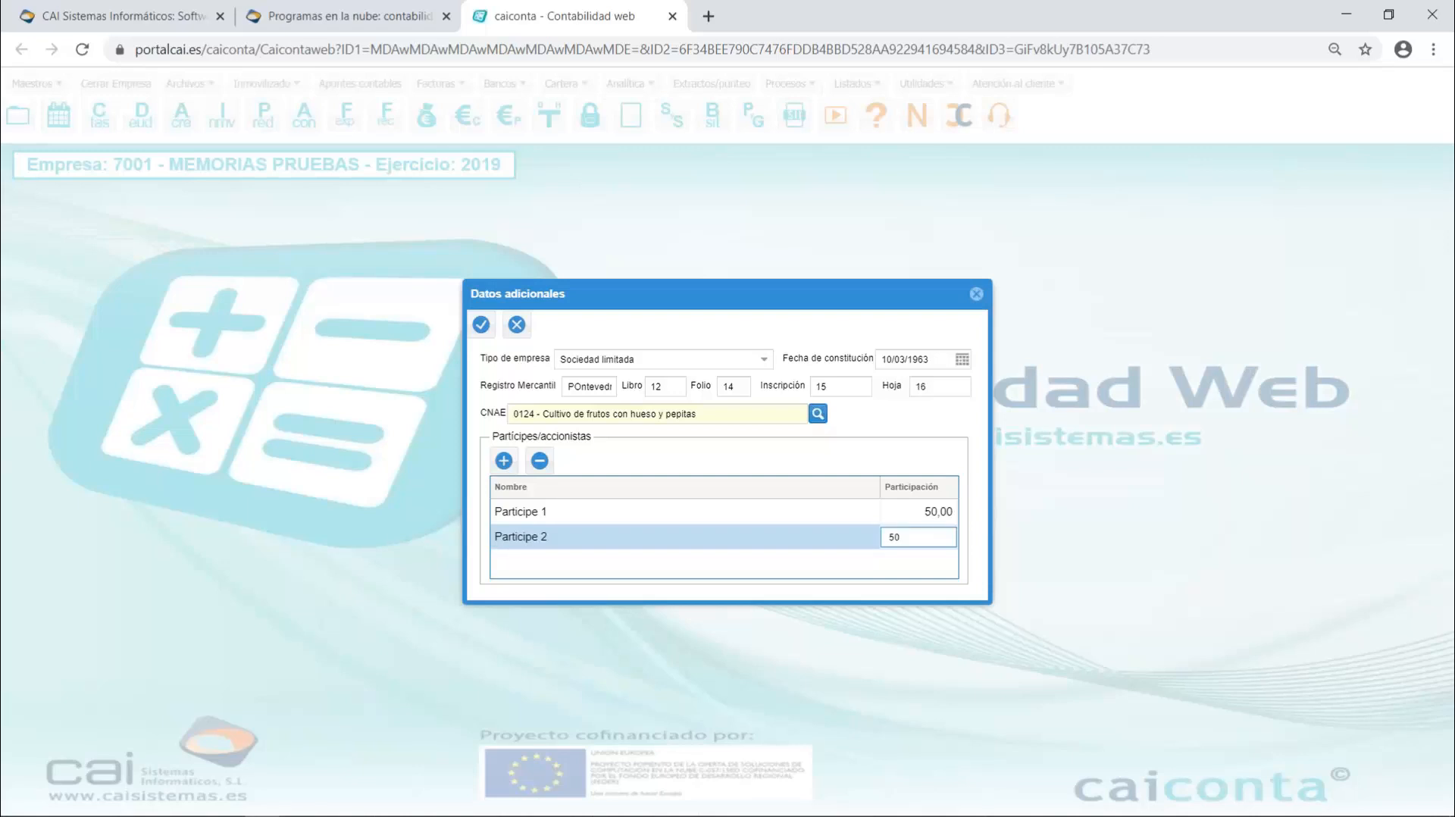
key(Tab)
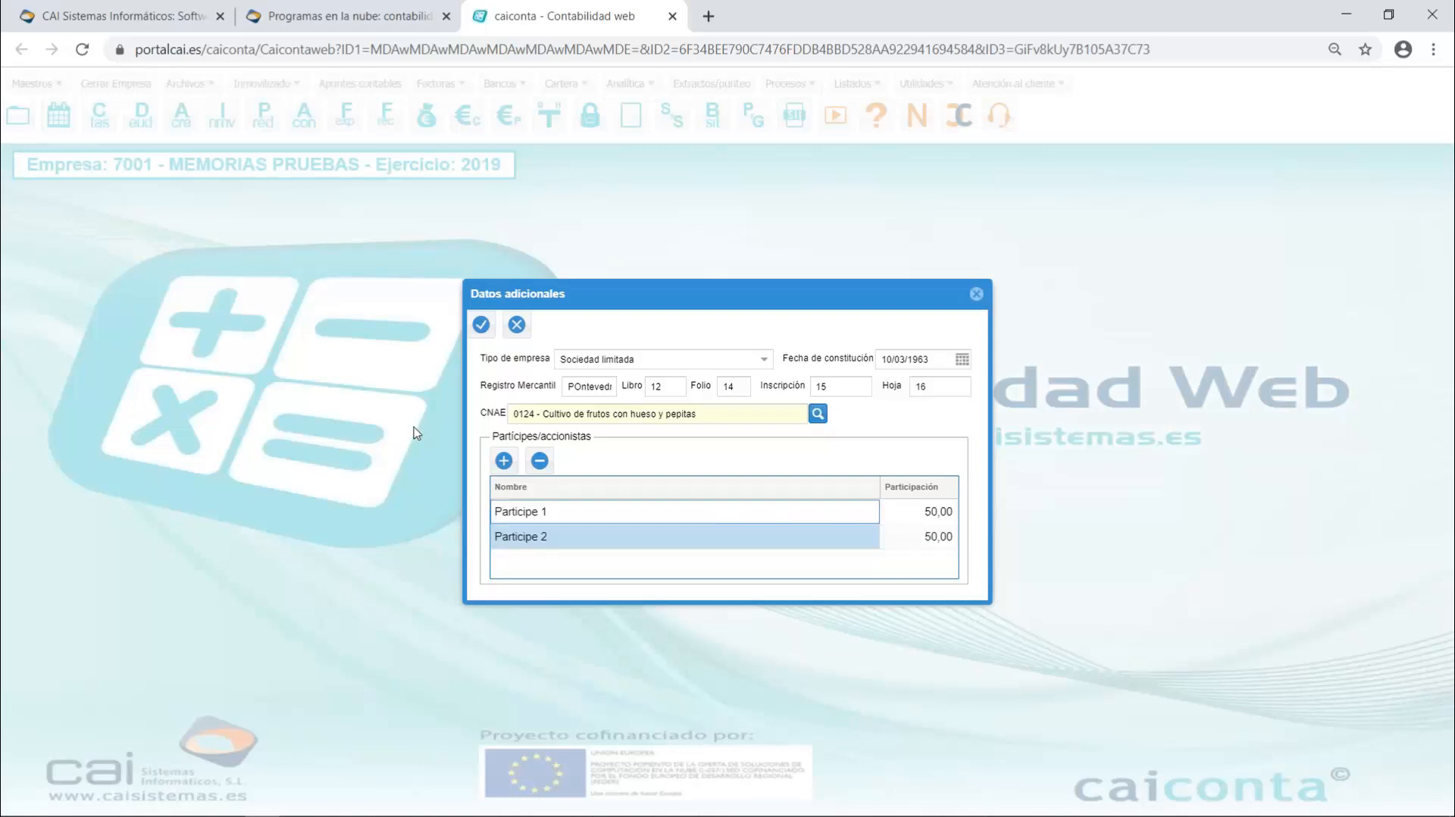
click(480, 326)
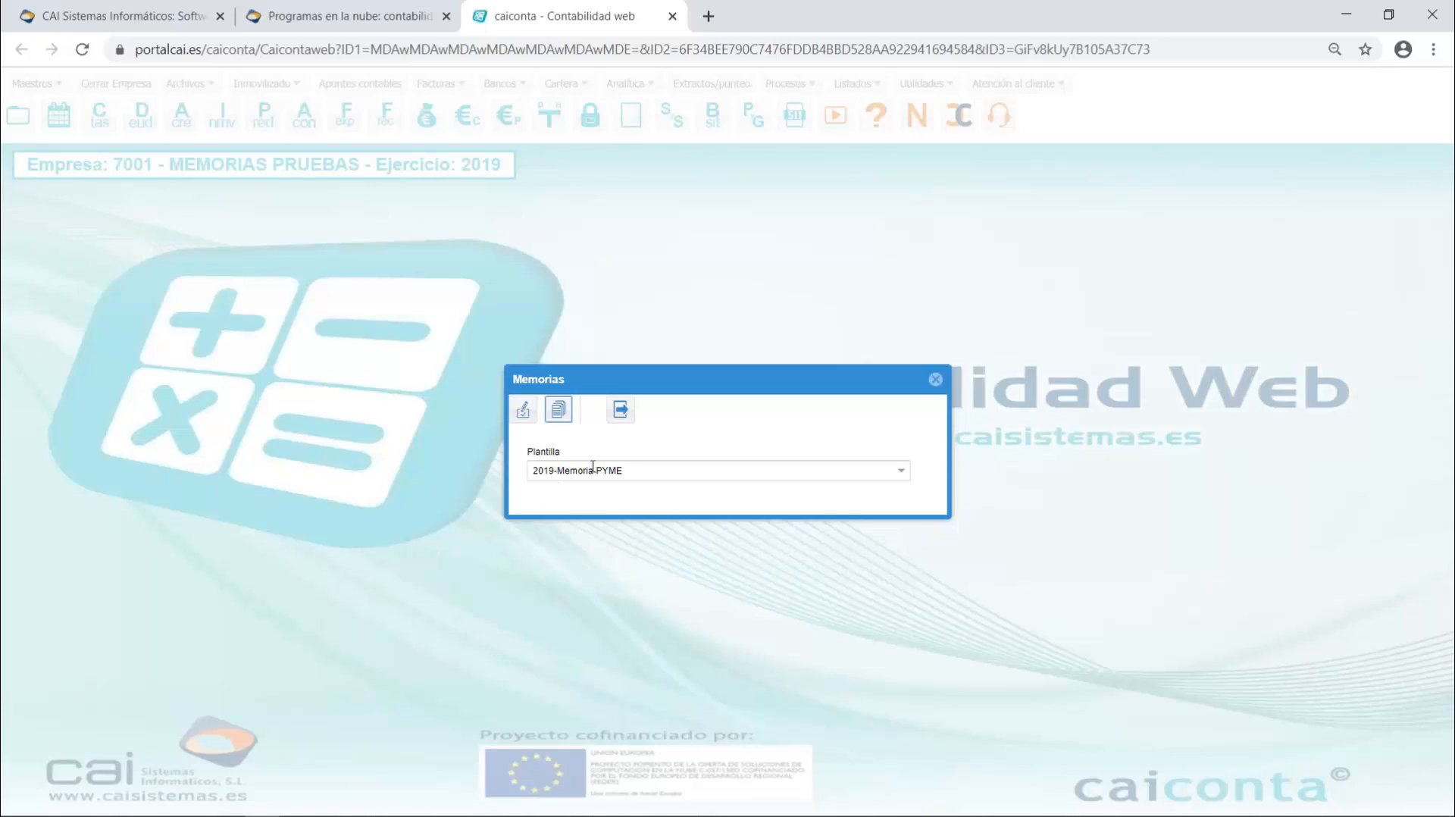
- Generate the memoria from the 2019-Memoria PYME template, open the downloaded document in Word and enable editing
click(523, 414)
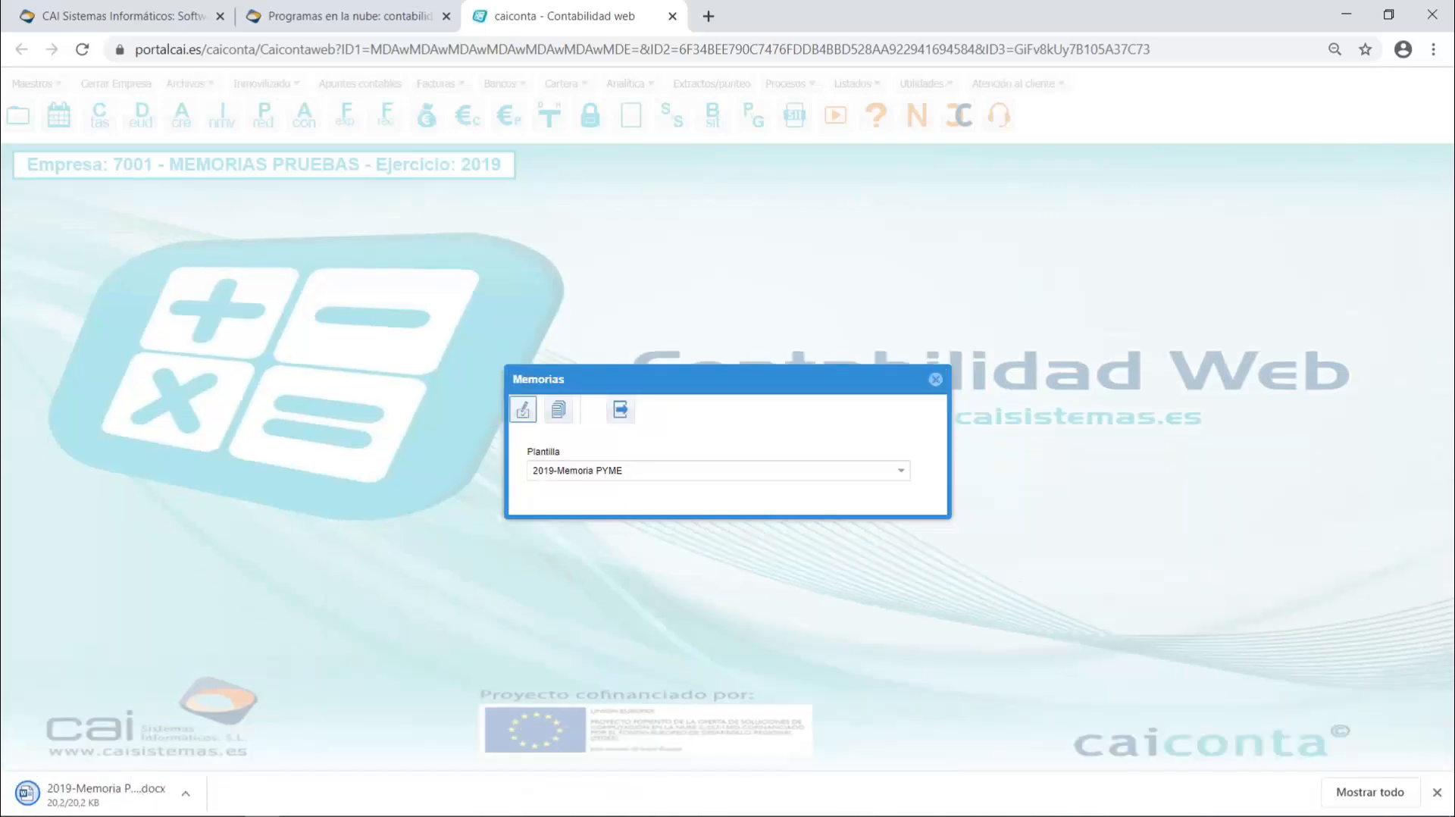
click(111, 798)
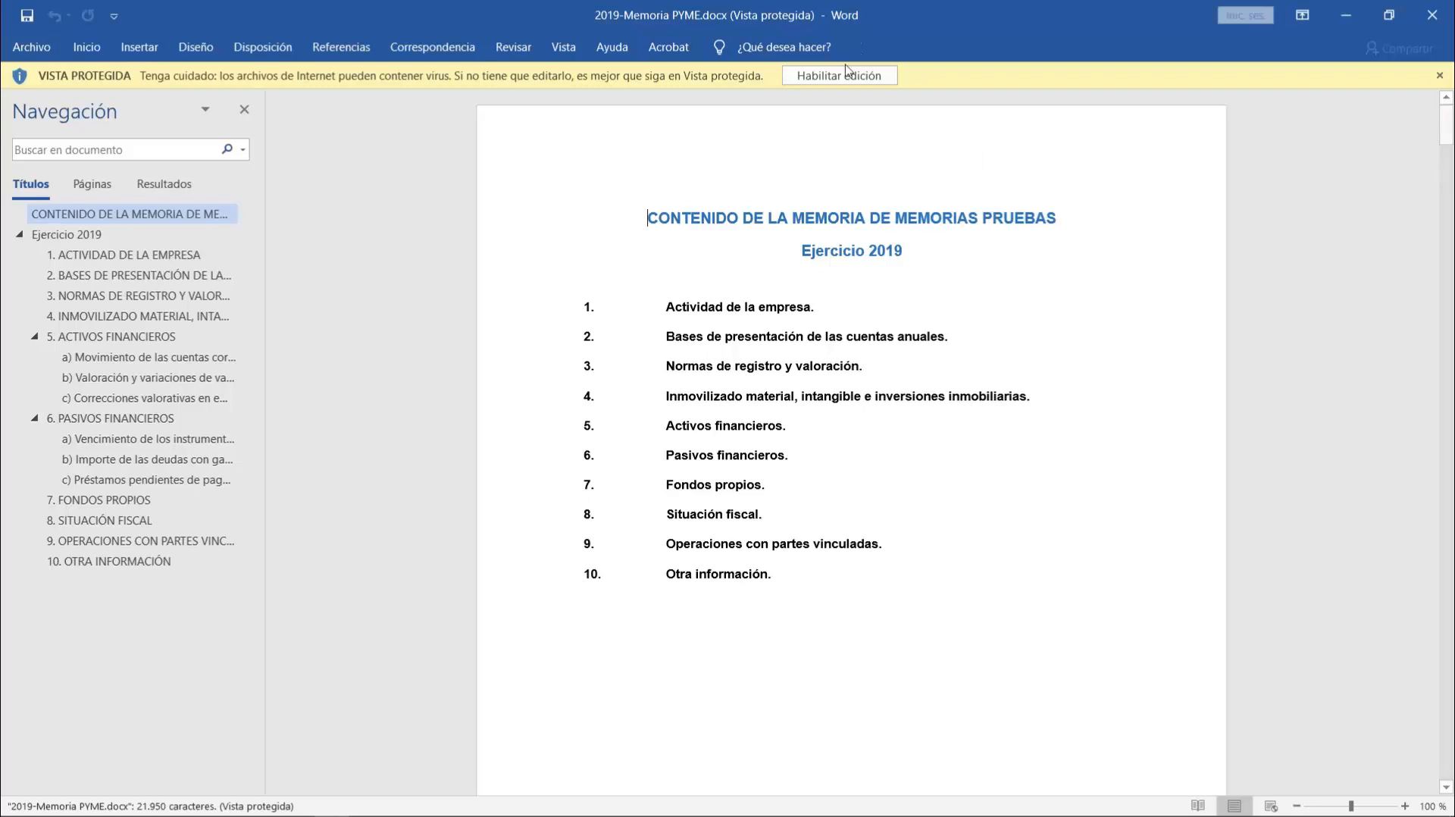
click(839, 75)
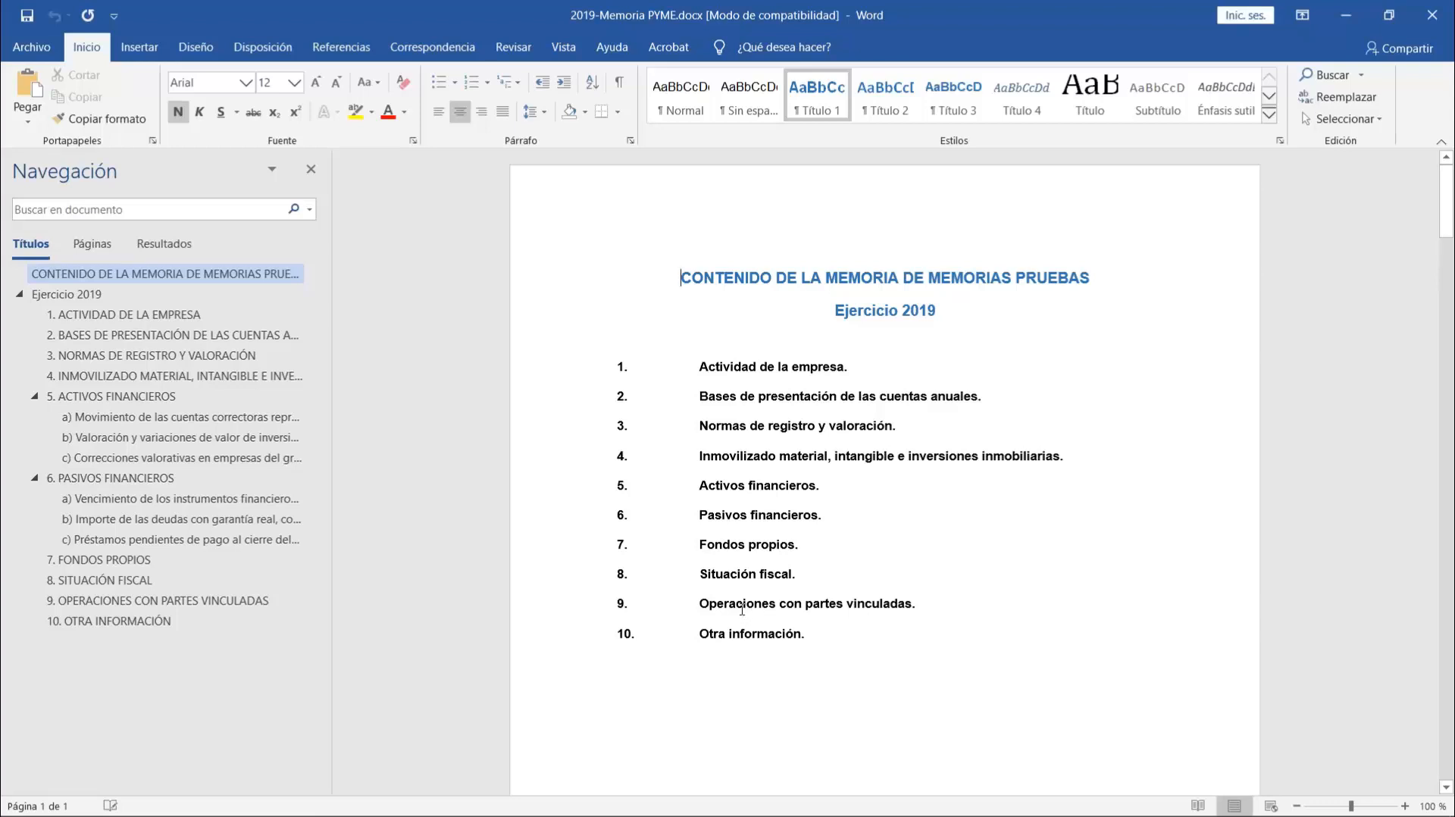
- Review the generated memoria from the company activity through the financial assets tables, and close the document and the Memorias window
scroll(742, 609, down, 15)
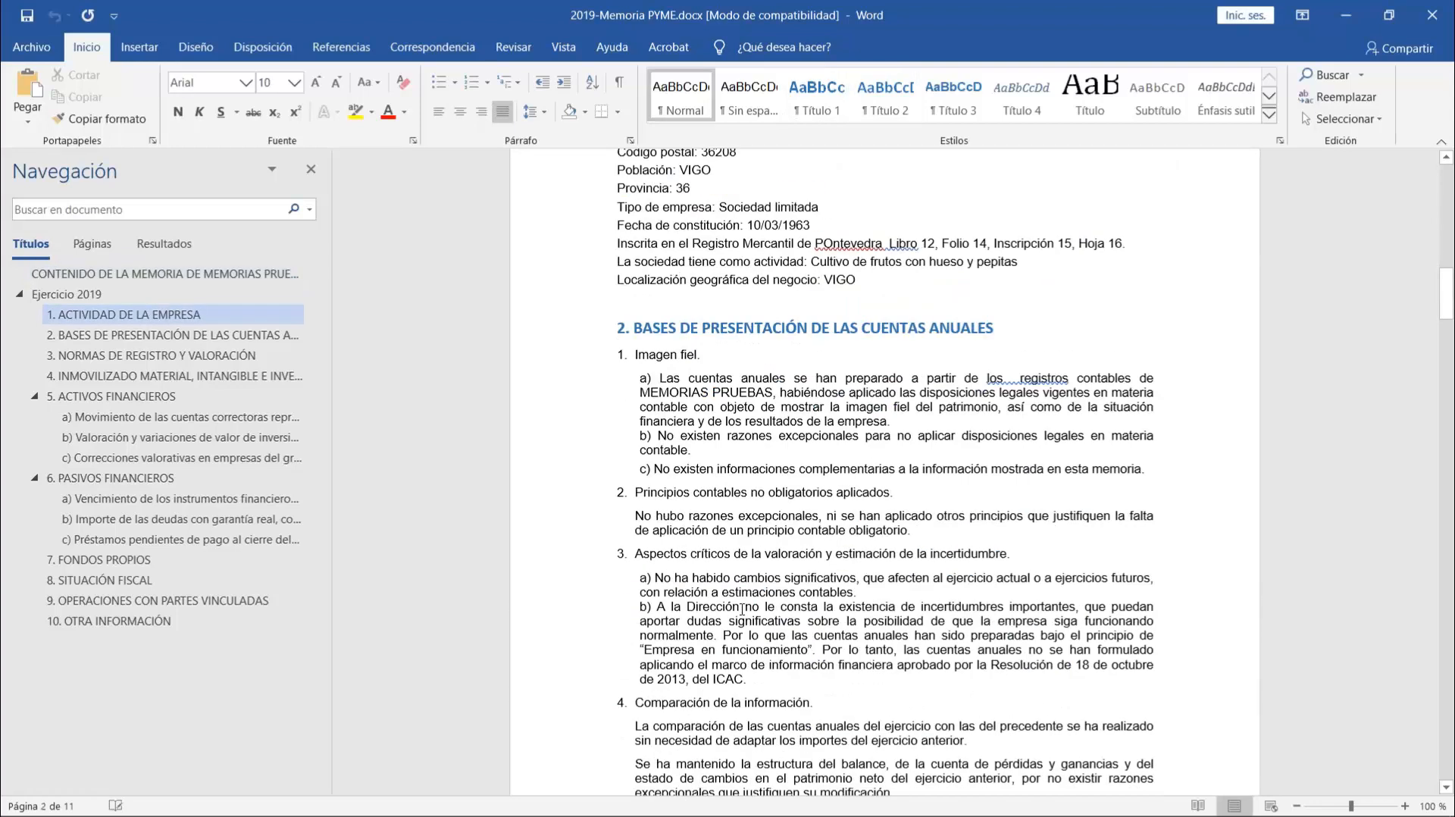
scroll(742, 609, down, 20)
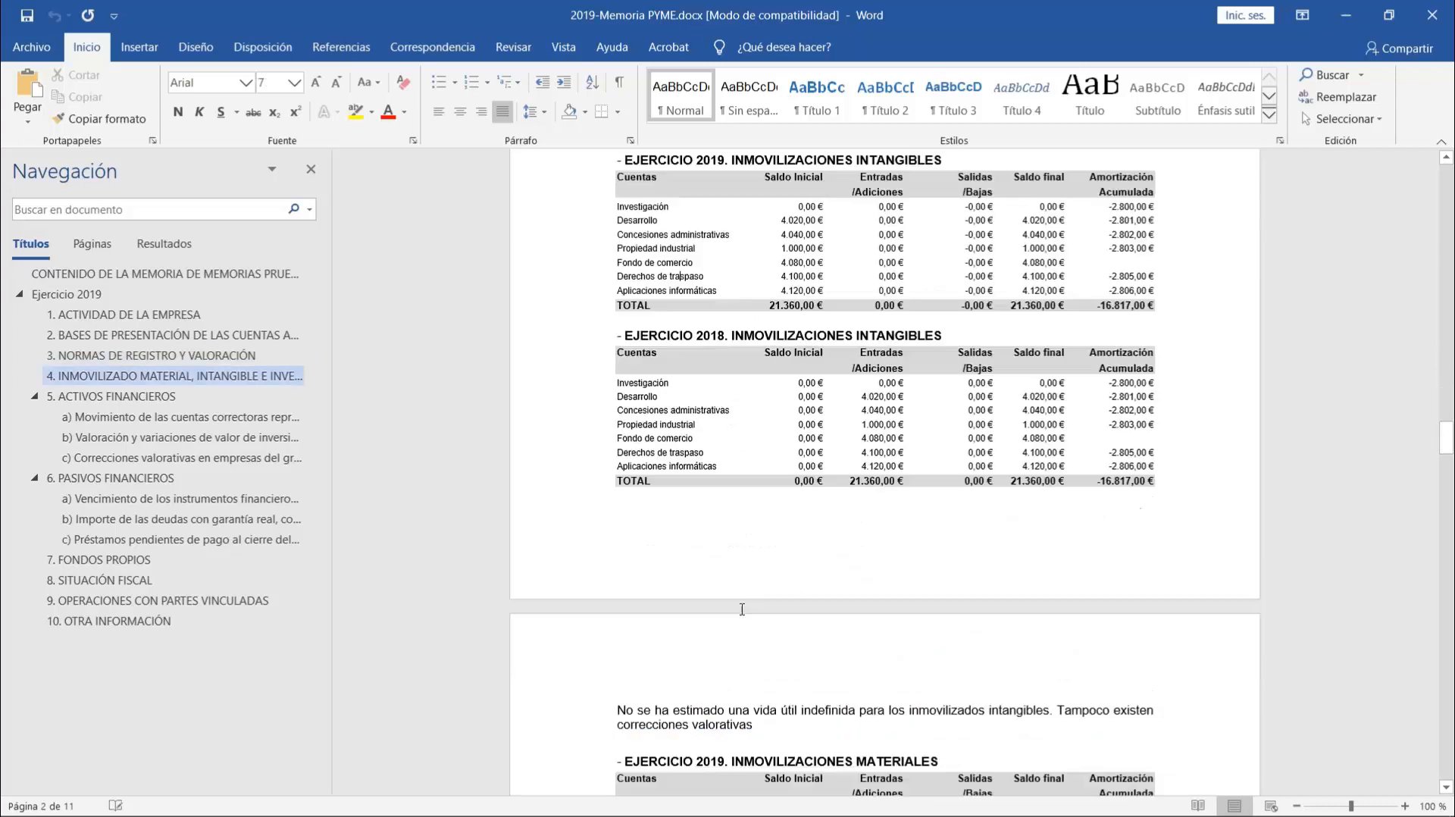
scroll(742, 609, down, 20)
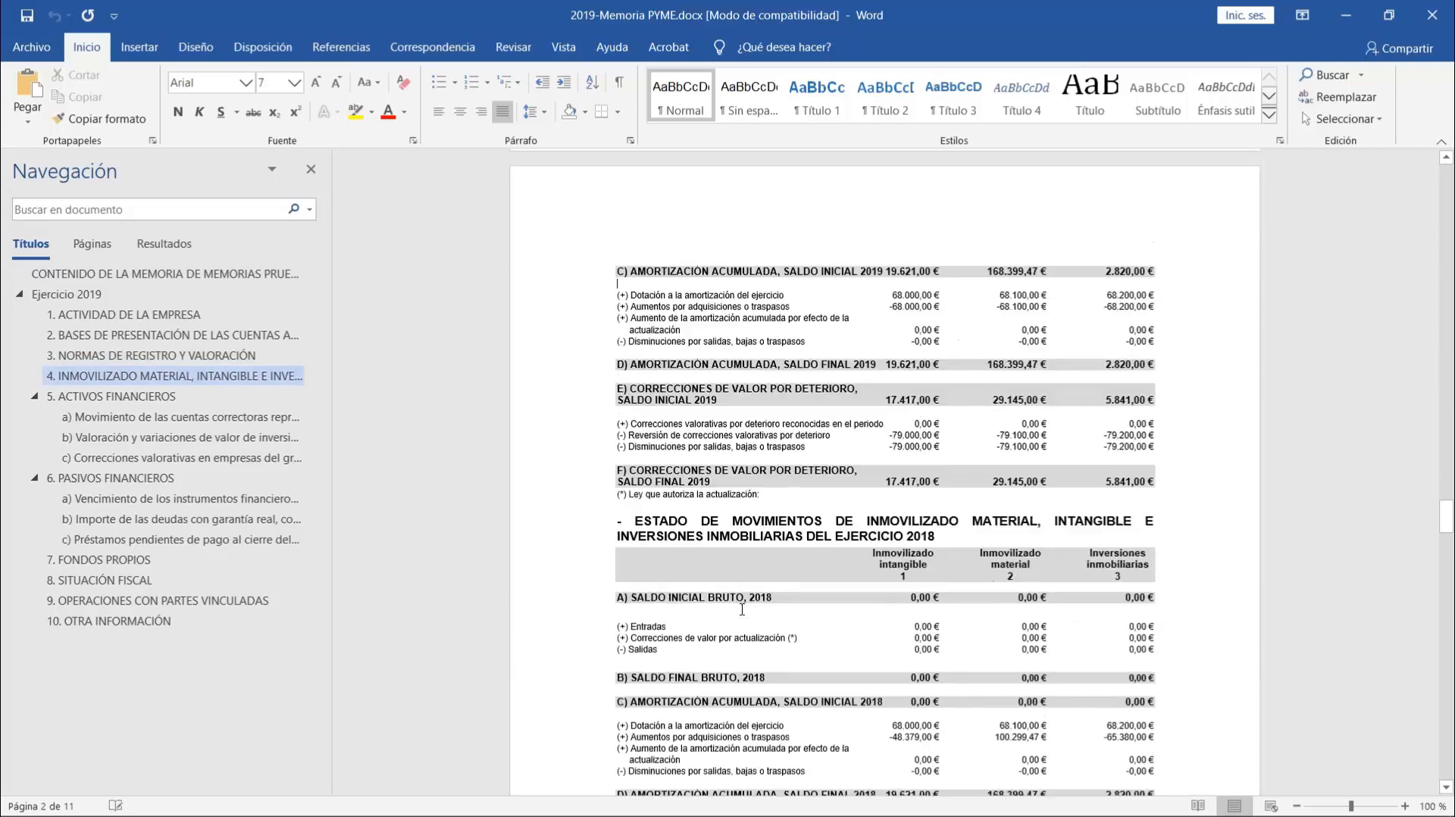
scroll(742, 609, down, 20)
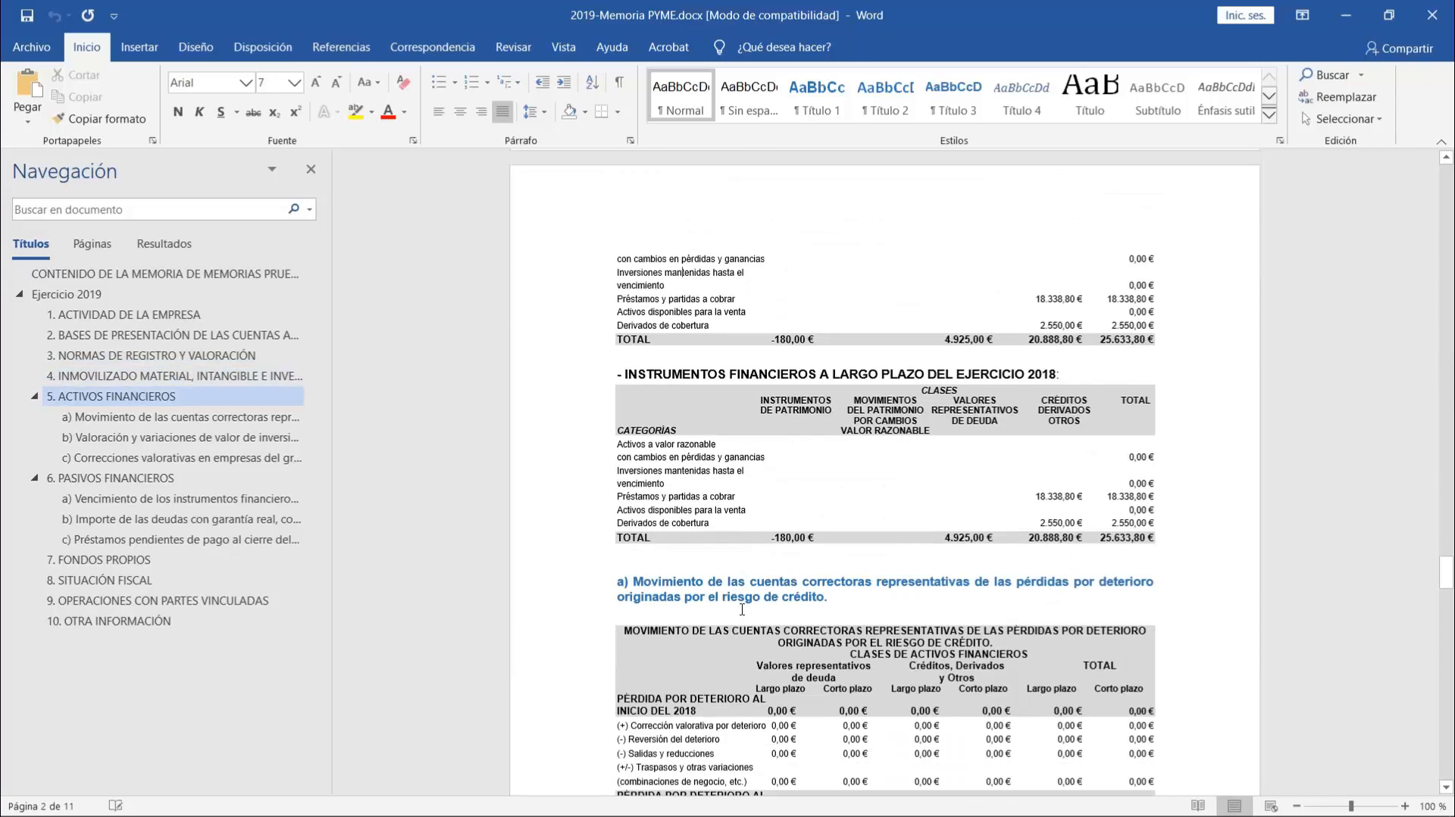
click(1432, 15)
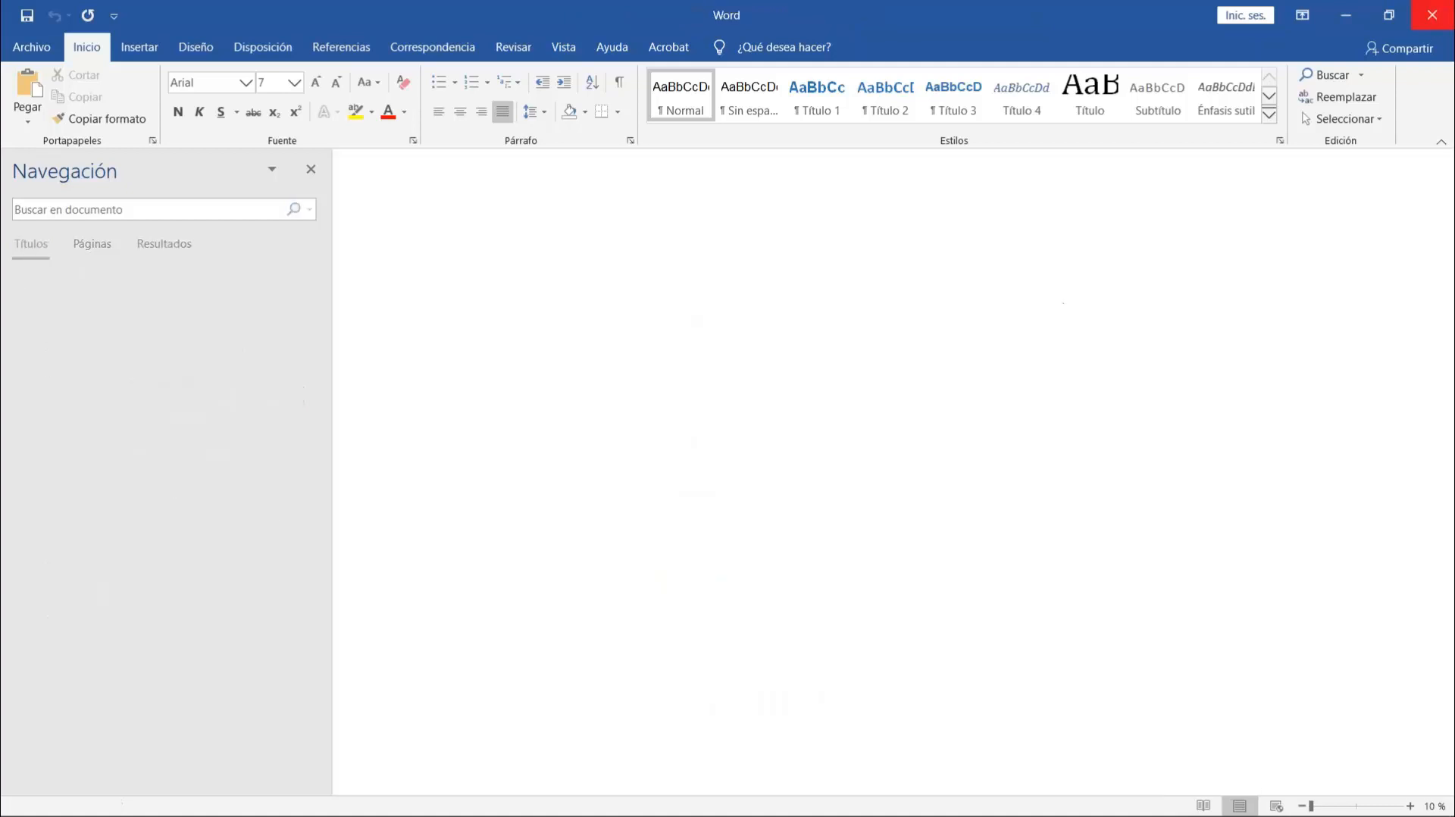
click(1432, 15)
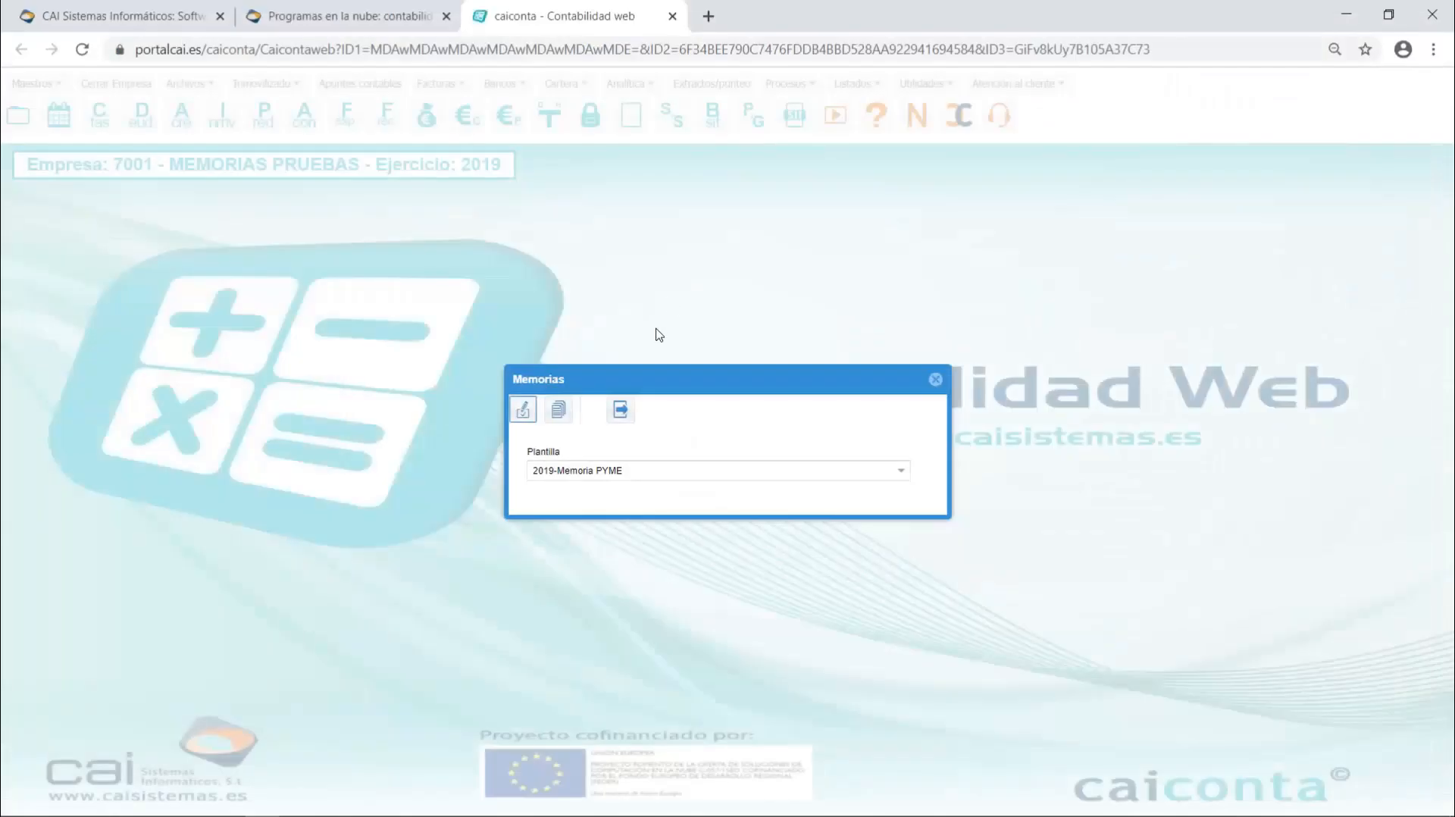
click(937, 380)
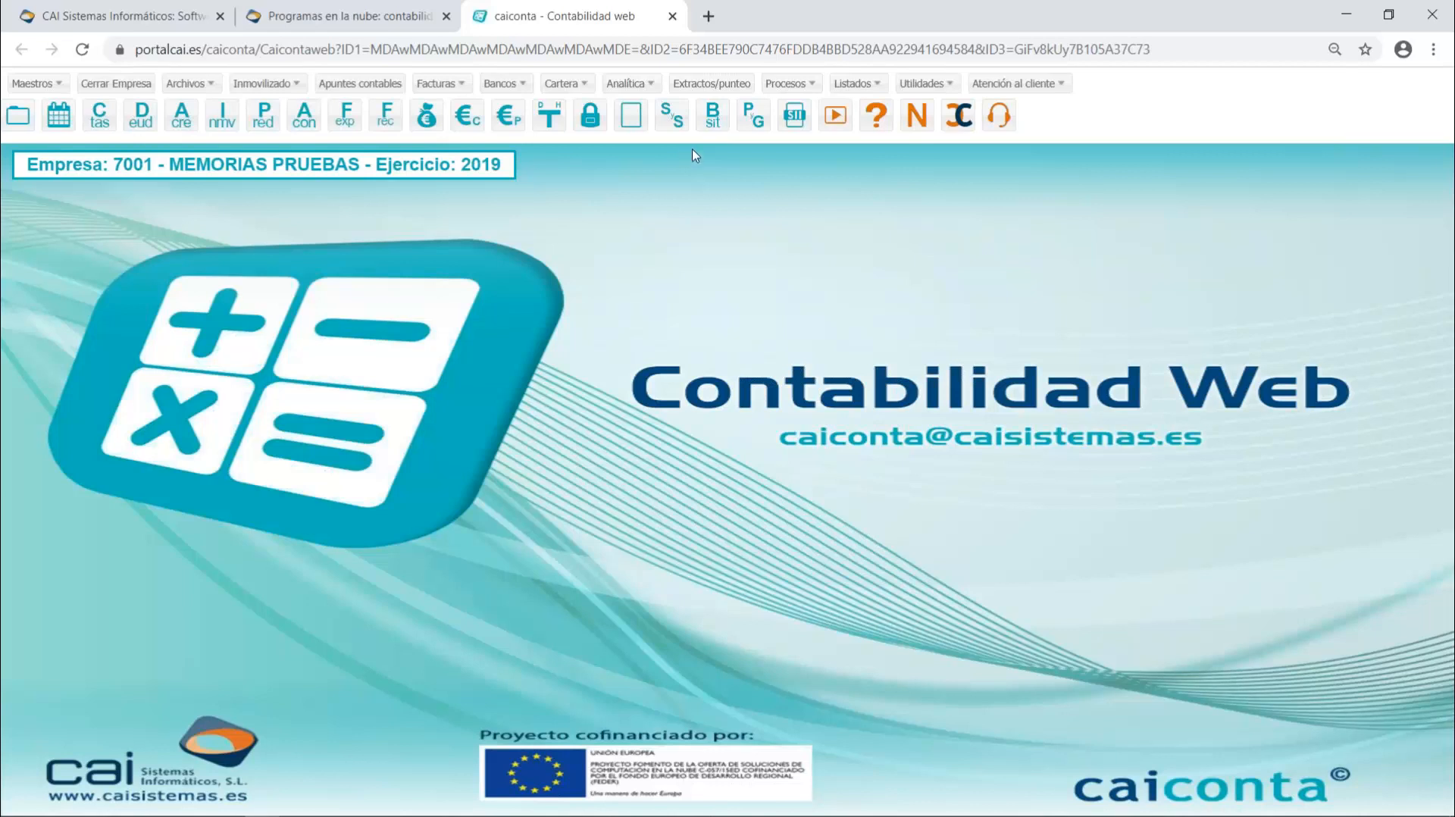
- Look at the Informes Excel options, marking Saldos cuenta, Balance de situación and Cuenta de PyG, and close without exporting
click(805, 85)
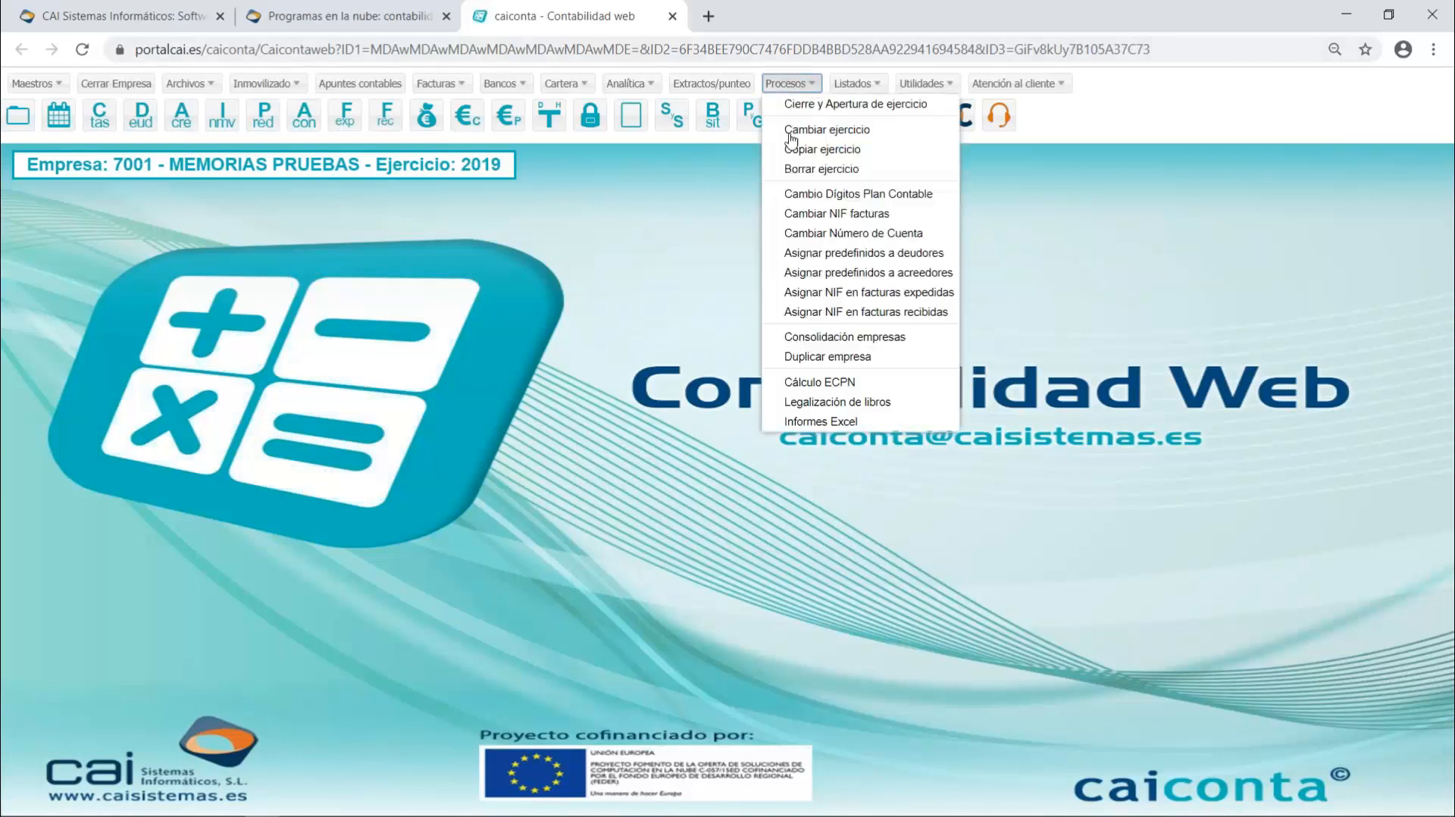
click(845, 422)
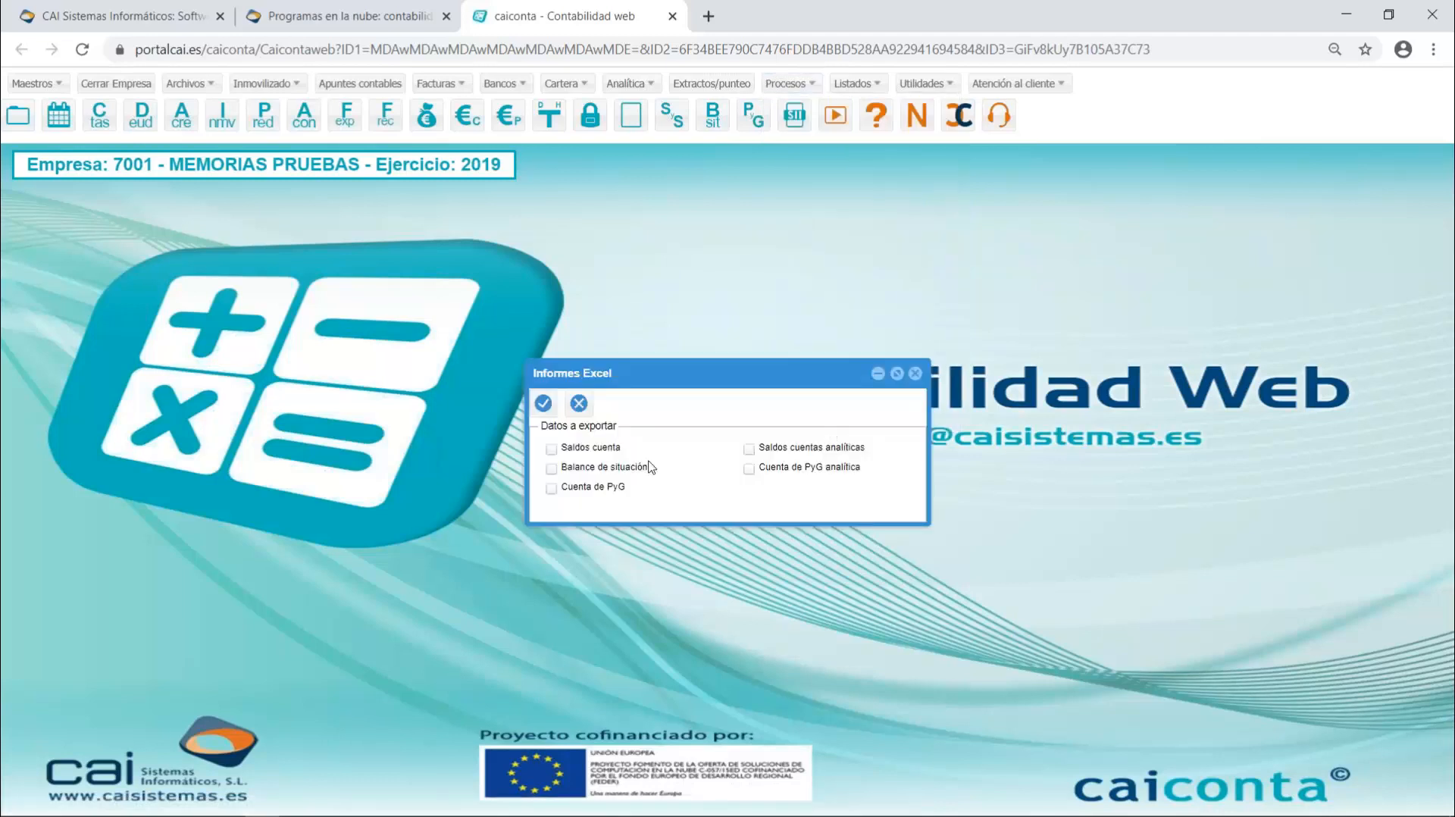
click(551, 448)
click(551, 468)
click(552, 488)
click(913, 373)
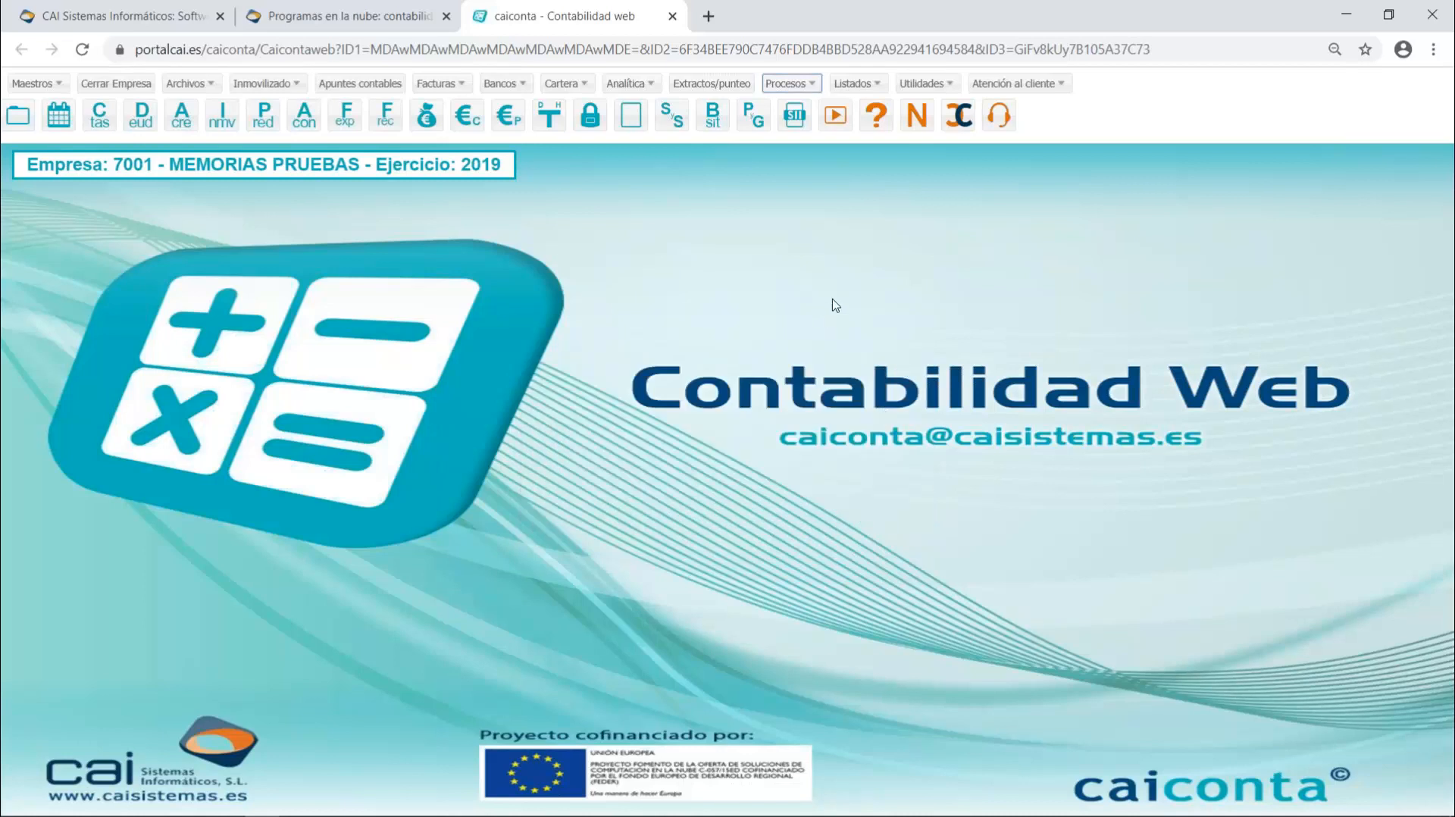
- Read through the 2020 application news (Novedades) for version 03/03/2020 and close it
click(918, 119)
scroll(935, 484, down, 1)
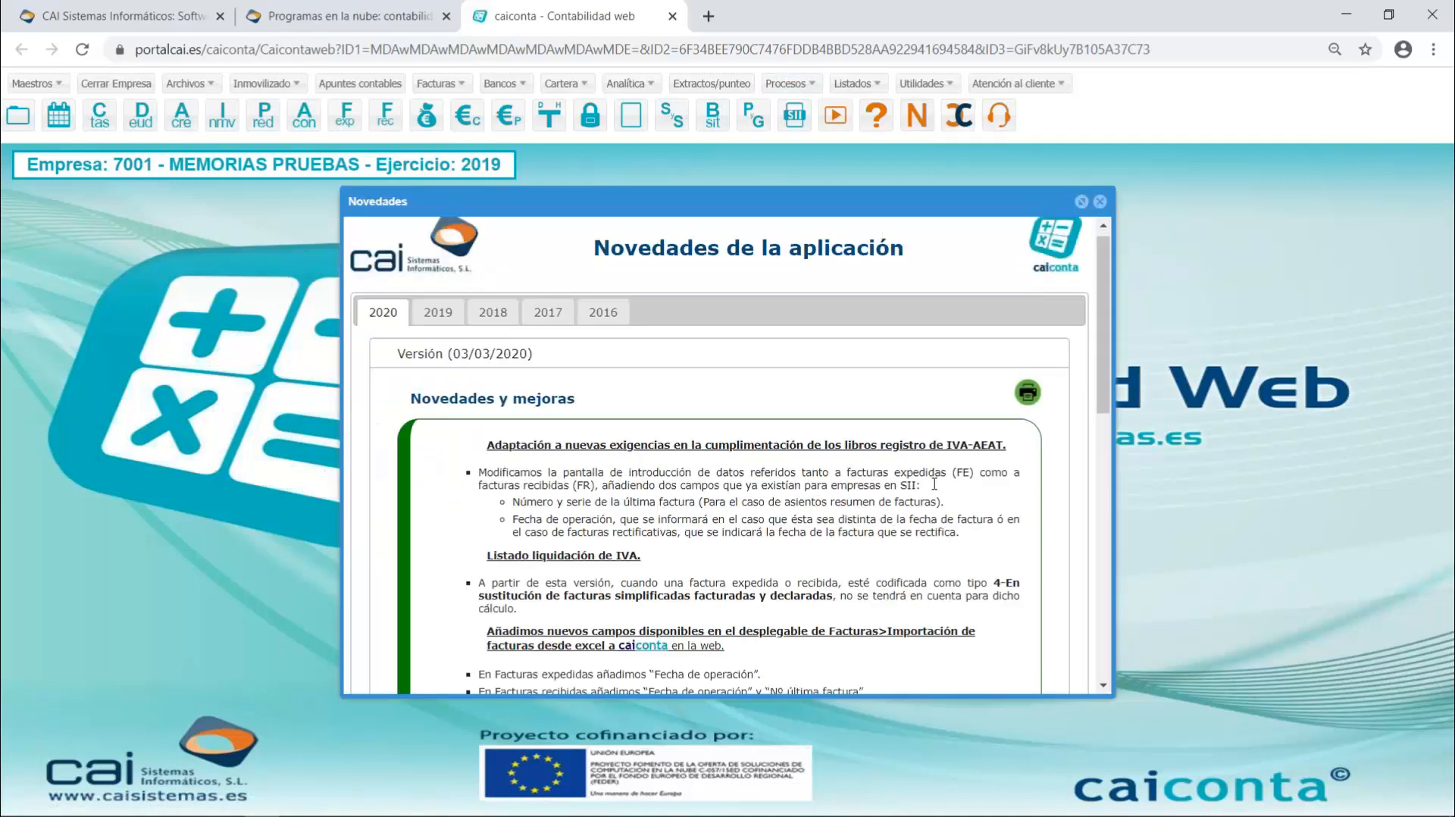
scroll(934, 484, down, 2)
click(1103, 686)
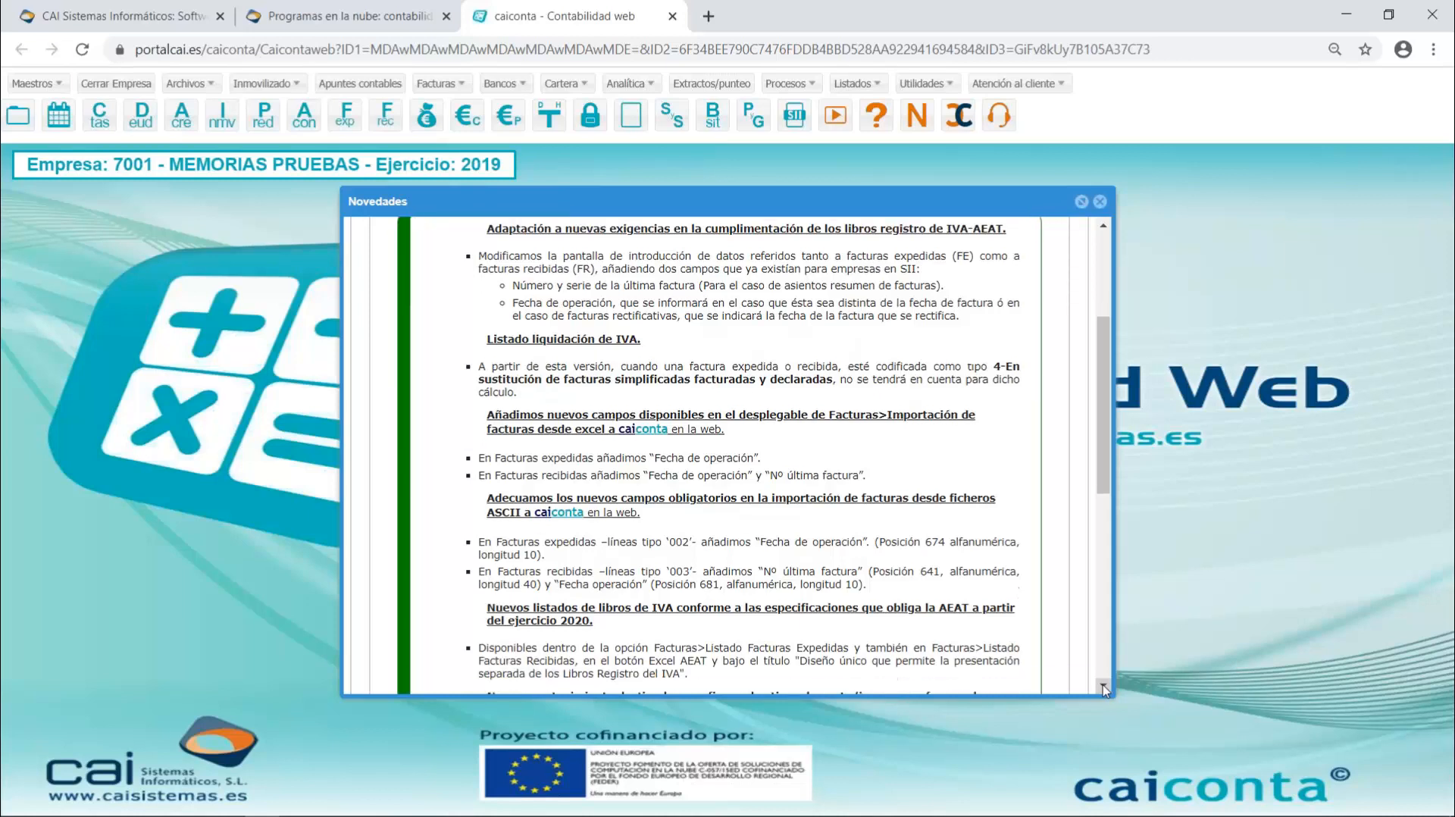
scroll(1103, 686, down, 4)
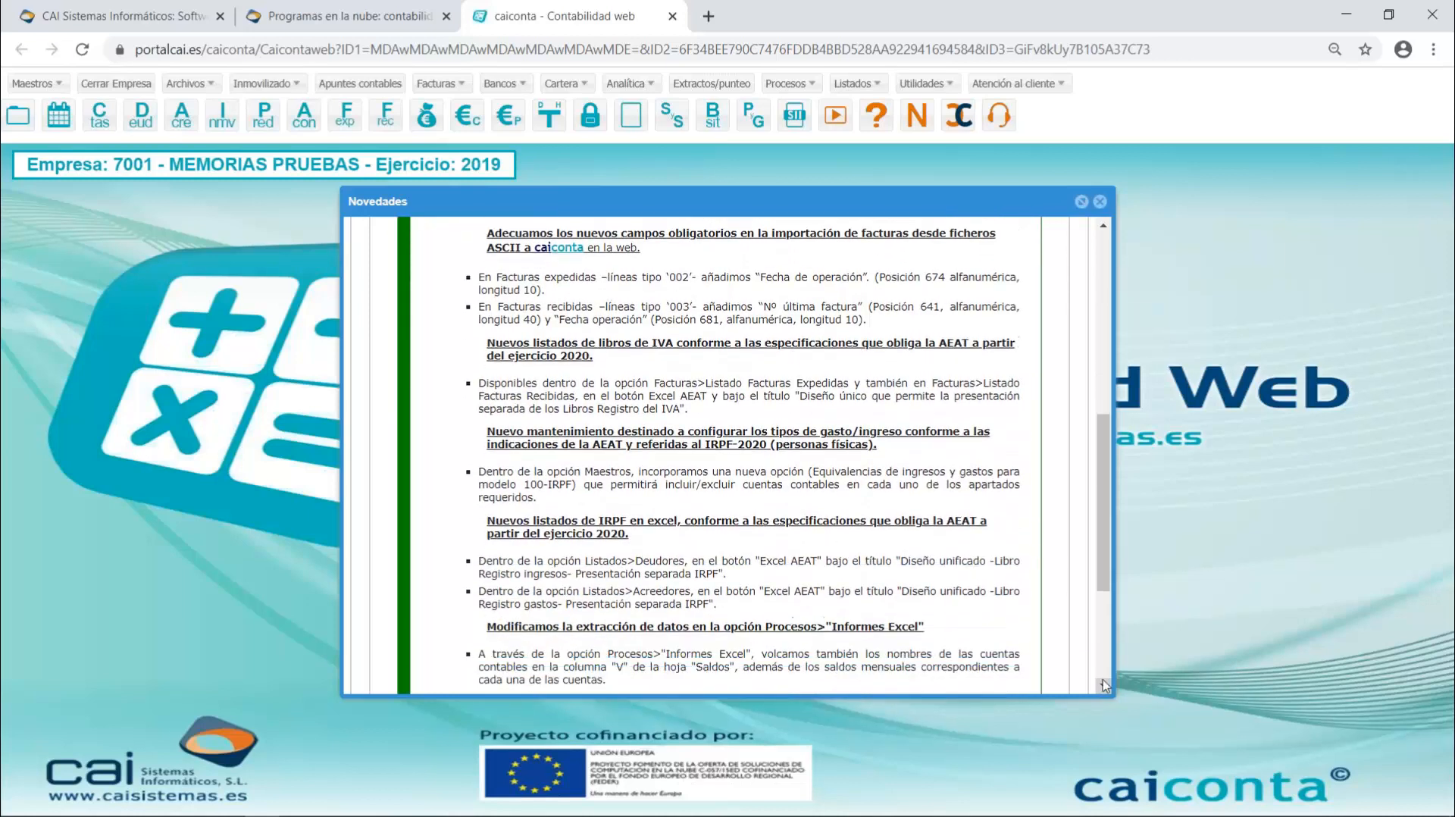
scroll(1108, 261, up, 8)
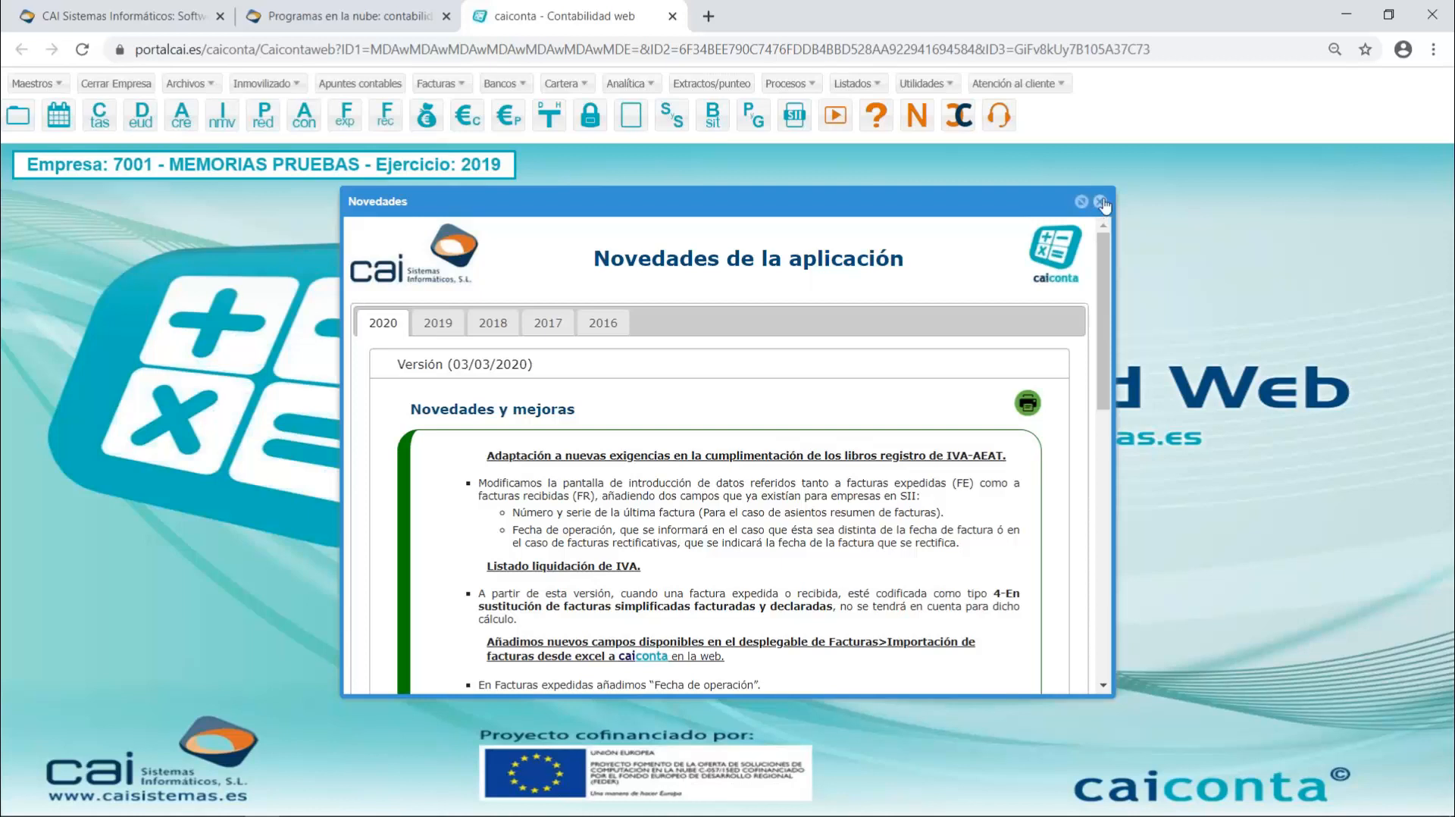
drag(1103, 336, 1113, 626)
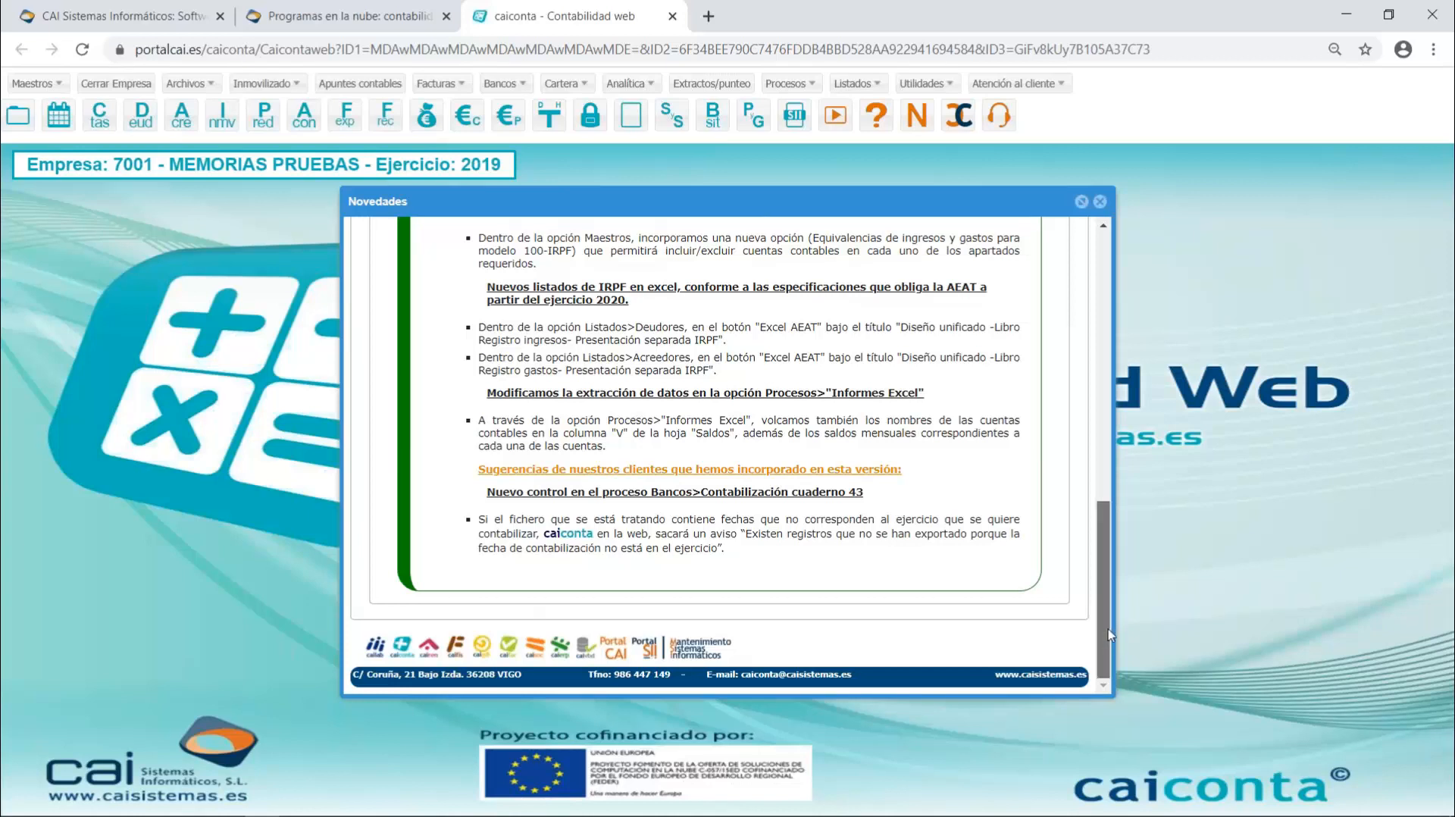
drag(1113, 629, 1103, 251)
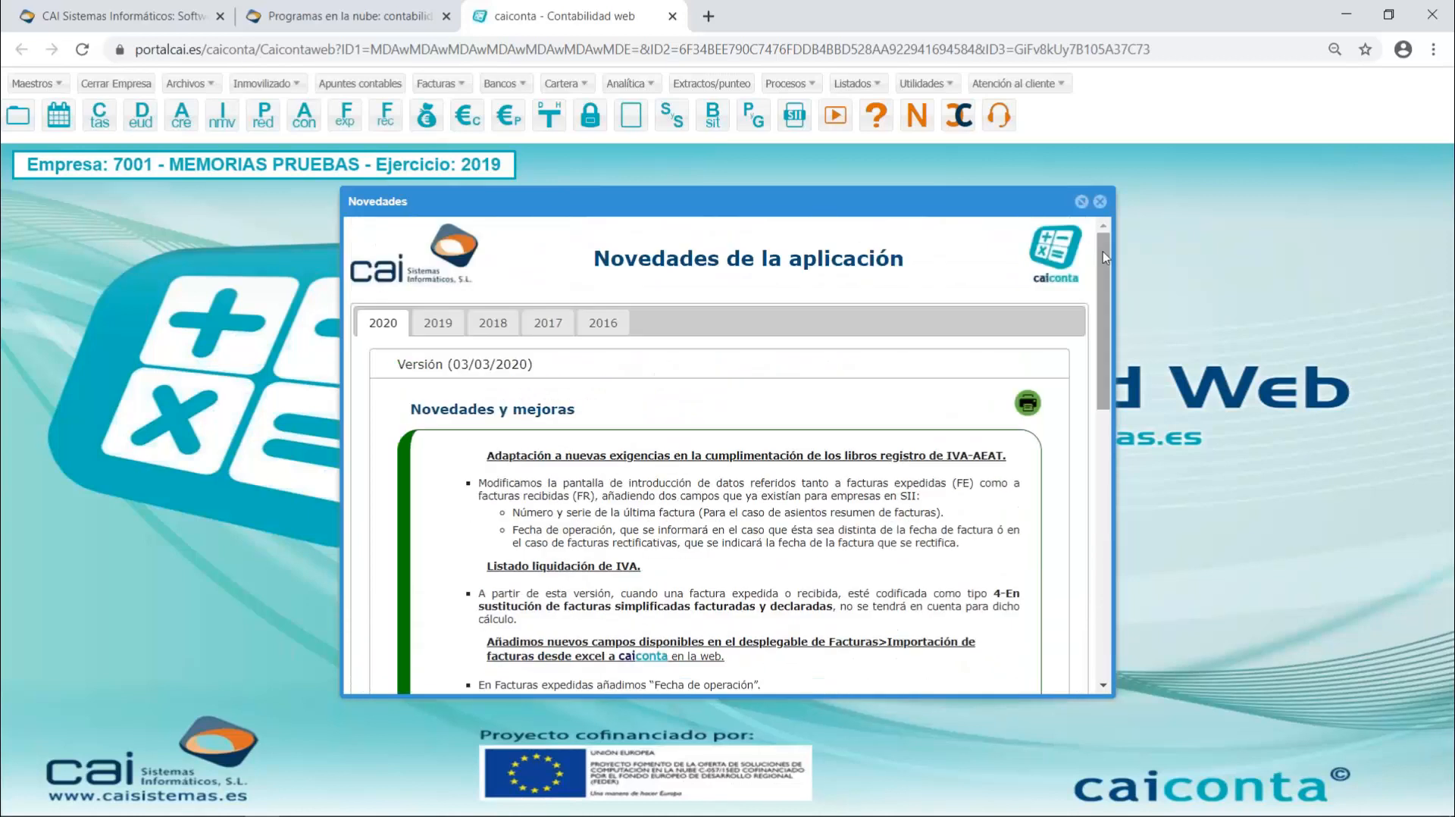
click(1099, 201)
- Examine the Contabilización cuaderno 43 window for bank postings and close it
click(511, 84)
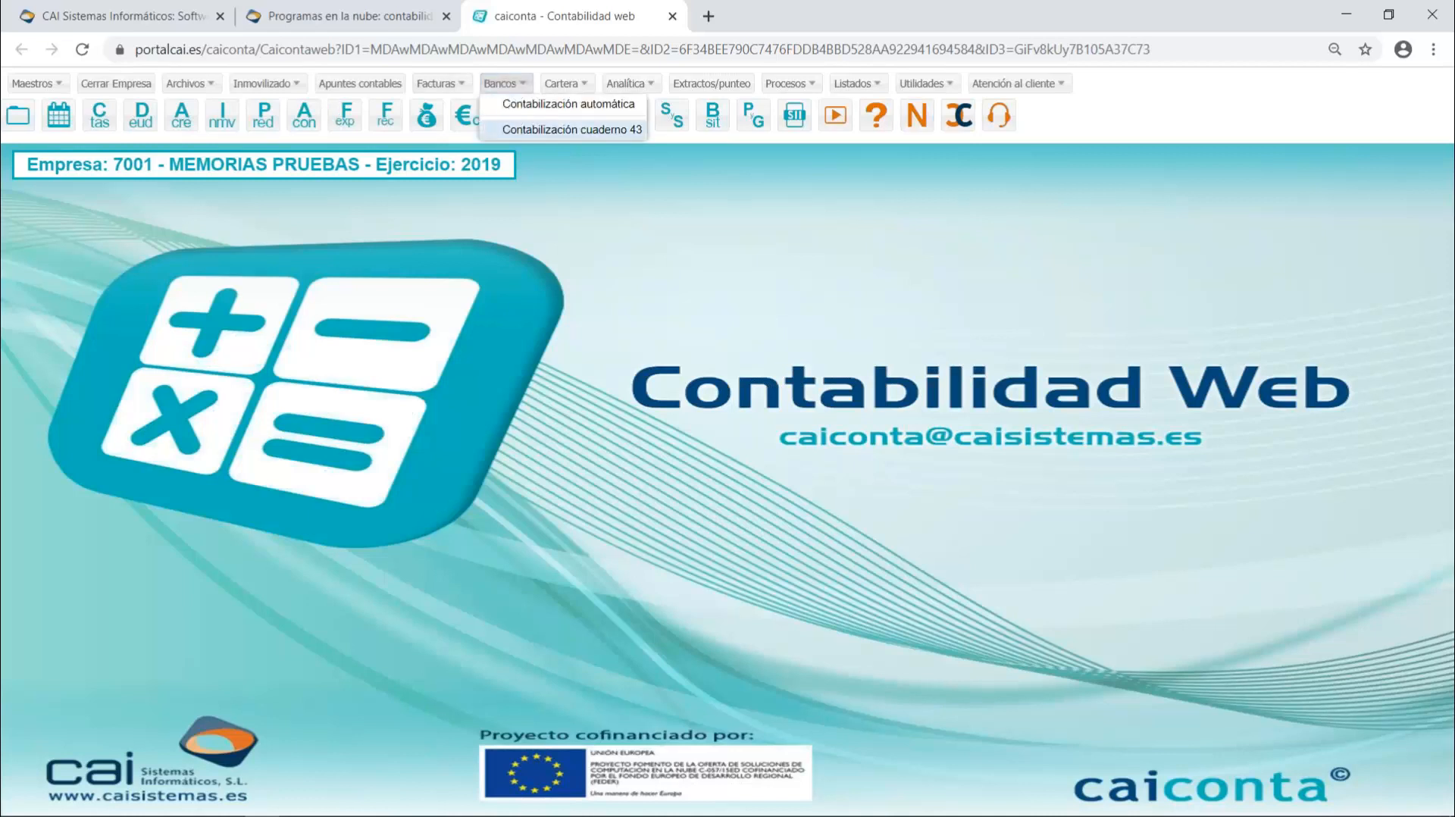
click(539, 130)
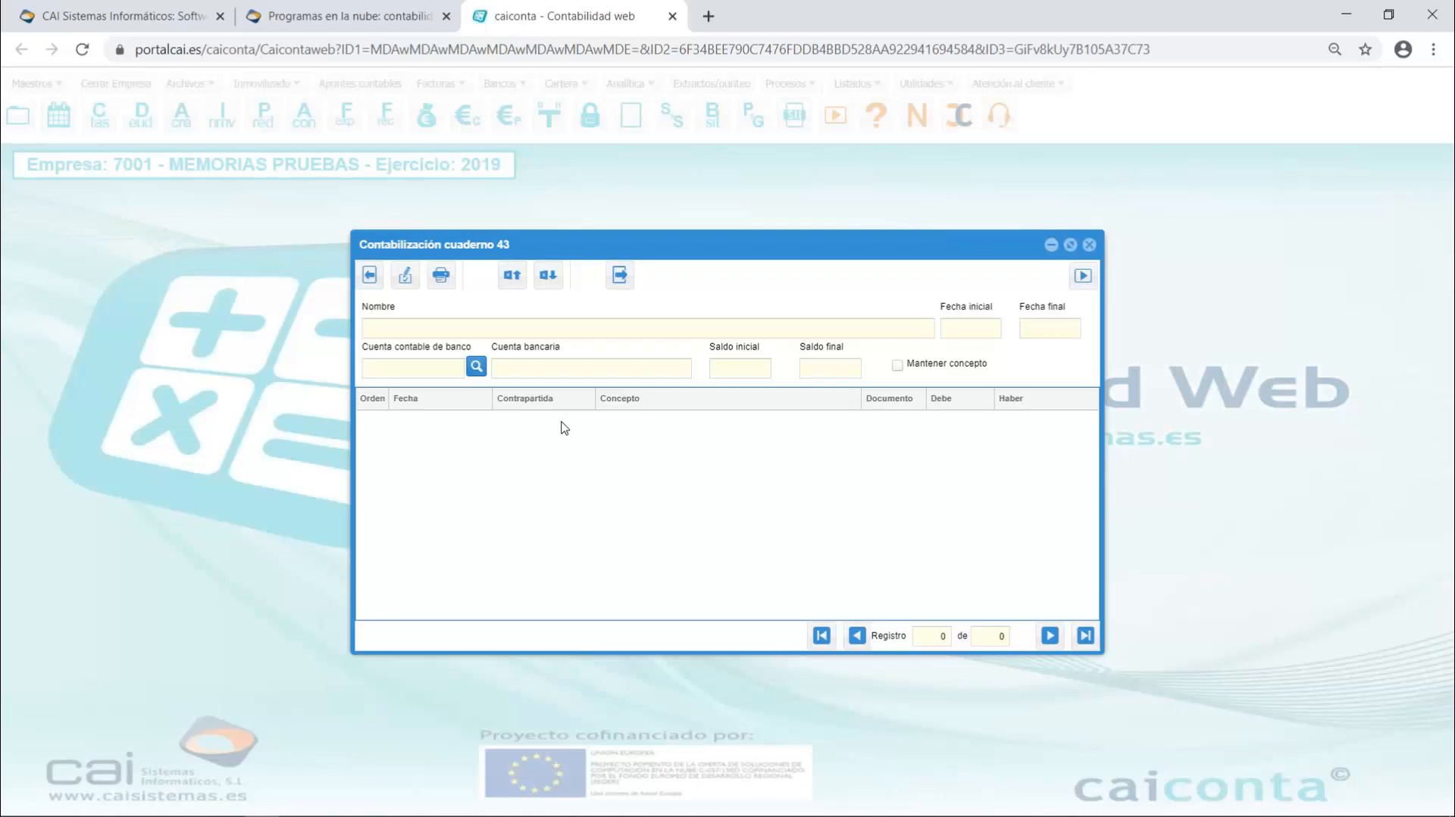
click(1089, 245)
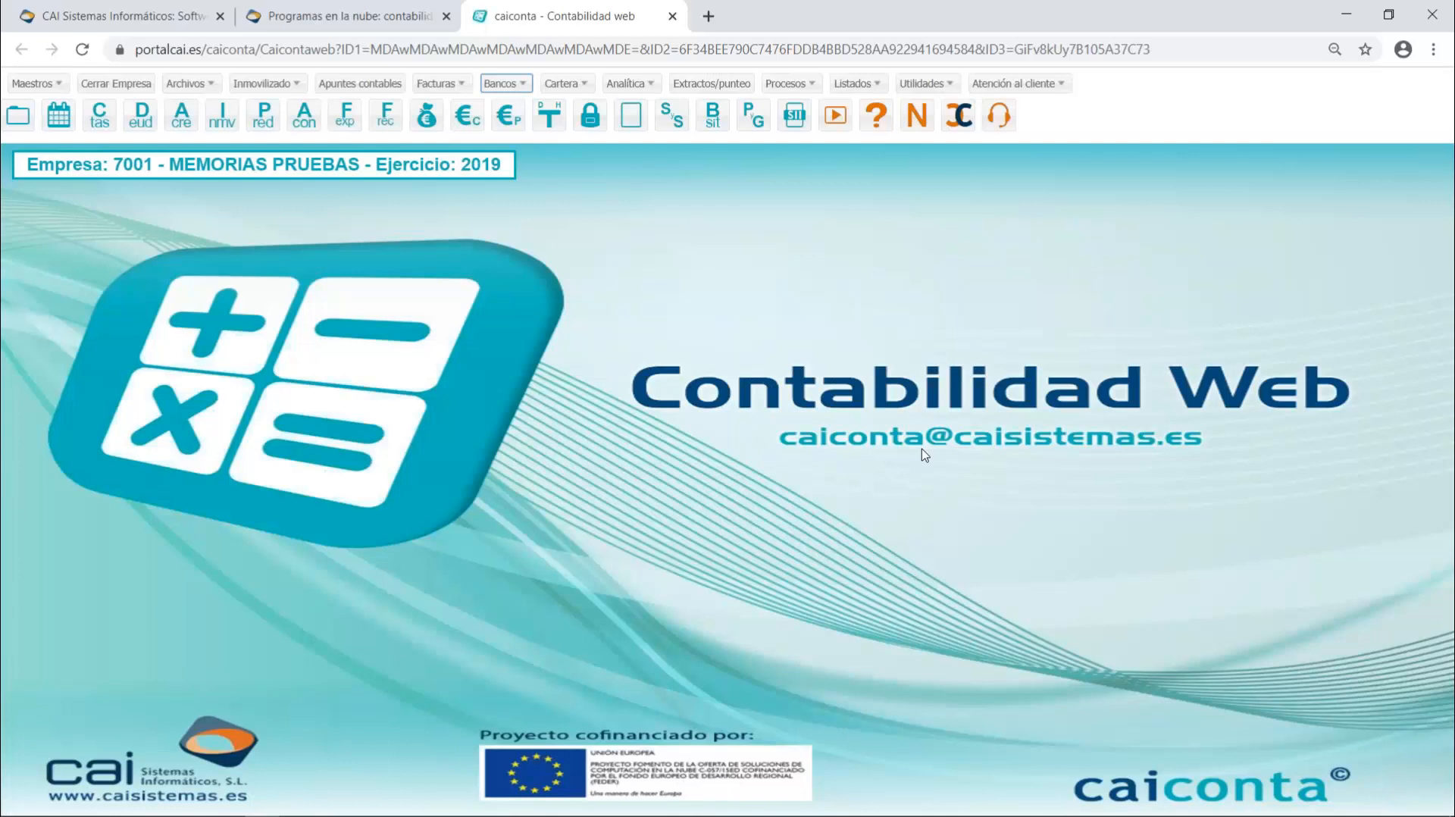
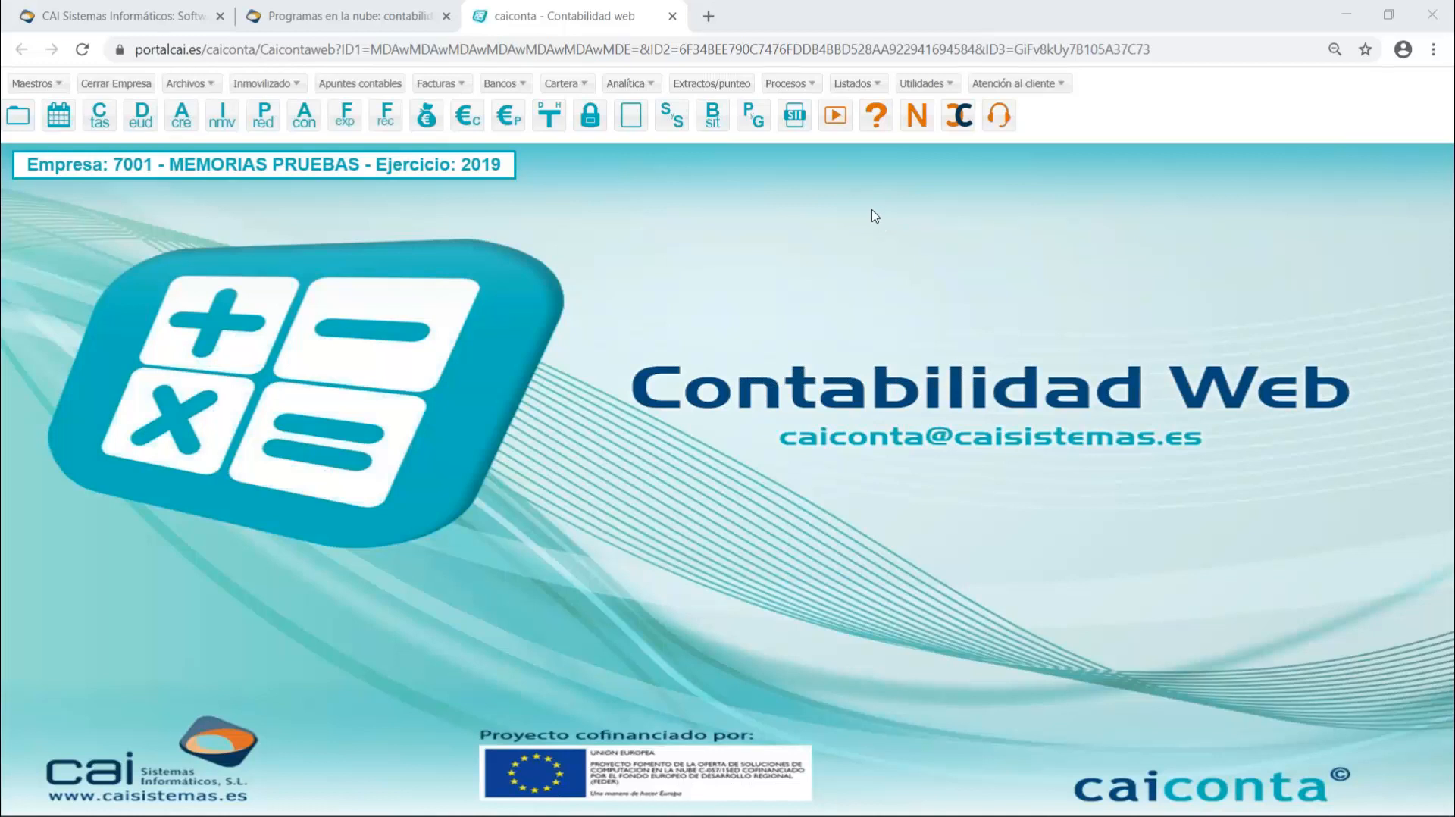
- Add a new received invoice for EMPRESA DEMO, posting it to a new journal entry dated 11/04/2020
click(391, 122)
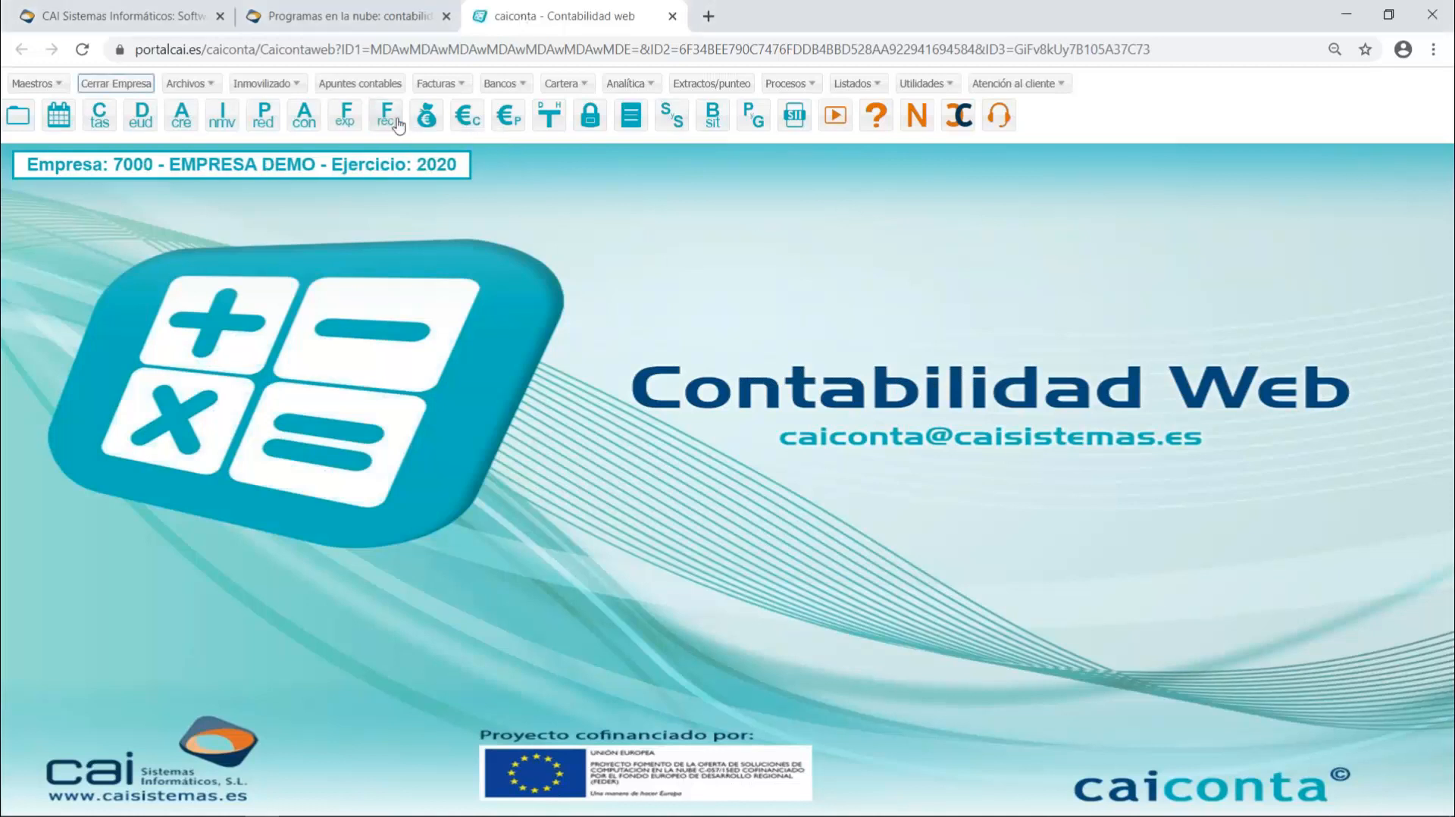
click(395, 122)
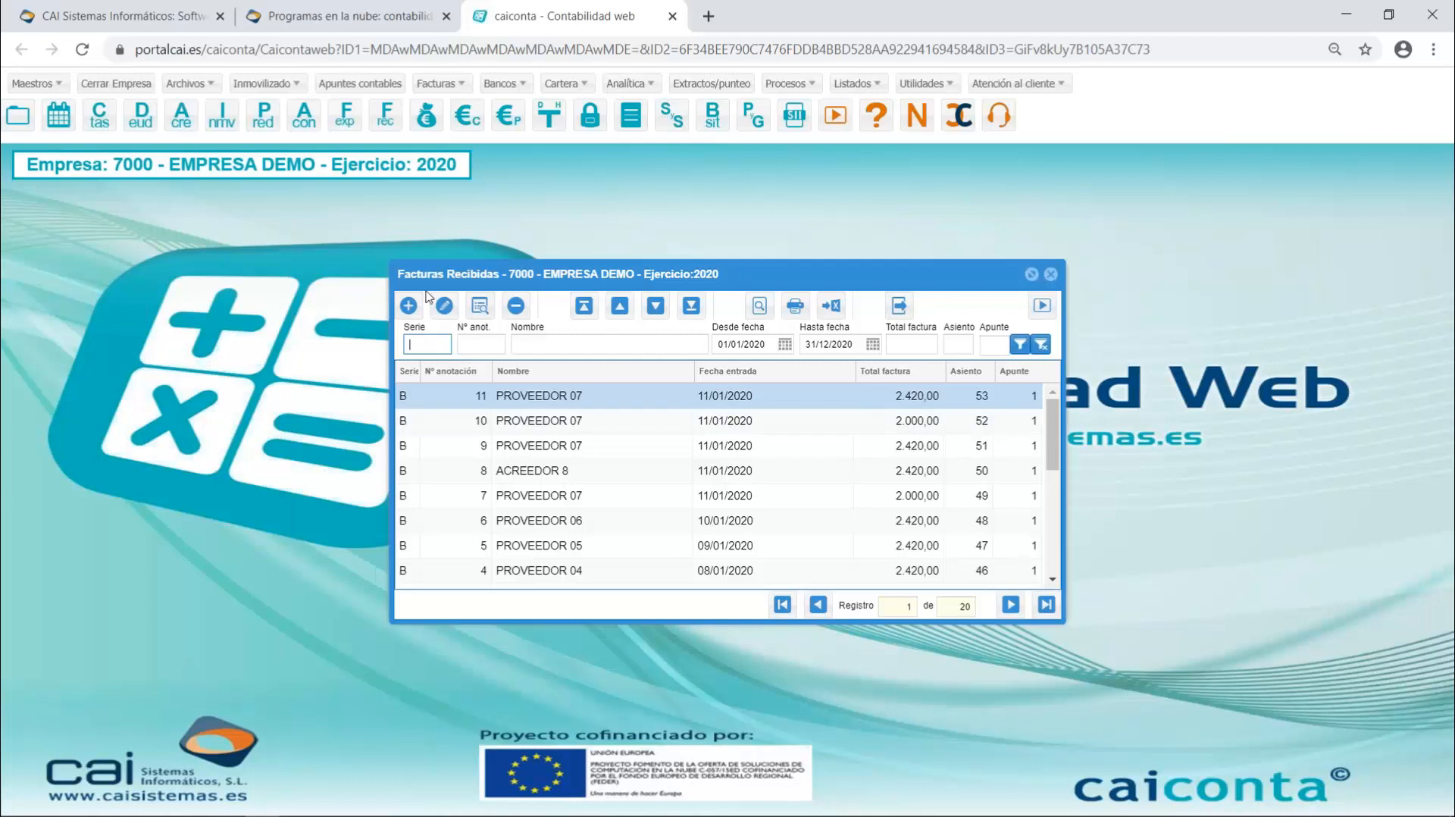
click(407, 305)
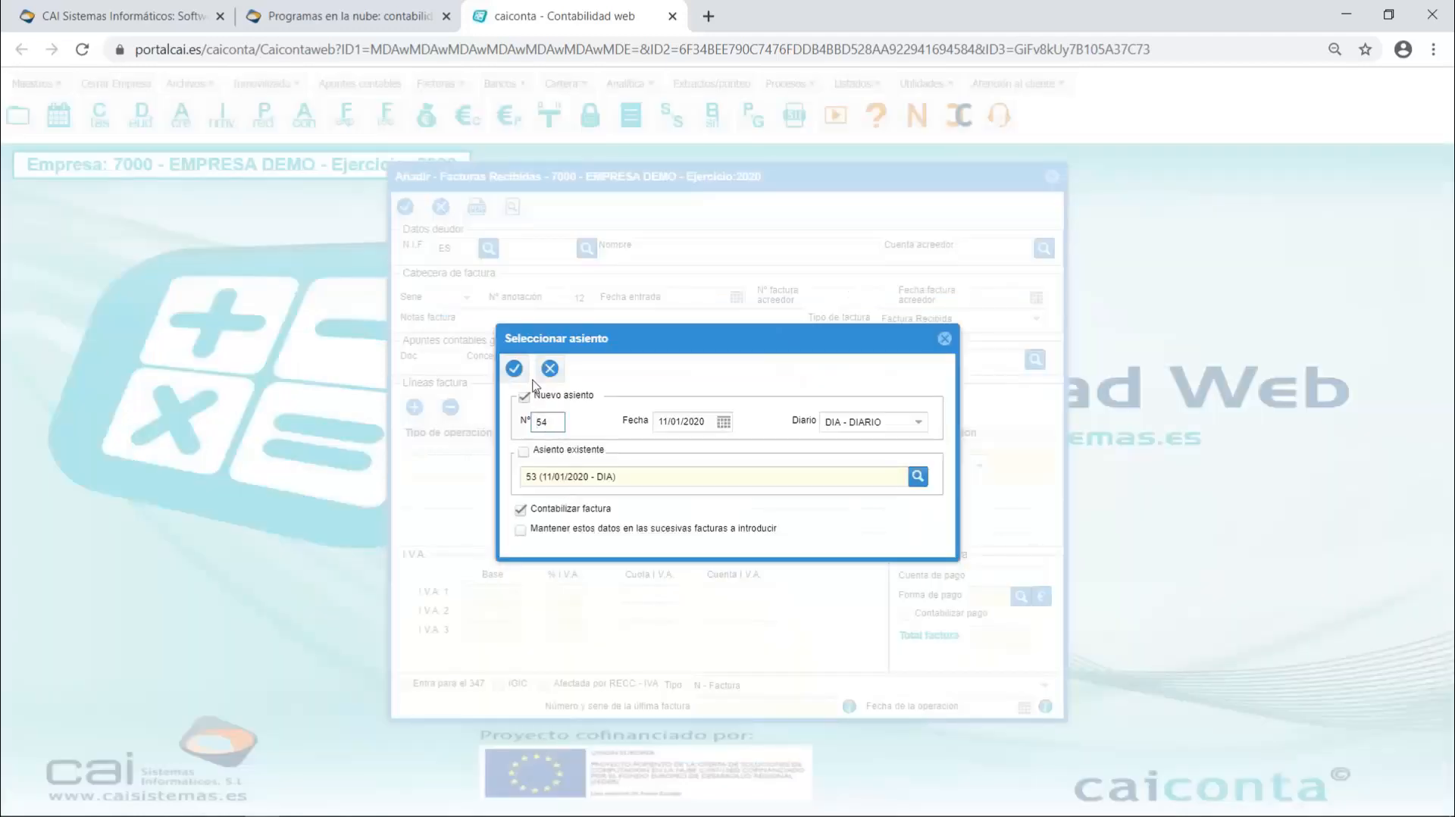
click(662, 422)
text(4)
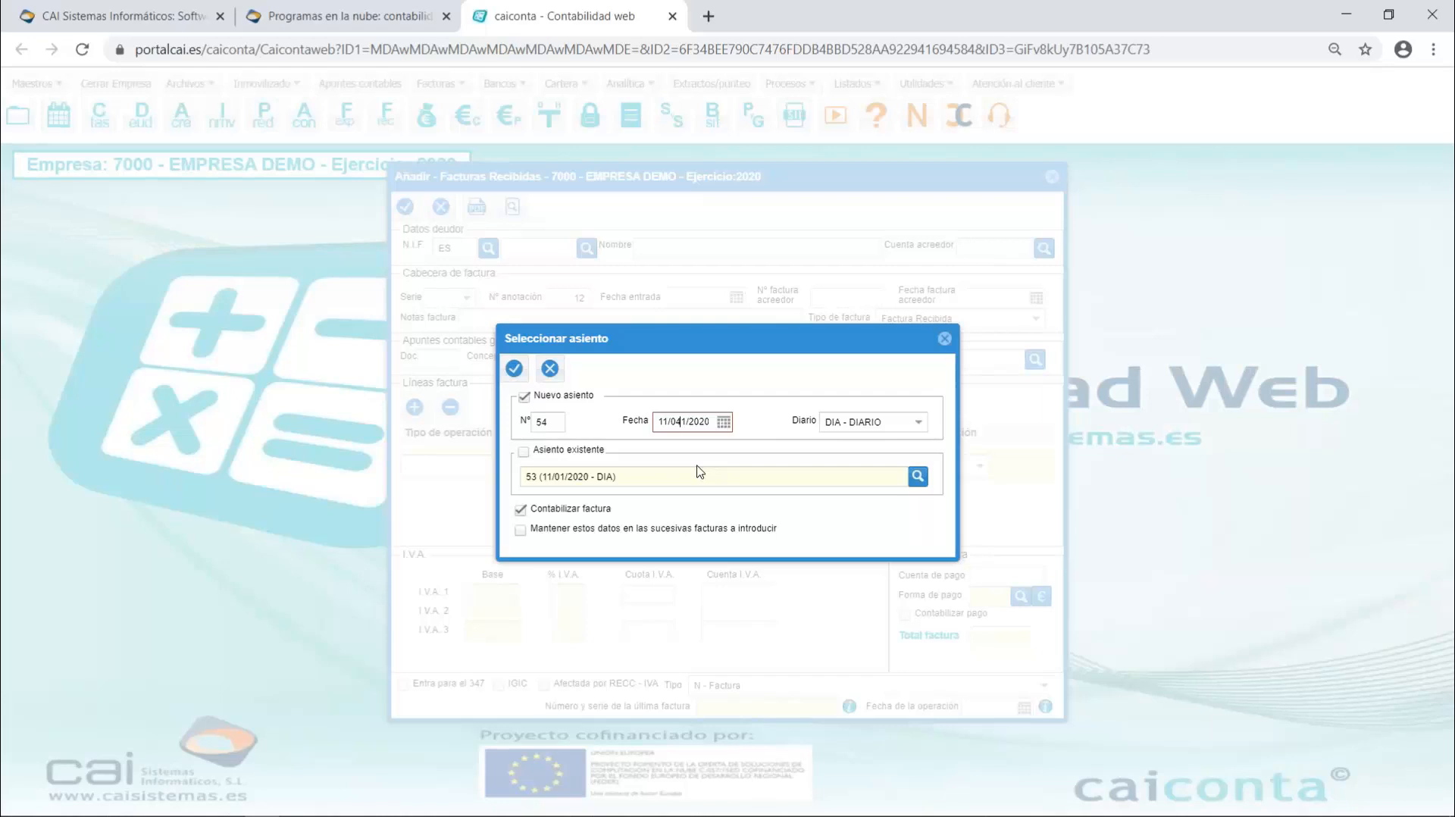
key(Delete)
click(515, 369)
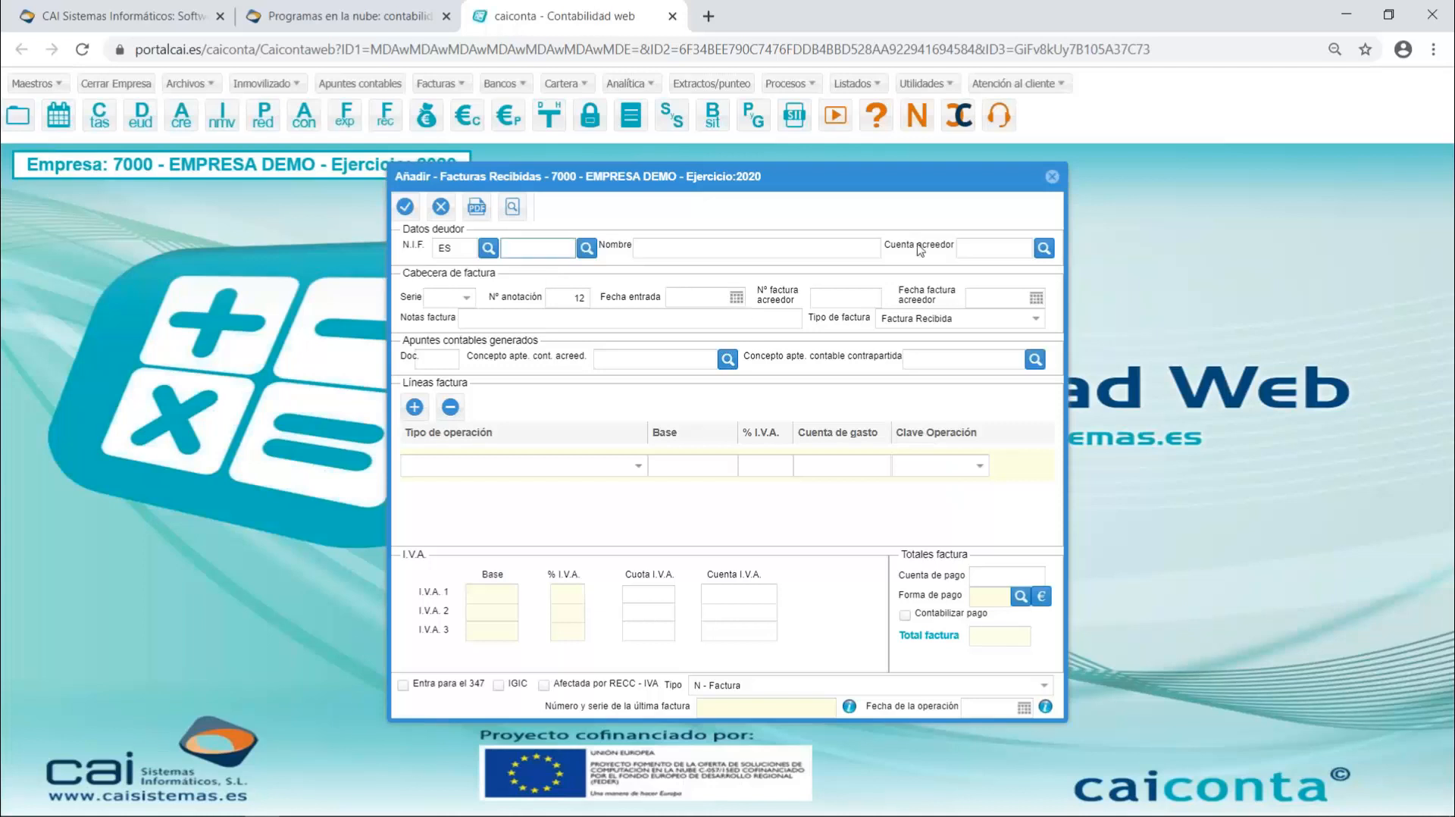
key(Tab)
key(Tab)
key(Tab)
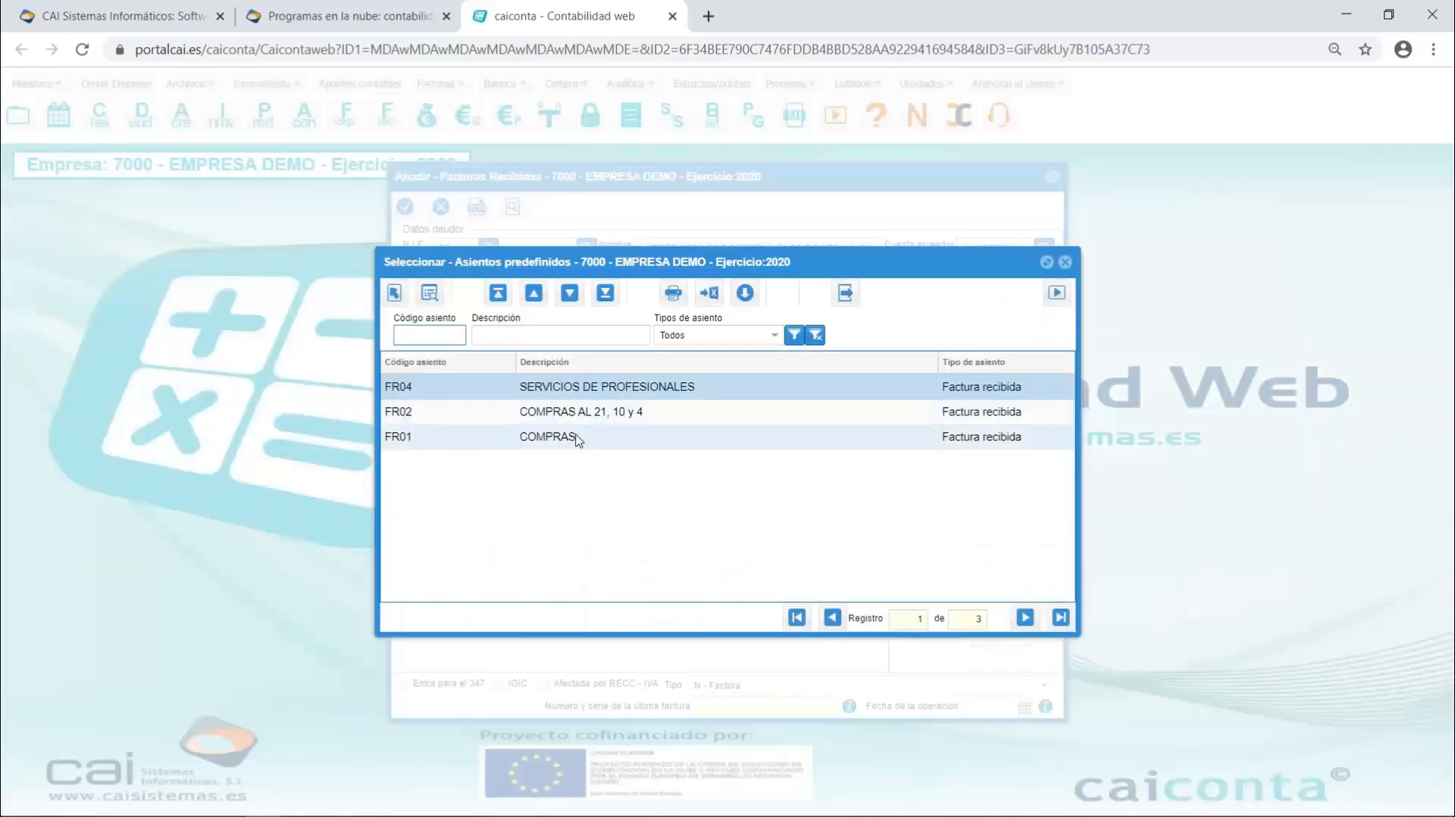
double_click(578, 438)
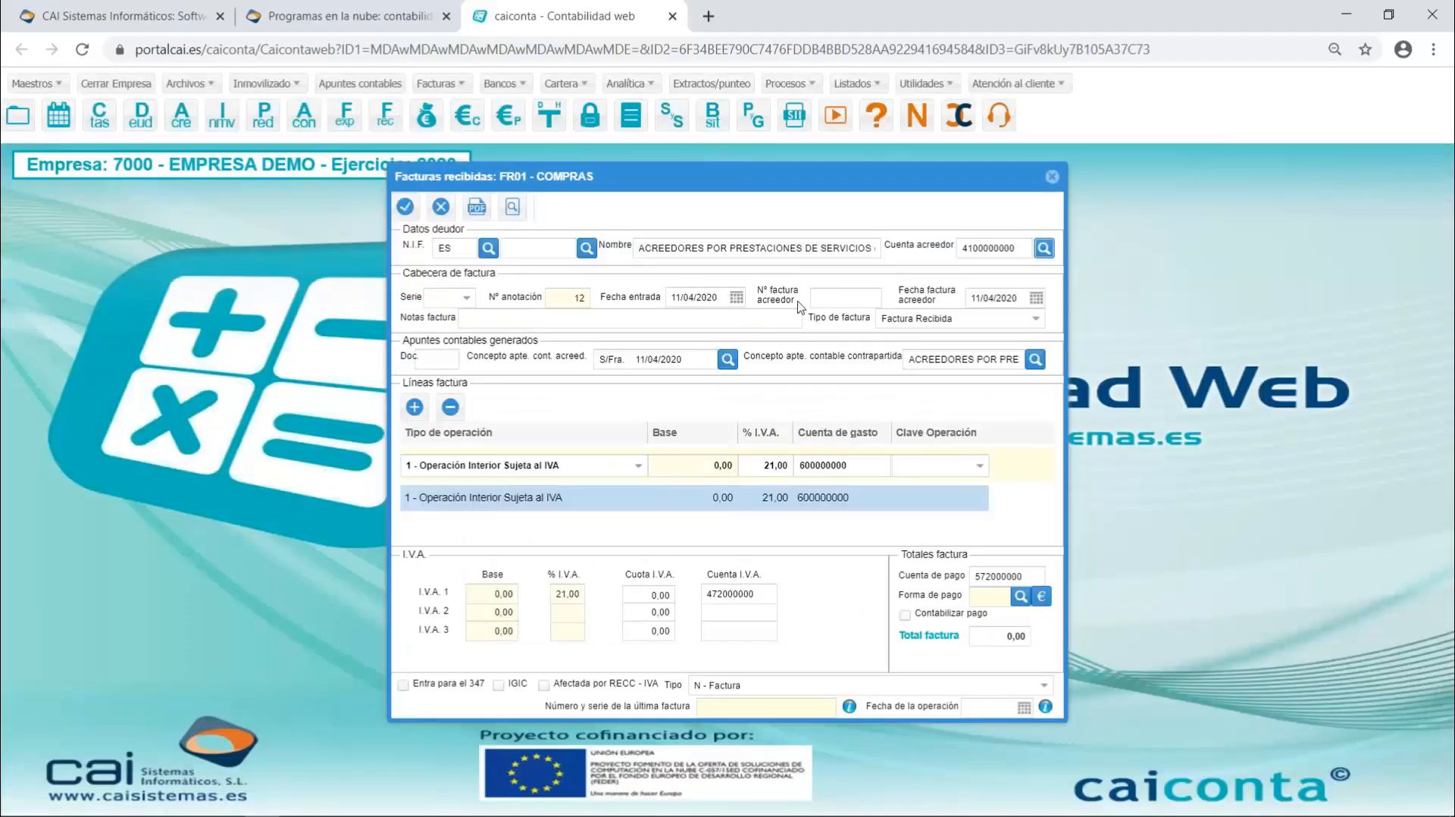
click(857, 300)
text(8888)
key(Tab)
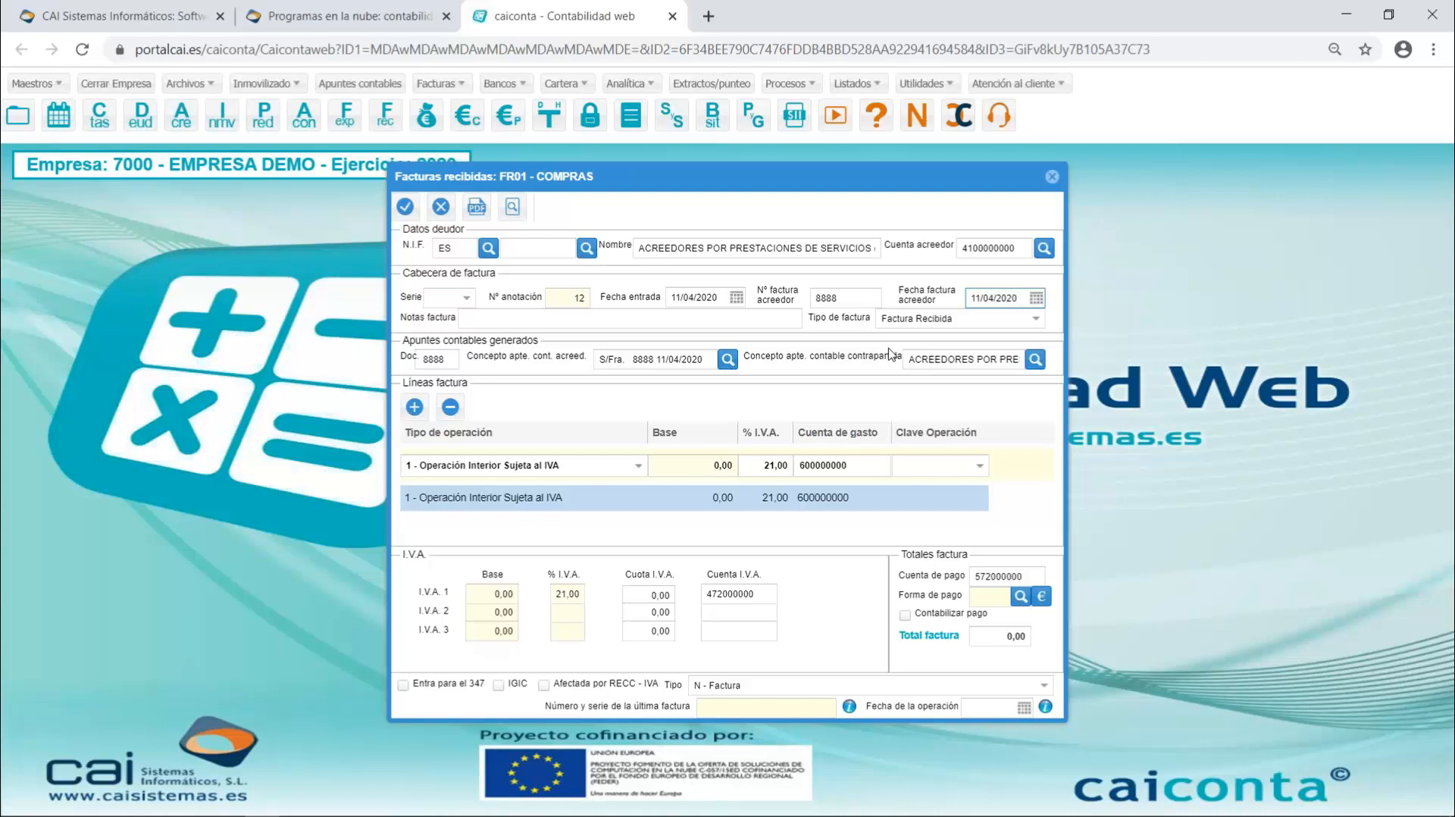
- Set the creditor's invoice date (Fecha factura acreedor) to 20/02/2020
key(BackSpace)
key(BackSpace)
key(BackSpace)
key(BackSpace)
key(BackSpace)
key(BackSpace)
key(BackSpace)
key(BackSpace)
key(BackSpace)
text(20/02/2020)
key(Tab)
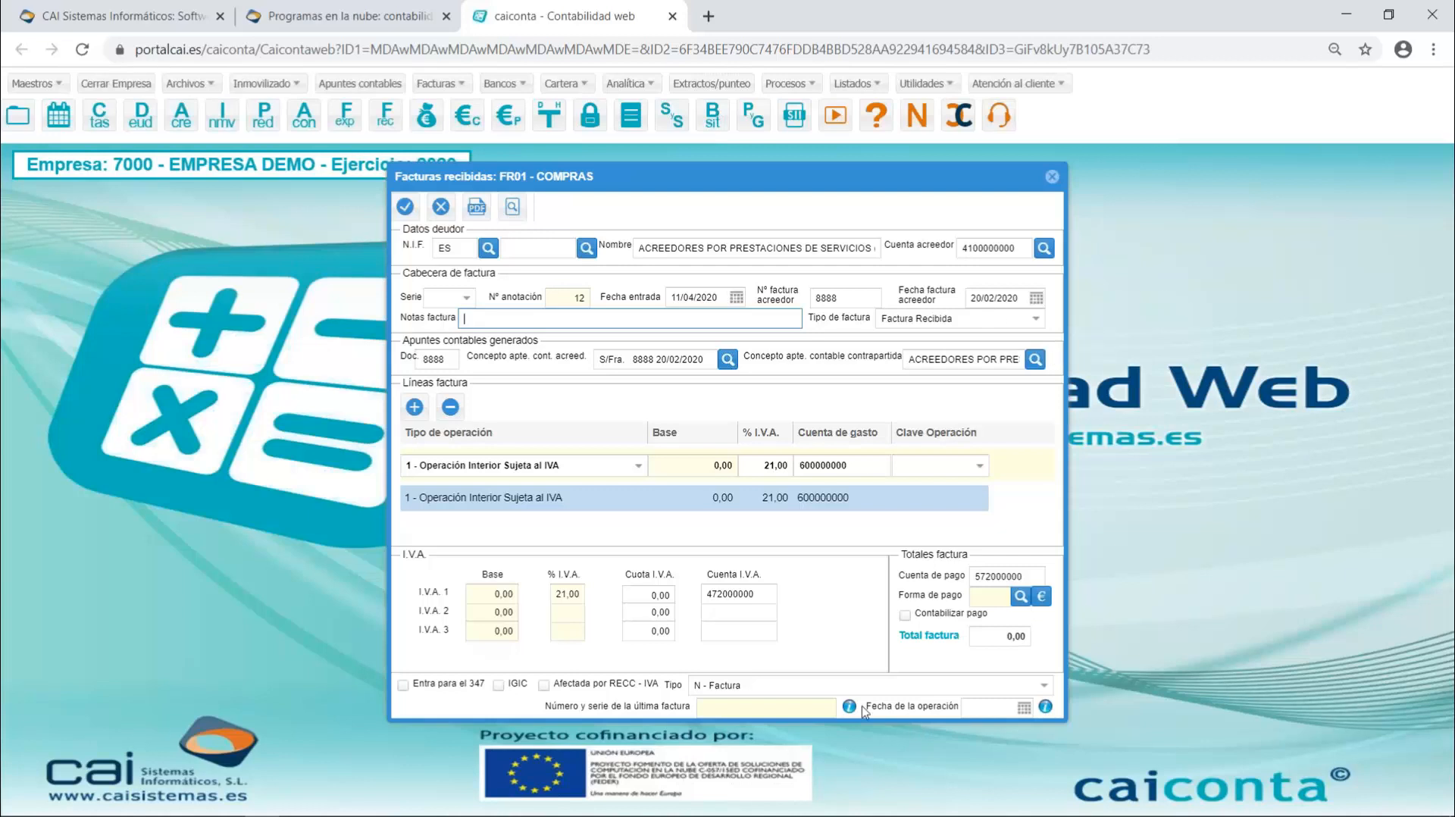
- Set the operation date (Fecha de la operación) of the received invoice to 18/01/2020
click(1000, 707)
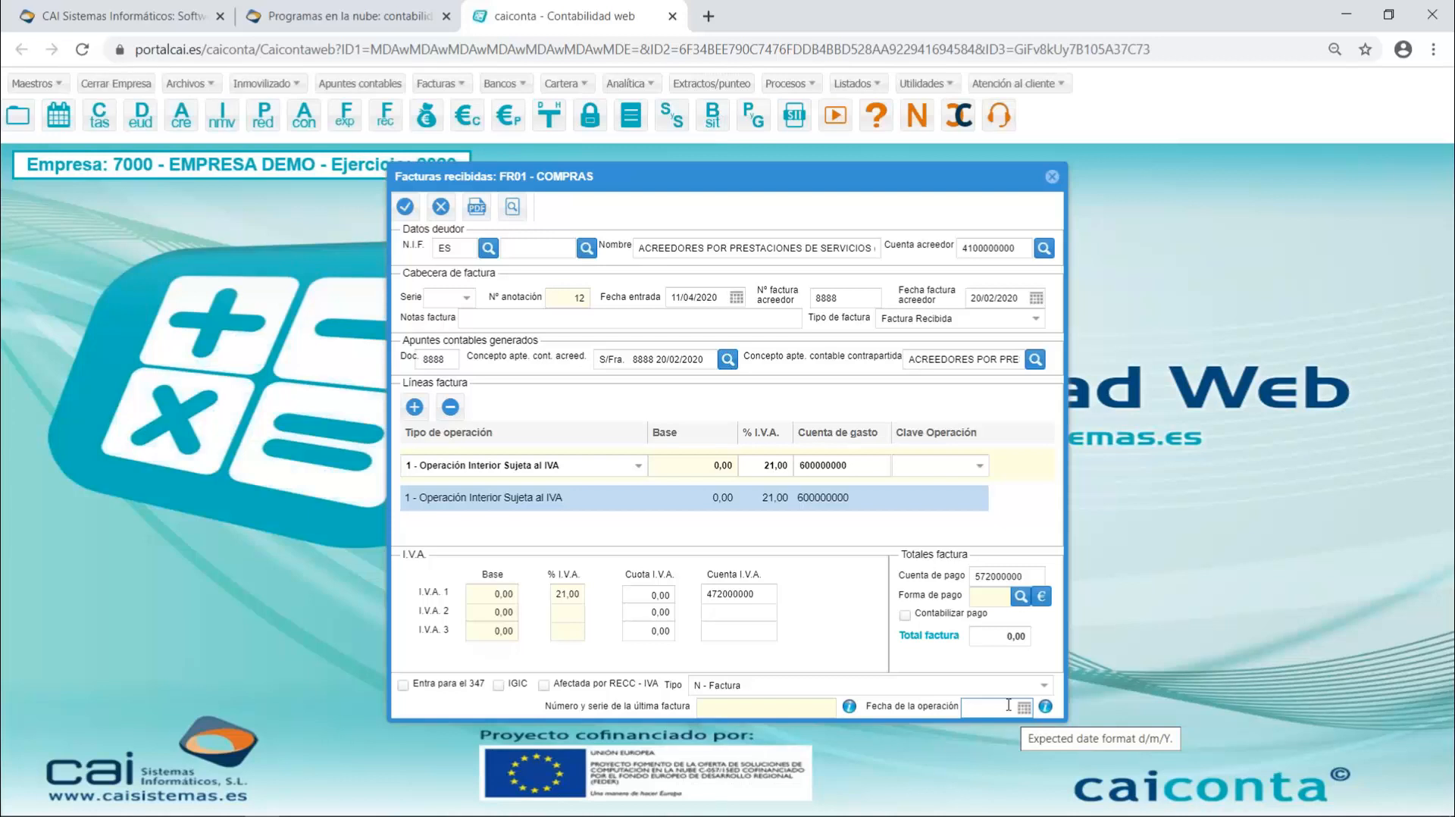
text(1801)
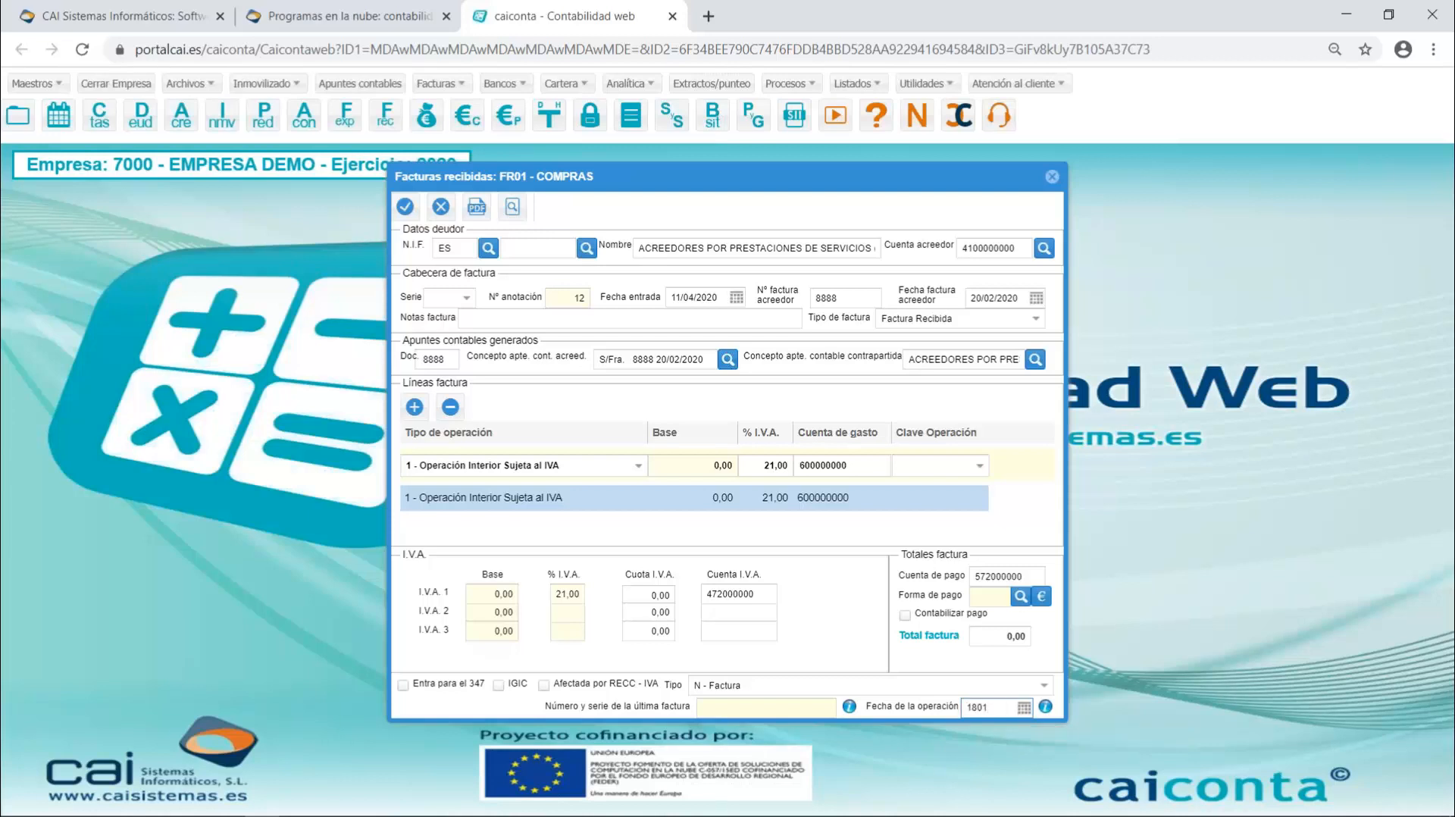
key(BackSpace)
key(BackSpace)
text(/01/2020)
key(Tab)
- Compare the received invoice's entry, invoice and operation dates, and close the invoice without saving
click(646, 300)
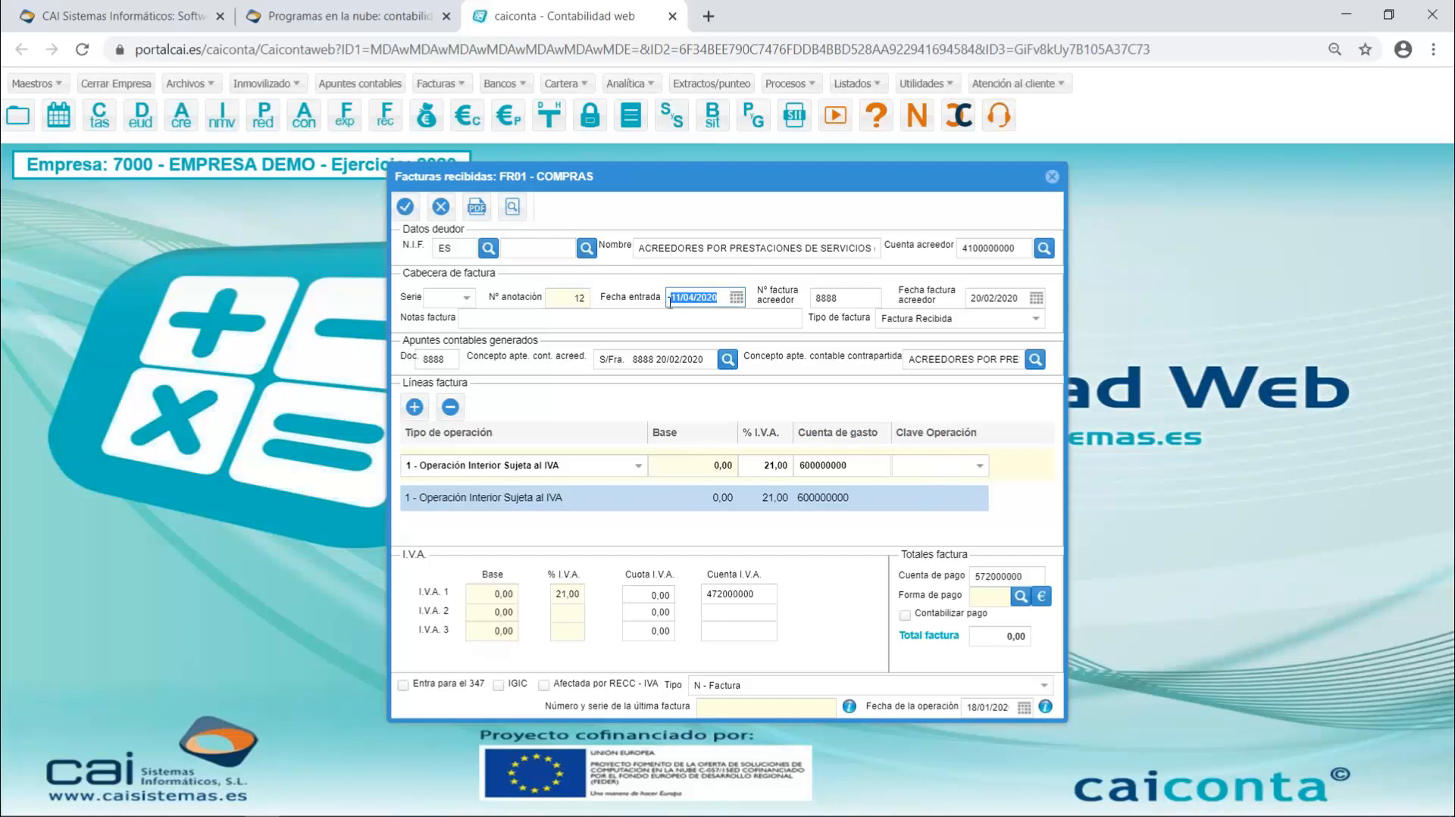
click(981, 297)
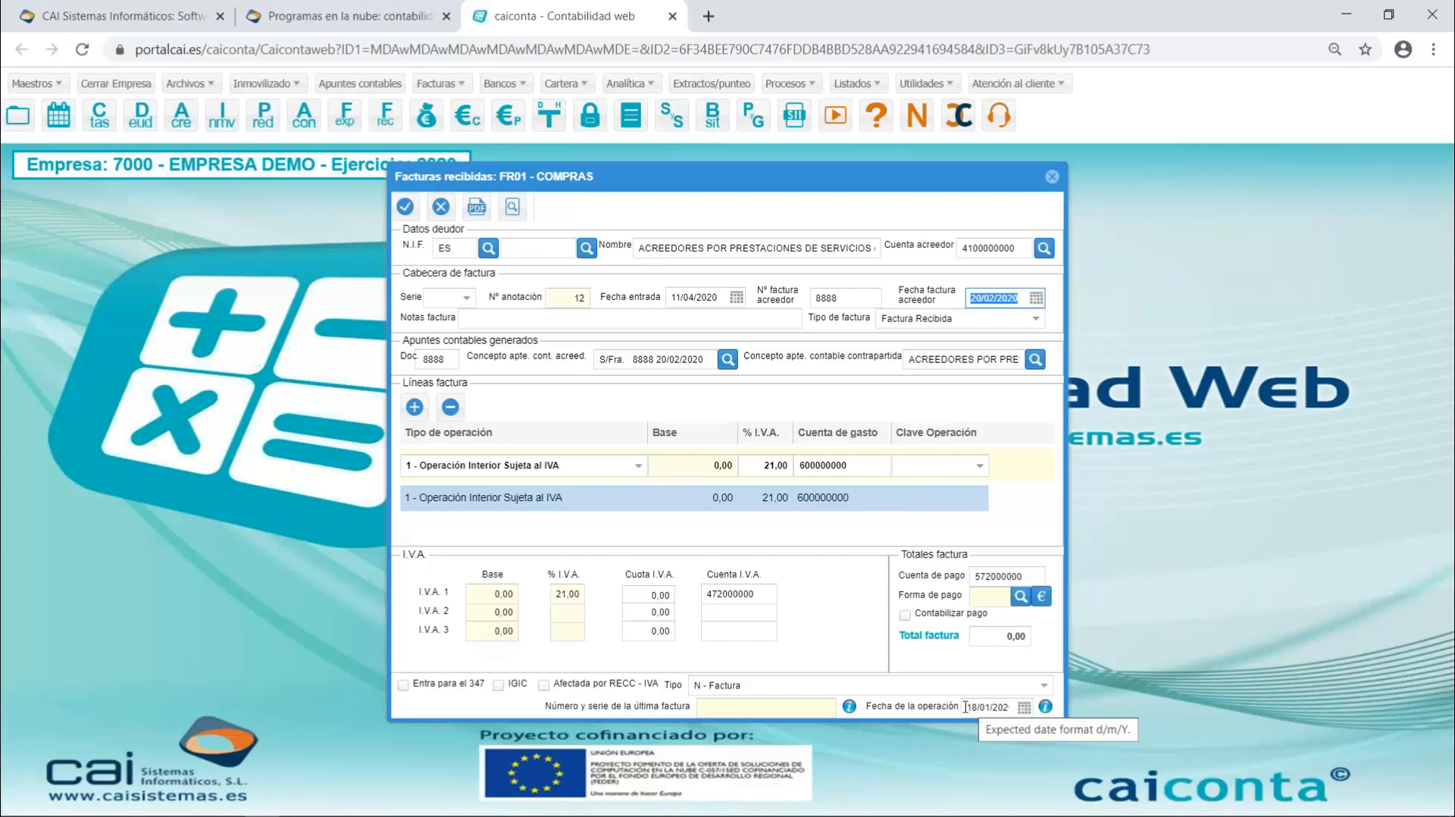
click(1012, 707)
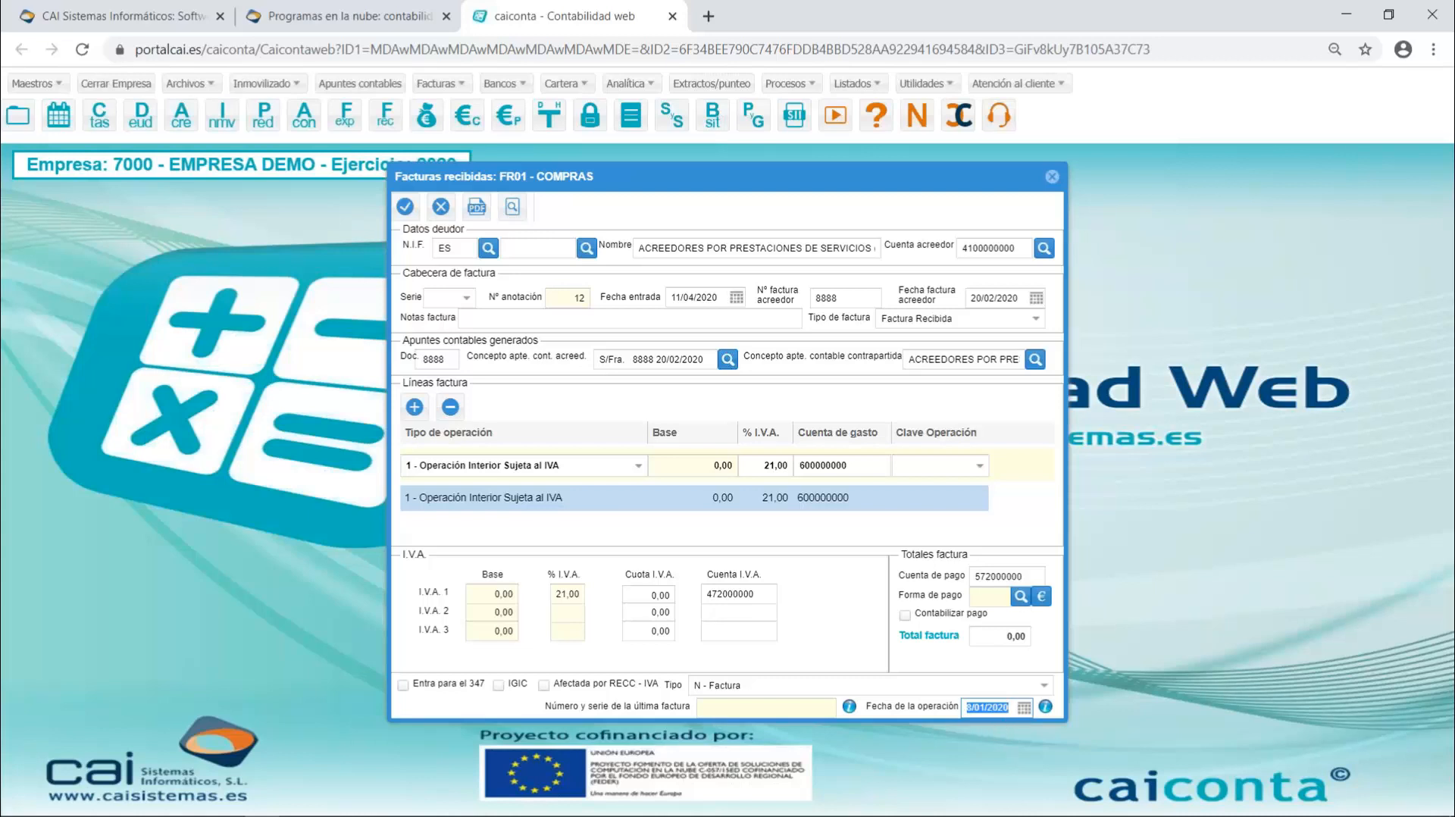
click(1052, 178)
click(692, 477)
- Examine the entry, invoice and operation date fields of issued invoice 37, and close it and the Facturas Expedidas window
click(345, 122)
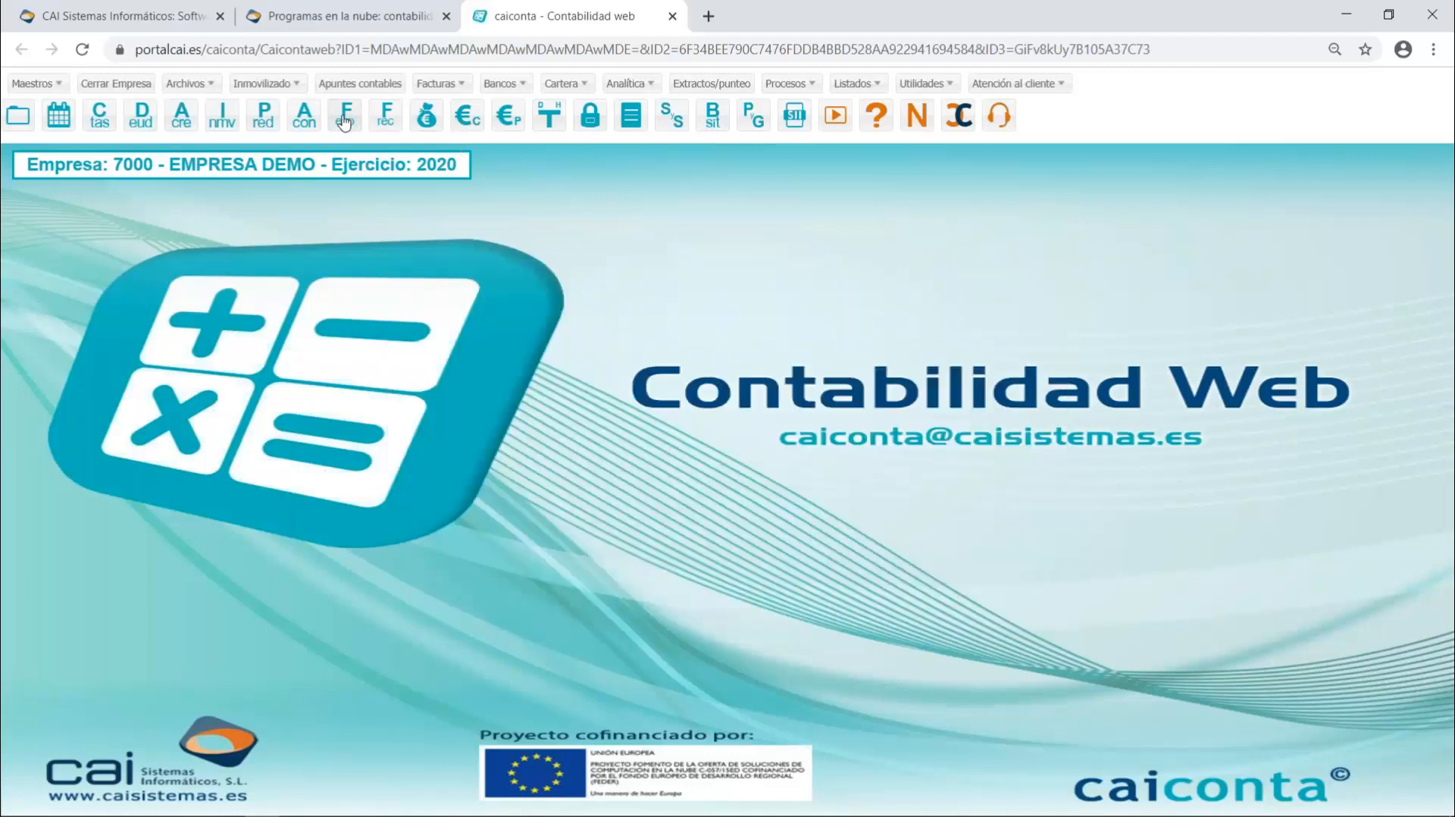
click(345, 121)
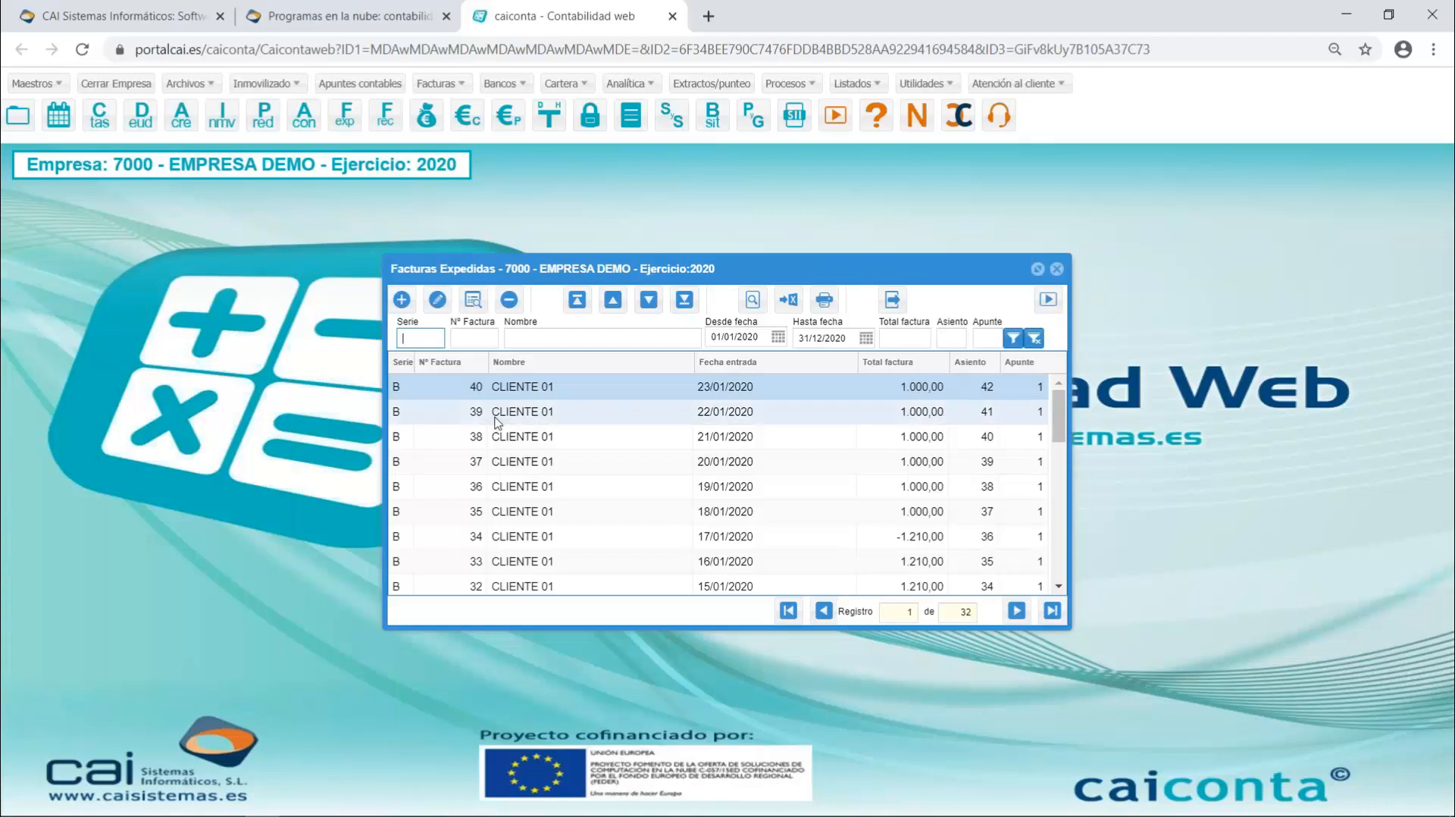
double_click(531, 464)
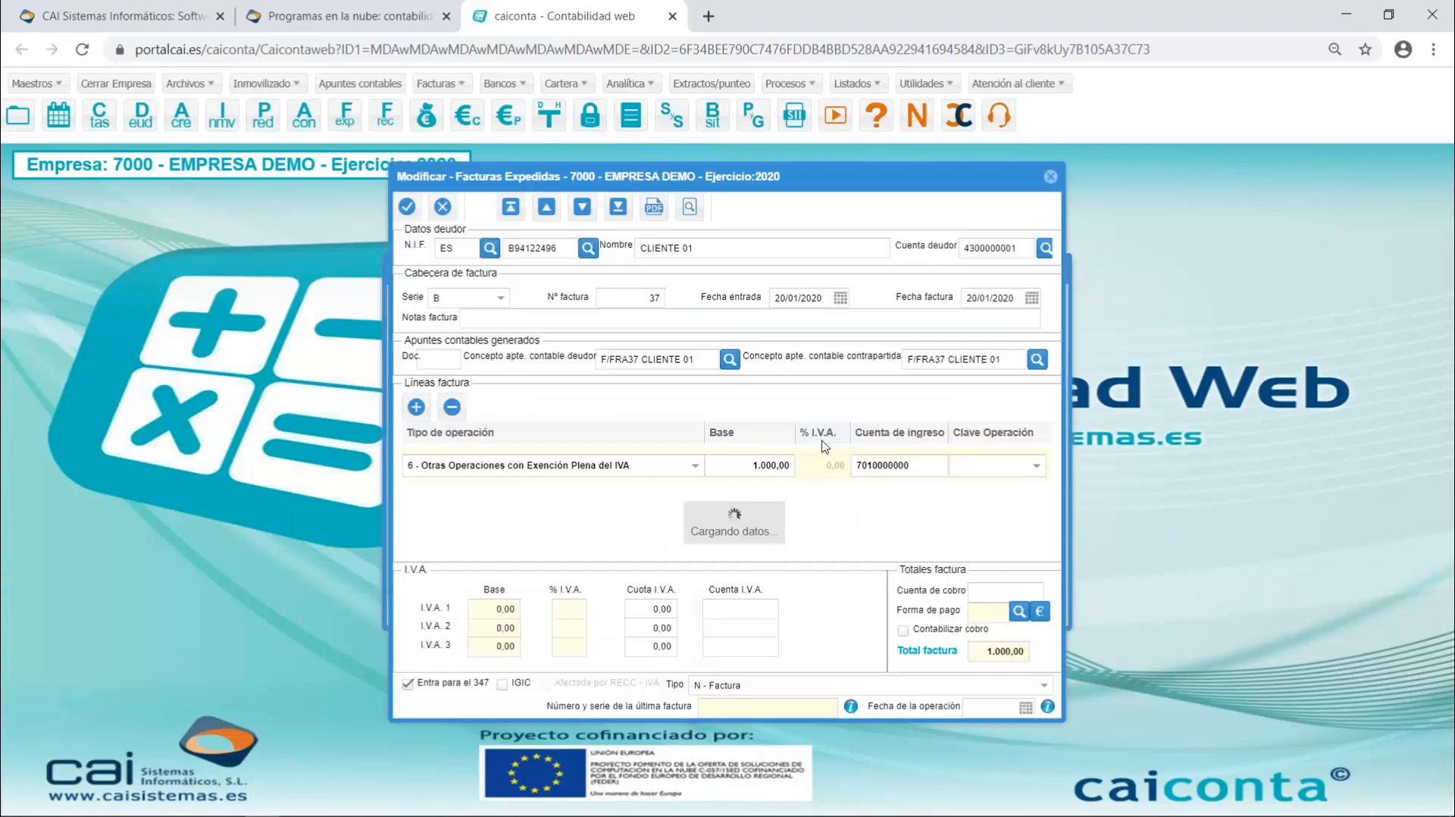
click(814, 298)
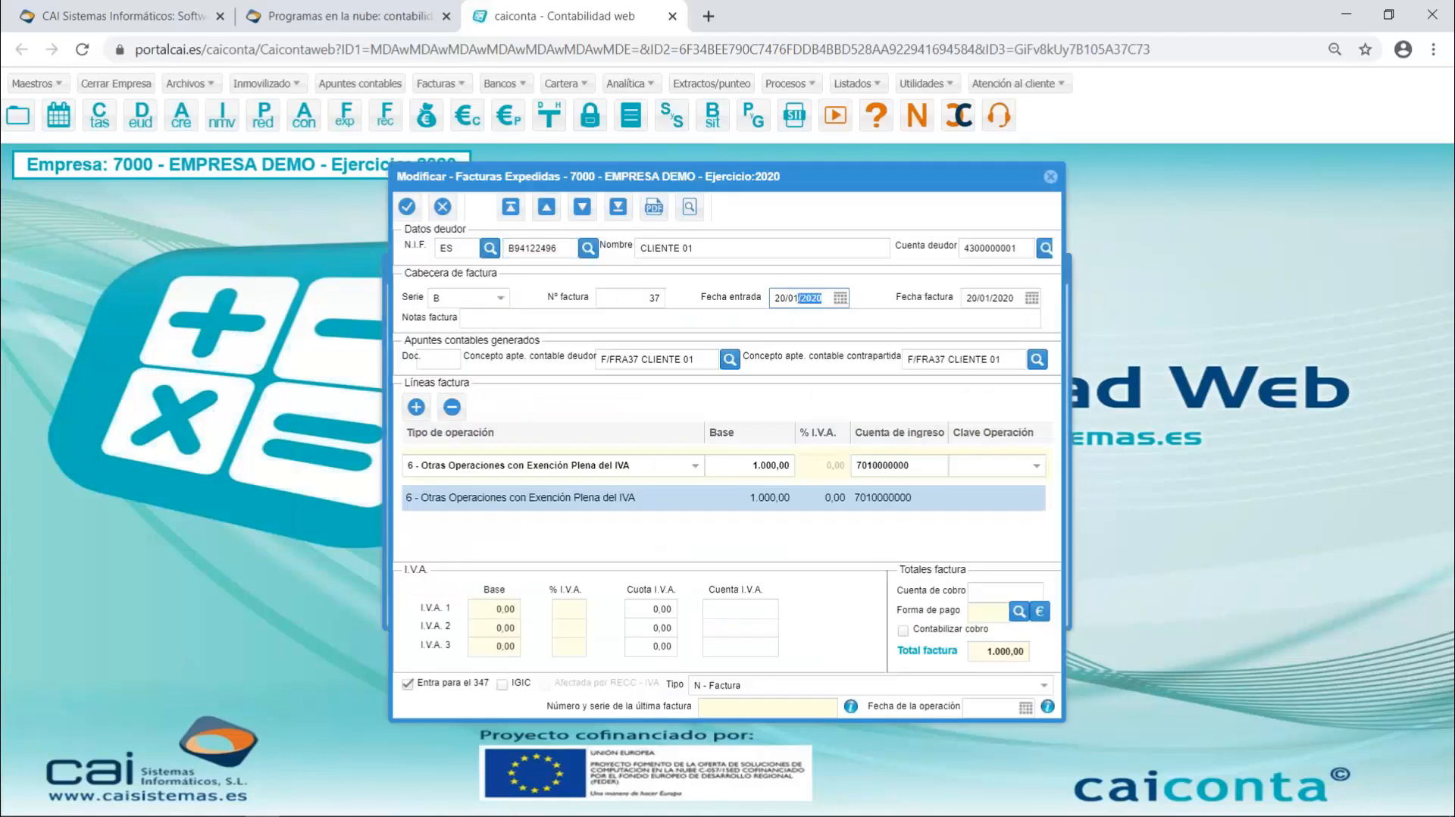
click(1012, 297)
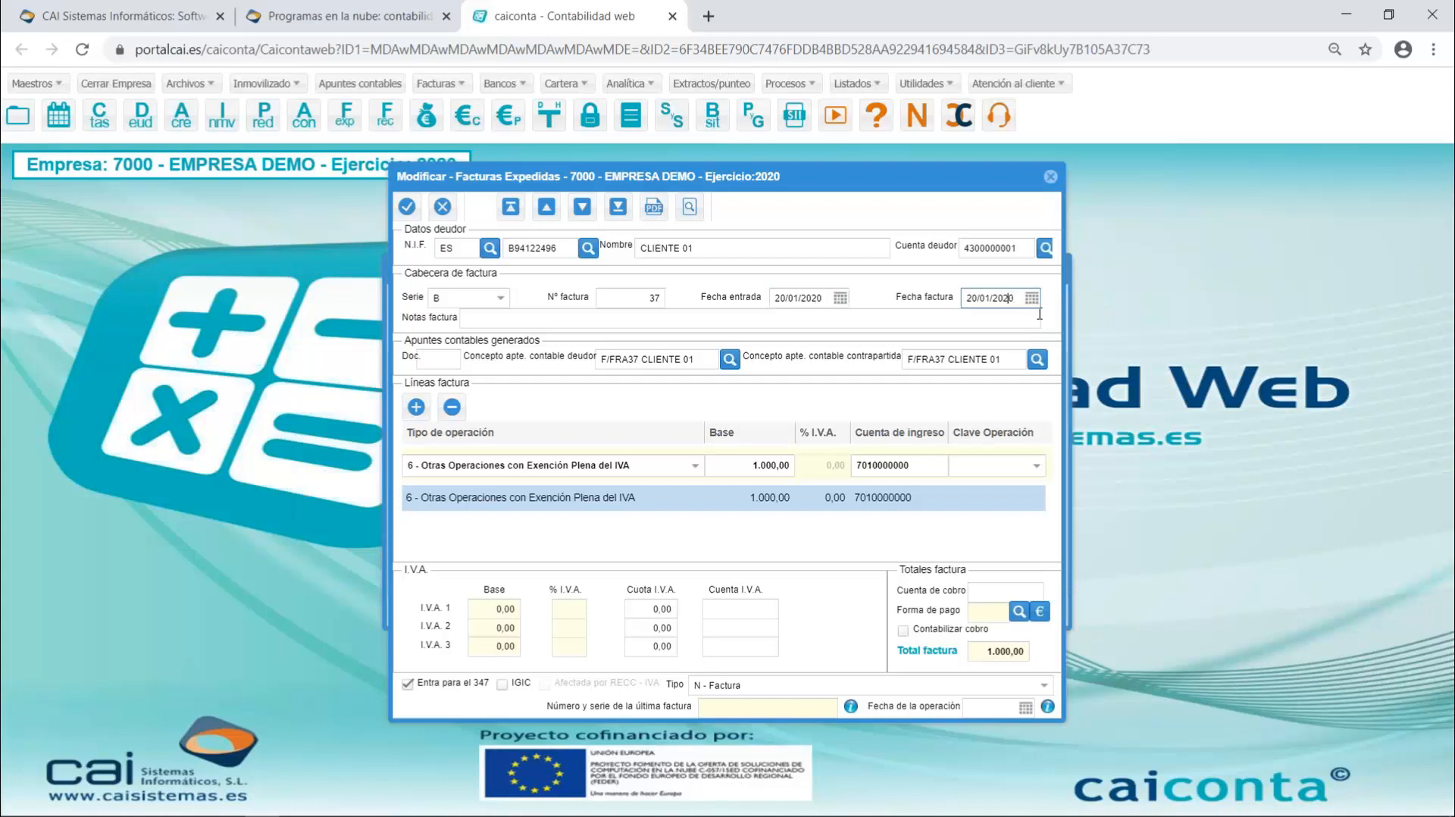
click(967, 706)
click(1051, 180)
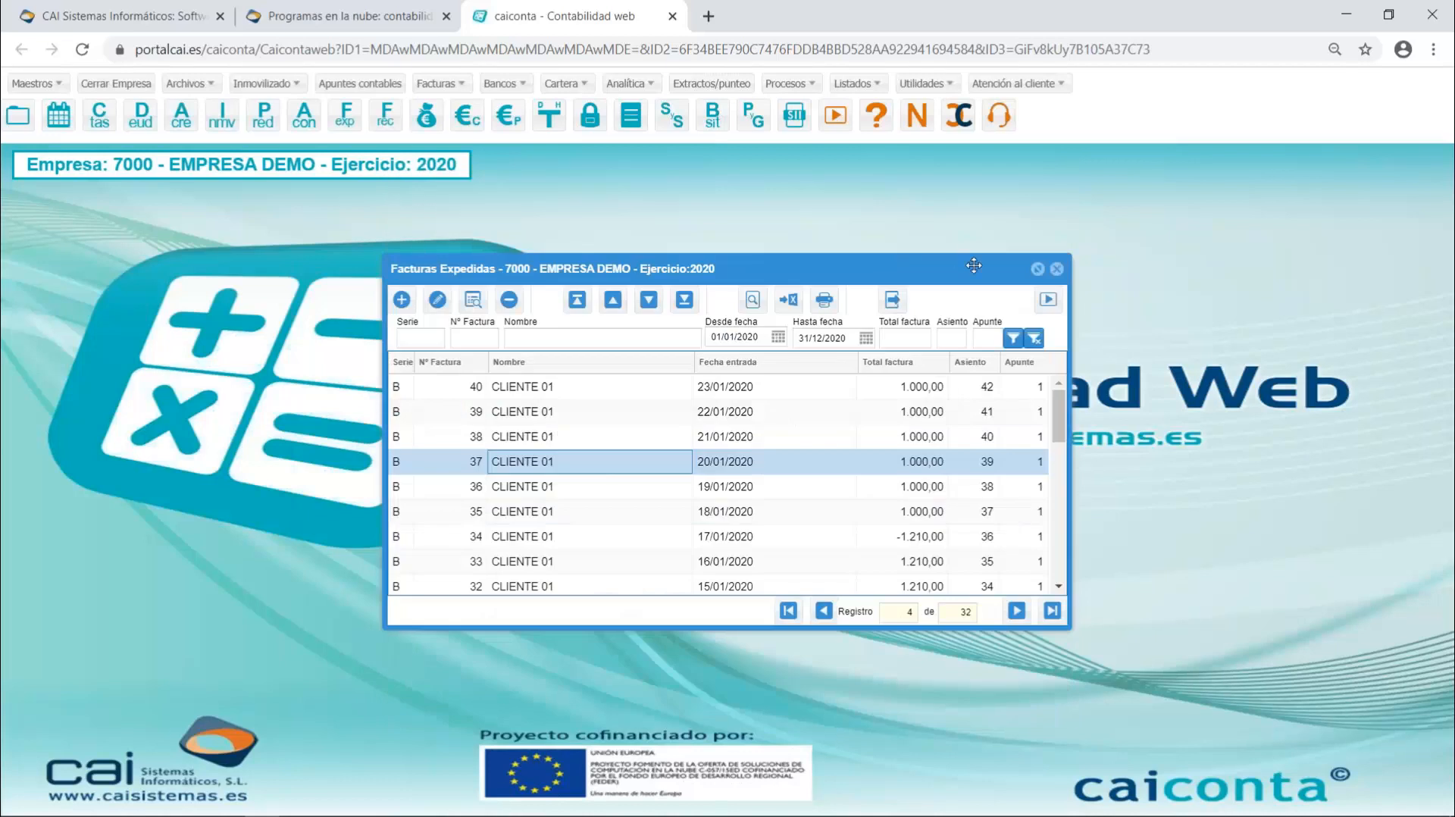
click(1057, 270)
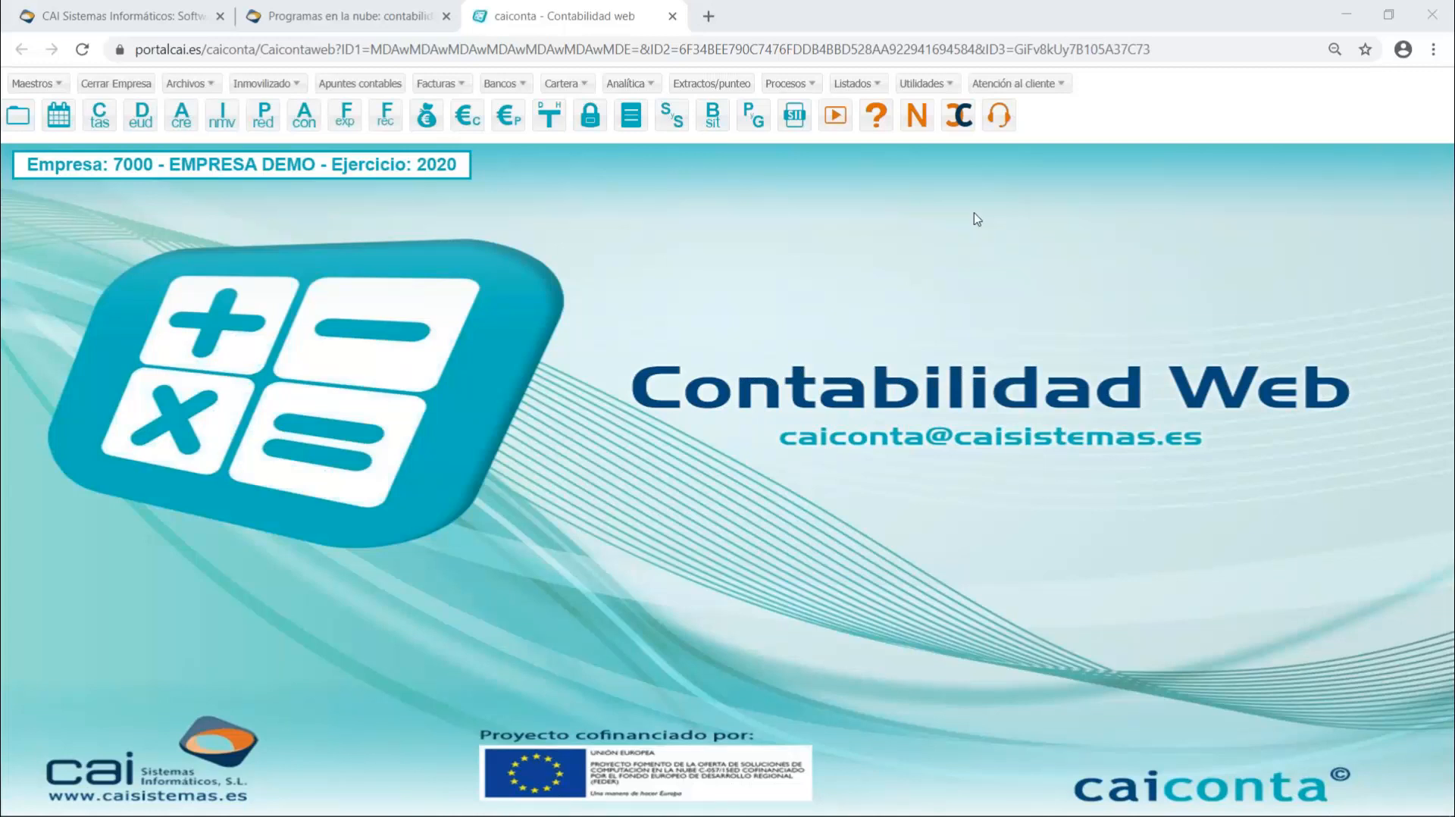
- Show the available customer support contact options
click(1000, 116)
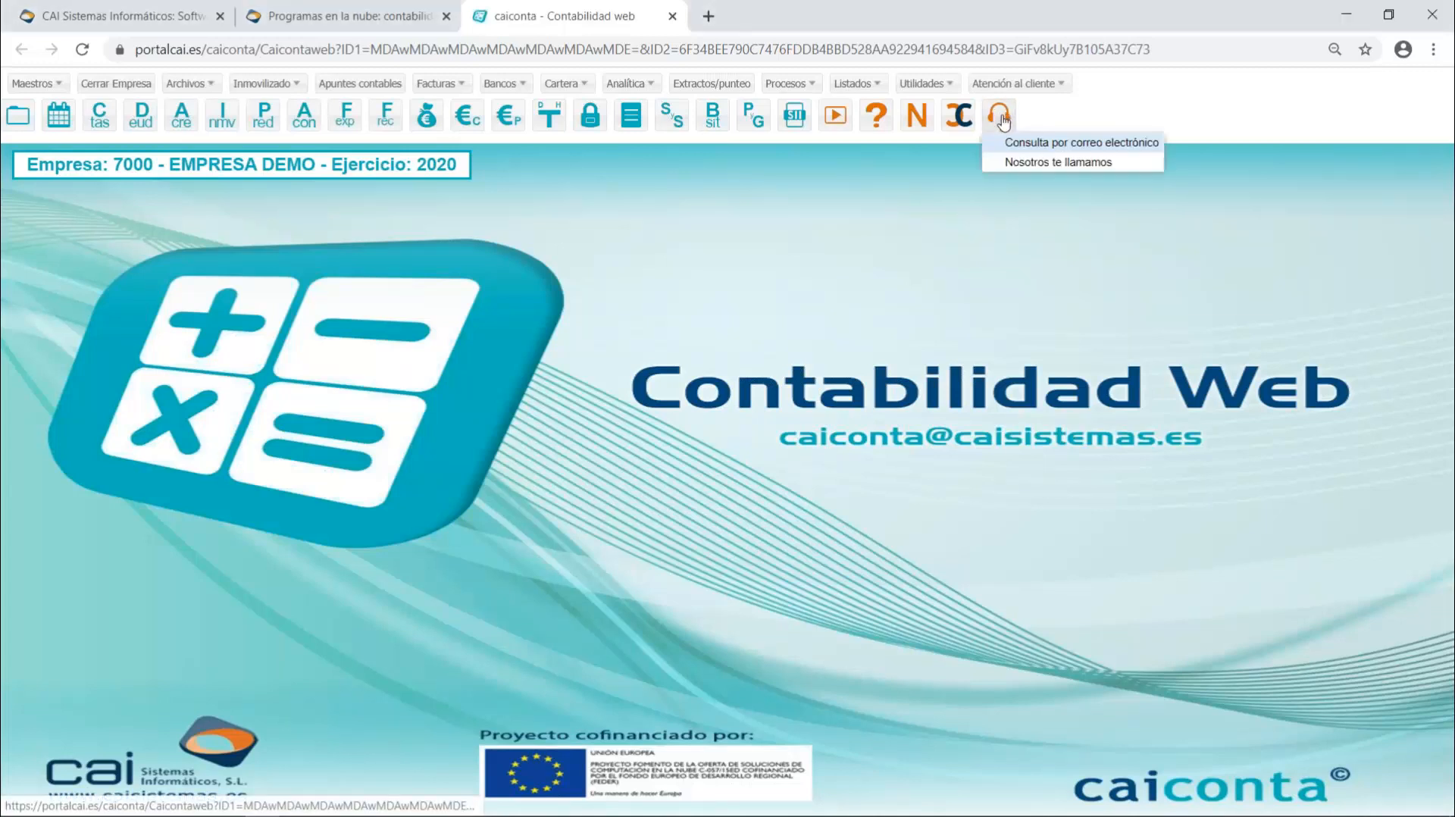